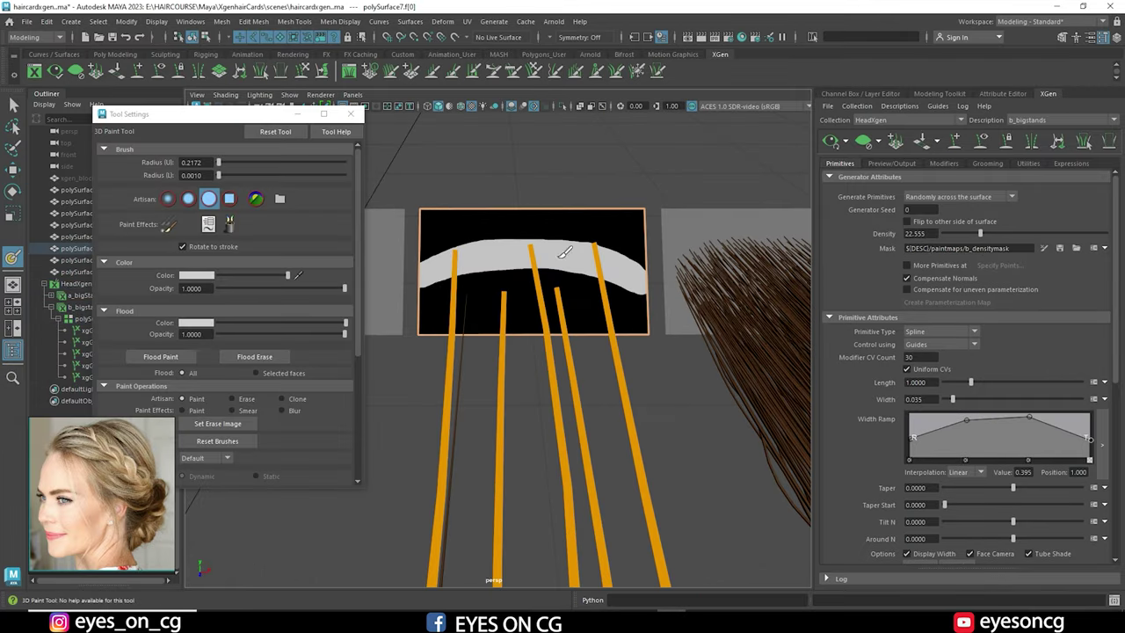
Paint the b_bigstands density mask white with black edges, then orbit around the two clumps.
{"action": "mouse_move", "coordinate": [439, 290]}
{"action": "left_mouse_down"}
{"action": "mouse_move", "coordinate": [631, 304]}
{"action": "mouse_move", "coordinate": [458, 235]}
{"action": "left_mouse_up"}
{"action": "mouse_move", "coordinate": [430, 295]}
{"action": "left_mouse_down"}
{"action": "mouse_move", "coordinate": [647, 258]}
{"action": "mouse_move", "coordinate": [603, 251]}
{"action": "left_mouse_up"}
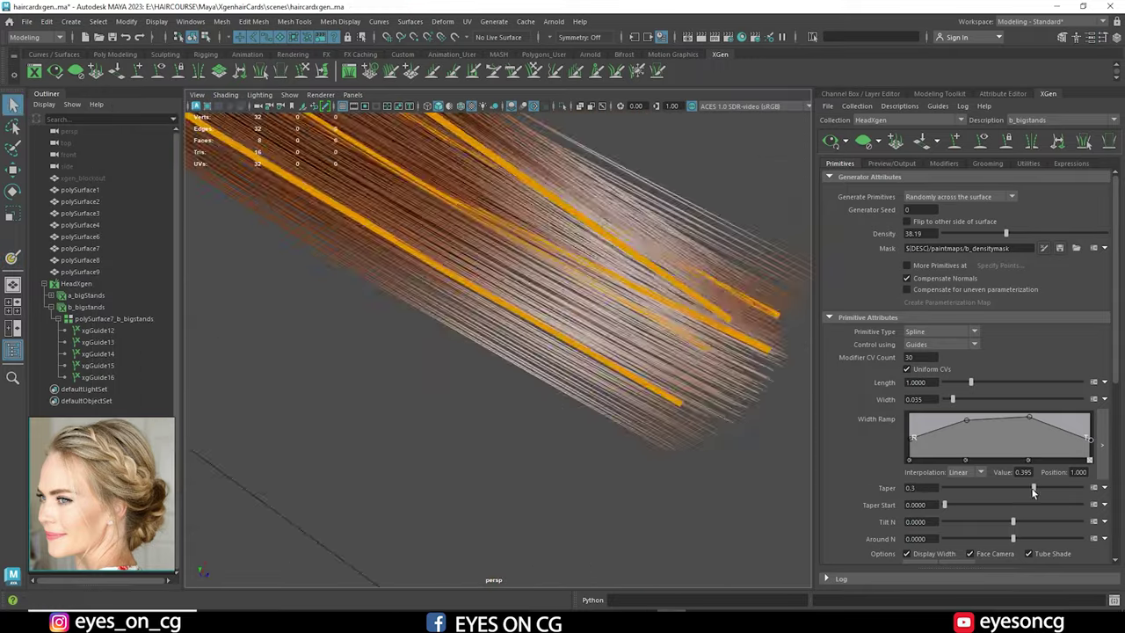
{"action": "mouse_move", "coordinate": [905, 261]}
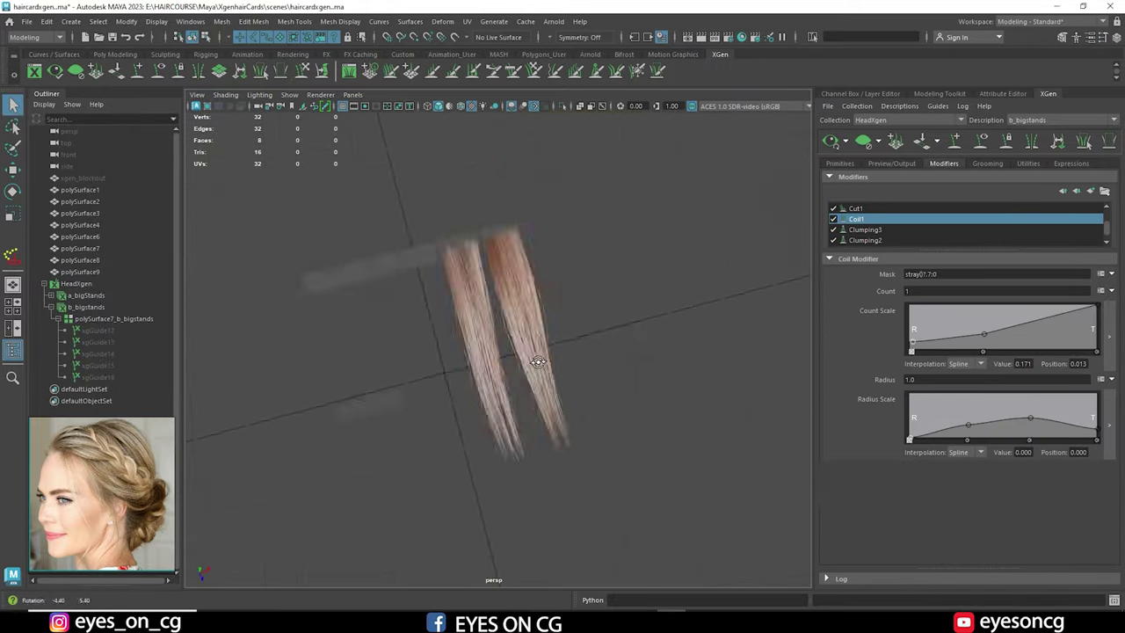
{"action": "left_click_drag", "start_coordinate": [534, 359], "coordinate": [587, 372], "text": "alt"}
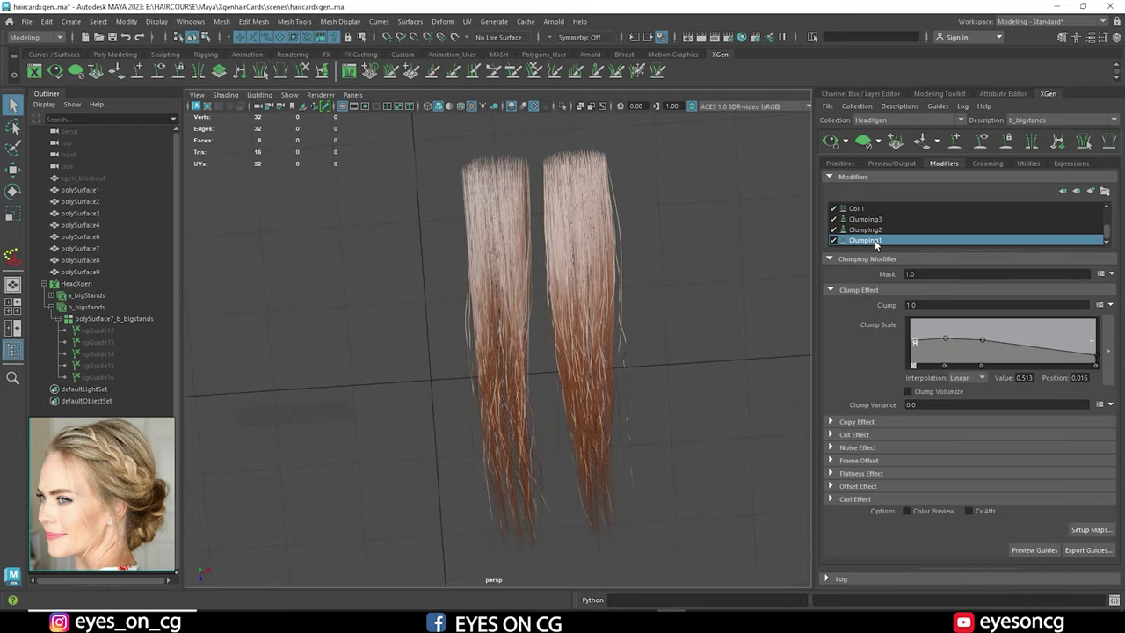
{"action": "left_click_drag", "start_coordinate": [571, 414], "coordinate": [606, 427], "text": "alt"}
{"action": "right_click_drag", "start_coordinate": [607, 427], "coordinate": [528, 361], "text": "alt"}
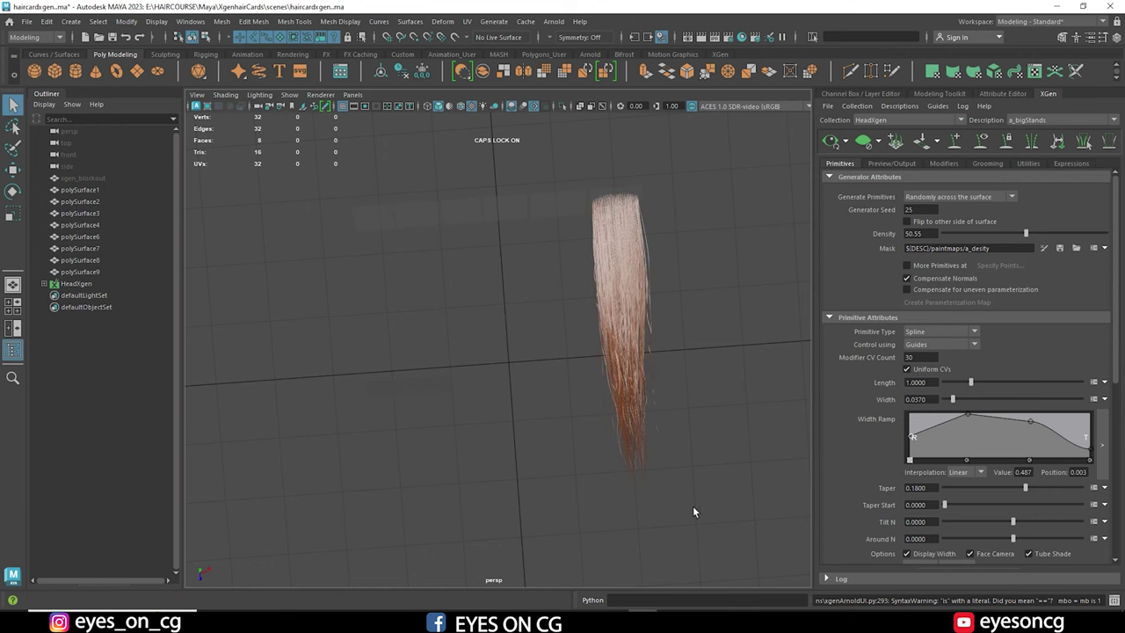
Preview the b_bigstands, c_thingbigstands and d_bigthinstraps hair descriptions.
{"action": "mouse_move", "coordinate": [674, 463]}
{"action": "left_mouse_down", "text": "alt"}
{"action": "mouse_move", "coordinate": [630, 475]}
{"action": "mouse_move", "coordinate": [627, 428]}
{"action": "mouse_move", "coordinate": [582, 354]}
{"action": "mouse_move", "coordinate": [472, 382]}
{"action": "mouse_move", "coordinate": [642, 401]}
{"action": "mouse_move", "coordinate": [603, 444]}
{"action": "mouse_move", "coordinate": [686, 458]}
{"action": "mouse_move", "coordinate": [660, 394]}
{"action": "mouse_move", "coordinate": [630, 421]}
{"action": "mouse_move", "coordinate": [668, 390]}
{"action": "mouse_move", "coordinate": [661, 444]}
{"action": "left_mouse_up", "text": "alt"}
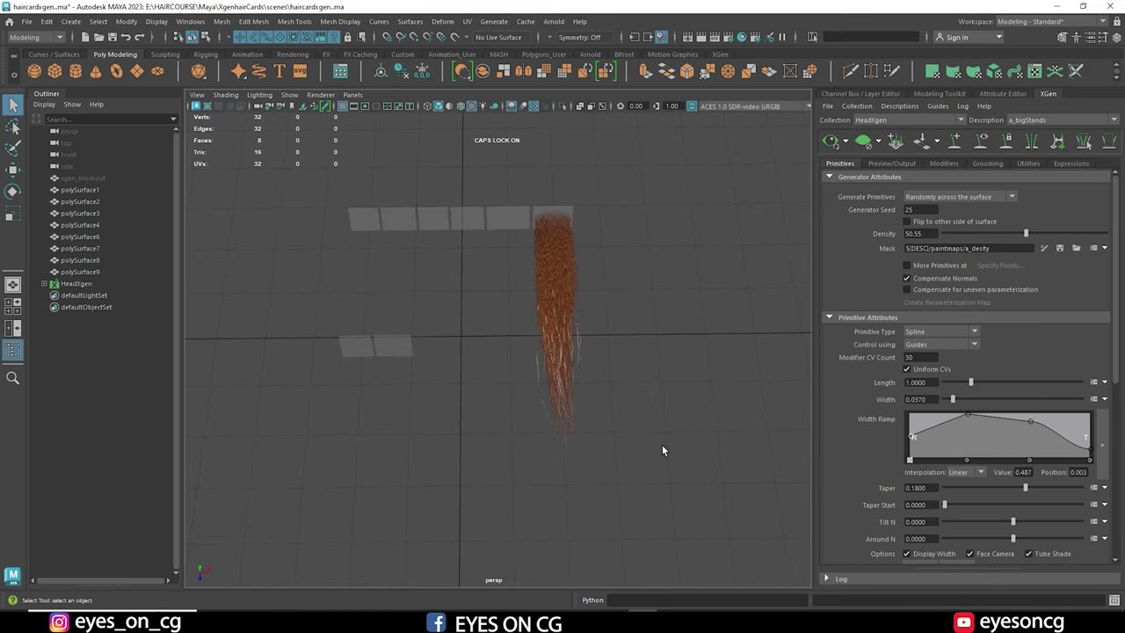
{"action": "left_click", "coordinate": [1111, 121]}
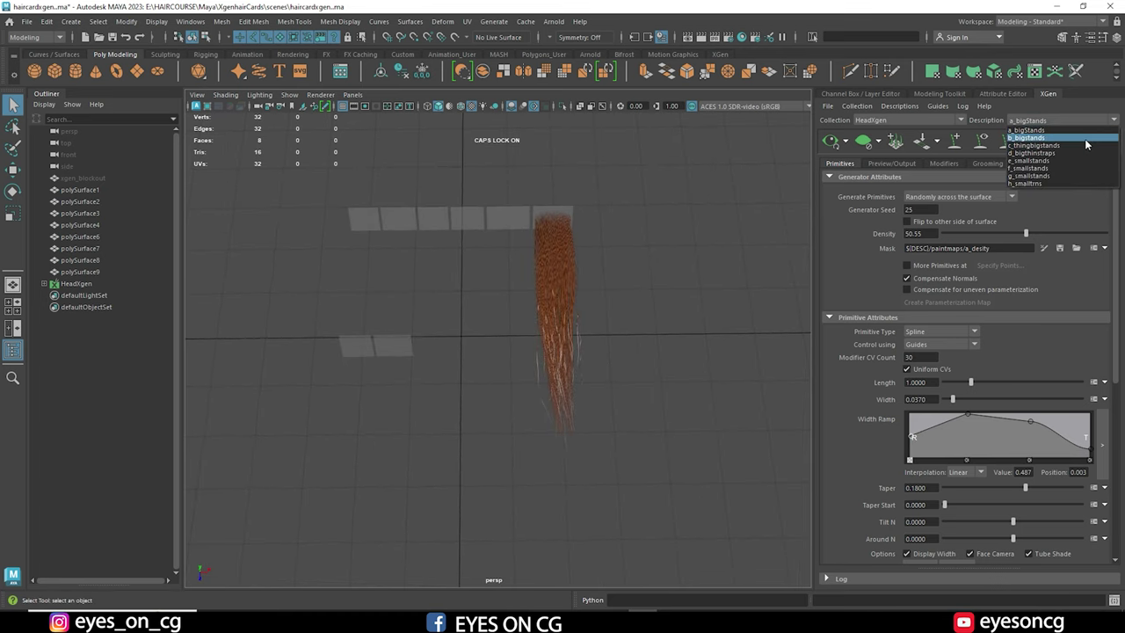
{"action": "left_click", "coordinate": [1086, 143]}
{"action": "left_click_drag", "start_coordinate": [798, 284], "coordinate": [808, 276], "text": "alt"}
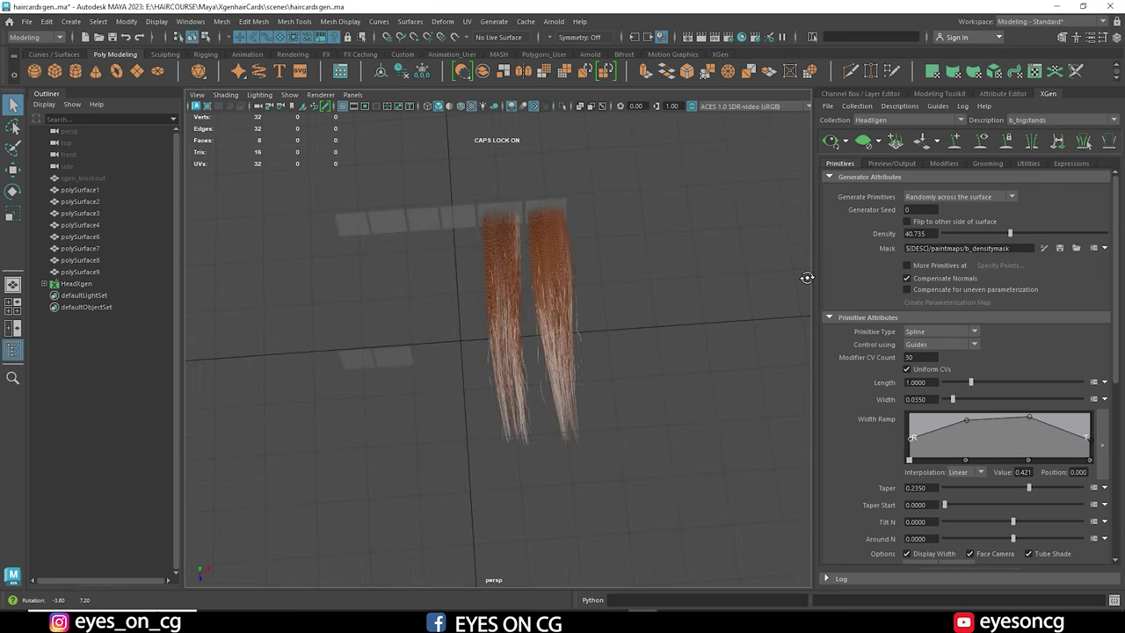
{"action": "left_click", "coordinate": [1113, 121]}
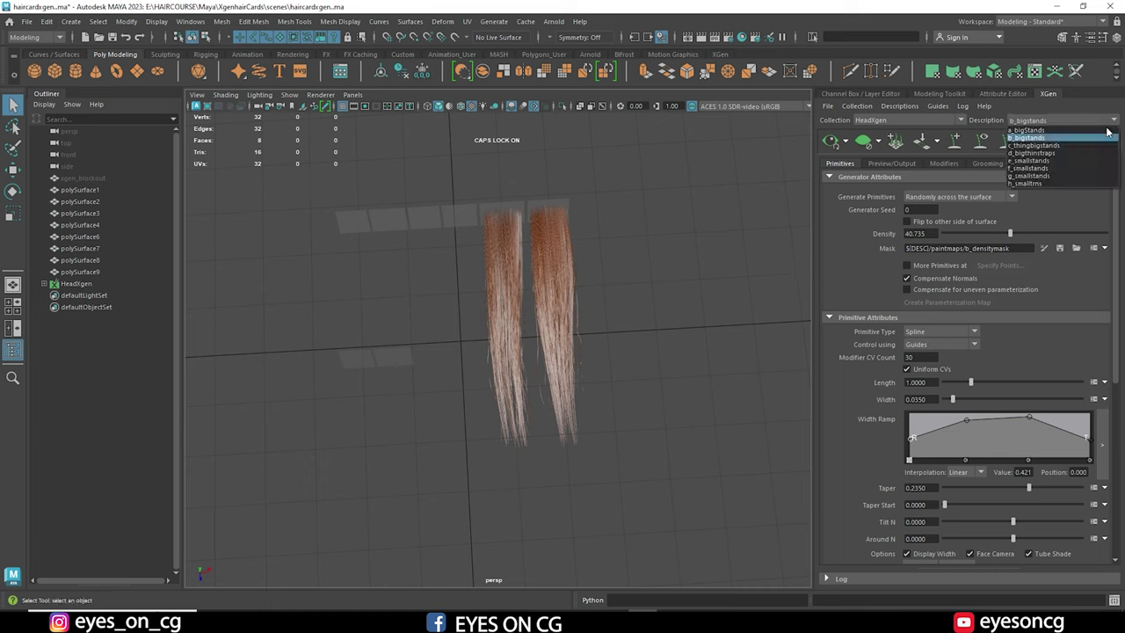
{"action": "left_click", "coordinate": [1060, 150]}
{"action": "left_click", "coordinate": [1114, 120]}
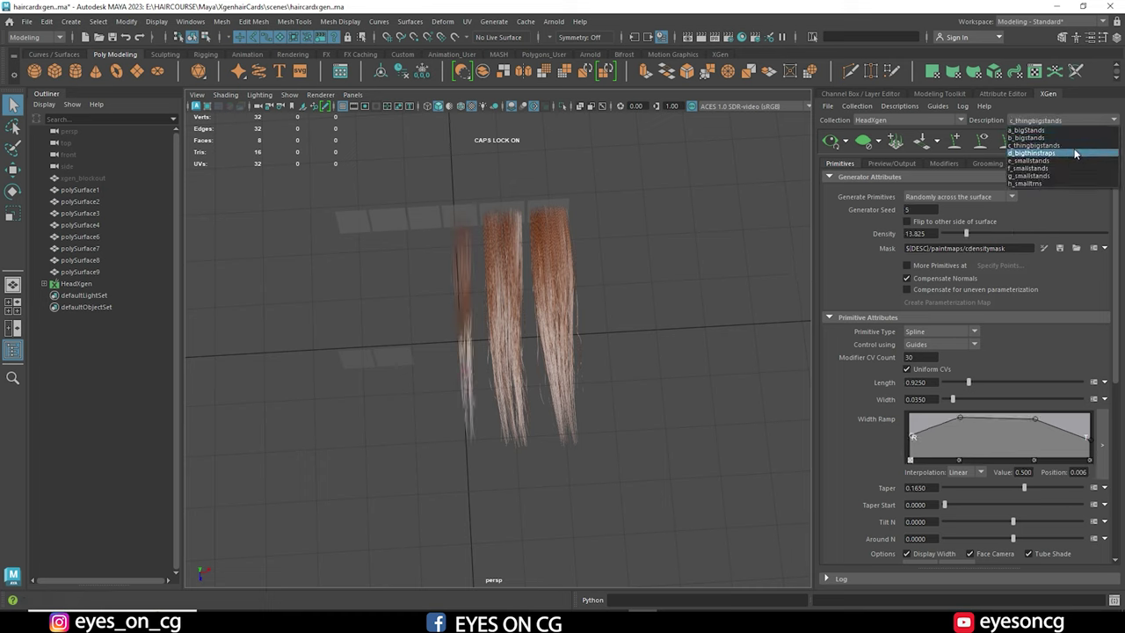
{"action": "left_click", "coordinate": [1085, 147]}
Preview the e_smallstands, f_smallstands, g_smallstands and h_smalltrns descriptions, then orbit around all clumps.
{"action": "left_click", "coordinate": [1114, 121]}
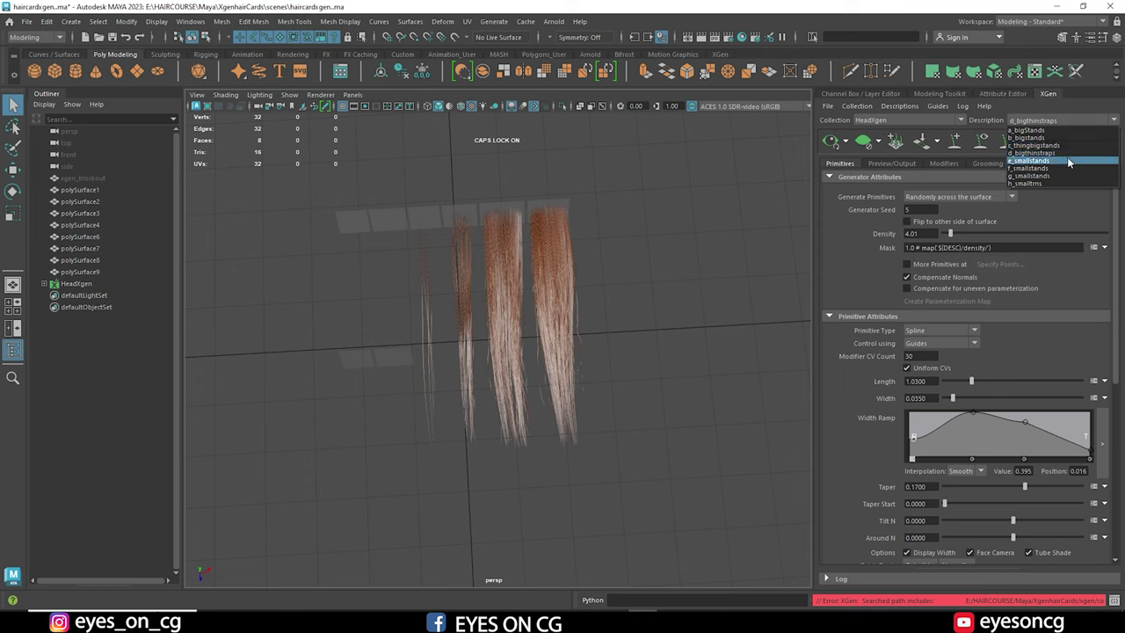
{"action": "left_click", "coordinate": [1066, 156]}
{"action": "left_click", "coordinate": [1113, 120]}
{"action": "left_click", "coordinate": [1064, 165]}
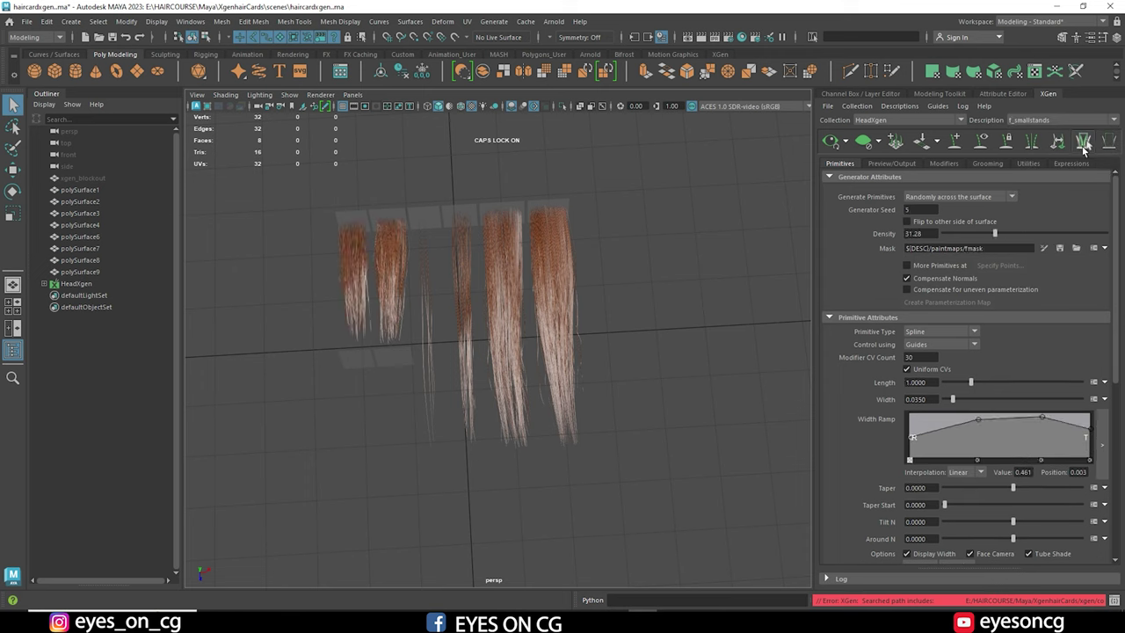
{"action": "left_click", "coordinate": [1114, 121]}
{"action": "left_click", "coordinate": [1052, 175]}
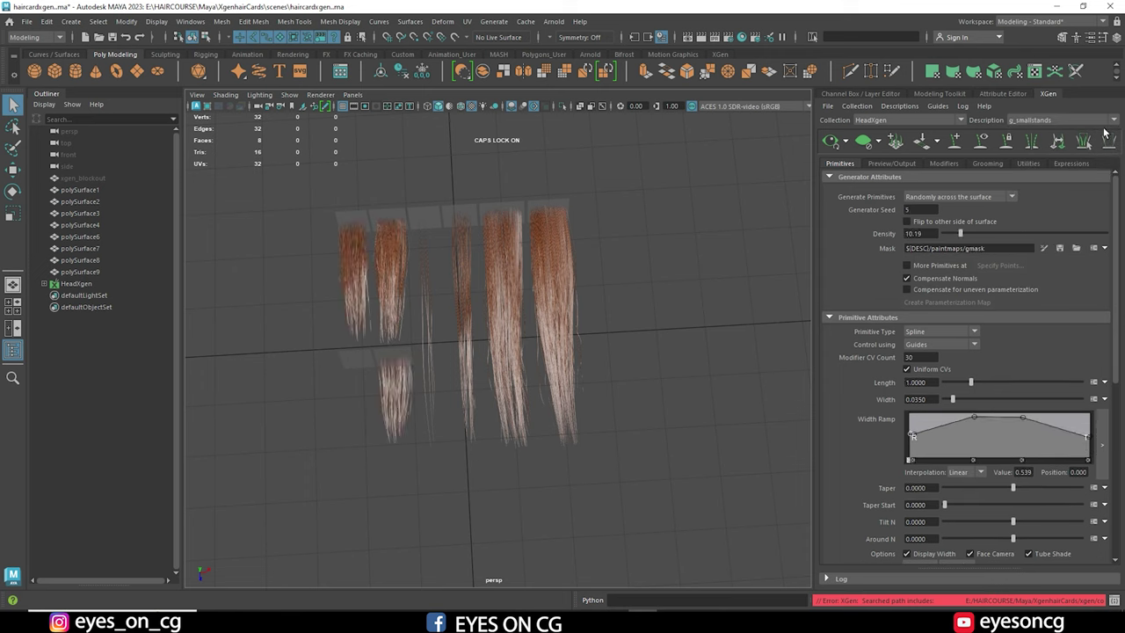
{"action": "left_click", "coordinate": [1113, 121]}
{"action": "left_click", "coordinate": [1044, 181]}
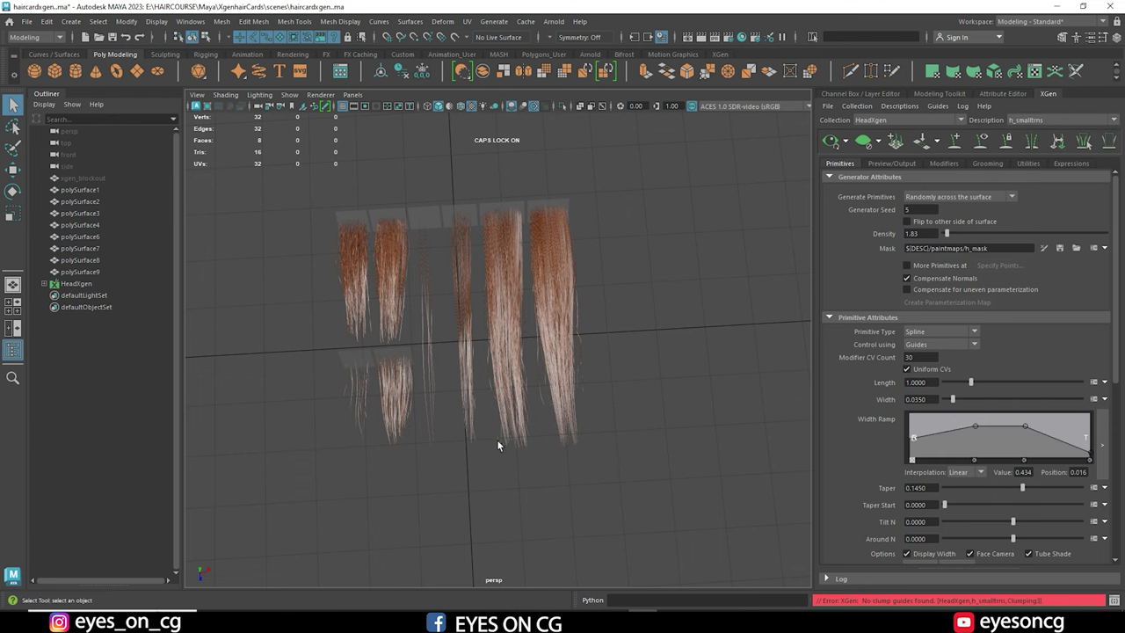
{"action": "left_click_drag", "start_coordinate": [497, 439], "coordinate": [460, 452], "text": "alt"}
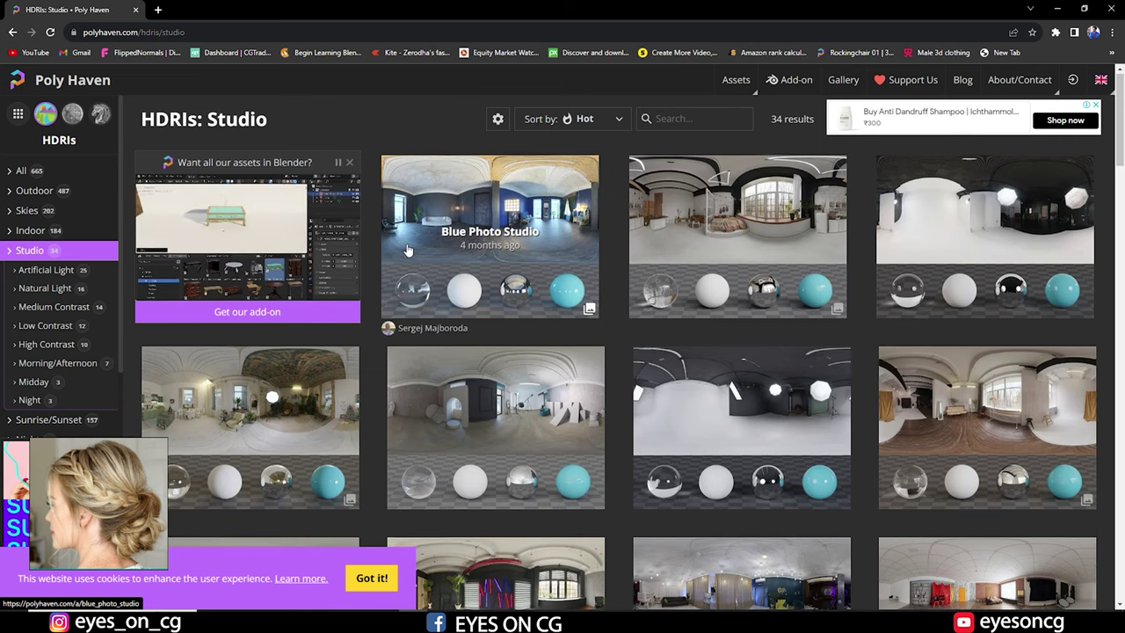
Search Poly Haven's HDRIs for STUDIO and open the Studio Small HDRI page.
{"action": "scroll", "coordinate": [407, 251], "scroll_direction": "down", "scroll_amount": 1}
{"action": "scroll", "coordinate": [407, 251], "scroll_direction": "up", "scroll_amount": 1}
{"action": "left_click", "coordinate": [688, 119]}
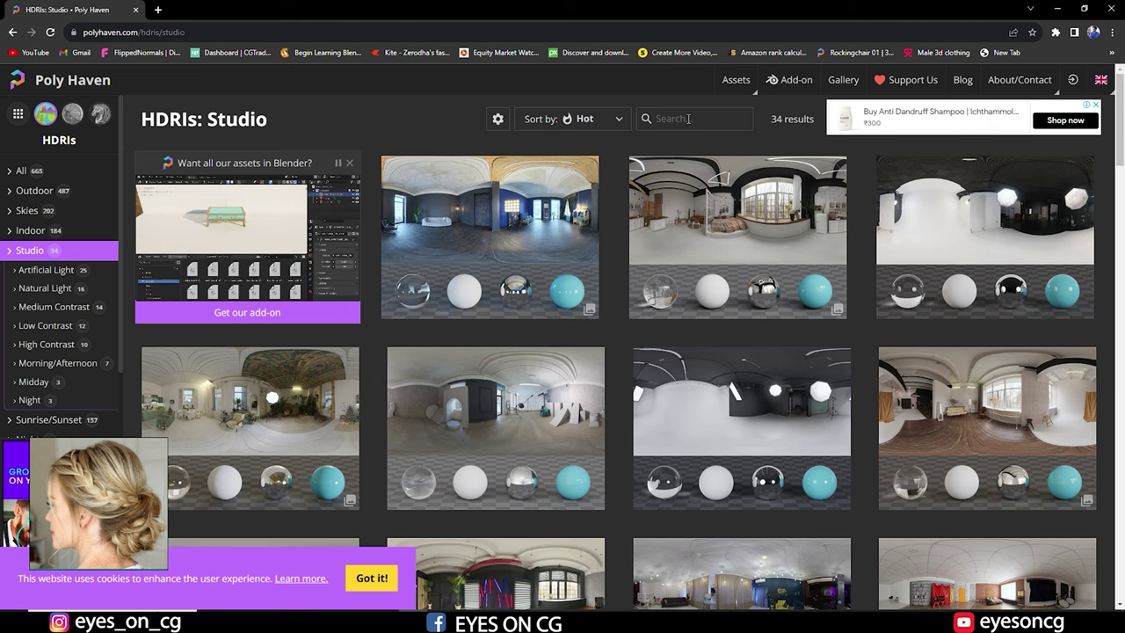
{"action": "type", "text": "STUDIO"}
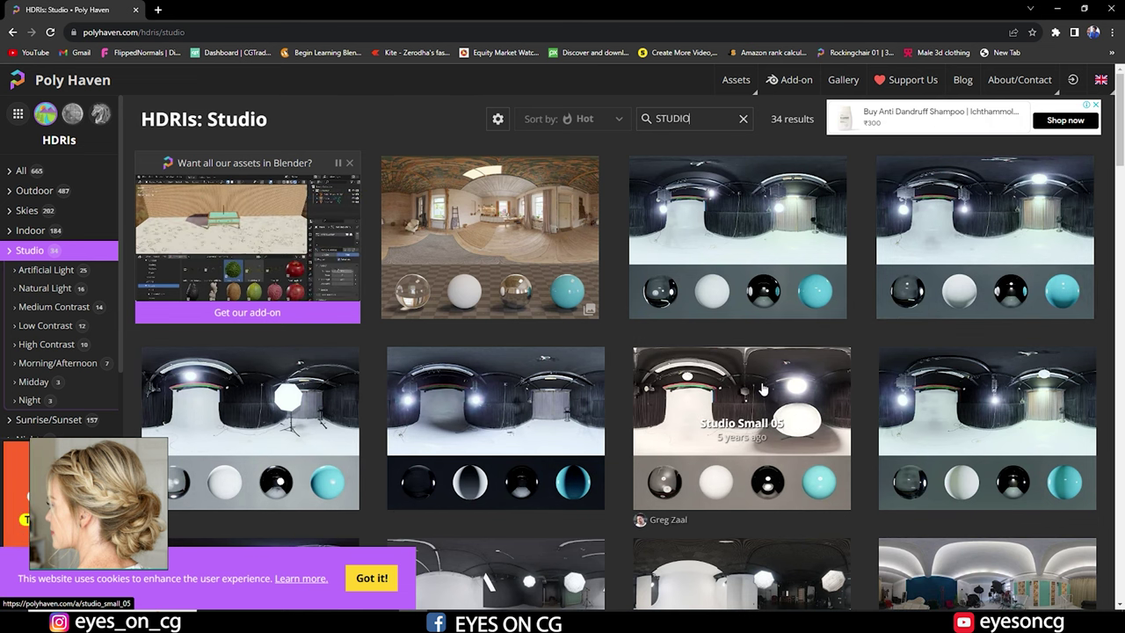
{"action": "scroll", "coordinate": [763, 389], "scroll_direction": "down", "scroll_amount": 1}
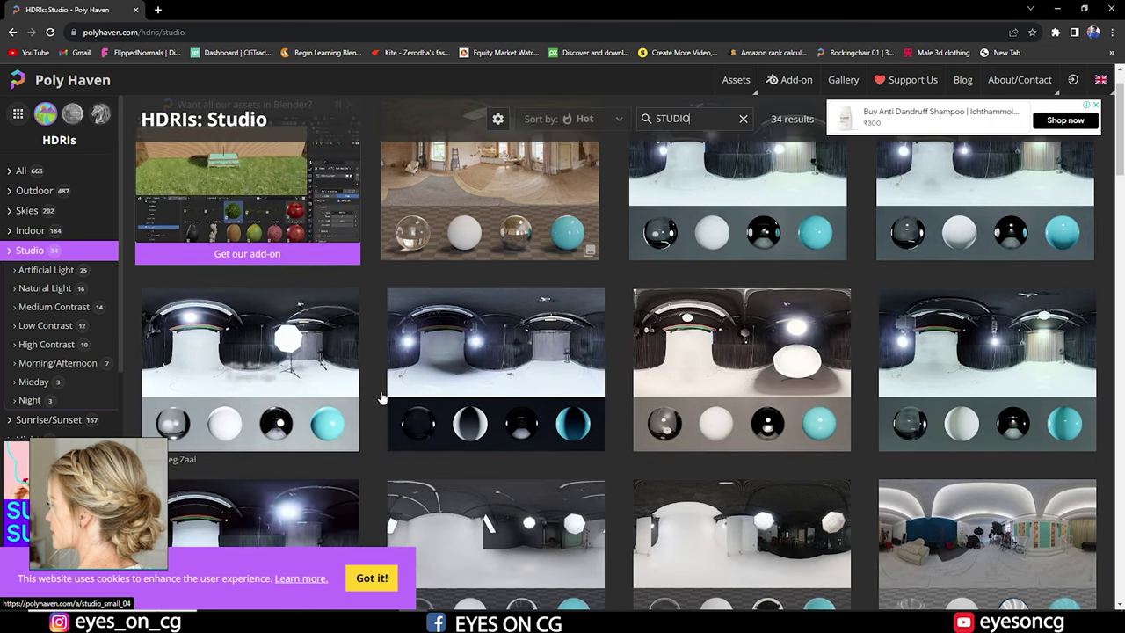
{"action": "left_click", "coordinate": [234, 343]}
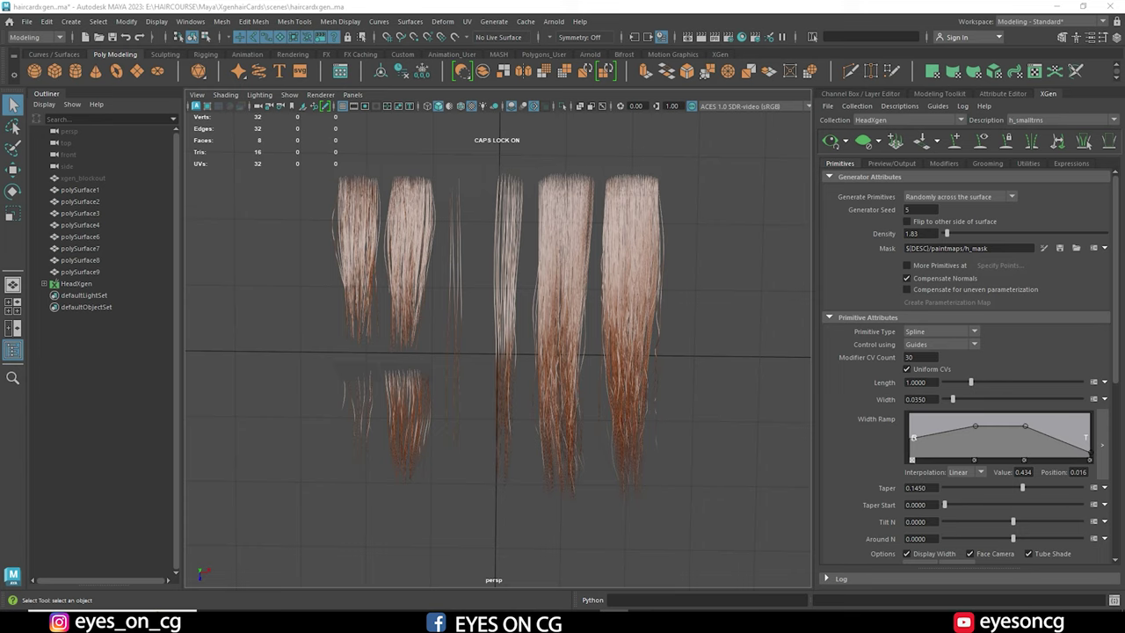
Assign a new Arnold aiStandardHair material to HeadXgen, turning the hair black.
{"action": "left_click_drag", "start_coordinate": [709, 352], "coordinate": [525, 485], "text": "alt"}
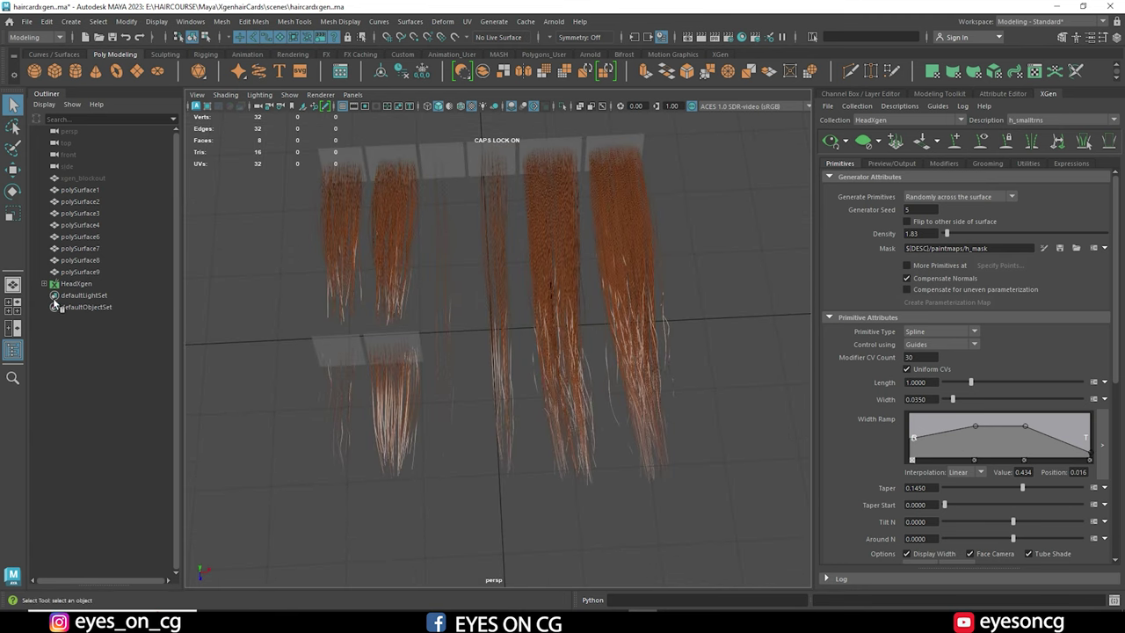
{"action": "left_click", "coordinate": [75, 283]}
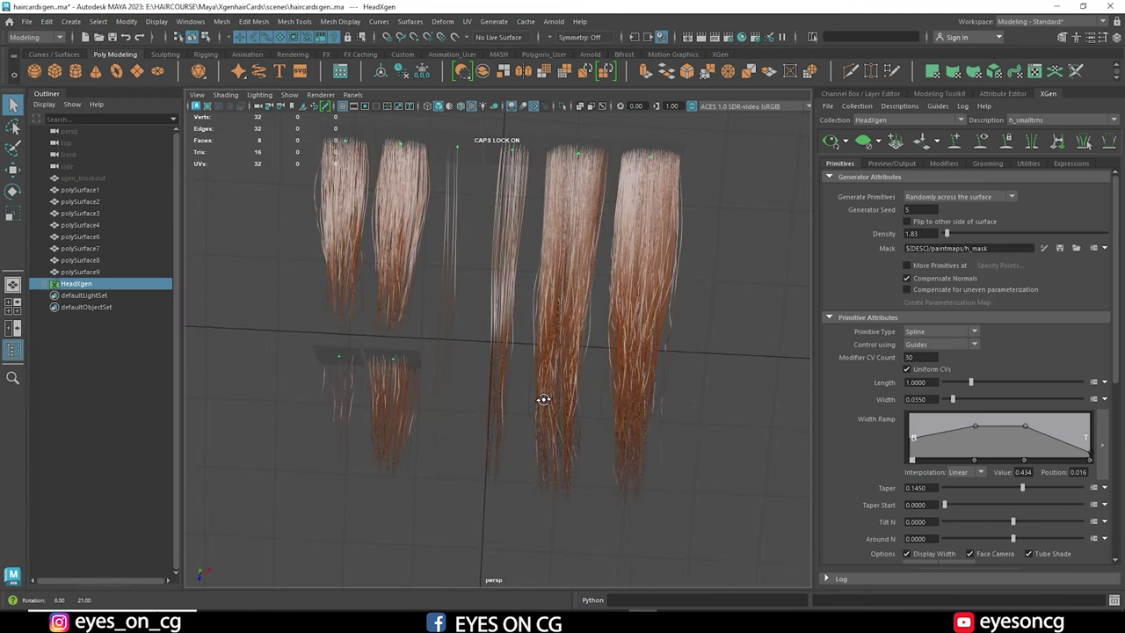
{"action": "right_click", "coordinate": [566, 240]}
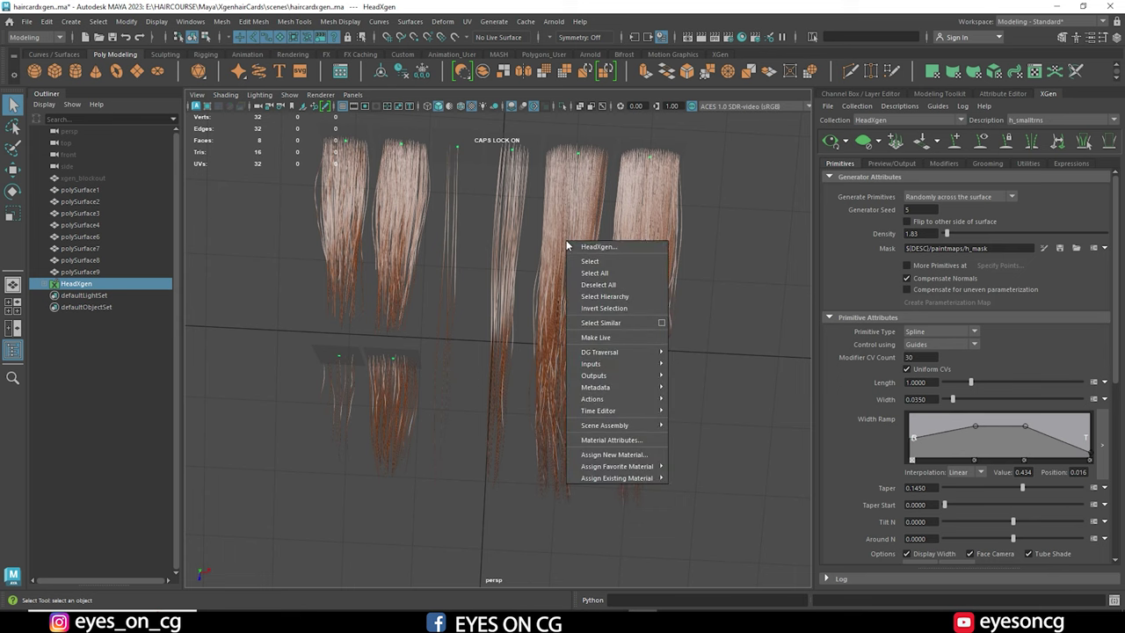
{"action": "left_click", "coordinate": [620, 454]}
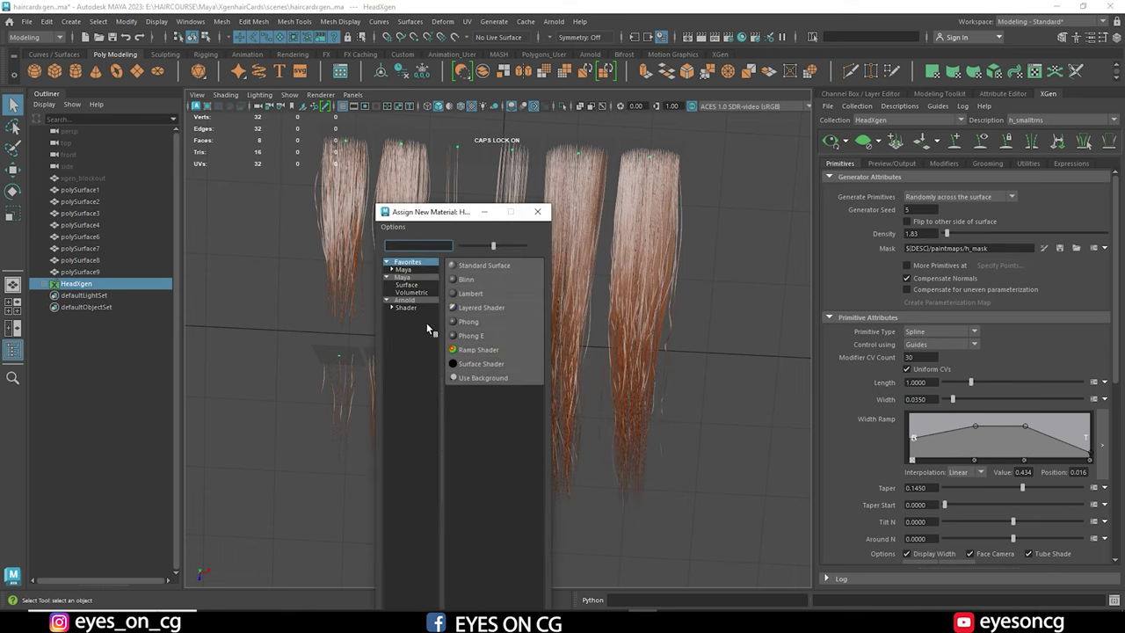
{"action": "left_click", "coordinate": [409, 301]}
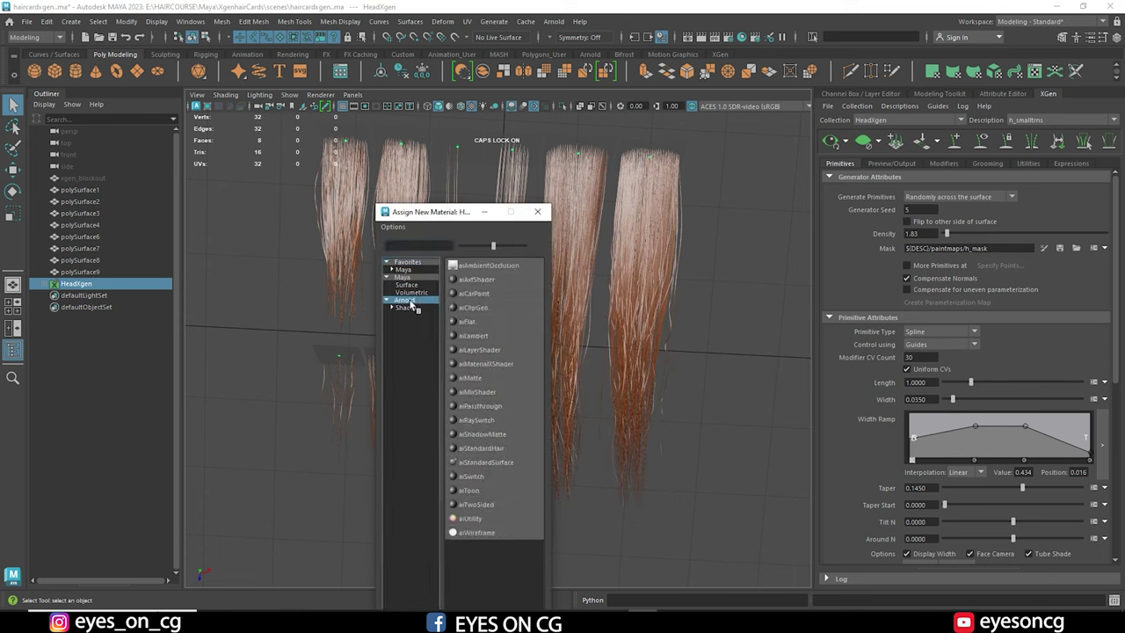
{"action": "left_click", "coordinate": [478, 449]}
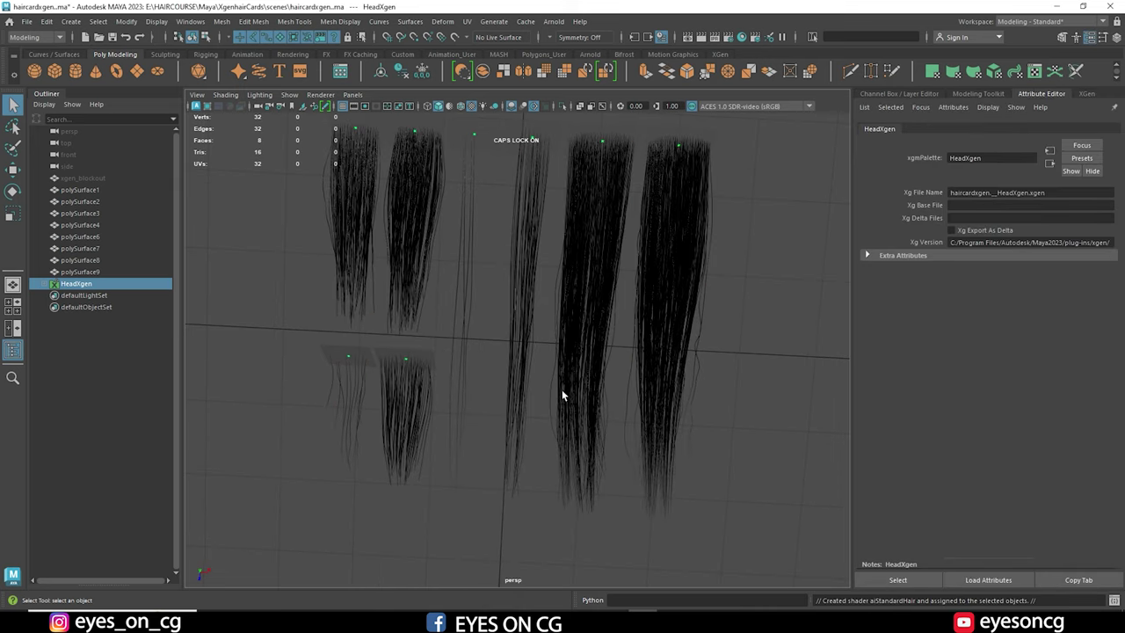
{"action": "left_click_drag", "start_coordinate": [561, 395], "coordinate": [644, 146], "text": "alt"}
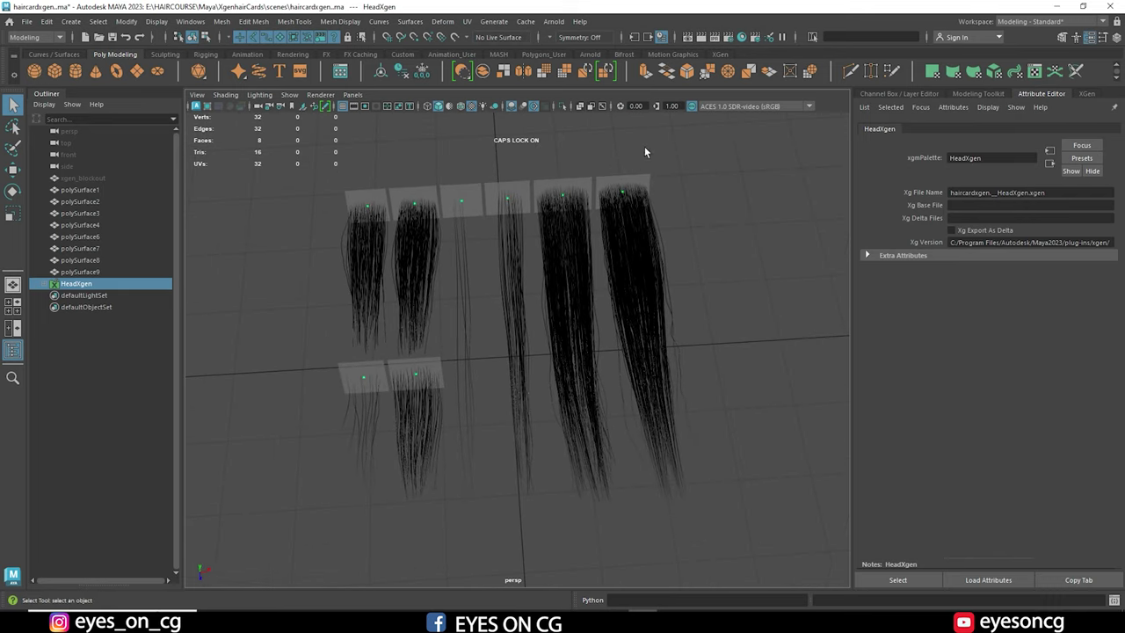
In Hypershade, delete the unused hair shaders.
{"action": "left_click", "coordinate": [741, 36]}
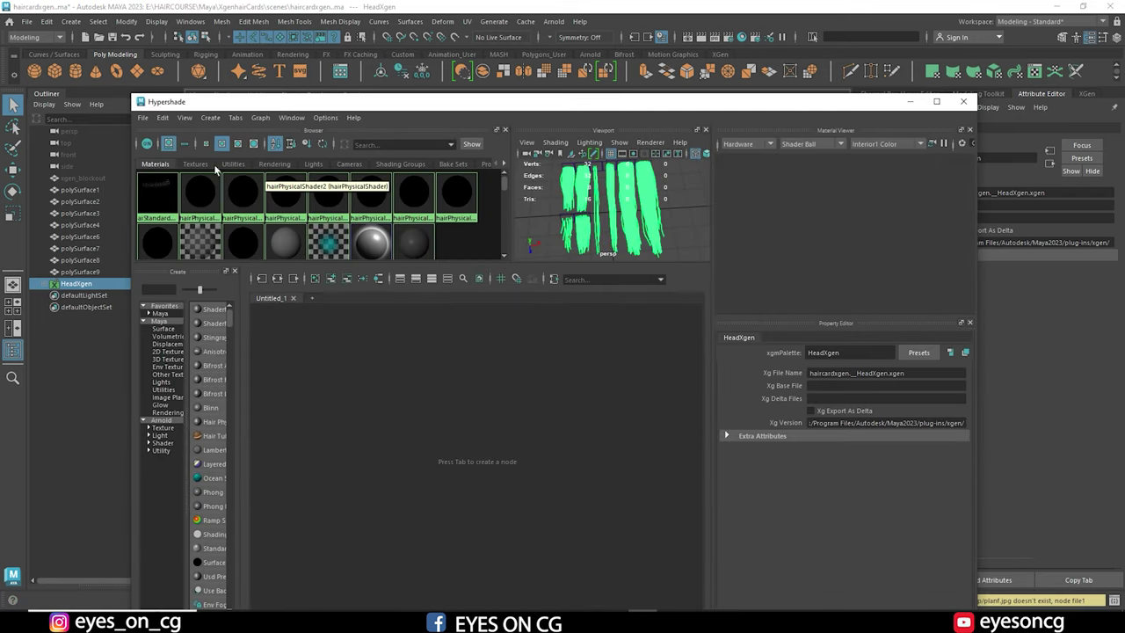
{"action": "left_click", "coordinate": [162, 117]}
{"action": "left_click", "coordinate": [211, 149]}
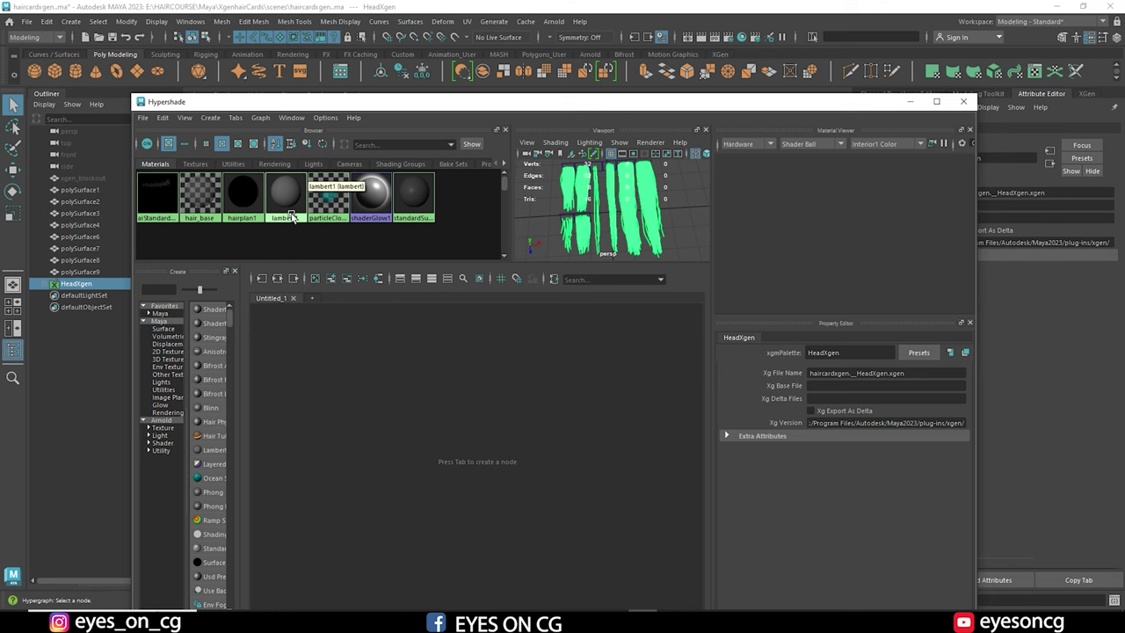
Replace aiStandardHair1's settings with the Blonde hair preset.
{"action": "left_click", "coordinate": [167, 194]}
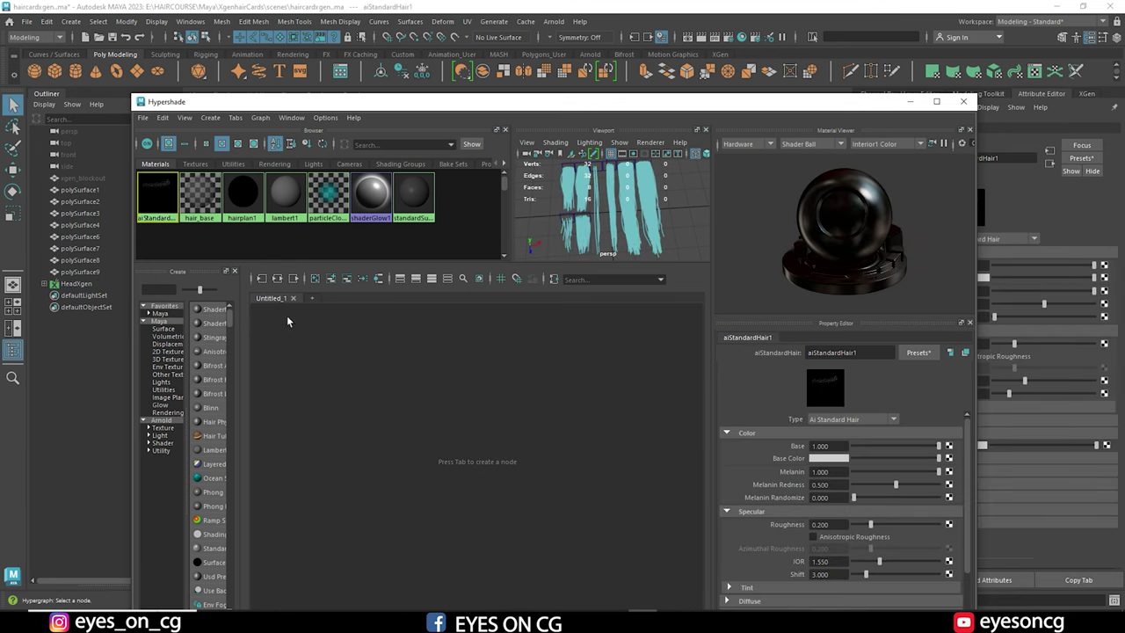
{"action": "left_click", "coordinate": [278, 277]}
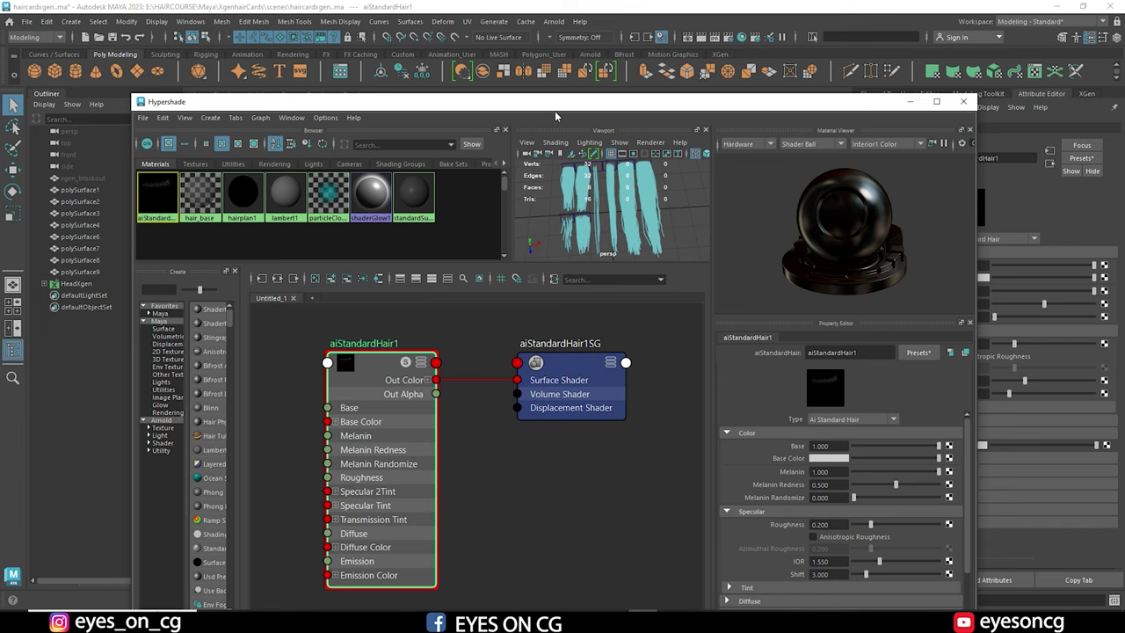
{"action": "left_click_drag", "start_coordinate": [555, 111], "coordinate": [545, 34]}
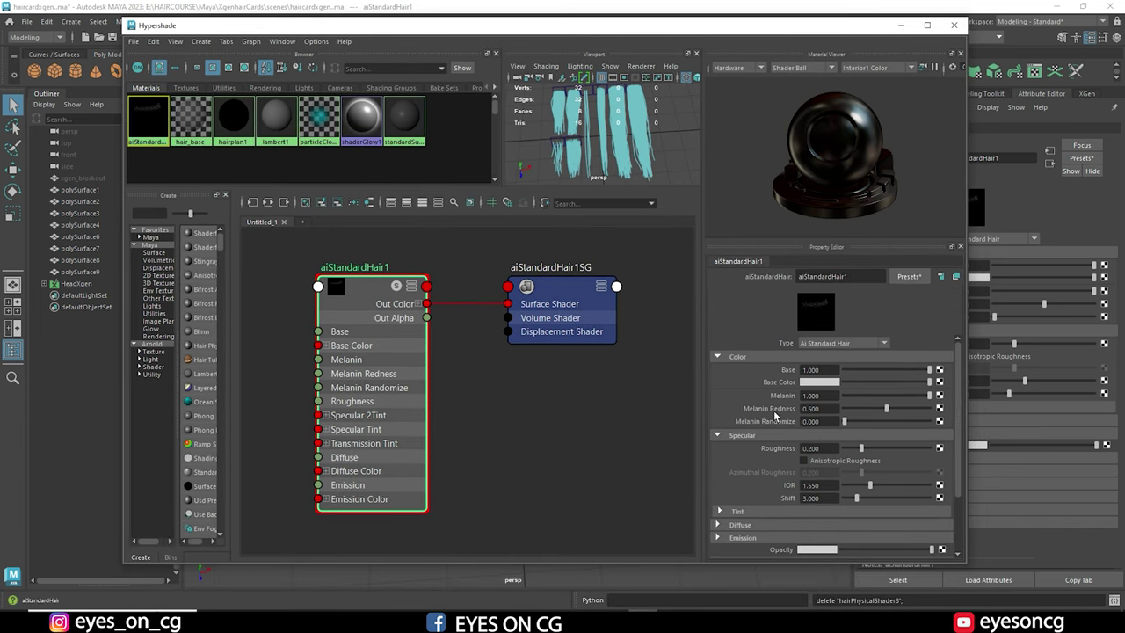
{"action": "left_click", "coordinate": [908, 276]}
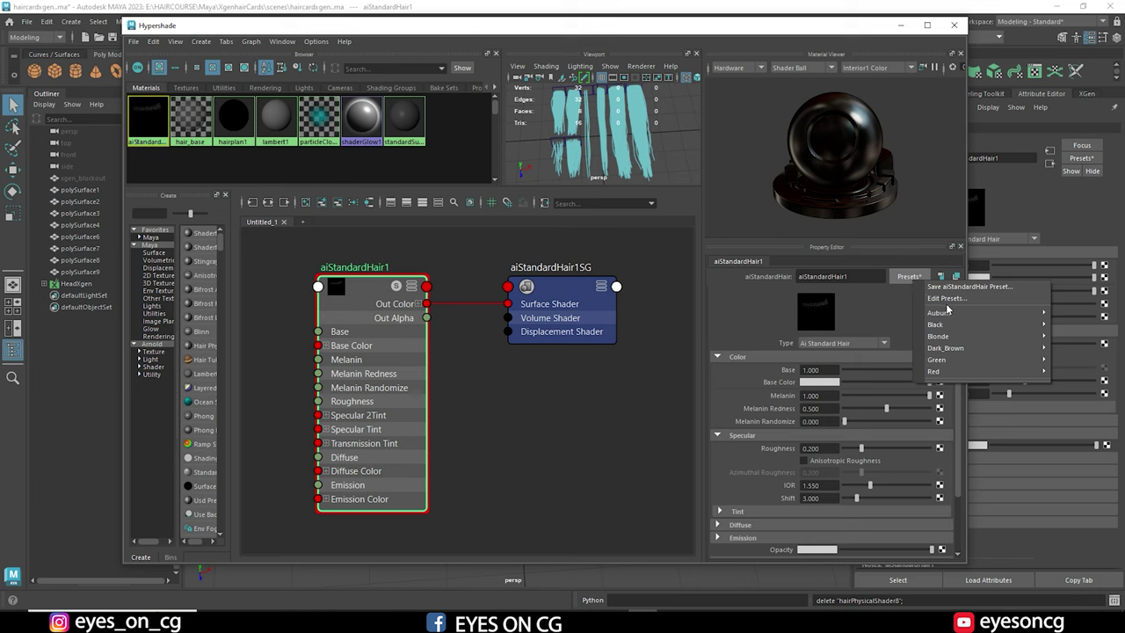
{"action": "mouse_move", "coordinate": [939, 342]}
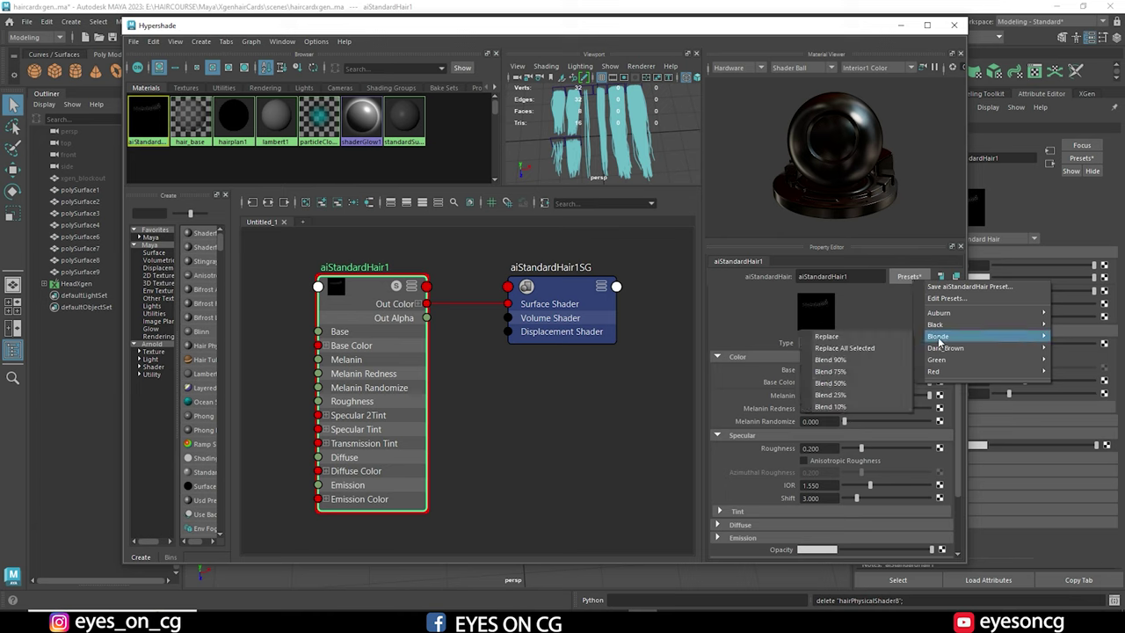
{"action": "left_click", "coordinate": [874, 336]}
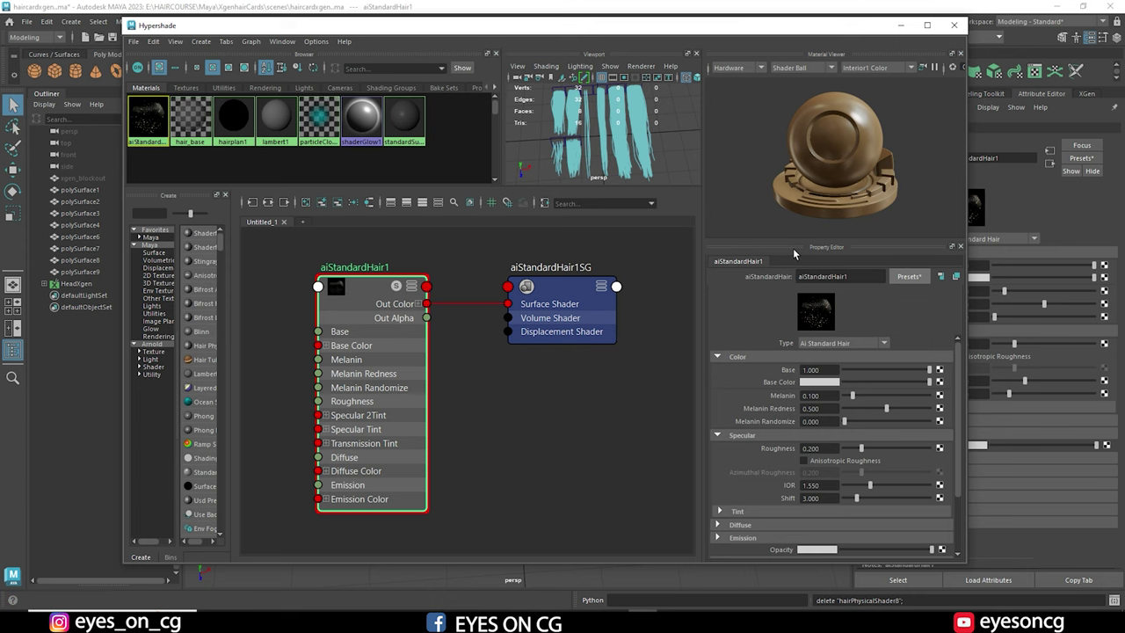
Minimize Hypershade and switch the viewport to the top orthographic camera.
{"action": "left_click", "coordinate": [905, 29]}
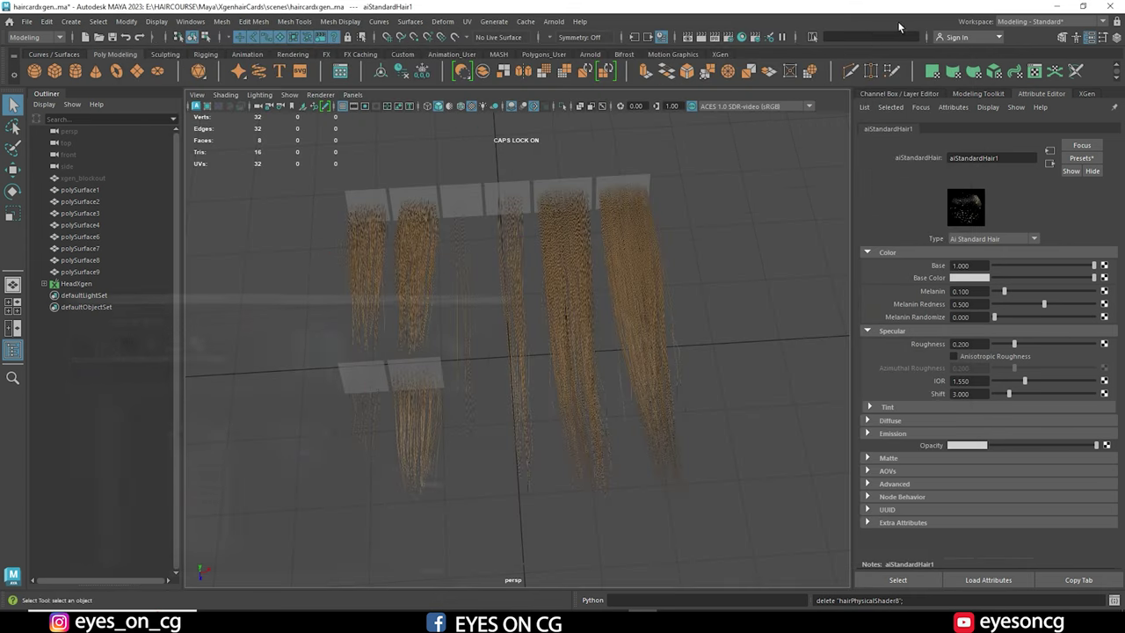
{"action": "left_click_drag", "start_coordinate": [558, 334], "coordinate": [525, 352], "text": "alt"}
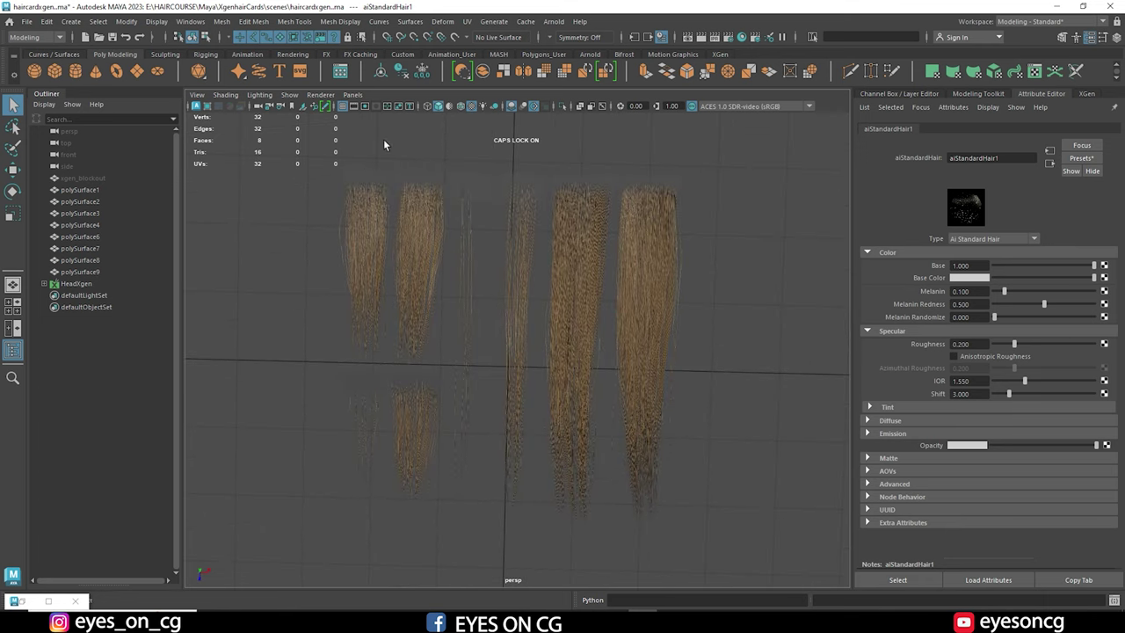
{"action": "left_click", "coordinate": [352, 95]}
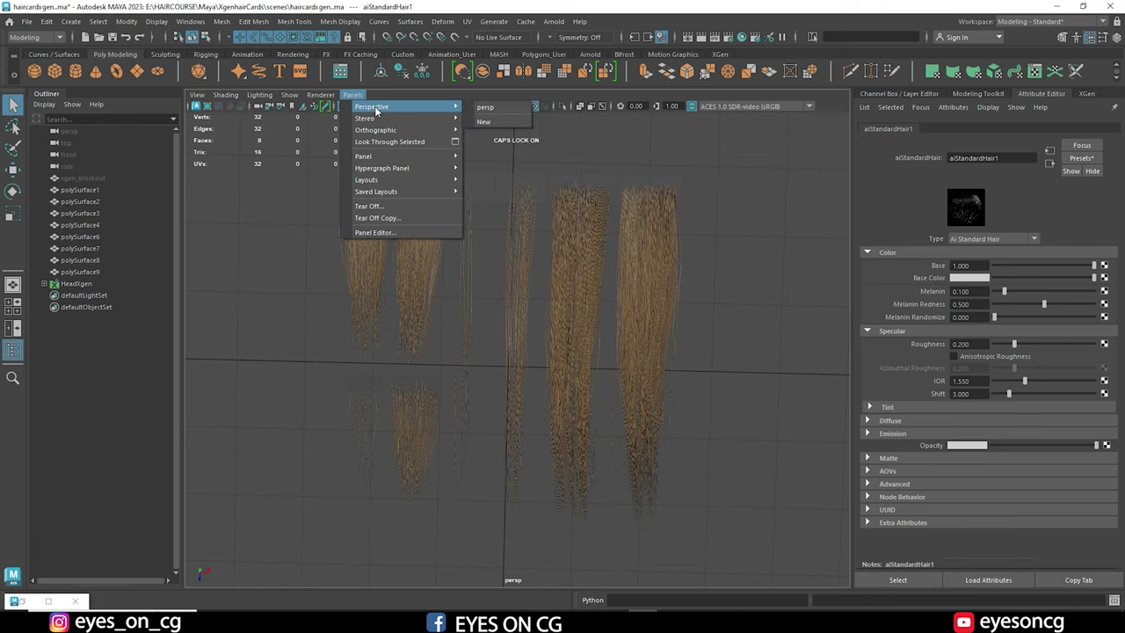
{"action": "mouse_move", "coordinate": [380, 129]}
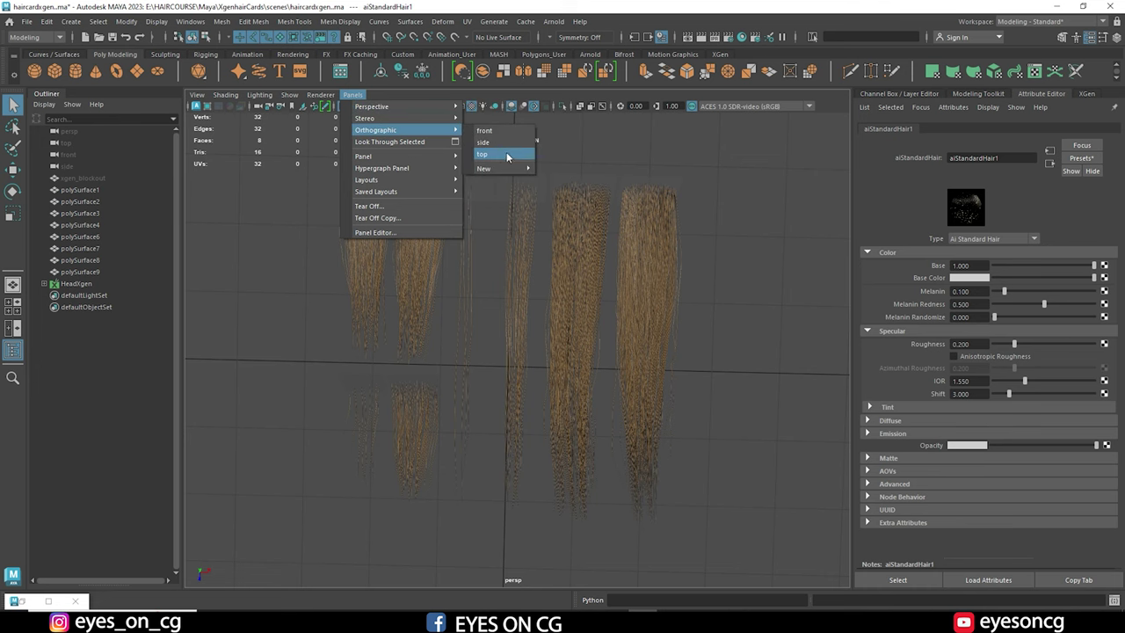
{"action": "left_click", "coordinate": [506, 154]}
Frame the hair cards in the single top view.
{"action": "key", "text": "space"}
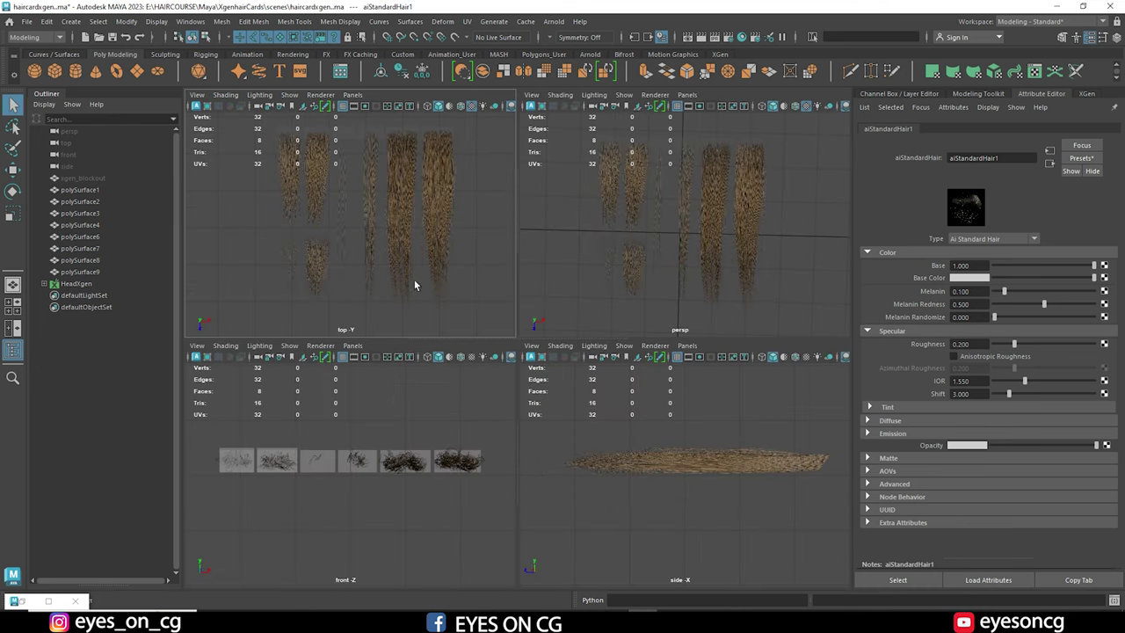
{"action": "key", "text": "space"}
{"action": "scroll", "coordinate": [584, 312], "scroll_direction": "up", "scroll_amount": 2}
{"action": "middle_click_drag", "start_coordinate": [602, 334], "coordinate": [556, 334], "text": "alt"}
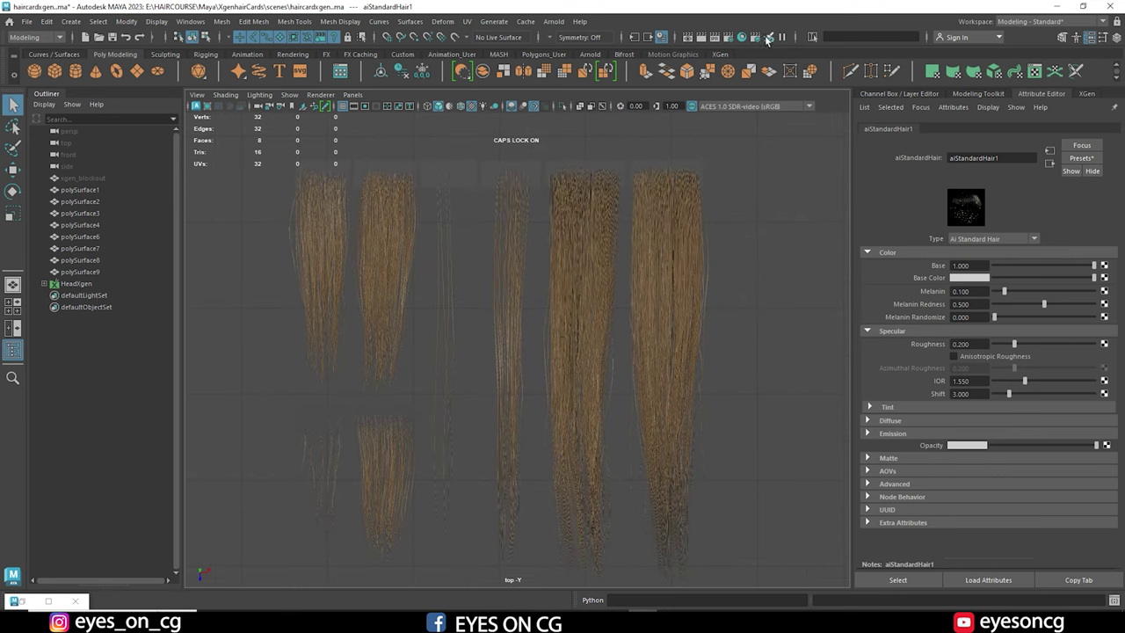
Set the render image size preset to 4k_Square, 4096 x 4096.
{"action": "left_click", "coordinate": [728, 38]}
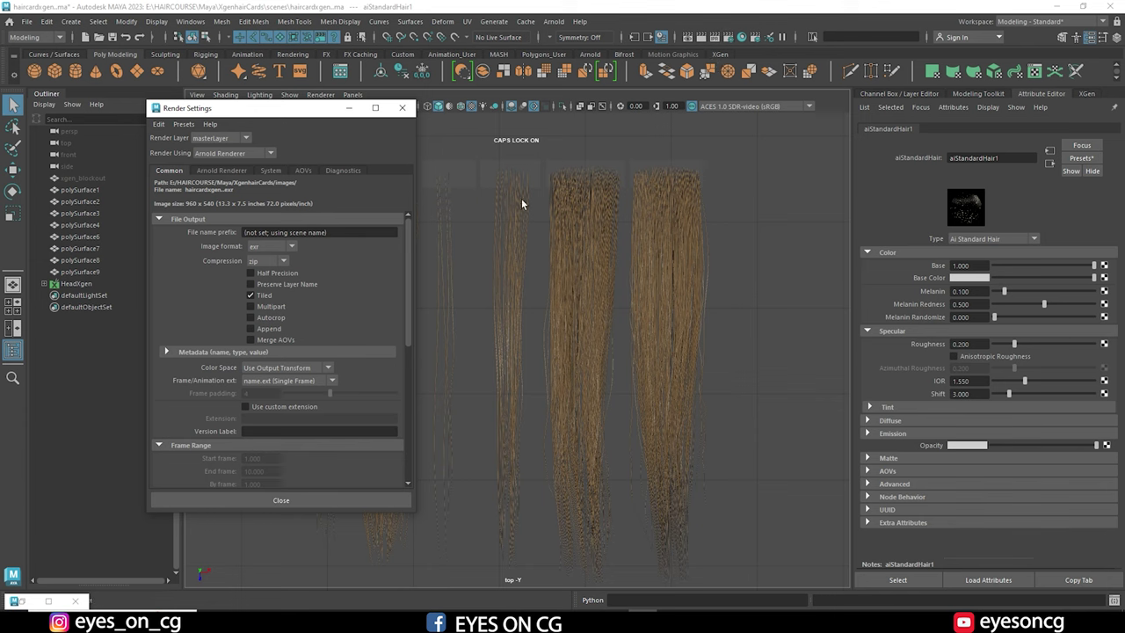
{"action": "scroll", "coordinate": [270, 313], "scroll_direction": "down", "scroll_amount": 6}
{"action": "left_click", "coordinate": [286, 324]}
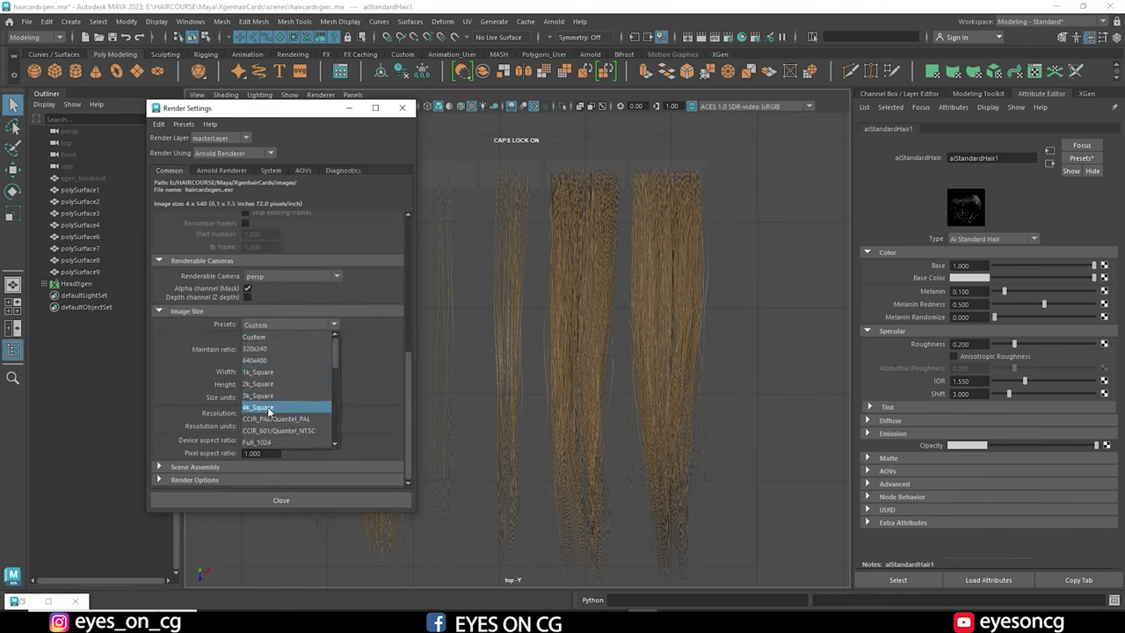
{"action": "left_click", "coordinate": [270, 408]}
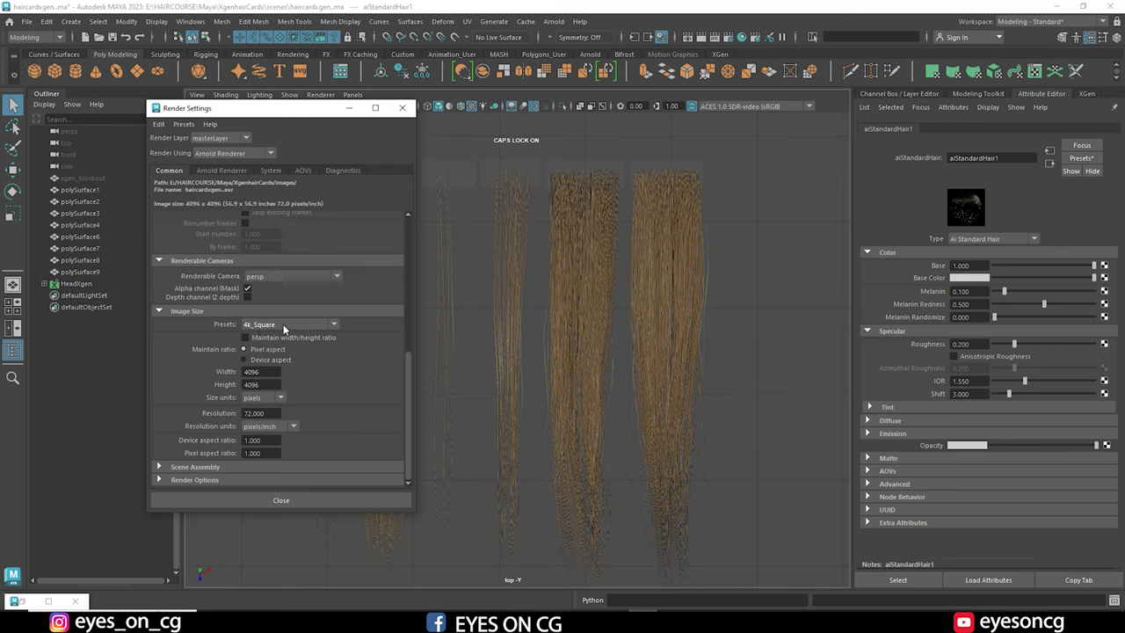
{"action": "left_click", "coordinate": [401, 107]}
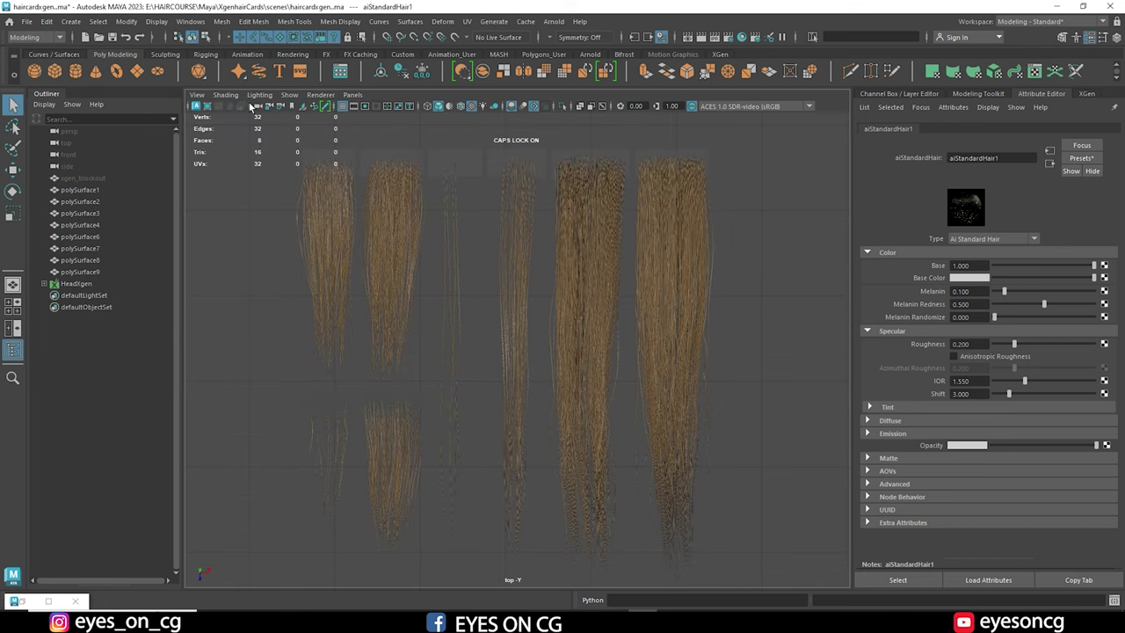
Turn on the resolution gate and centre the hair cards inside it.
{"action": "left_click", "coordinate": [364, 106]}
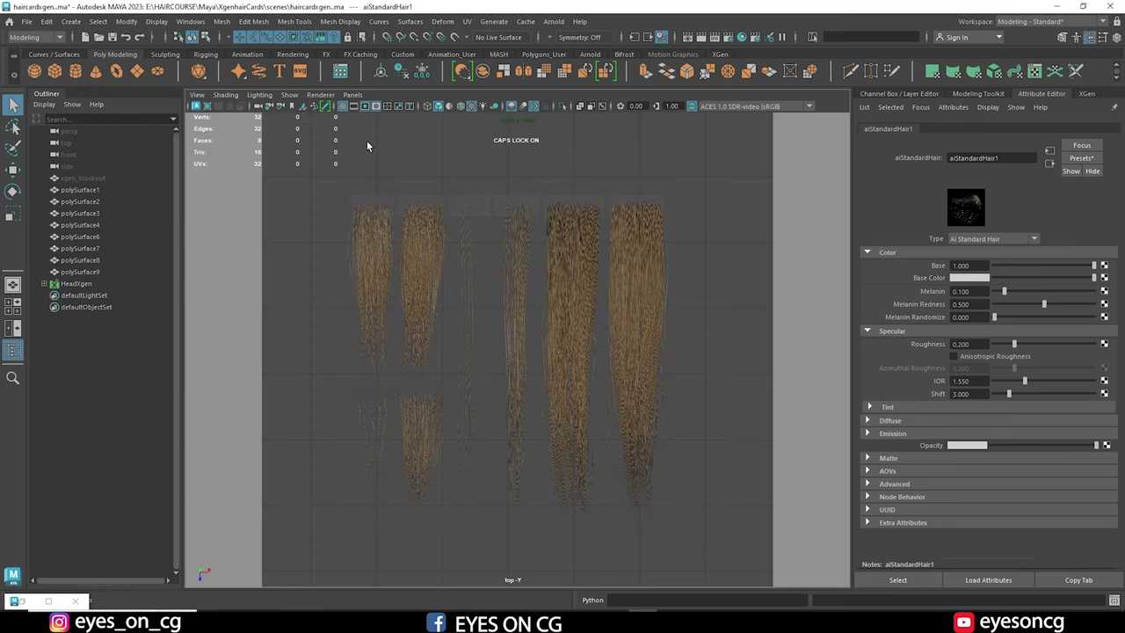
{"action": "right_click_drag", "start_coordinate": [367, 139], "coordinate": [628, 458], "text": "alt"}
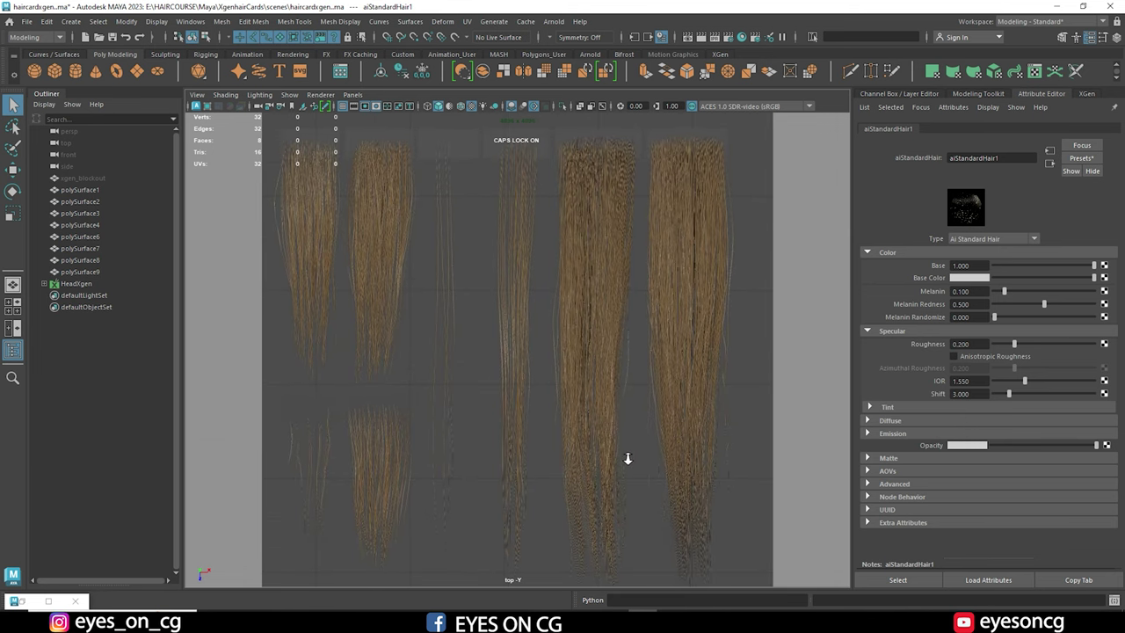
{"action": "middle_click_drag", "start_coordinate": [623, 456], "coordinate": [634, 408], "text": "alt"}
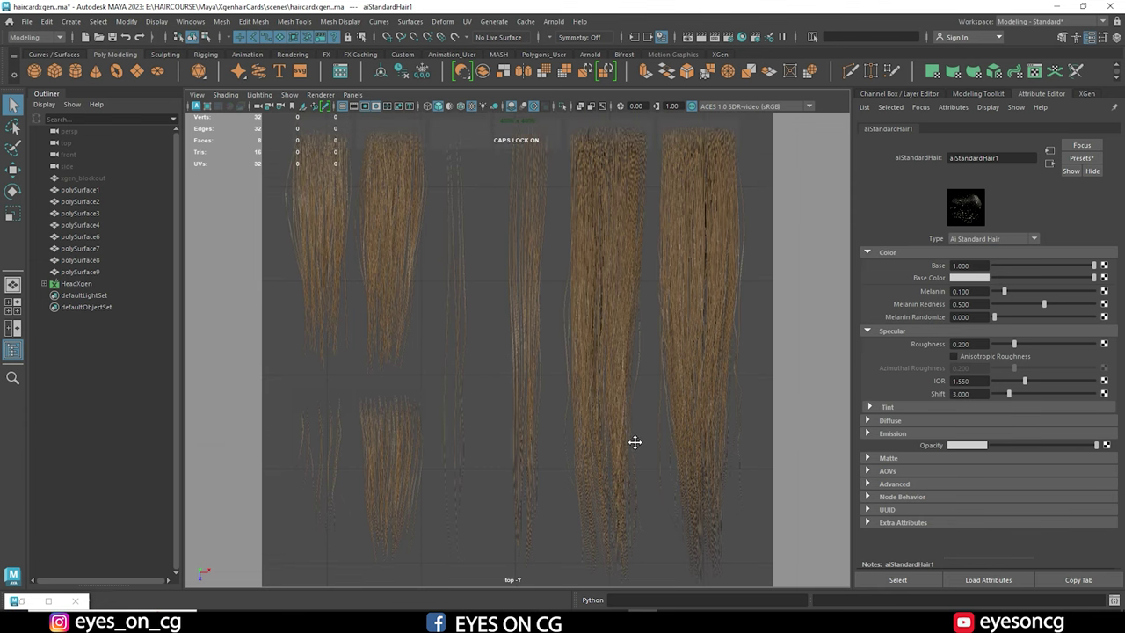
Run a test Arnold render using the topShape camera.
{"action": "left_click", "coordinate": [351, 231]}
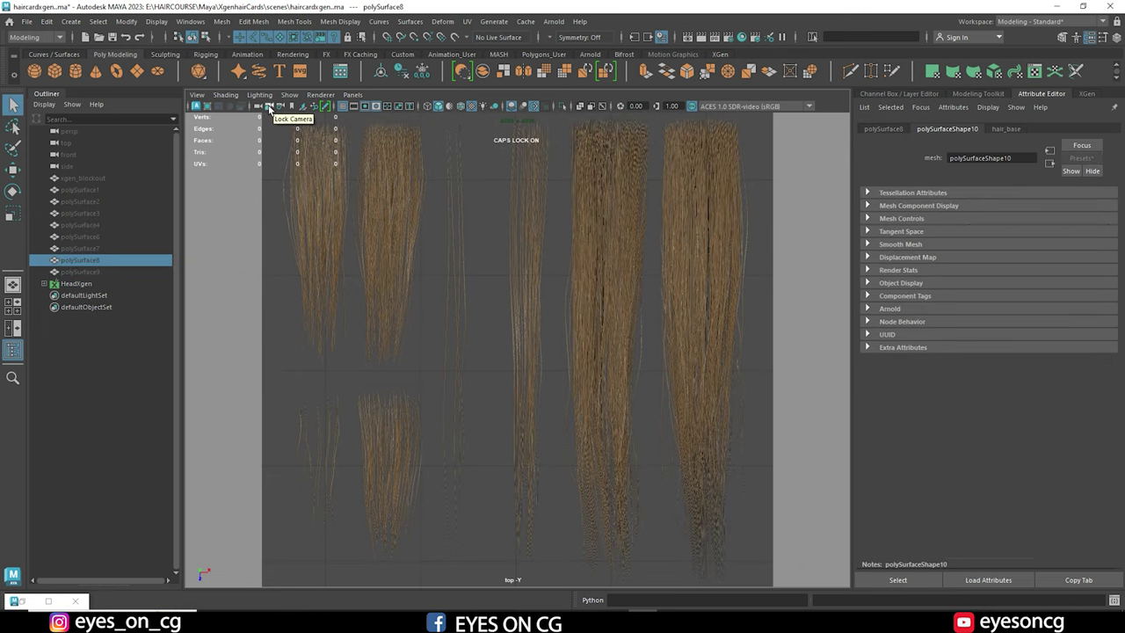
{"action": "left_click", "coordinate": [554, 21]}
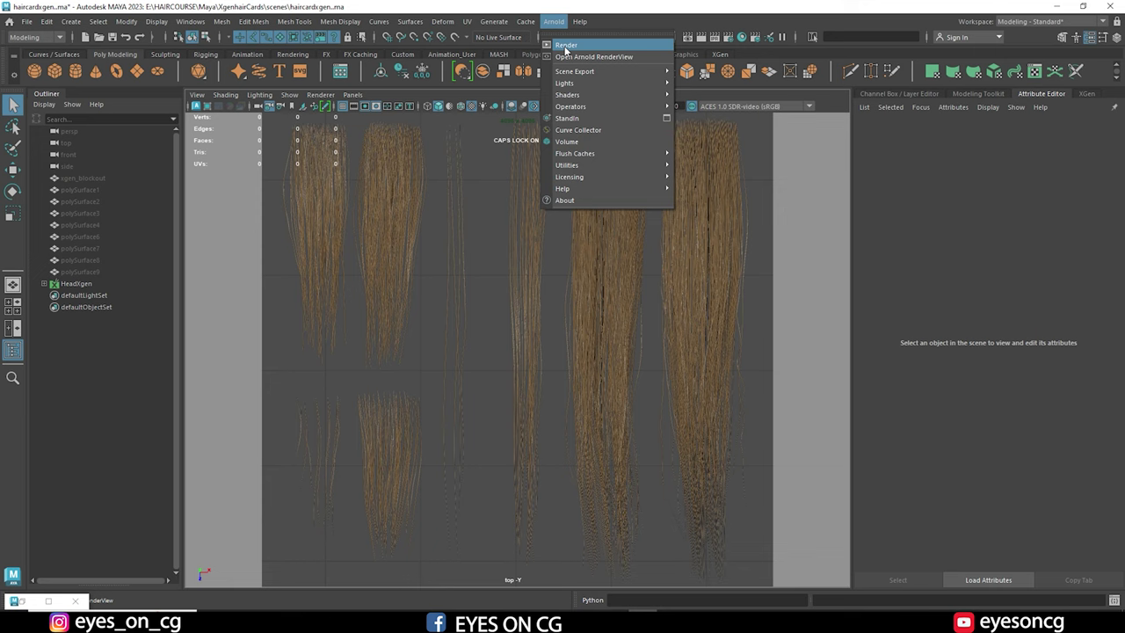
{"action": "left_click", "coordinate": [566, 58]}
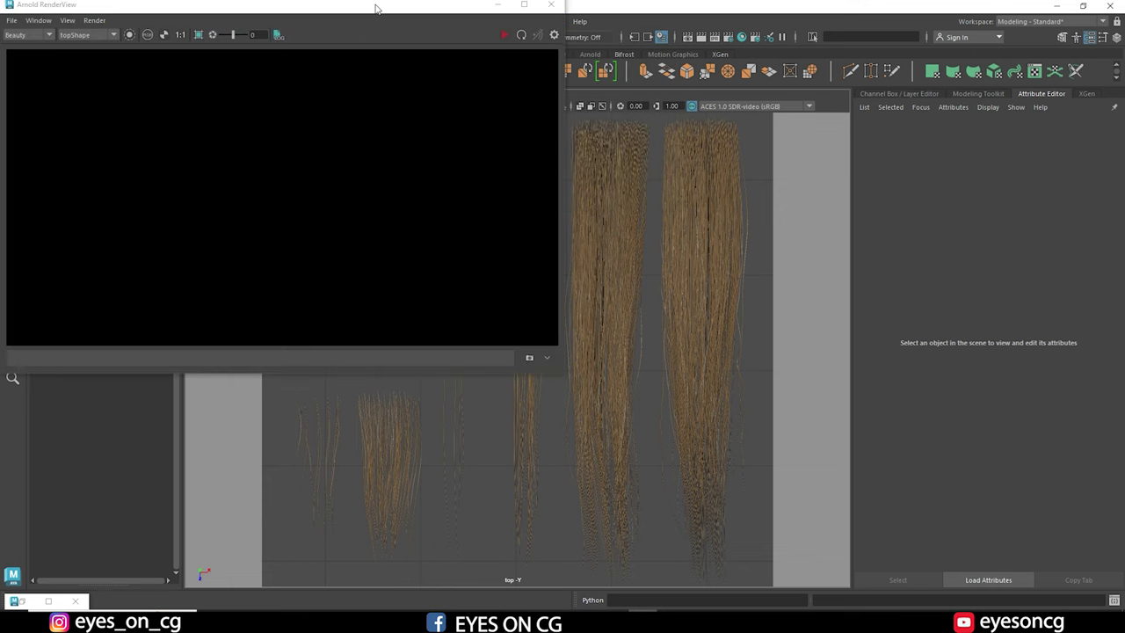
{"action": "left_click", "coordinate": [291, 118]}
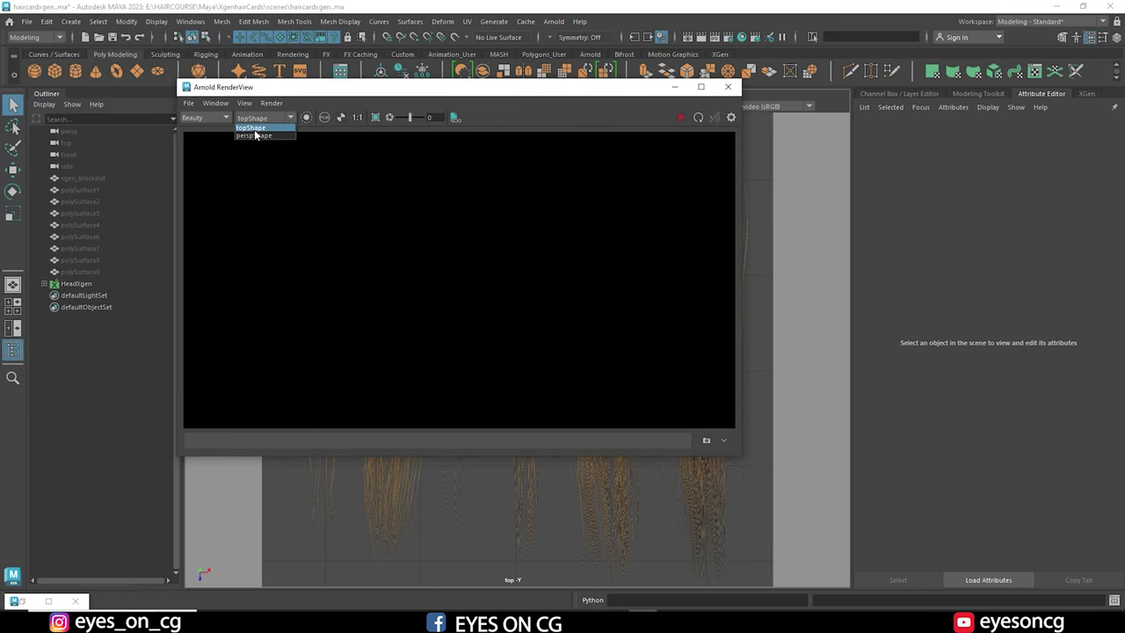
{"action": "left_click", "coordinate": [251, 134]}
Minimize the black render result and bring up Arnold's light types.
{"action": "left_click", "coordinate": [674, 86]}
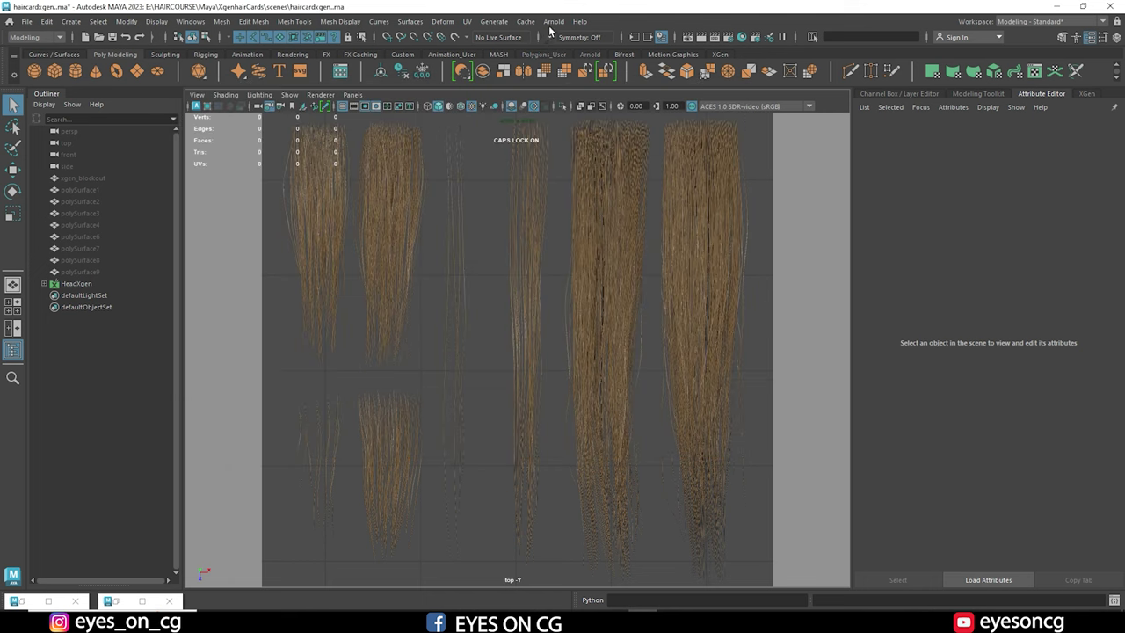
{"action": "left_click", "coordinate": [554, 21]}
{"action": "mouse_move", "coordinate": [567, 83]}
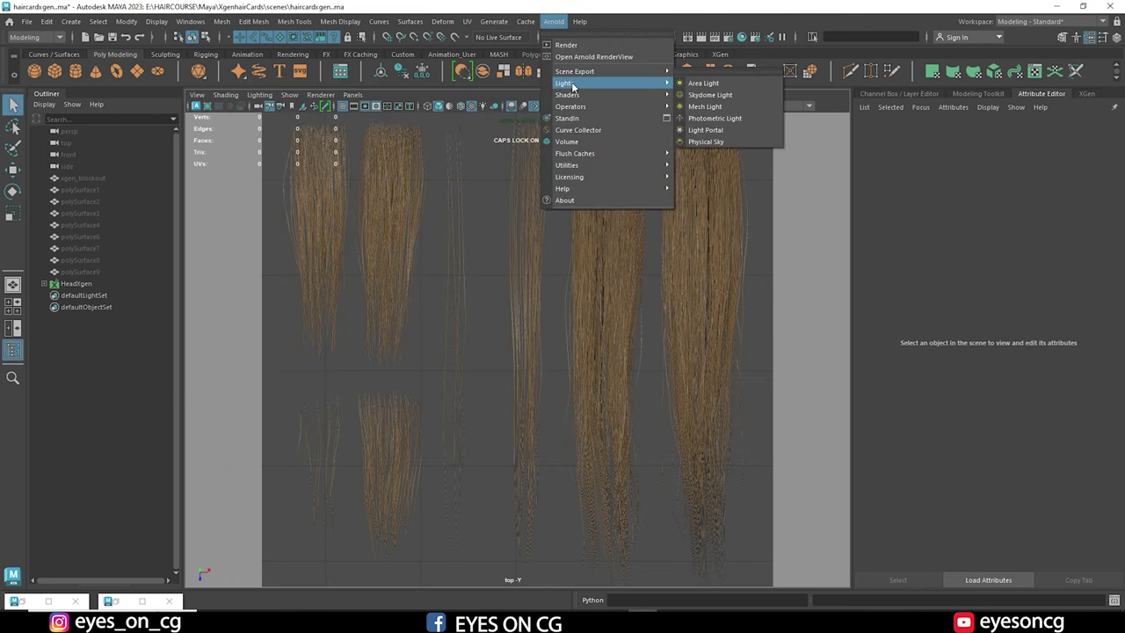
Add an Arnold Skydome Light and restore the RenderView to re-render the top view.
{"action": "left_click", "coordinate": [710, 95]}
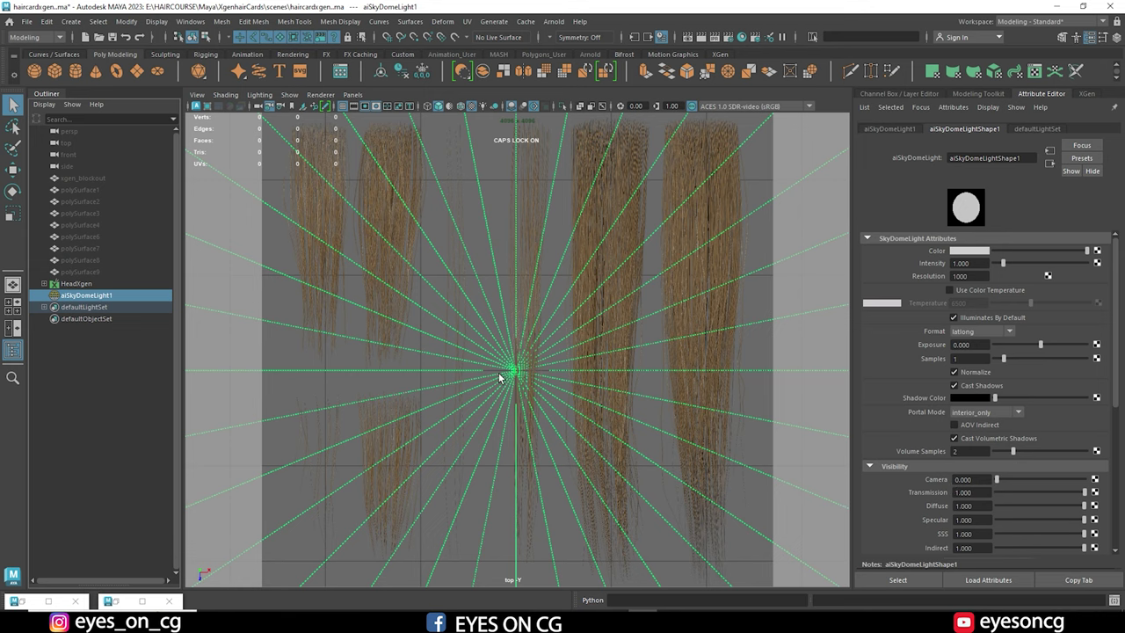
{"action": "key", "text": "space"}
{"action": "key", "text": "space"}
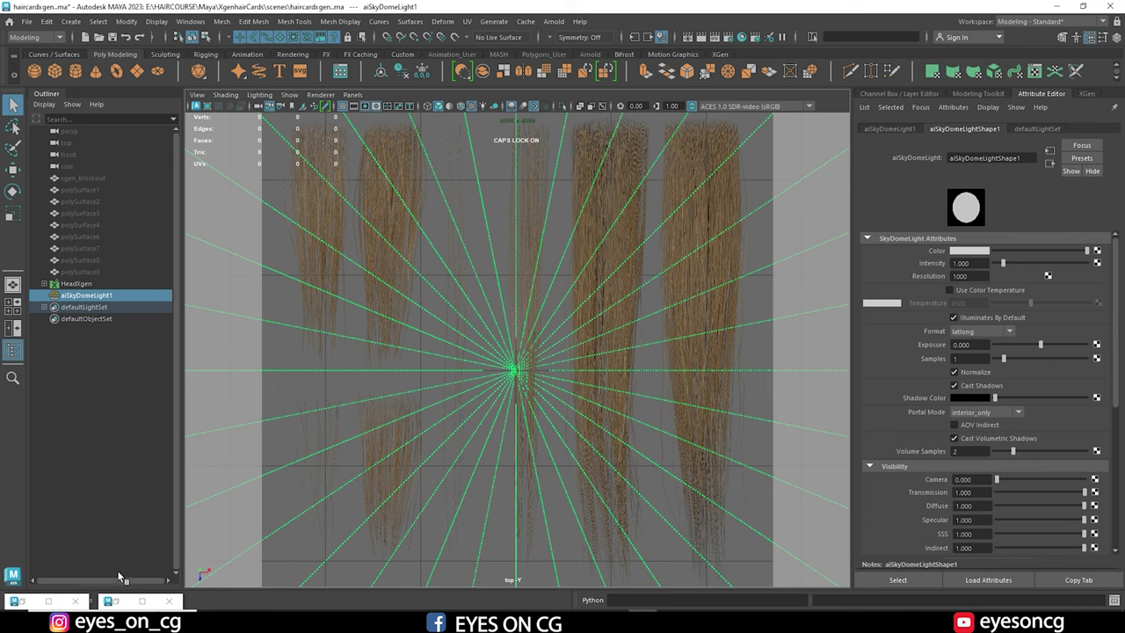
{"action": "left_click", "coordinate": [130, 603]}
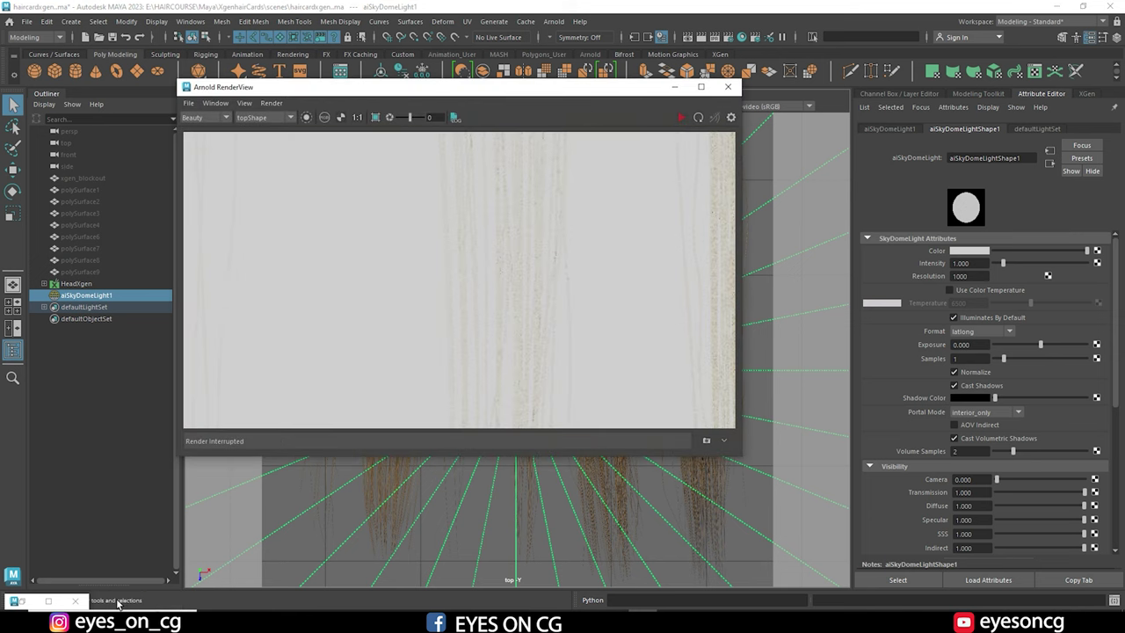
{"action": "scroll", "coordinate": [527, 264], "scroll_direction": "down", "scroll_amount": 5}
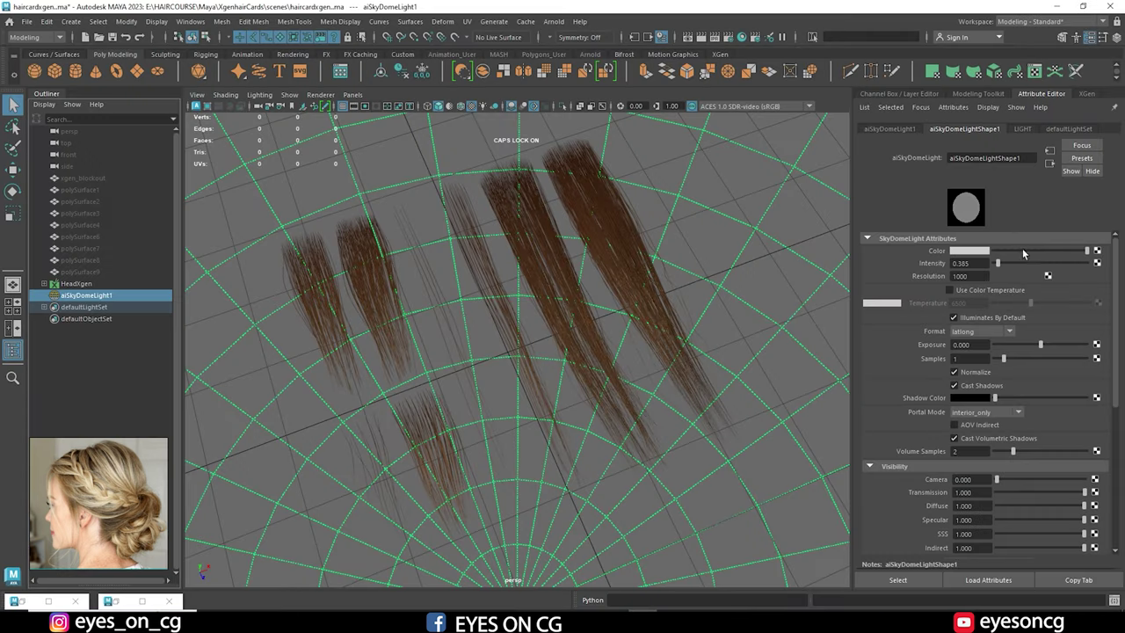
Load studio_small_03_8k.exr from D:\nise as a file texture on the dome light colour.
{"action": "left_click", "coordinate": [1097, 252]}
{"action": "left_click", "coordinate": [486, 307]}
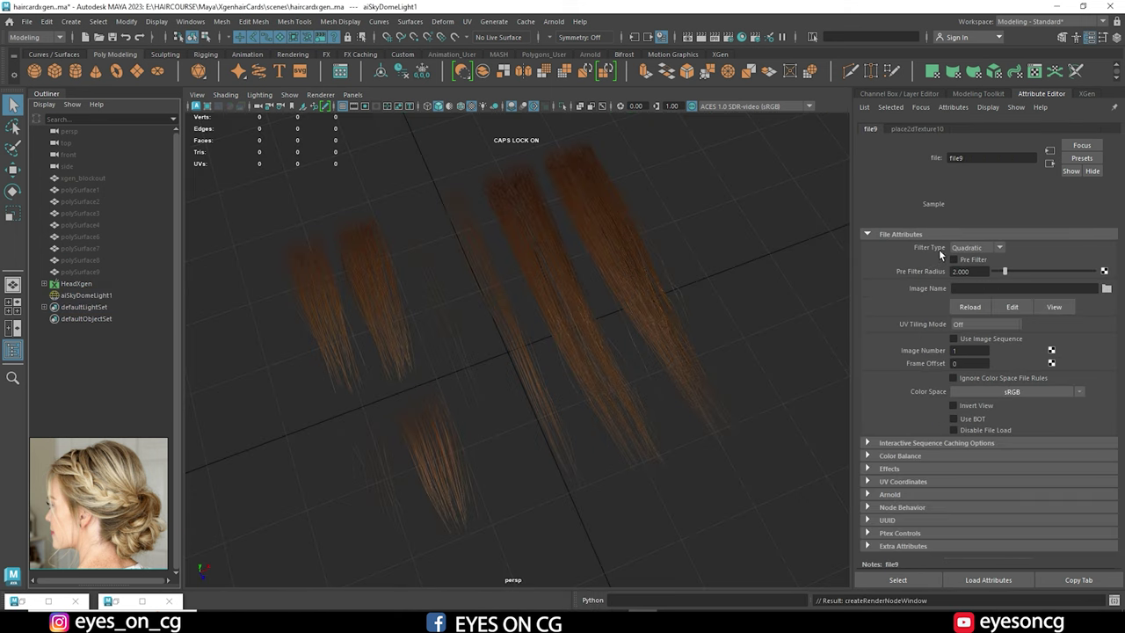
{"action": "left_click", "coordinate": [1106, 289]}
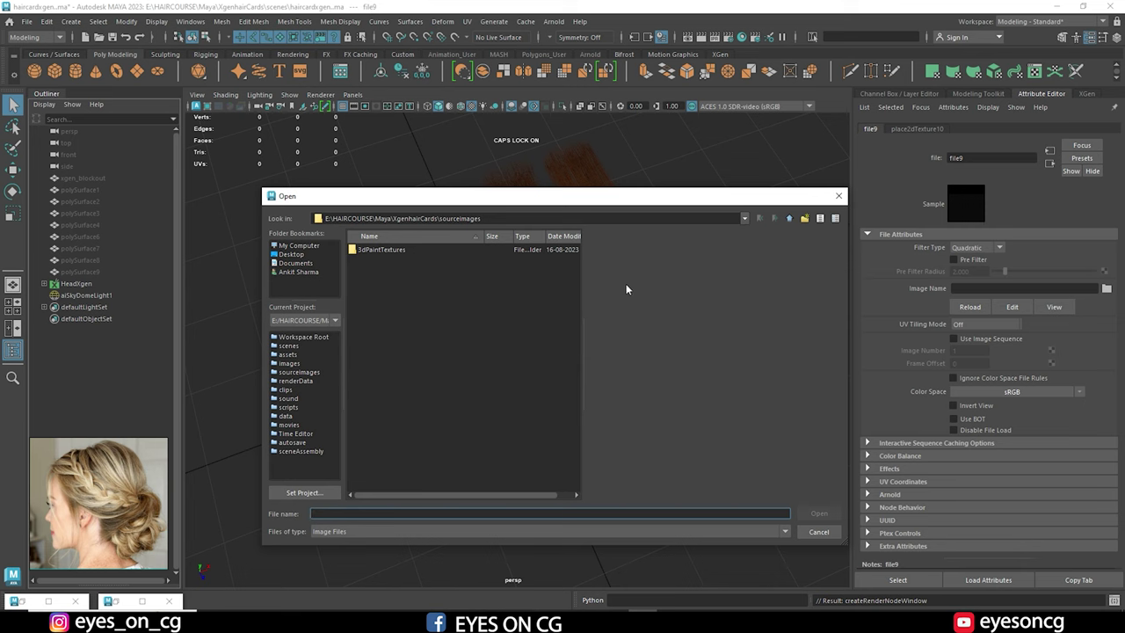
{"action": "left_click", "coordinate": [295, 246]}
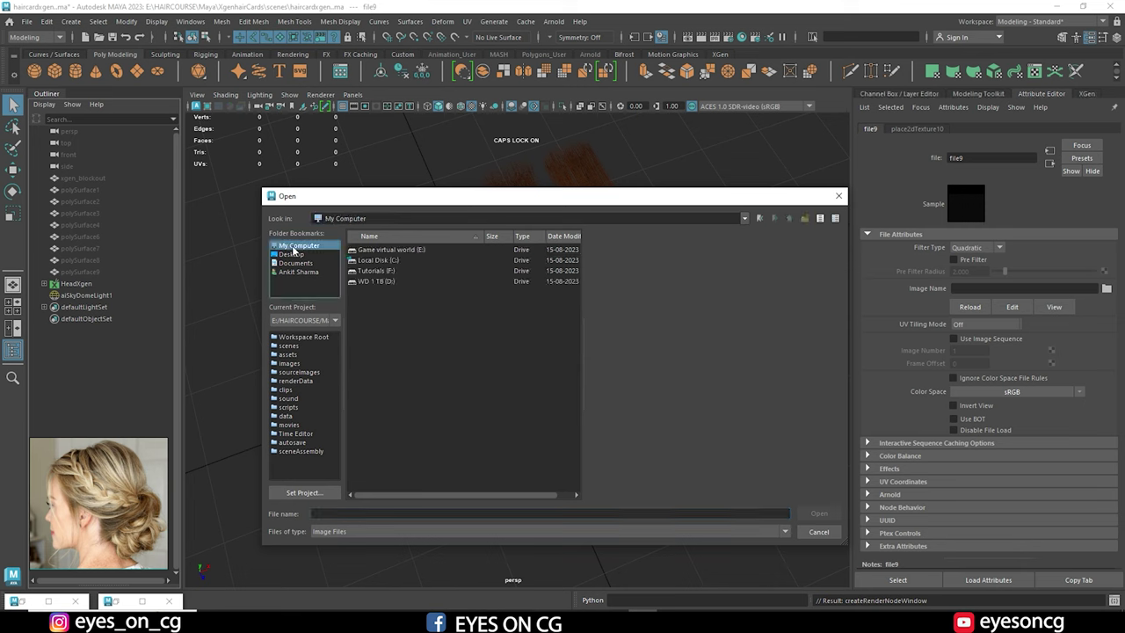
{"action": "double_click", "coordinate": [374, 281]}
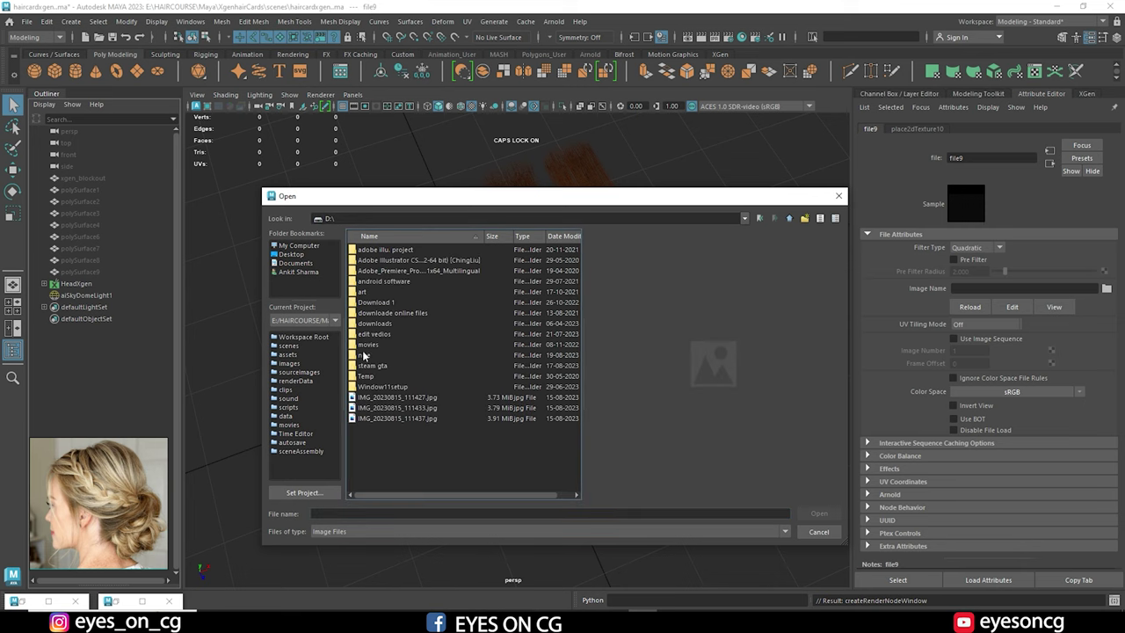
{"action": "double_click", "coordinate": [365, 354]}
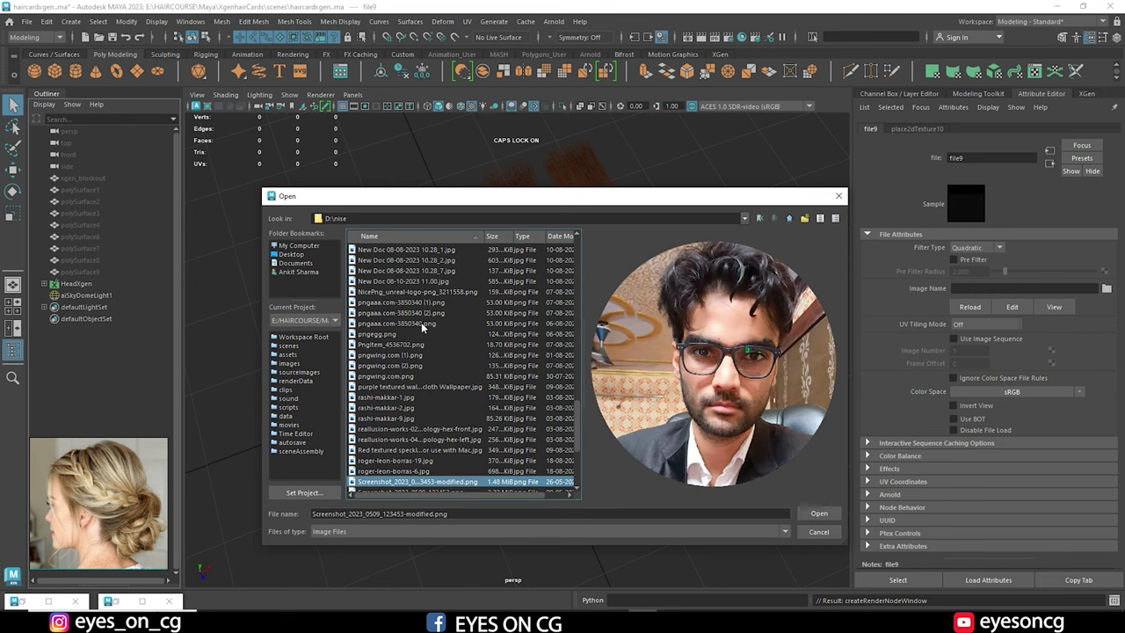
{"action": "key", "text": "Down"}
{"action": "key", "text": "Down"}
{"action": "key", "text": "Down"}
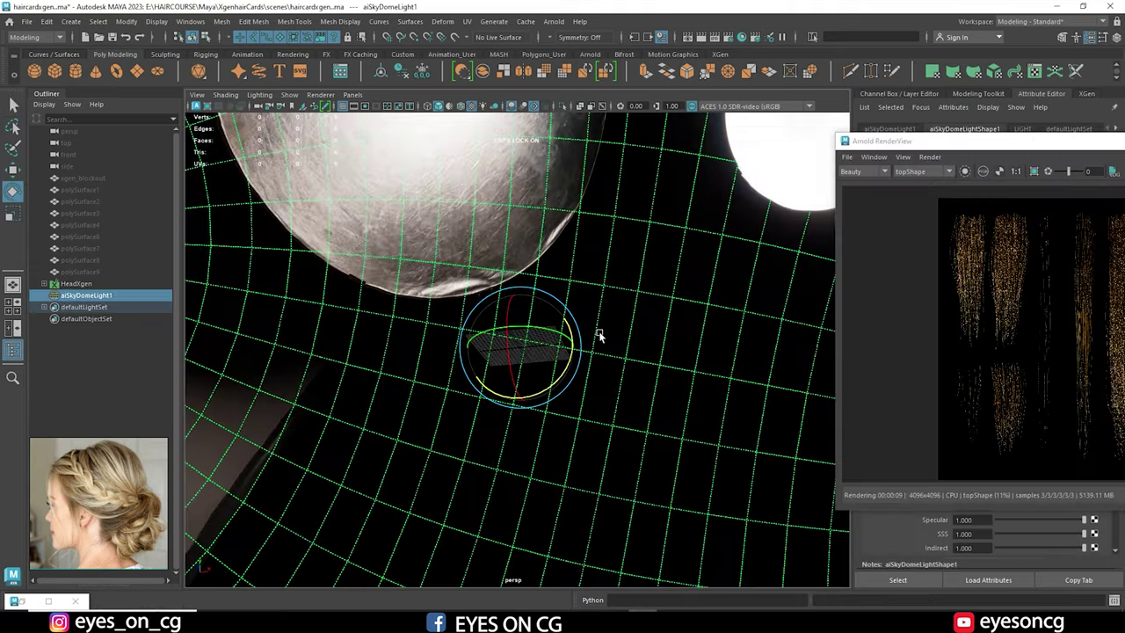
{"action": "scroll", "coordinate": [595, 326], "scroll_direction": "up", "scroll_amount": 5}
{"action": "left_click_drag", "start_coordinate": [520, 387], "coordinate": [473, 283], "text": "alt"}
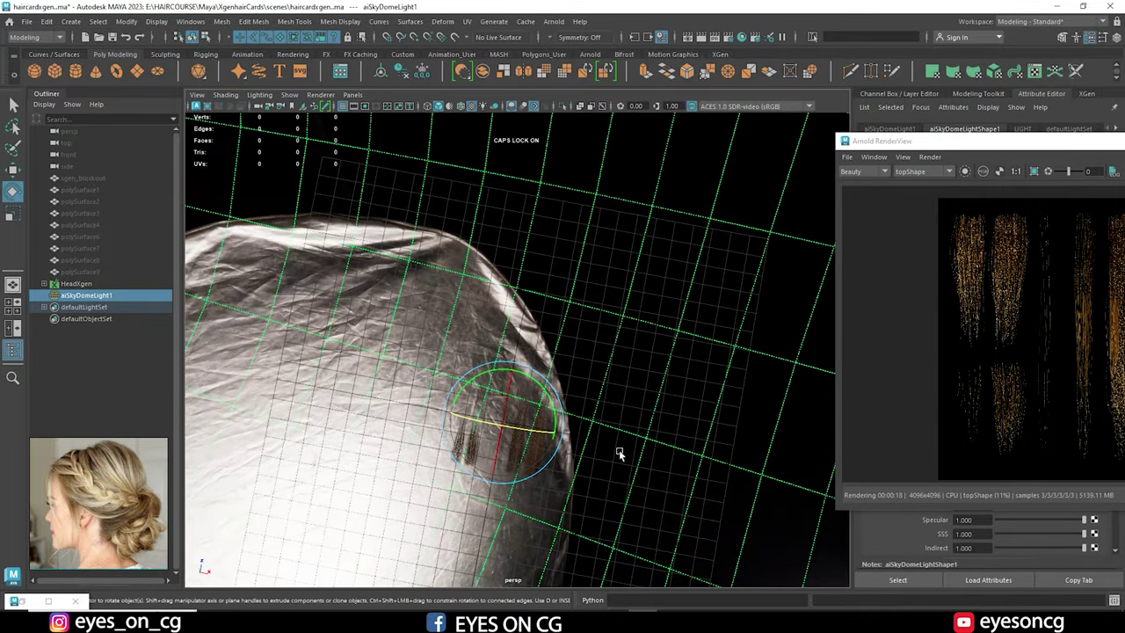
Orbit the head, zoom into the Arnold render to inspect the strands, then return to top view.
{"action": "left_click_drag", "start_coordinate": [519, 431], "coordinate": [603, 432], "text": "alt"}
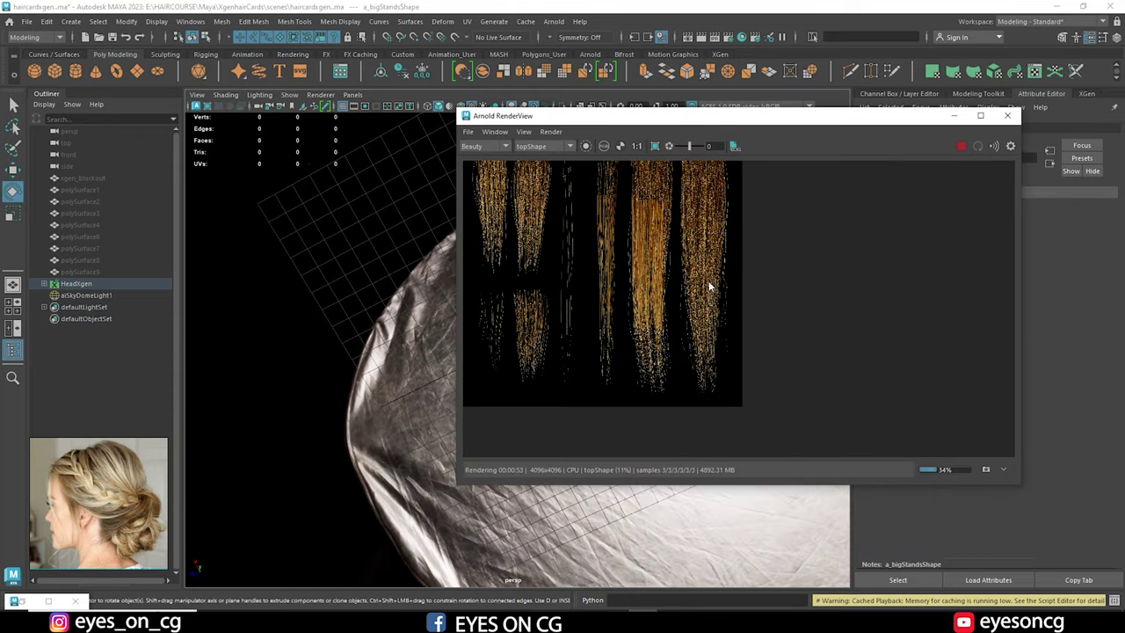
{"action": "scroll", "coordinate": [660, 285], "scroll_direction": "up", "scroll_amount": 2}
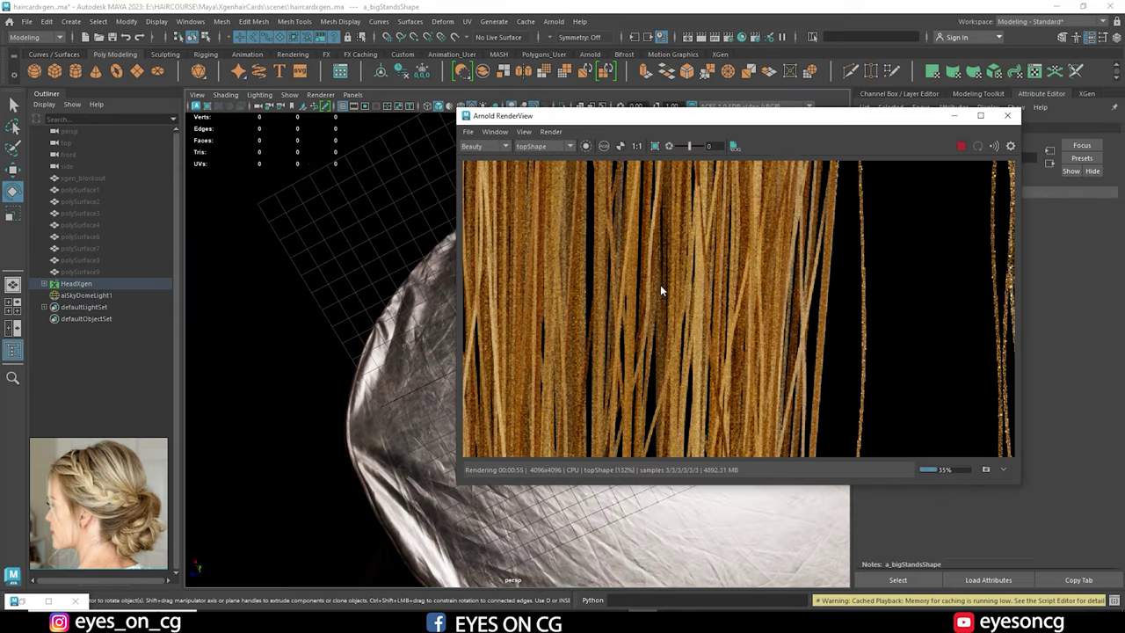
{"action": "scroll", "coordinate": [660, 285], "scroll_direction": "down", "scroll_amount": 4}
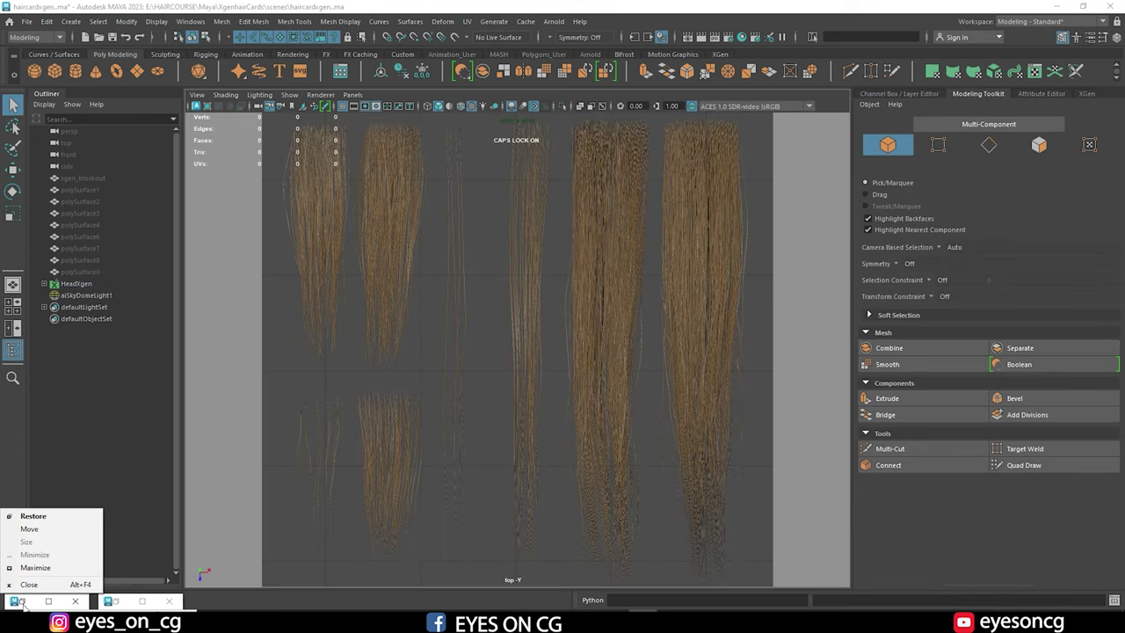
{"action": "left_click", "coordinate": [19, 603]}
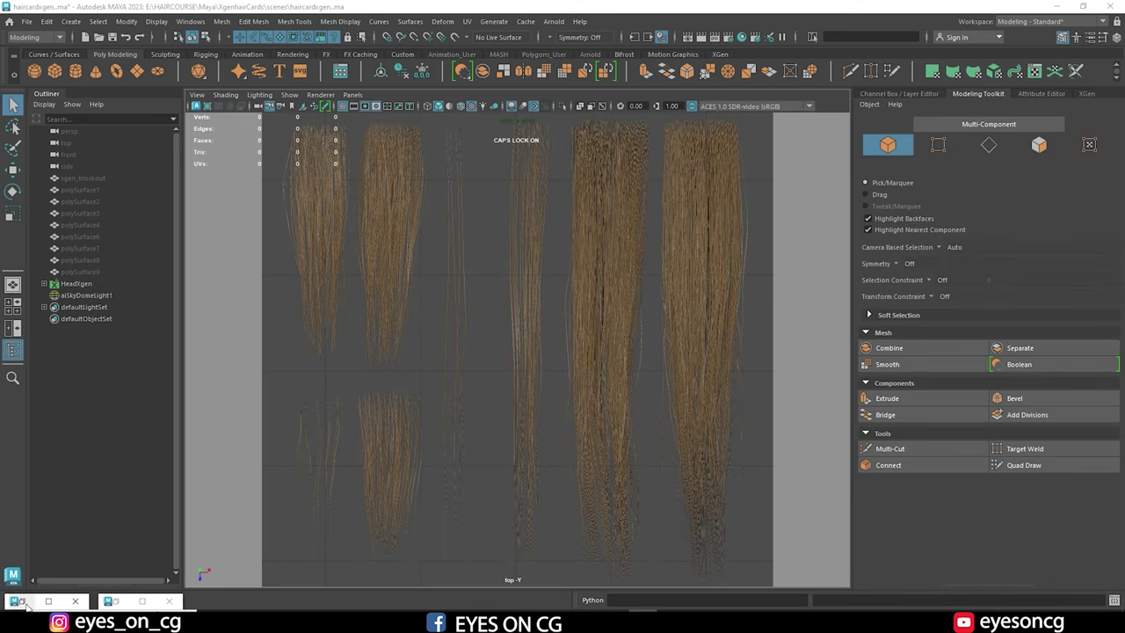
Raise aiStandardHair1's Melanin and set Melanin Randomize to 0.385 in the Property Editor.
{"action": "left_click", "coordinate": [22, 603]}
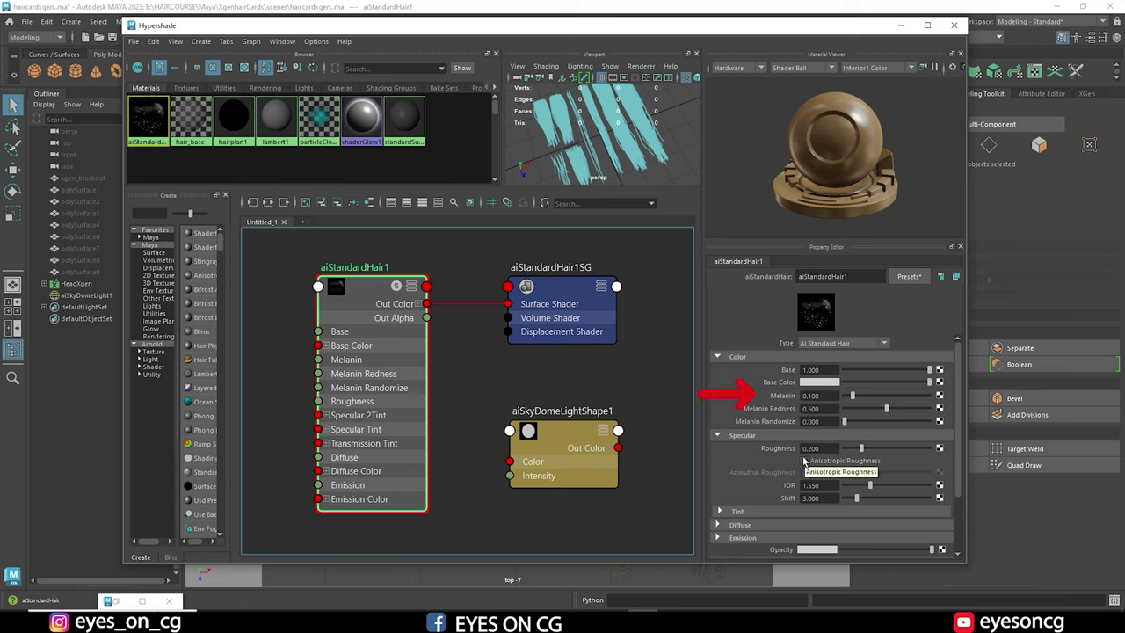
{"action": "left_click_drag", "start_coordinate": [850, 397], "coordinate": [856, 398]}
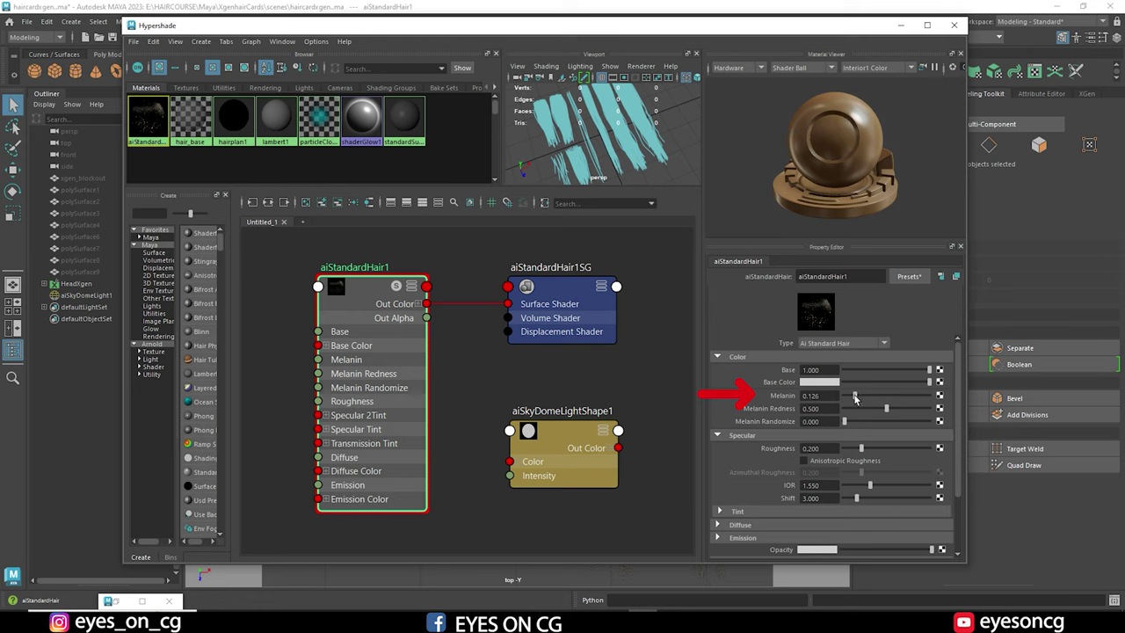
{"action": "left_click_drag", "start_coordinate": [845, 421], "coordinate": [872, 420]}
{"action": "left_click_drag", "start_coordinate": [855, 397], "coordinate": [853, 399]}
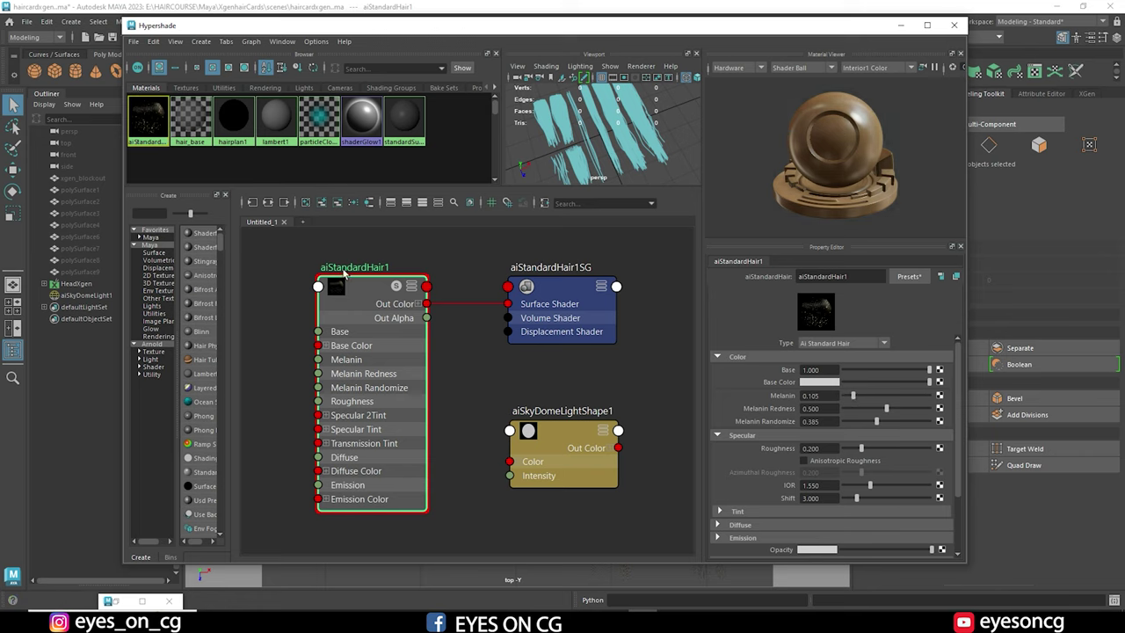
Reselect aiStandardHair1 in Hypershade and set its Melanin to about 0.33.
{"action": "left_click", "coordinate": [900, 24]}
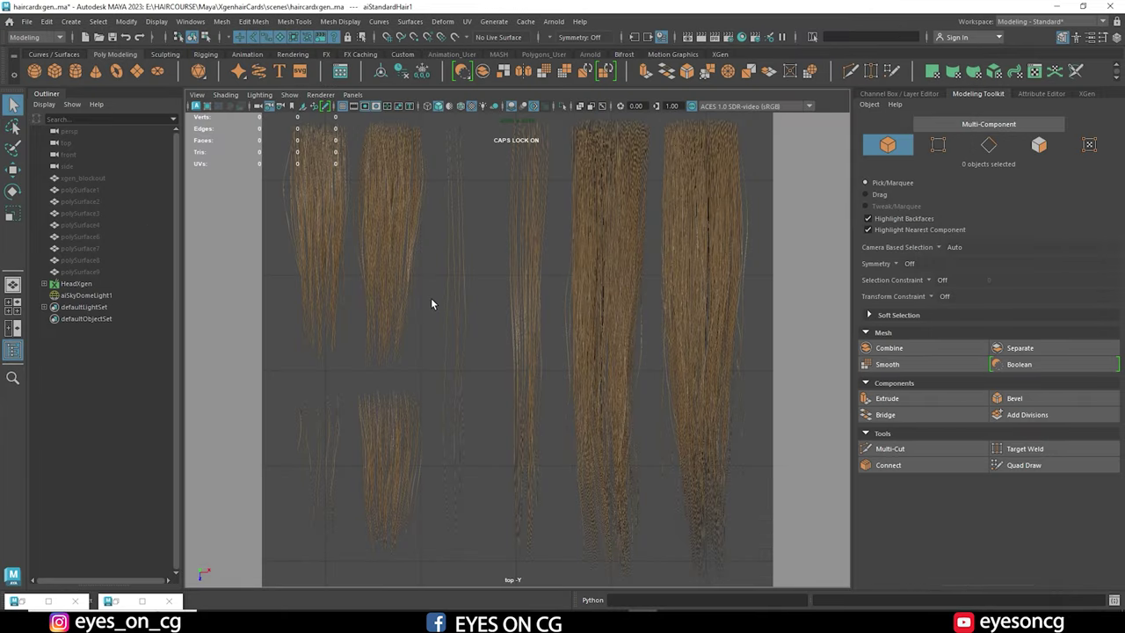
{"action": "left_click", "coordinate": [86, 295]}
{"action": "left_click", "coordinate": [48, 601]}
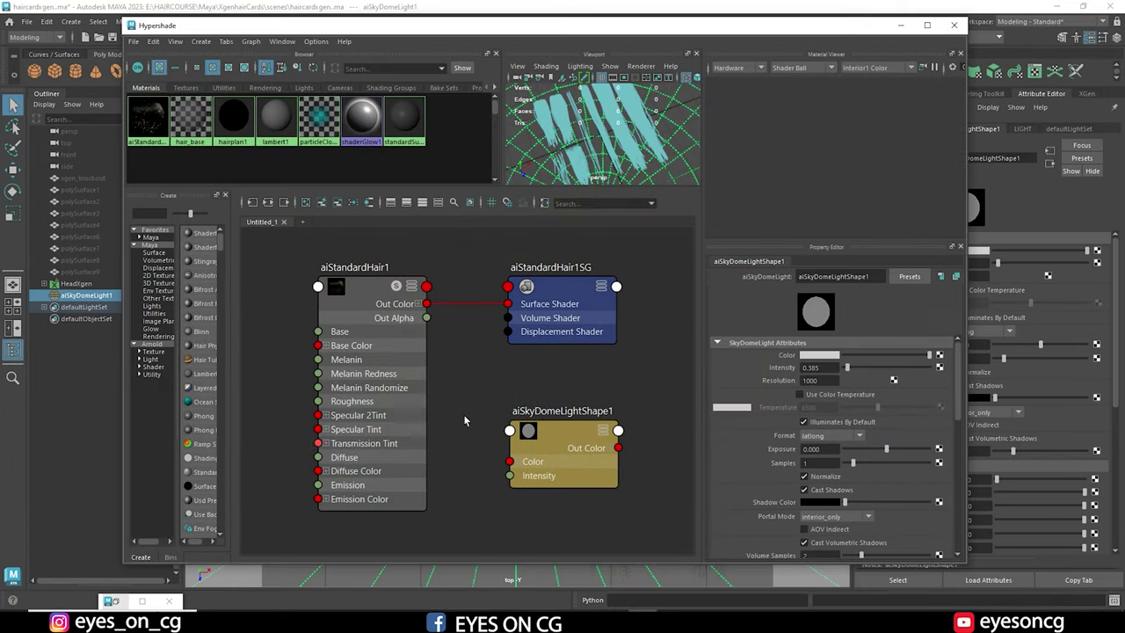
{"action": "left_click", "coordinate": [326, 276]}
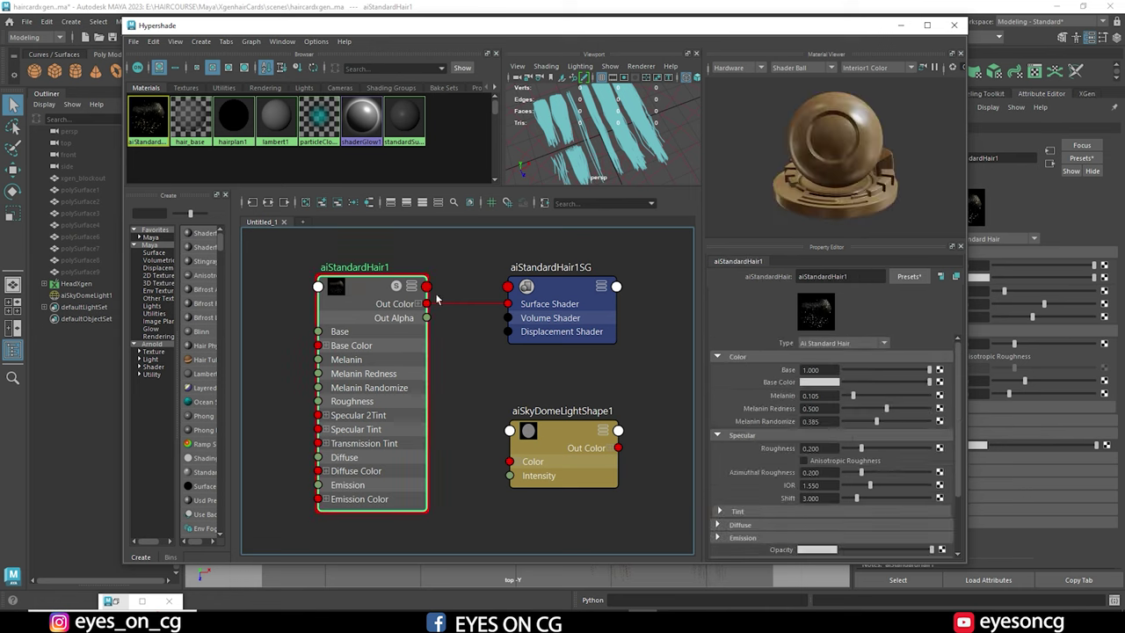
{"action": "left_click_drag", "start_coordinate": [854, 395], "coordinate": [867, 398]}
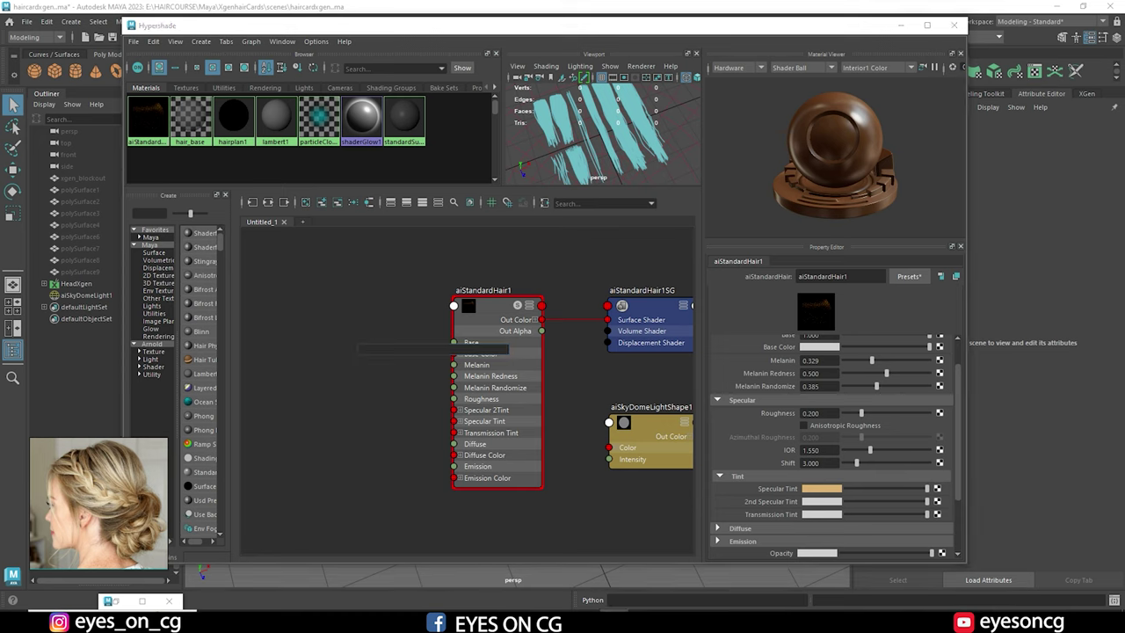
Create a ramp texture and connect its Out Color R to aiStandardHair1's Melanin.
{"action": "left_click", "coordinate": [374, 349]}
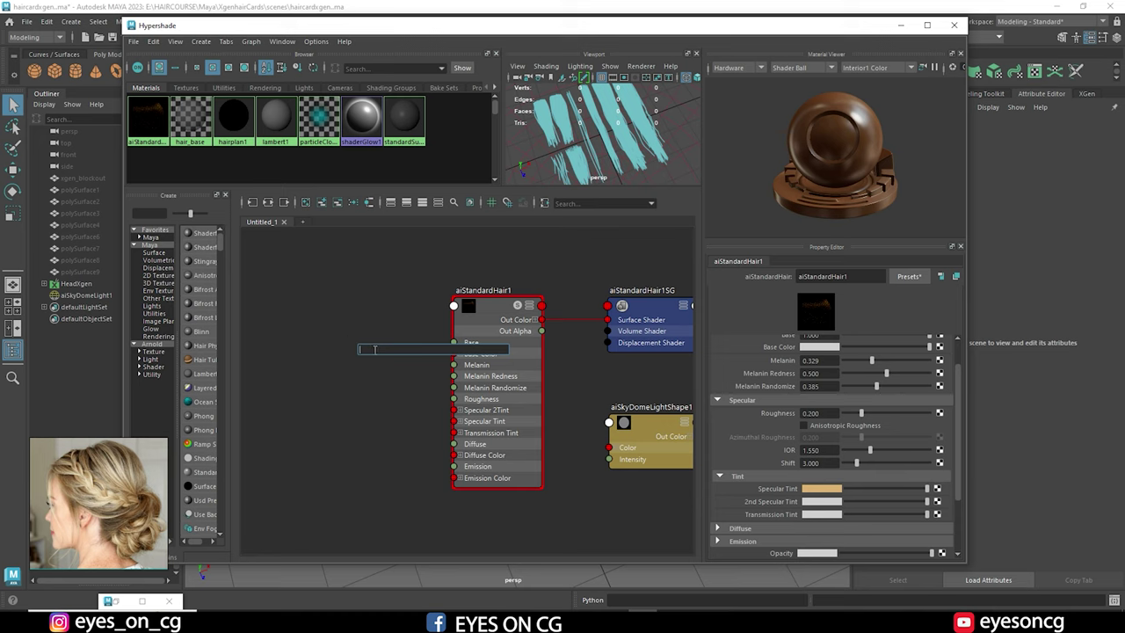
{"action": "type", "text": "RAMP"}
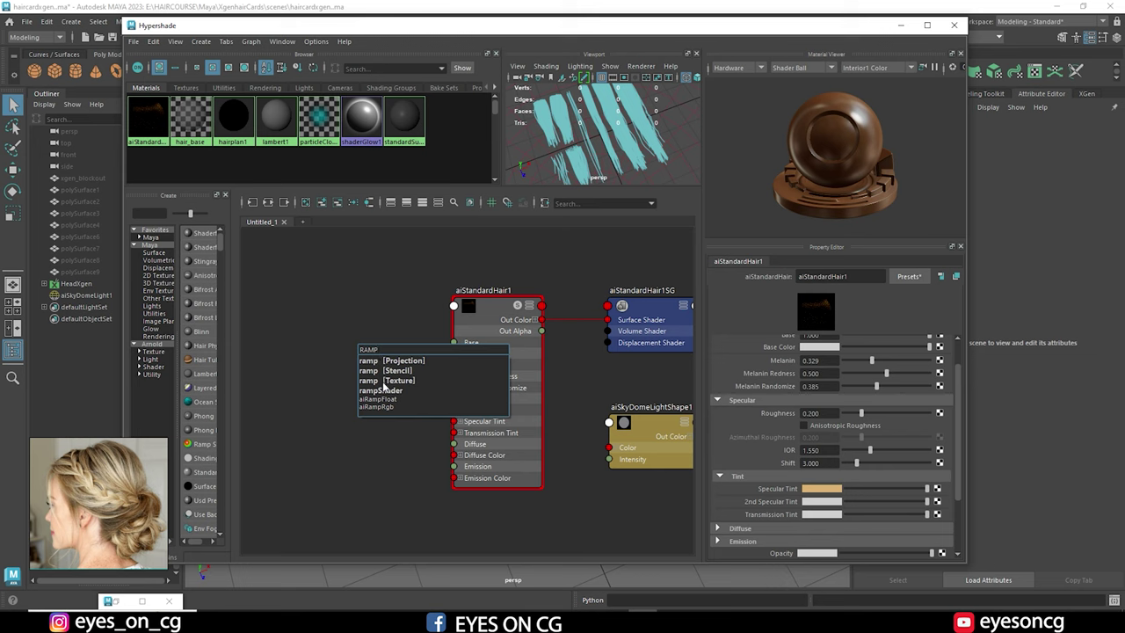
{"action": "left_click", "coordinate": [387, 381]}
{"action": "left_click_drag", "start_coordinate": [384, 357], "coordinate": [271, 295]}
{"action": "left_click", "coordinate": [428, 357]}
{"action": "left_click", "coordinate": [426, 357]}
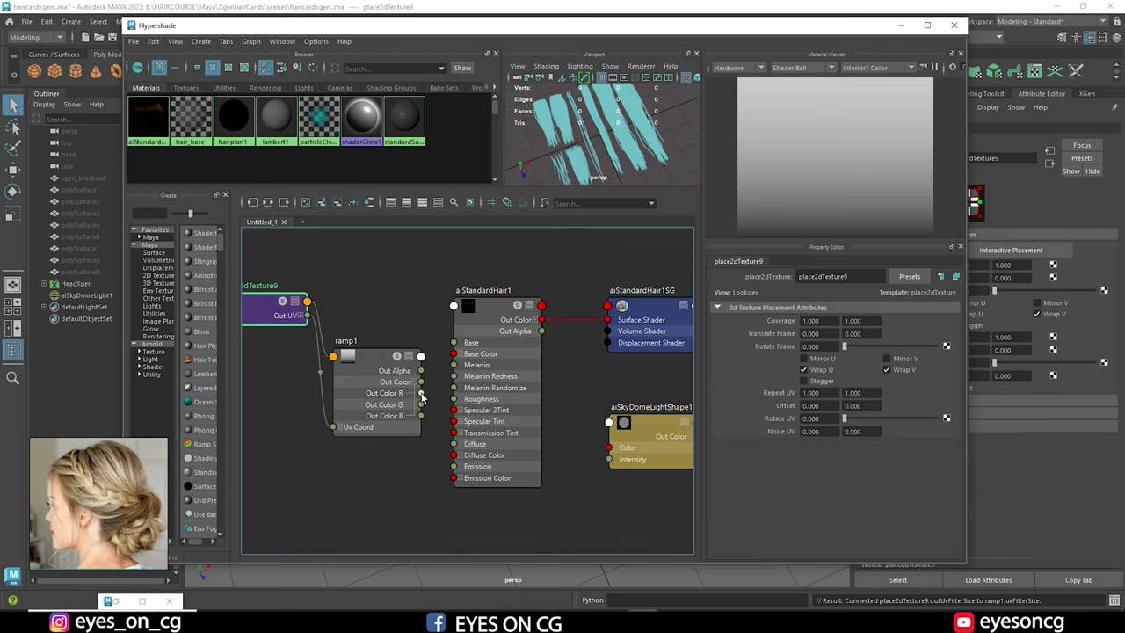
{"action": "left_click_drag", "start_coordinate": [422, 393], "coordinate": [384, 335]}
{"action": "left_click_drag", "start_coordinate": [492, 303], "coordinate": [514, 298]}
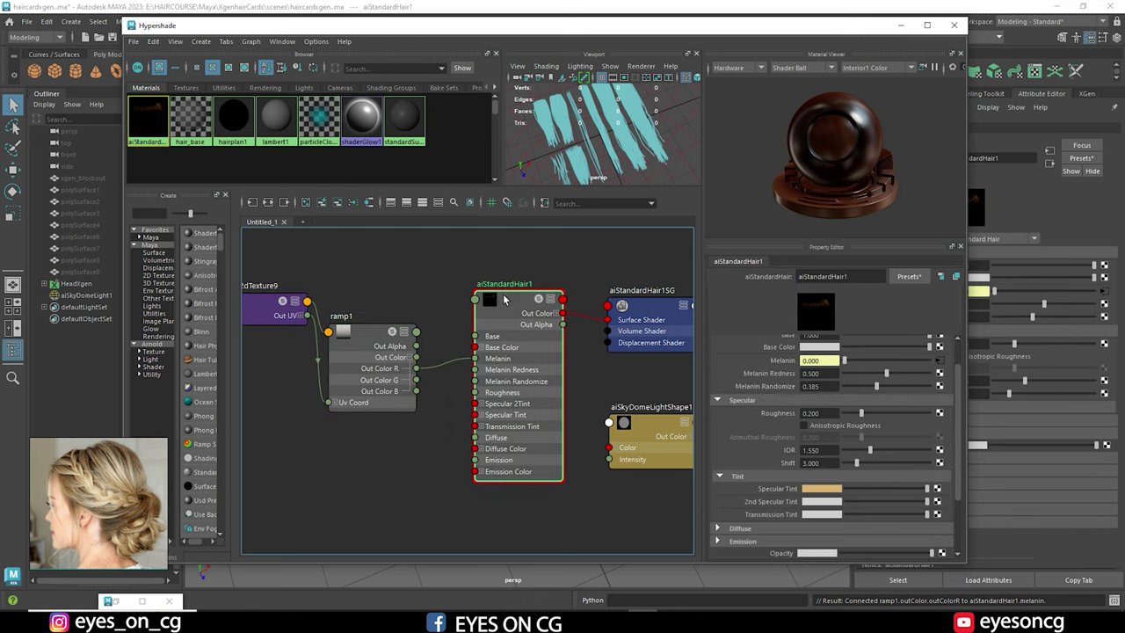
Set the ramp's root colour to a neutral grey with value 0.4.
{"action": "left_click", "coordinate": [379, 352]}
{"action": "left_click", "coordinate": [815, 456]}
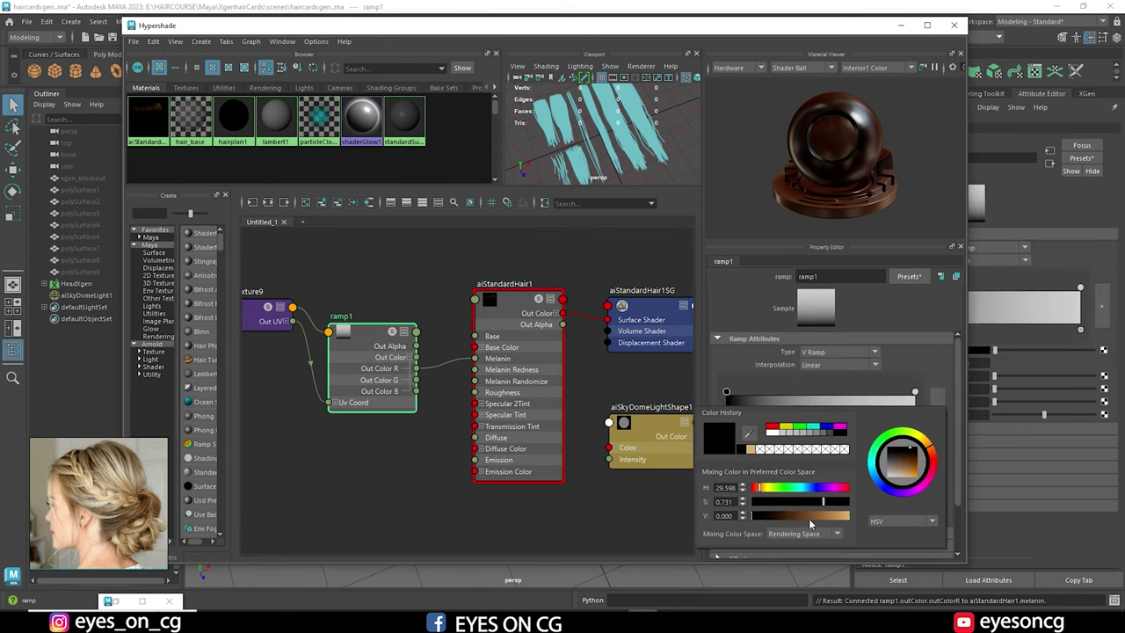
{"action": "double_click", "coordinate": [723, 515]}
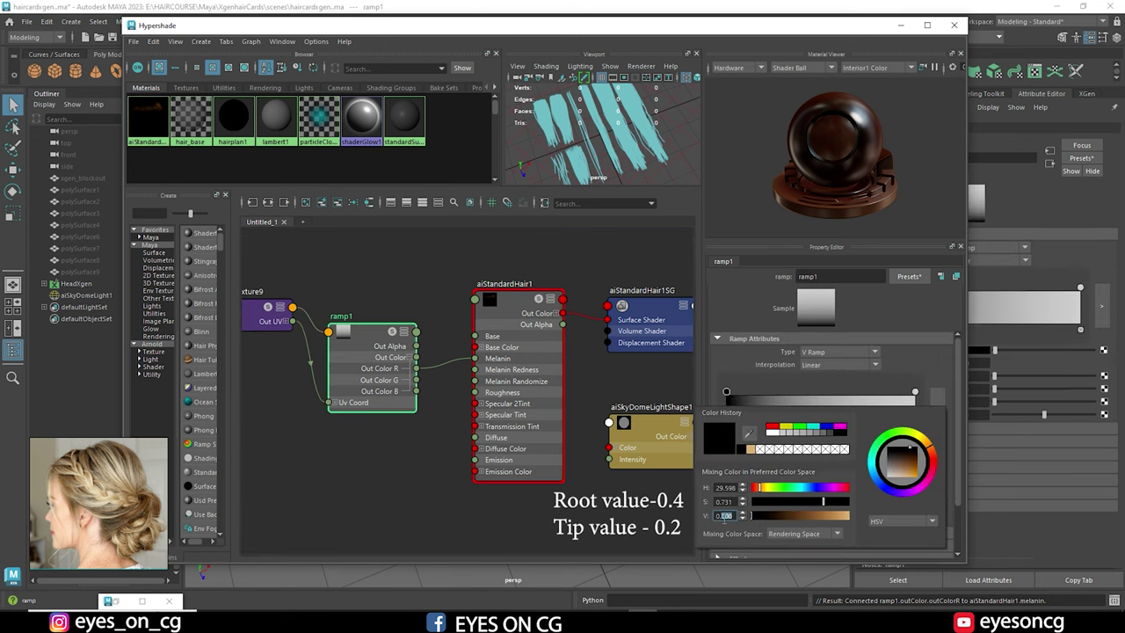
{"action": "type", "text": "0.4"}
{"action": "key", "text": "Return"}
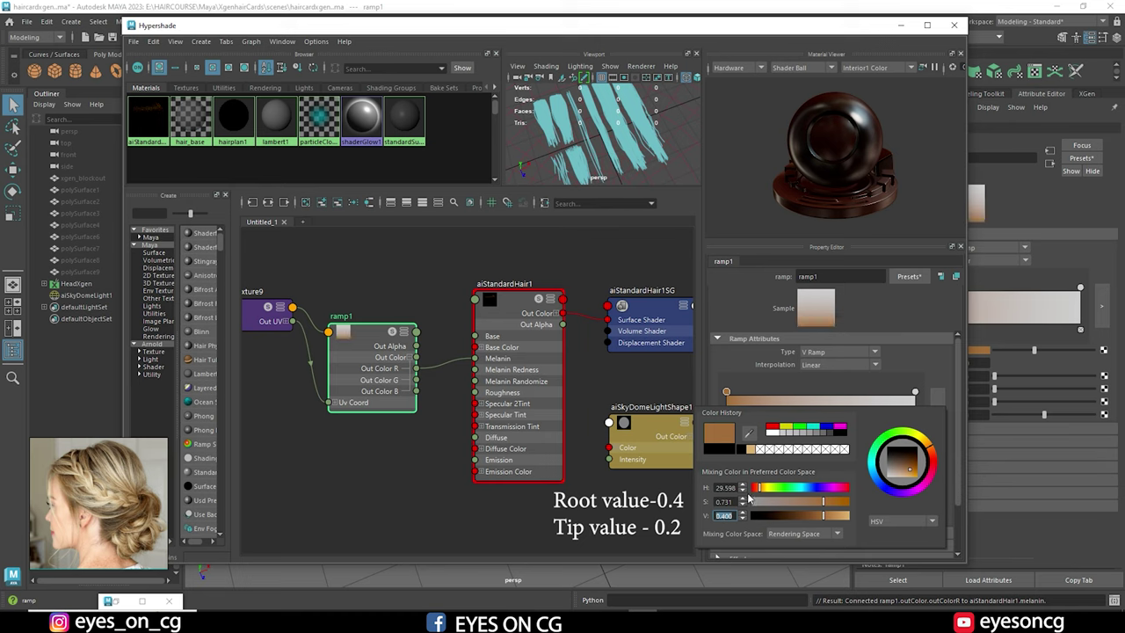
{"action": "left_click", "coordinate": [792, 432]}
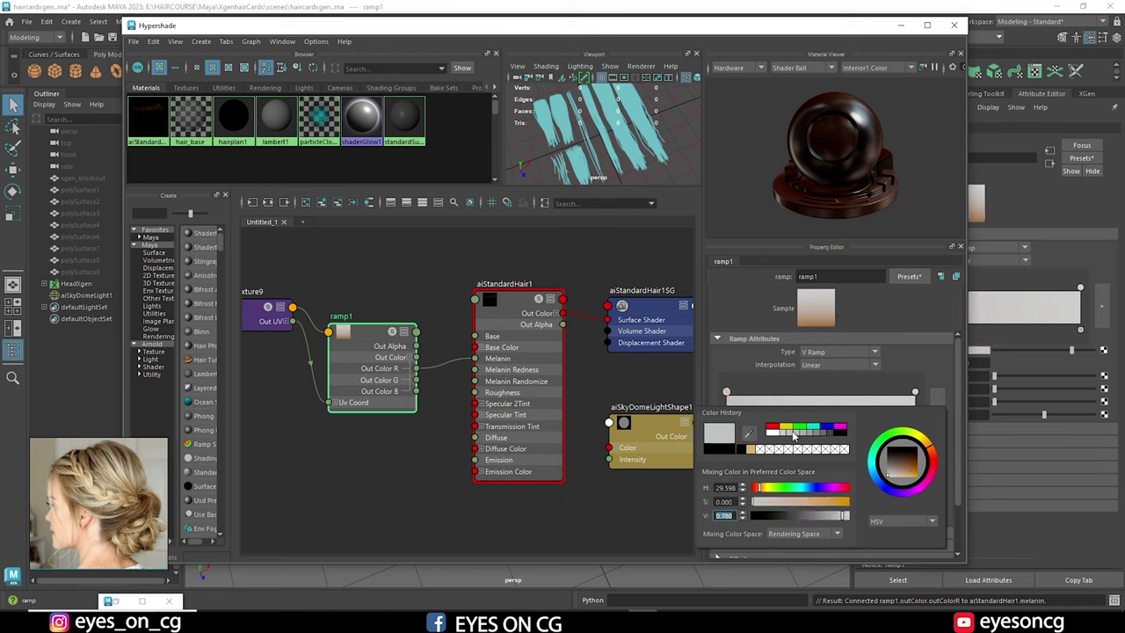
Set the ramp's tip colour value to 0.2.
{"action": "left_click", "coordinate": [914, 393]}
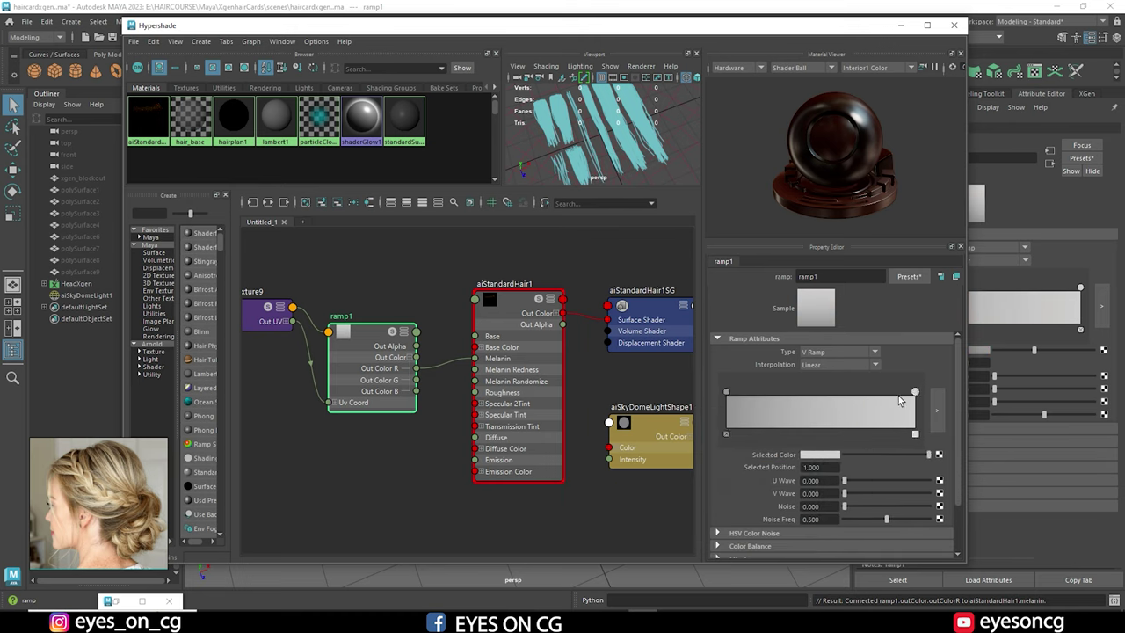
{"action": "left_click", "coordinate": [826, 456]}
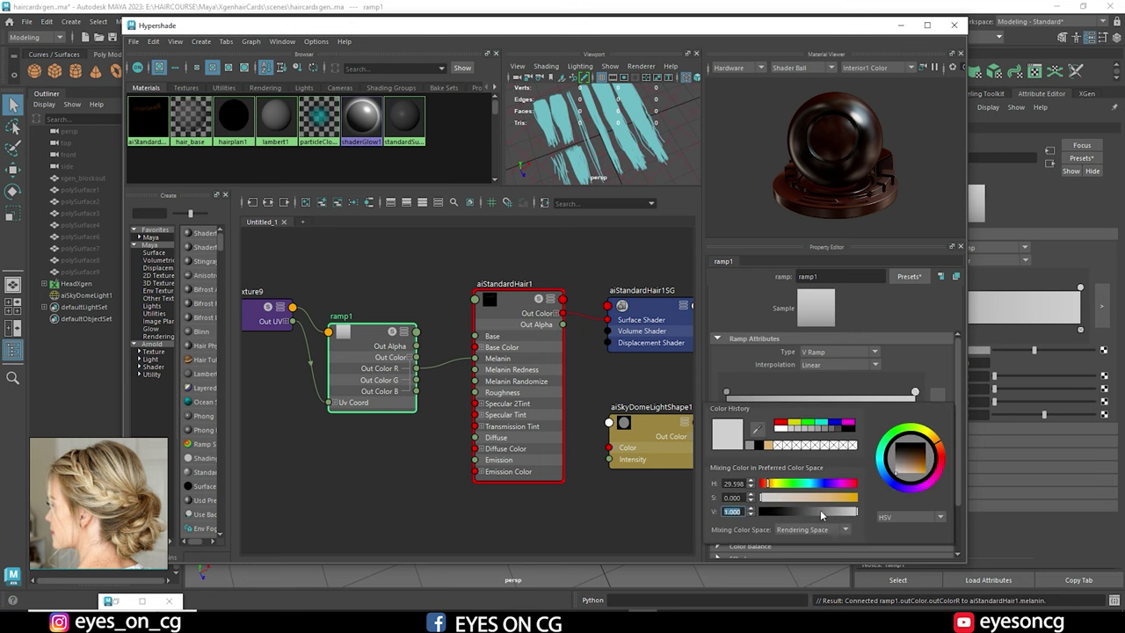
{"action": "left_click", "coordinate": [741, 511]}
{"action": "type", "text": "0.2"}
{"action": "key", "text": "Return"}
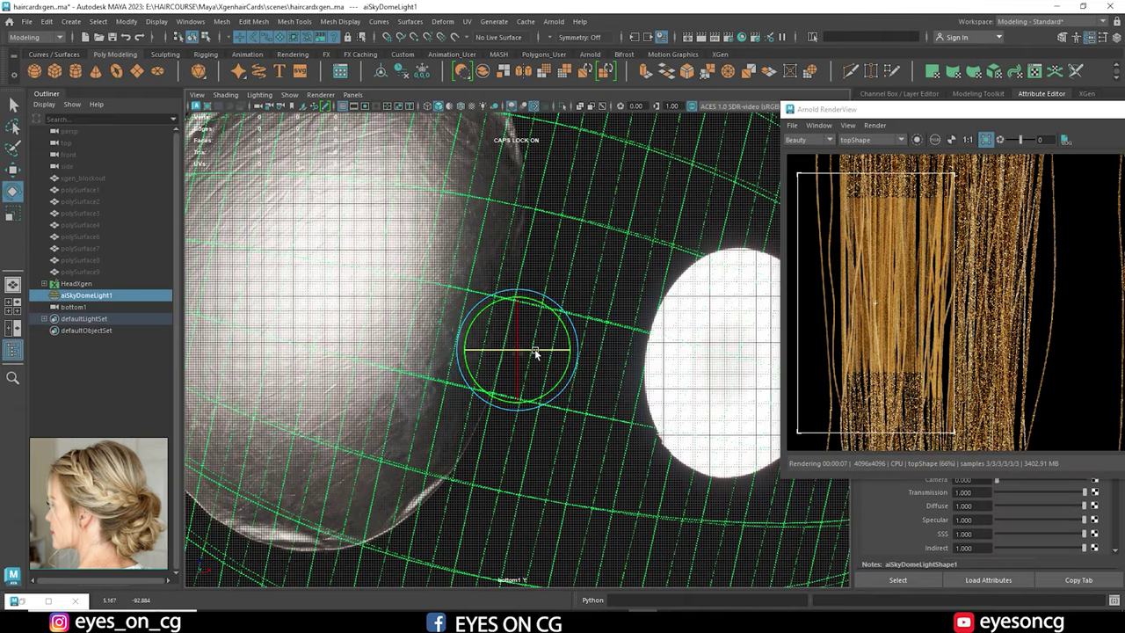
Switch to the perspective panel and clear the render region so Arnold renders the full frame.
{"action": "key", "text": "space"}
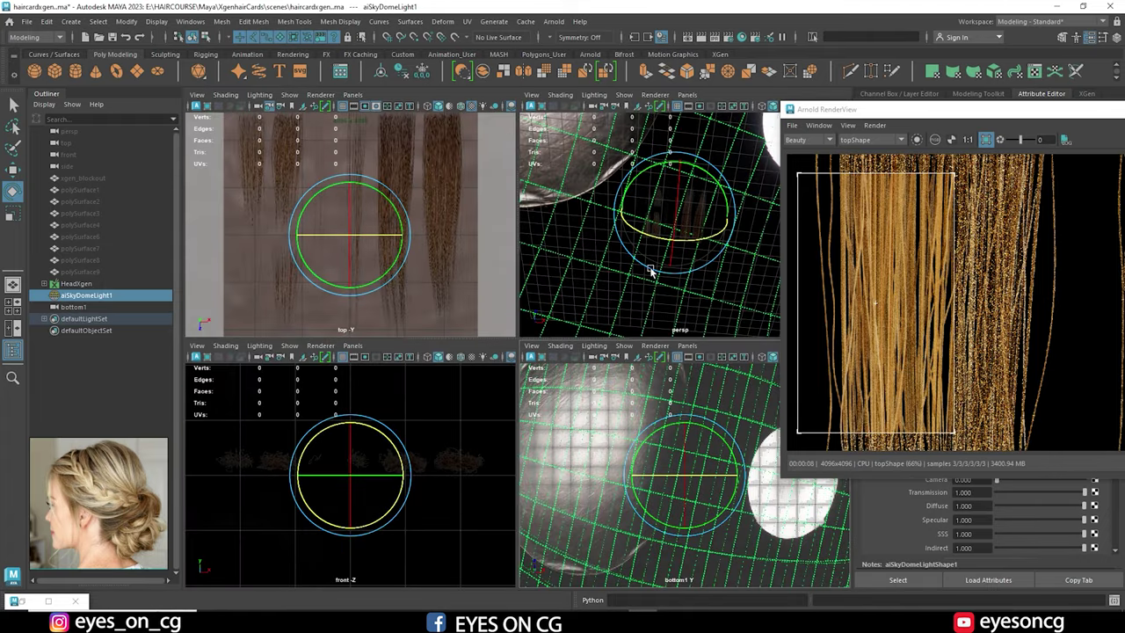
{"action": "key", "text": "space"}
{"action": "left_click_drag", "start_coordinate": [641, 296], "coordinate": [539, 427], "text": "alt"}
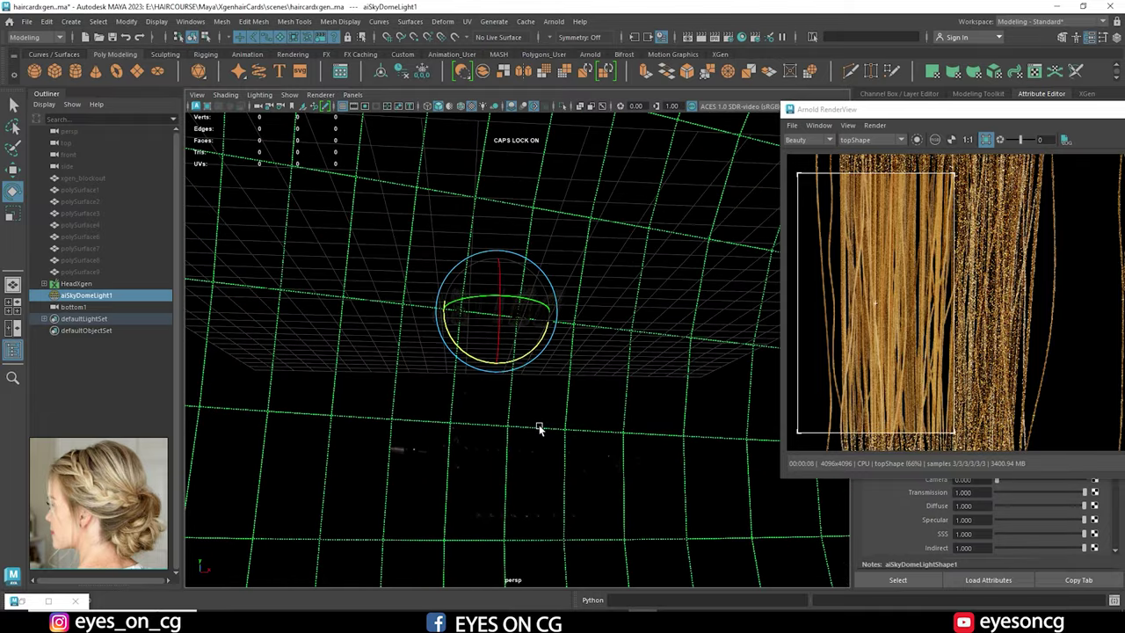
{"action": "left_click", "coordinate": [967, 299]}
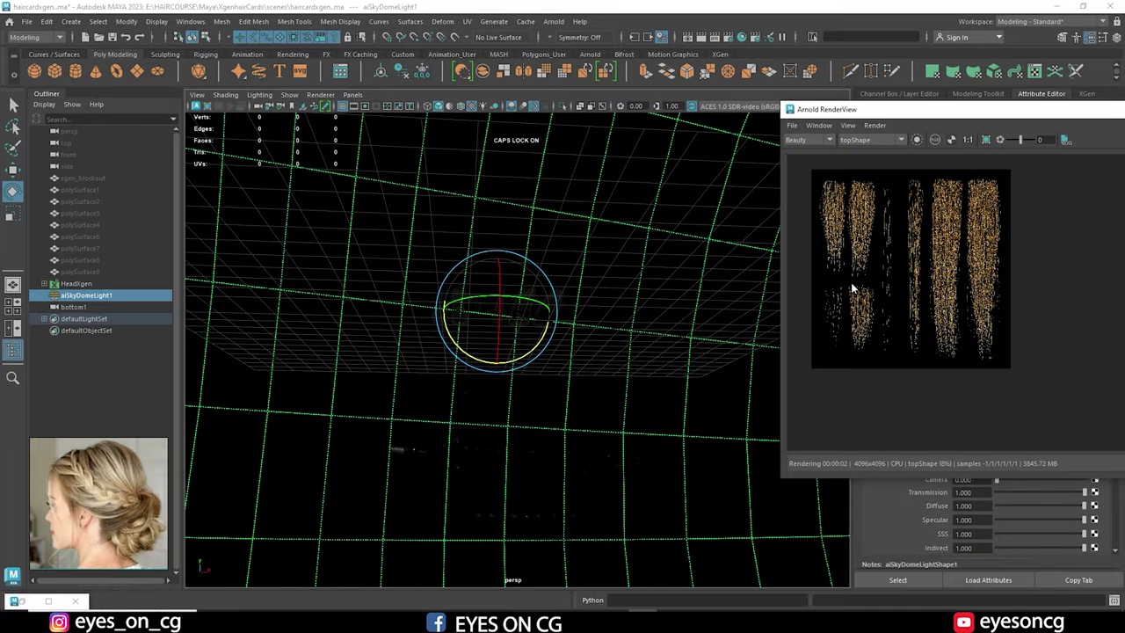
{"action": "scroll", "coordinate": [851, 282], "scroll_direction": "down", "scroll_amount": 2}
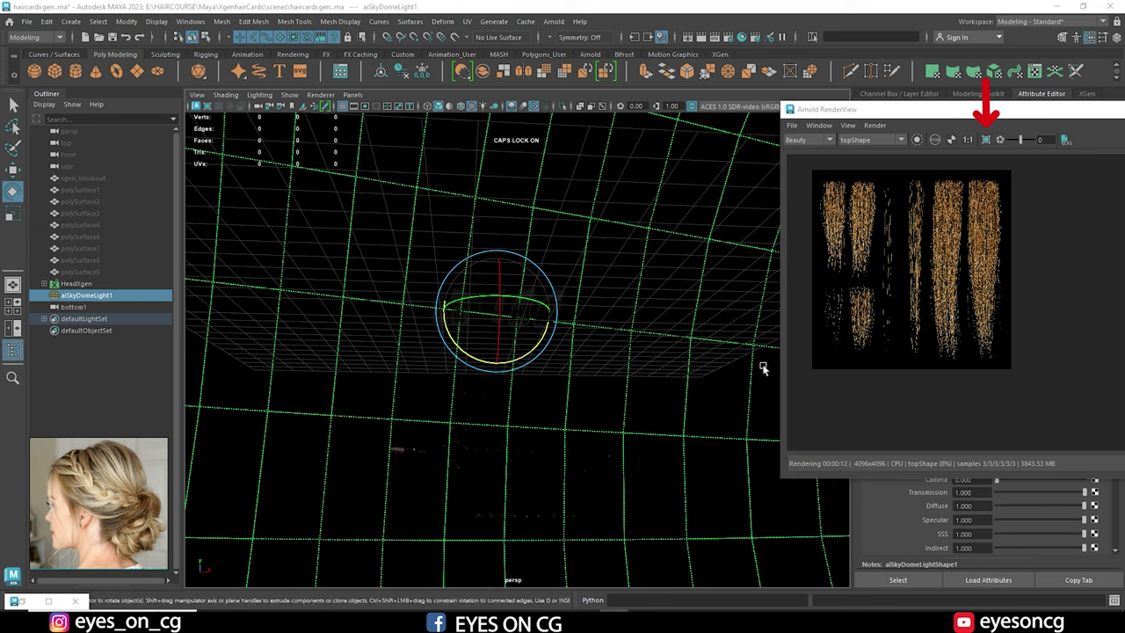
{"action": "scroll", "coordinate": [923, 294], "scroll_direction": "up", "scroll_amount": 3}
{"action": "scroll", "coordinate": [928, 288], "scroll_direction": "up", "scroll_amount": 2}
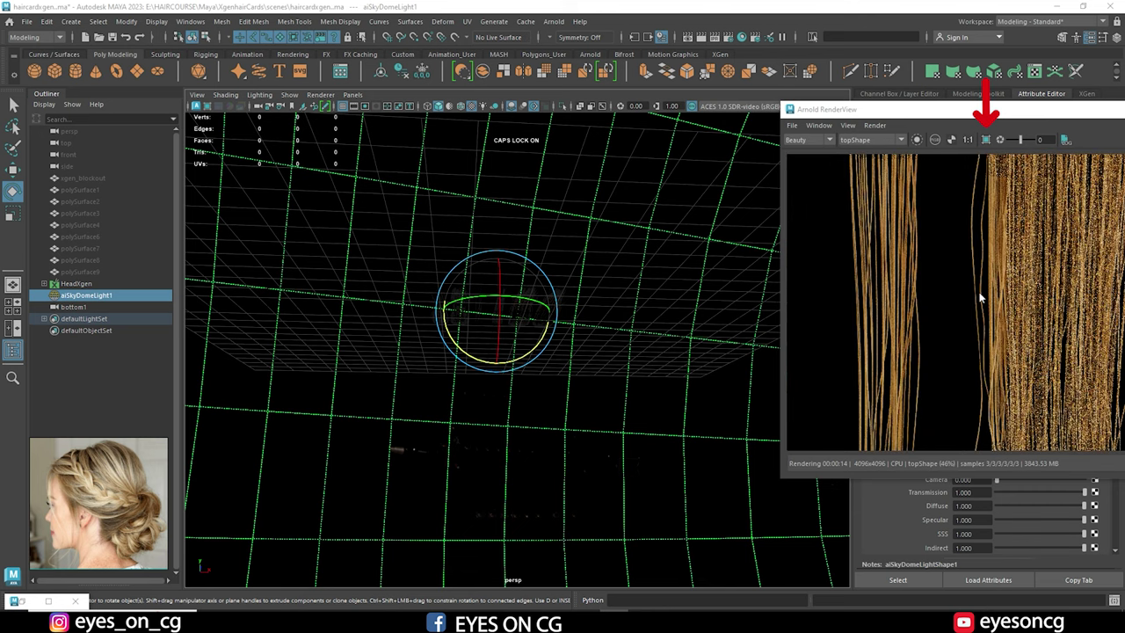
{"action": "scroll", "coordinate": [1019, 295], "scroll_direction": "up", "scroll_amount": 2}
{"action": "scroll", "coordinate": [1026, 296], "scroll_direction": "up", "scroll_amount": 2}
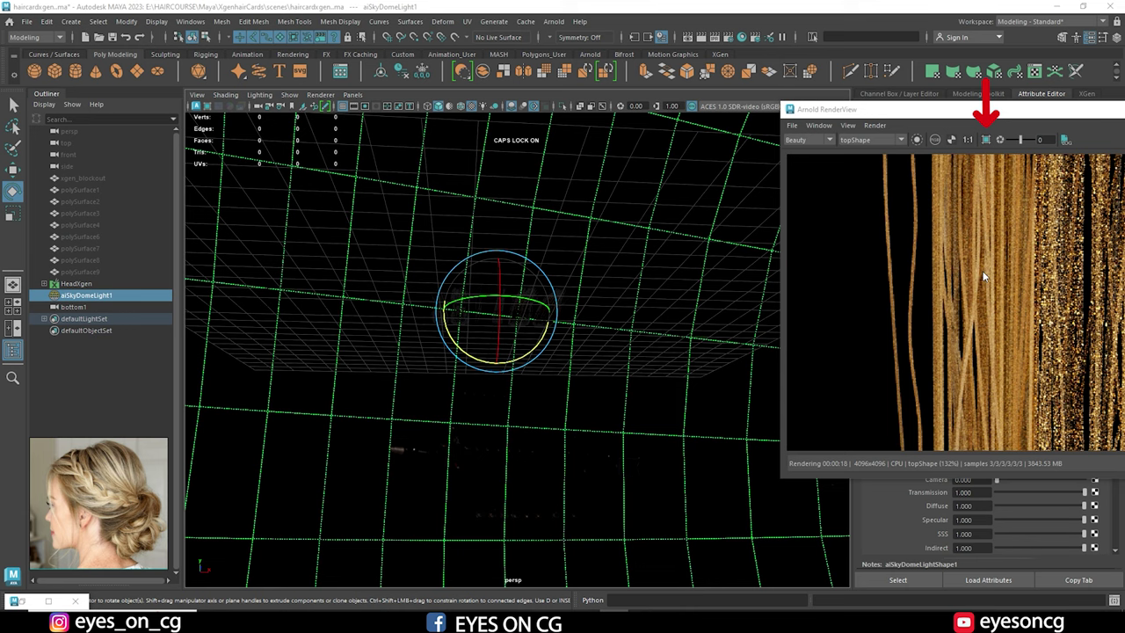
{"action": "scroll", "coordinate": [1020, 260], "scroll_direction": "down", "scroll_amount": 1}
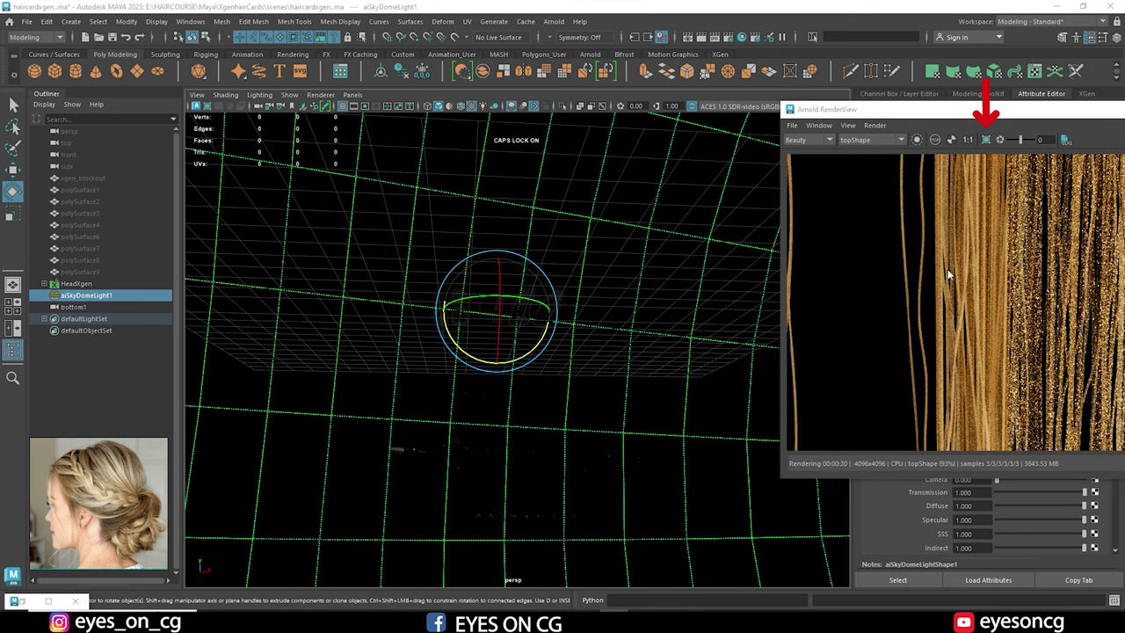
Set Arnold sampling to Camera AA 4, Diffuse 4, Specular 6 and the remaining samples 4.
{"action": "left_click", "coordinate": [749, 37]}
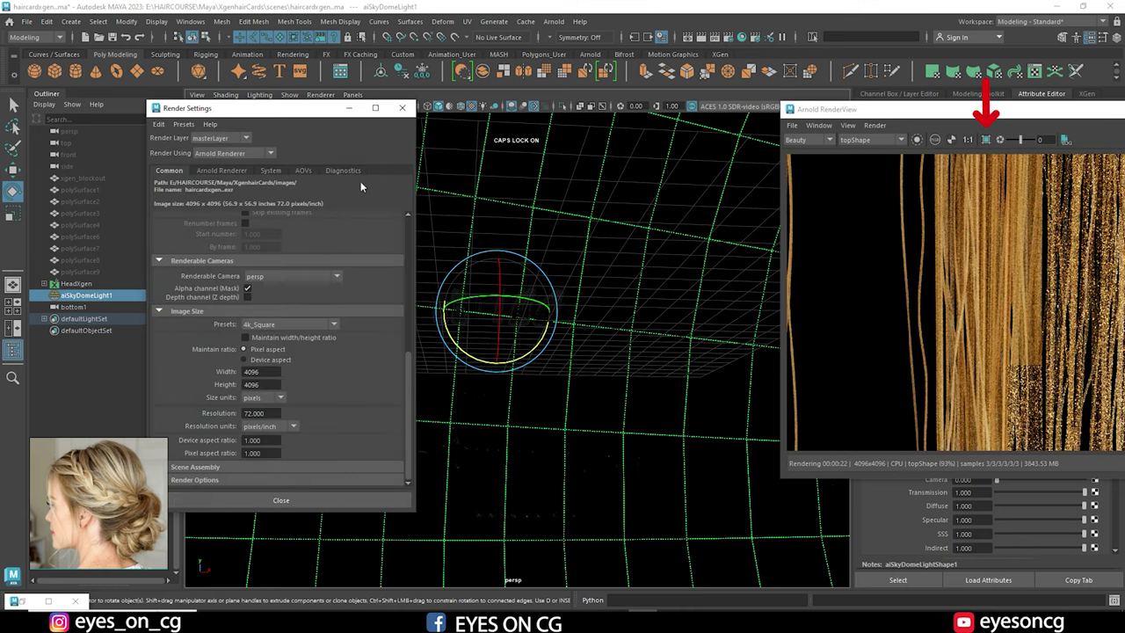
{"action": "left_click", "coordinate": [208, 171]}
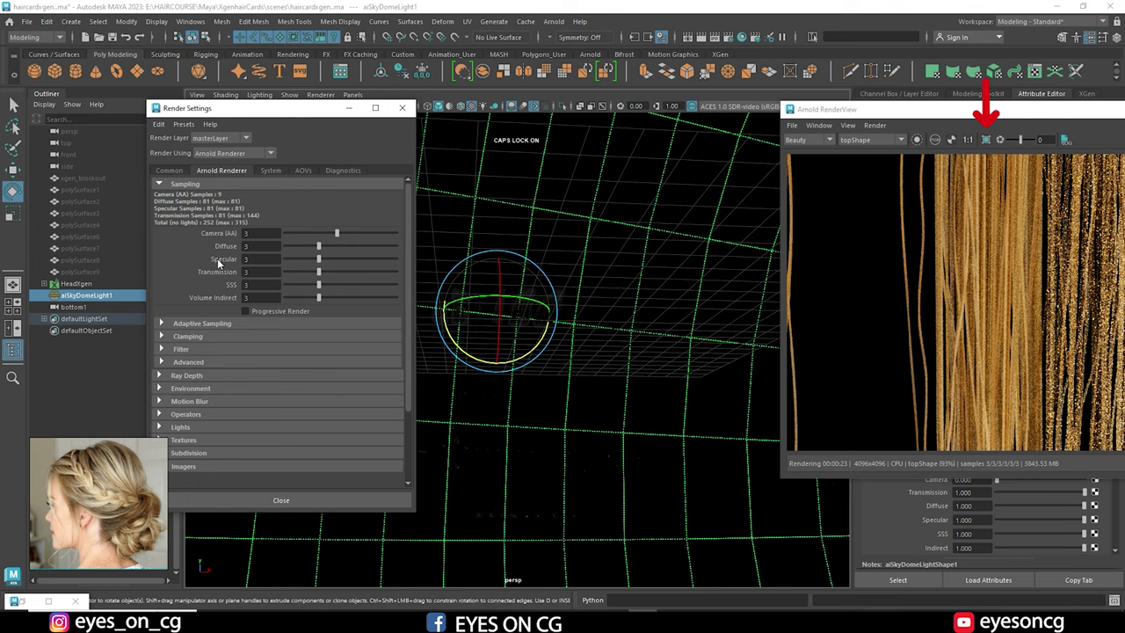
{"action": "left_click_drag", "start_coordinate": [321, 264], "coordinate": [373, 259]}
{"action": "left_click_drag", "start_coordinate": [910, 193], "coordinate": [1046, 384]}
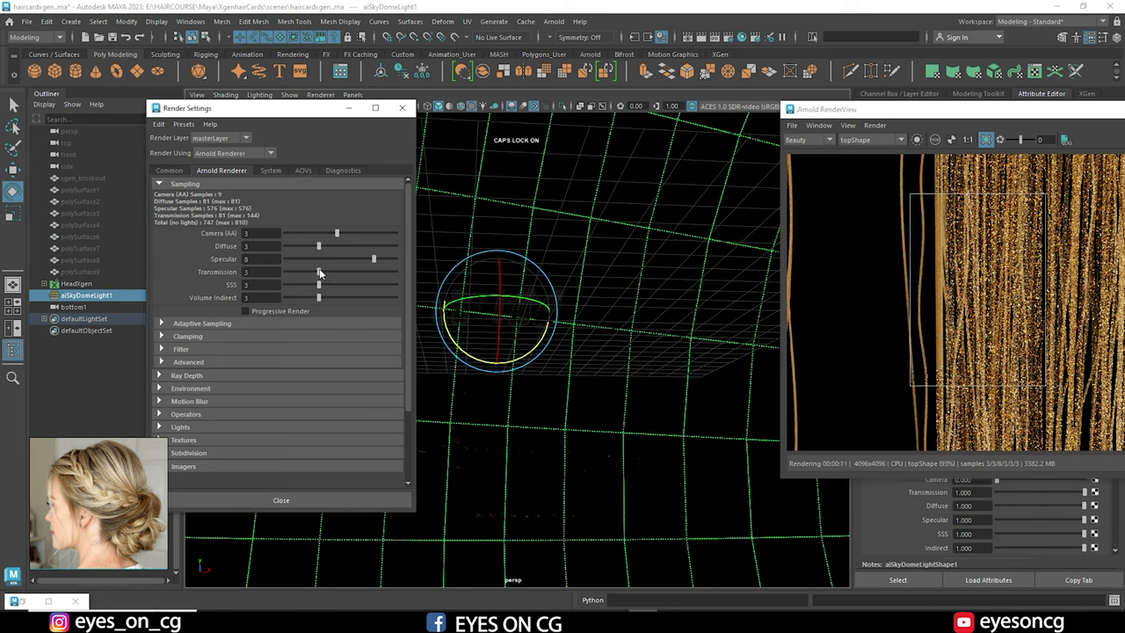
{"action": "left_click_drag", "start_coordinate": [318, 272], "coordinate": [330, 297]}
{"action": "left_click_drag", "start_coordinate": [318, 246], "coordinate": [350, 232]}
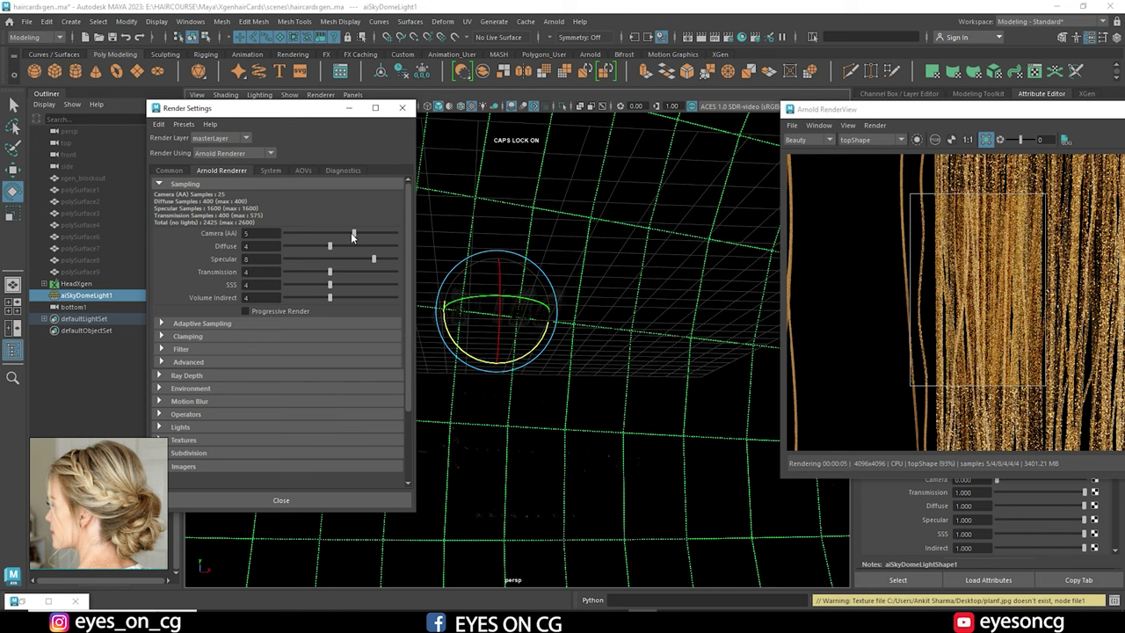
{"action": "left_click_drag", "start_coordinate": [351, 232], "coordinate": [344, 235]}
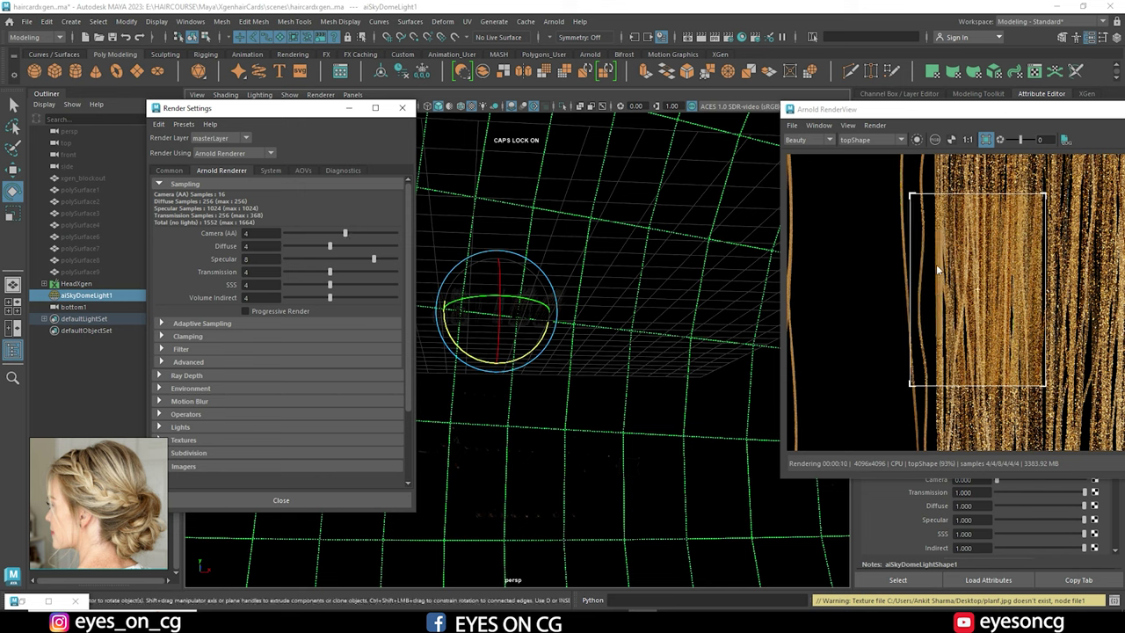
{"action": "left_click", "coordinate": [299, 500]}
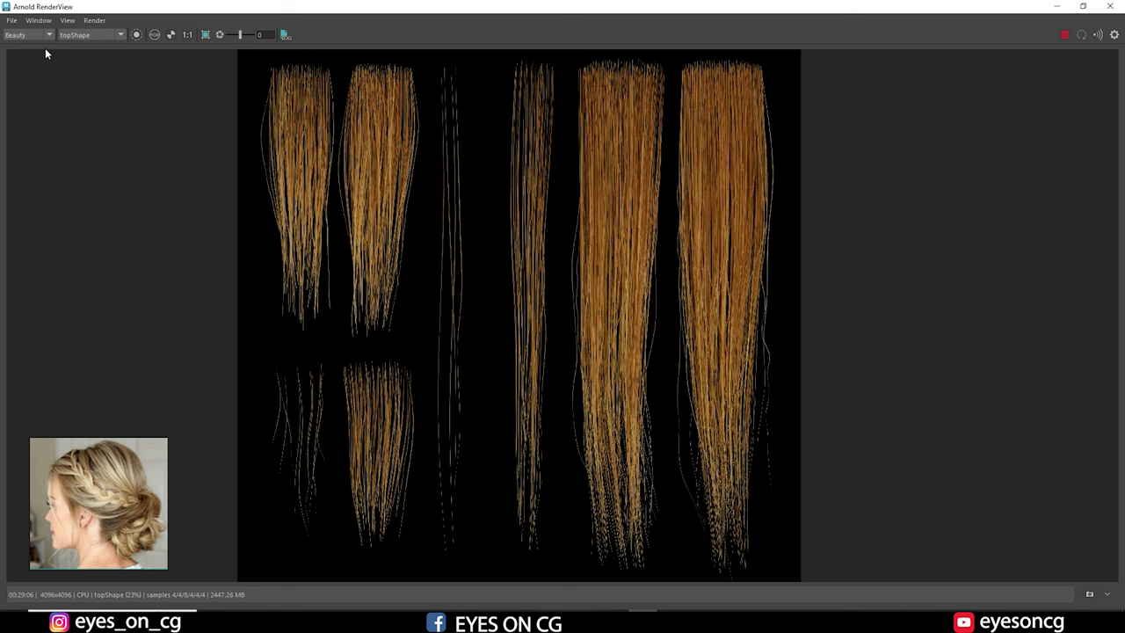
Save the render as ALBEDOmAP in the tEXTURE mAPS folder and close the RenderView.
{"action": "left_click", "coordinate": [11, 20]}
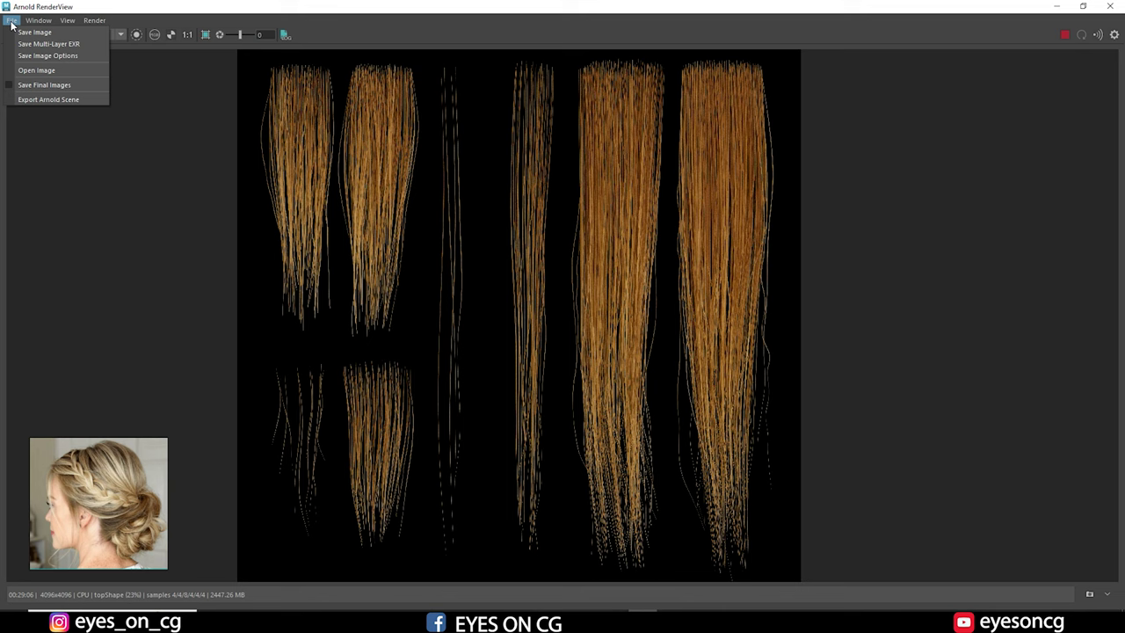
{"action": "left_click", "coordinate": [35, 32]}
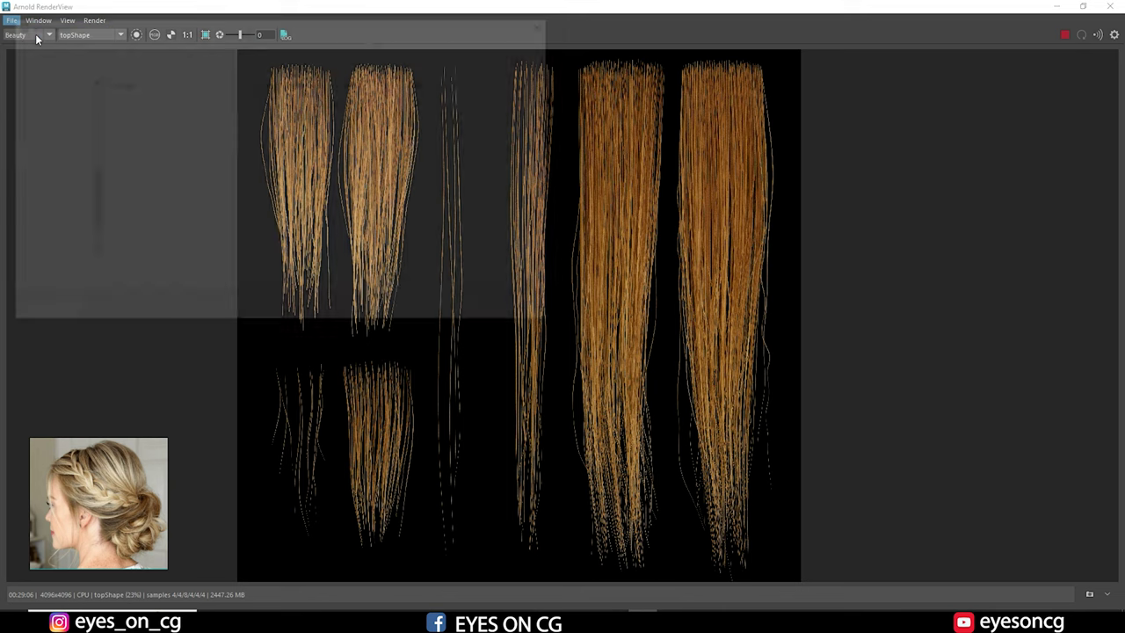
{"action": "left_click", "coordinate": [454, 313]}
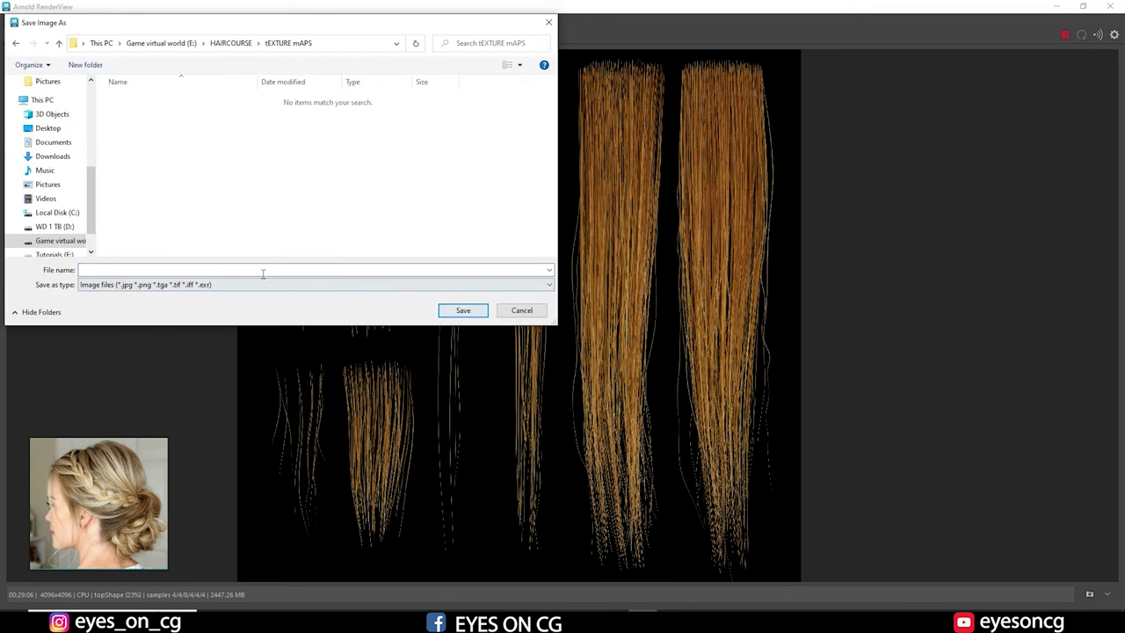
{"action": "type", "text": "ALBEDOmAP"}
{"action": "left_click", "coordinate": [130, 286]}
{"action": "double_click", "coordinate": [141, 269]}
{"action": "left_click", "coordinate": [141, 270]}
{"action": "left_click", "coordinate": [455, 310]}
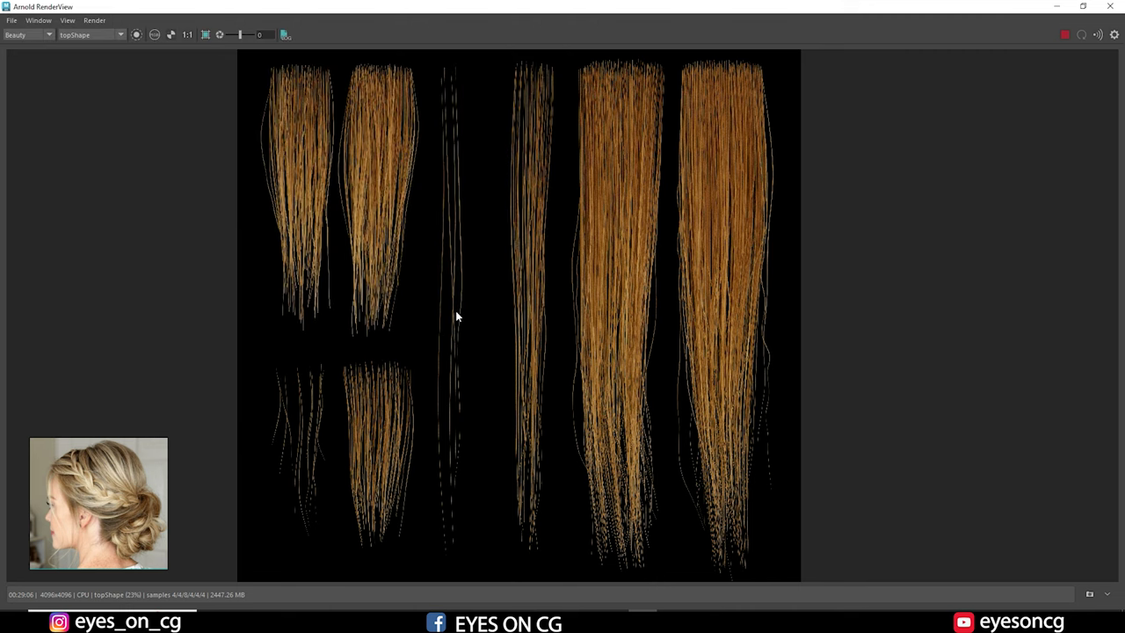
{"action": "left_click", "coordinate": [1058, 7]}
Switch panel layout and orbit the camera to face the hair cards straight on.
{"action": "key", "text": "space"}
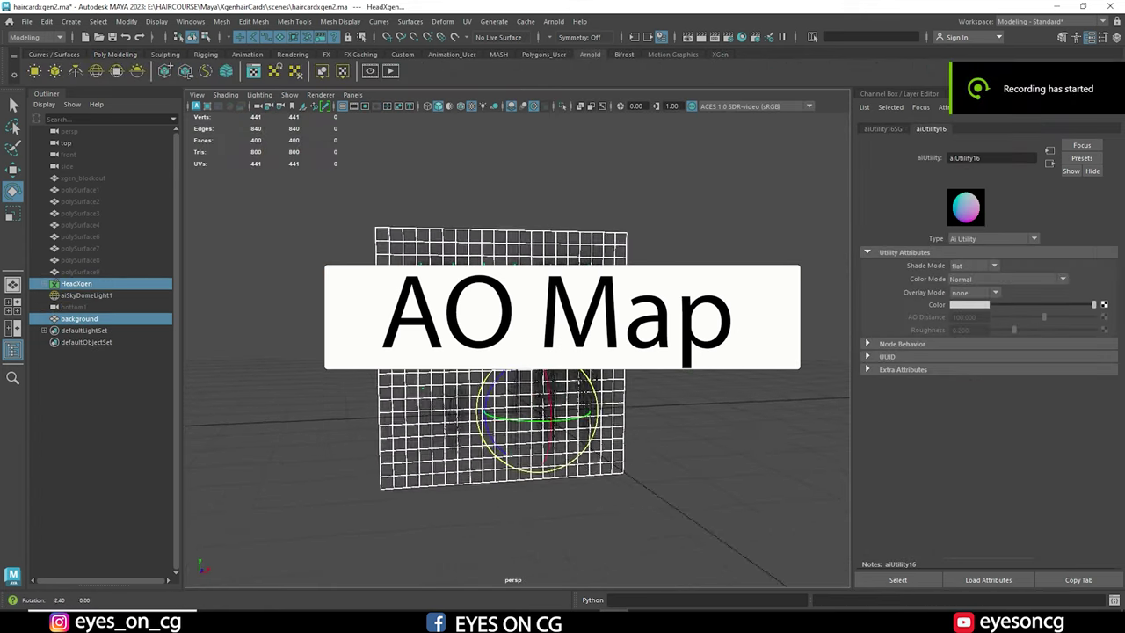
{"action": "left_click_drag", "start_coordinate": [756, 527], "coordinate": [659, 399], "text": "alt"}
{"action": "right_click_drag", "start_coordinate": [658, 399], "coordinate": [636, 418], "text": "alt"}
{"action": "left_click_drag", "start_coordinate": [636, 418], "coordinate": [658, 402], "text": "alt"}
{"action": "right_click_drag", "start_coordinate": [658, 402], "coordinate": [618, 436], "text": "alt"}
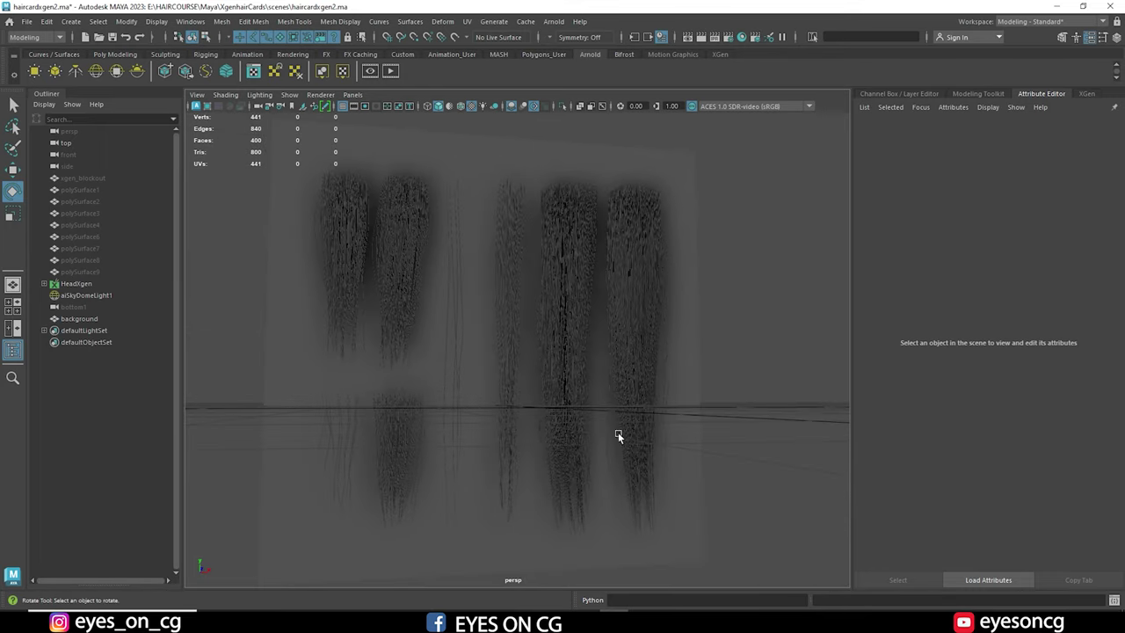
Select only the background plane and scale it up uniformly with the Scale tool.
{"action": "left_click", "coordinate": [76, 322]}
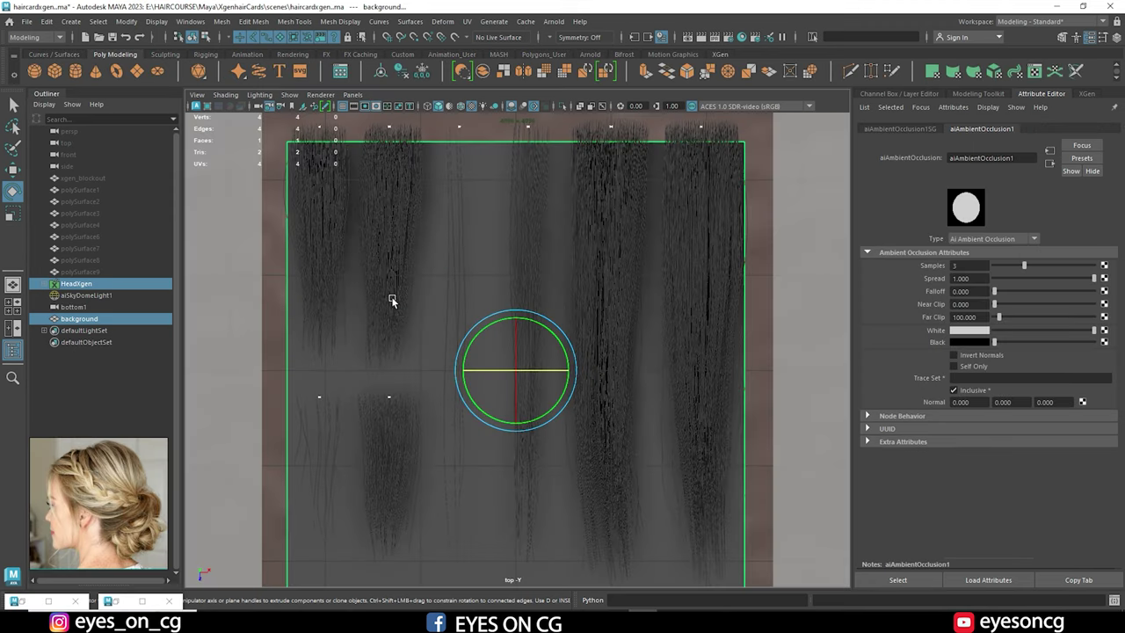
{"action": "left_click", "coordinate": [94, 320]}
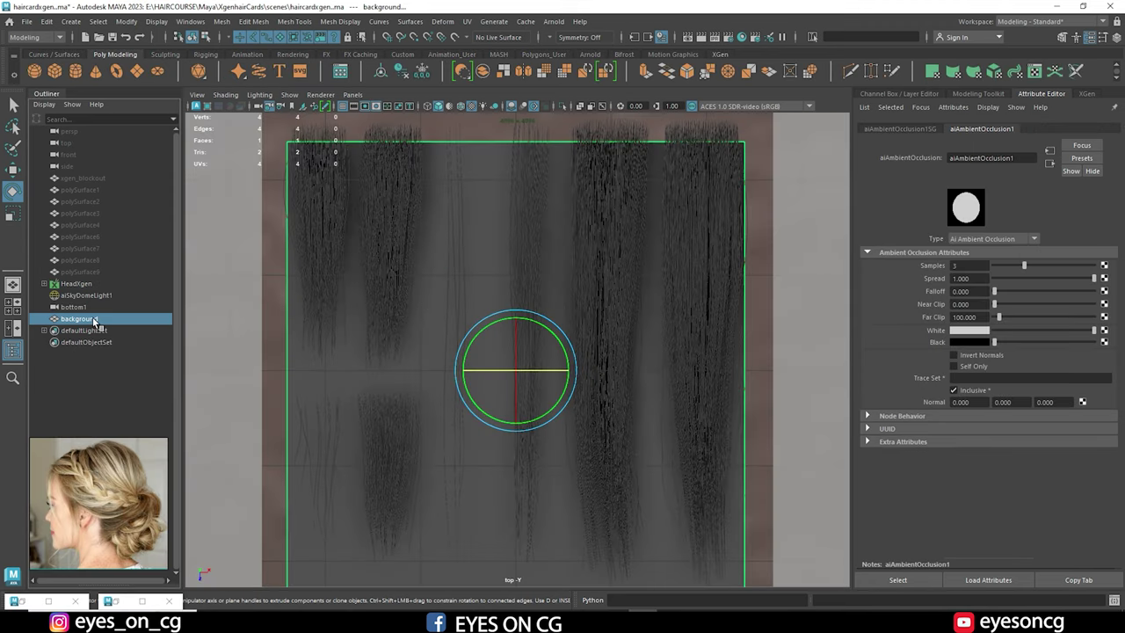
{"action": "key", "text": "w"}
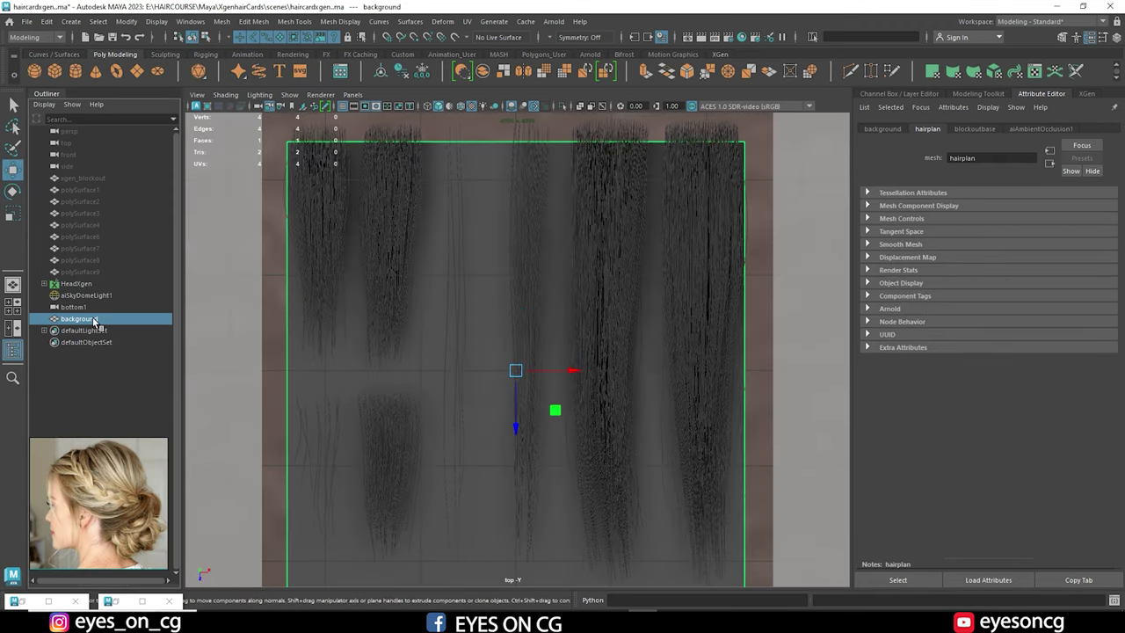
{"action": "key", "text": "e"}
{"action": "key", "text": "w"}
{"action": "key", "text": "y"}
{"action": "key", "text": "w"}
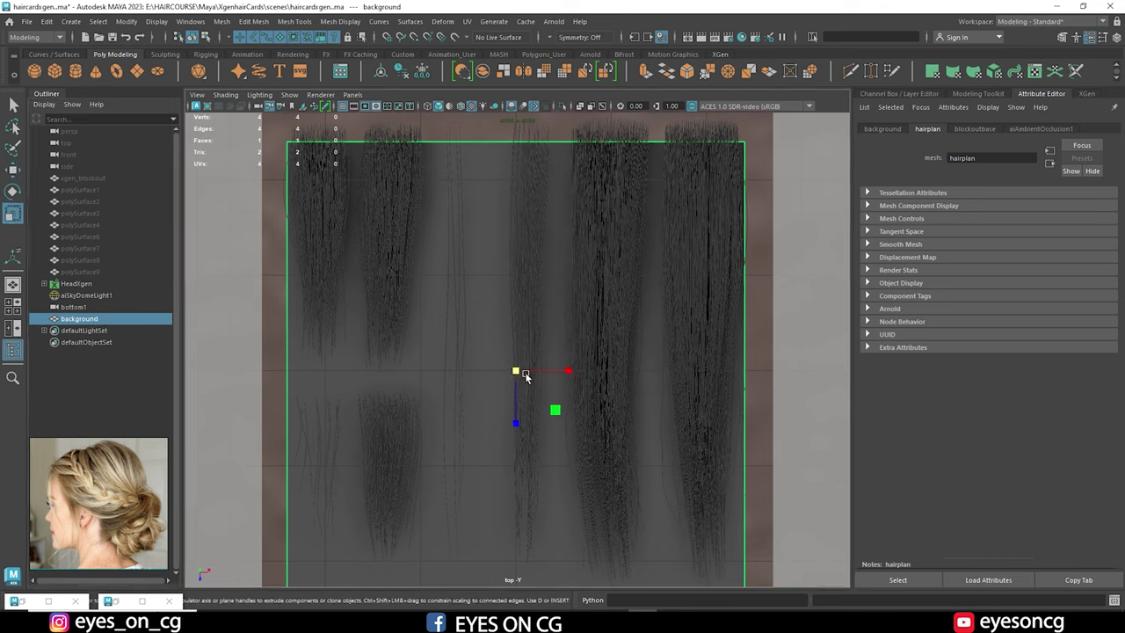
{"action": "key", "text": "r"}
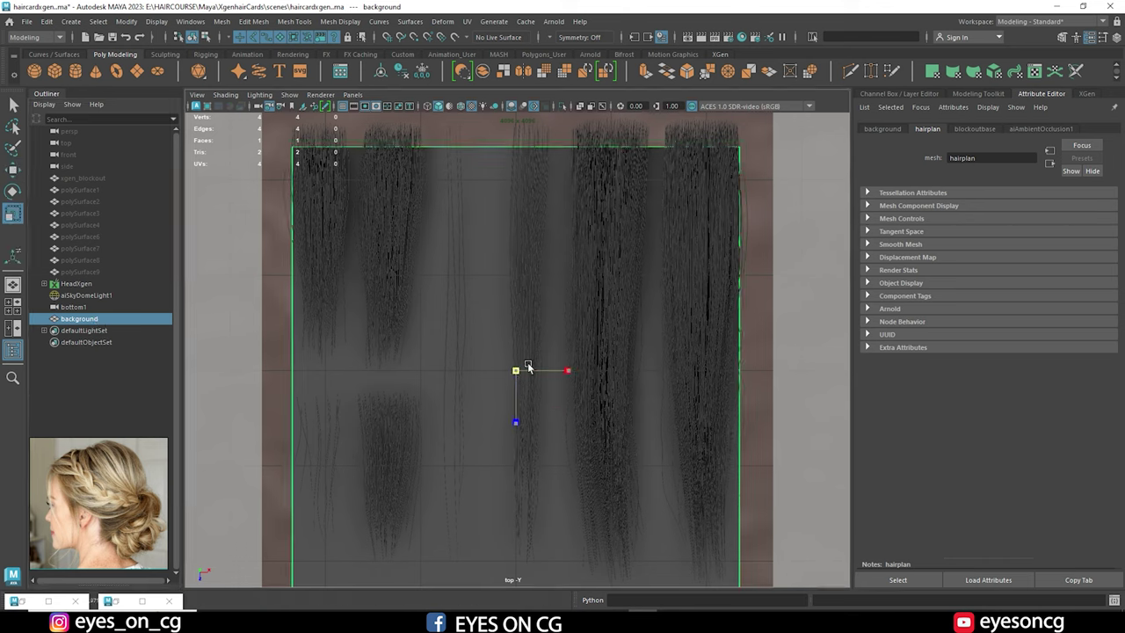
{"action": "left_click_drag", "start_coordinate": [516, 370], "coordinate": [580, 378]}
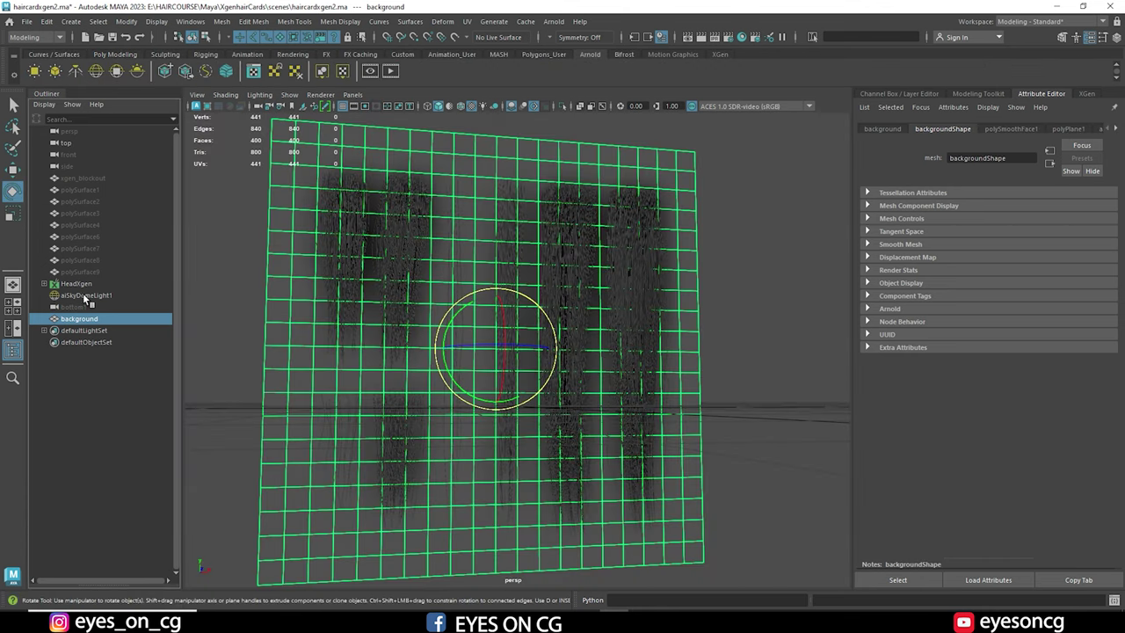
Assign a new aiAmbientOcclusion shader to the hair and background plane.
{"action": "left_click", "coordinate": [77, 284], "text": "ctrl"}
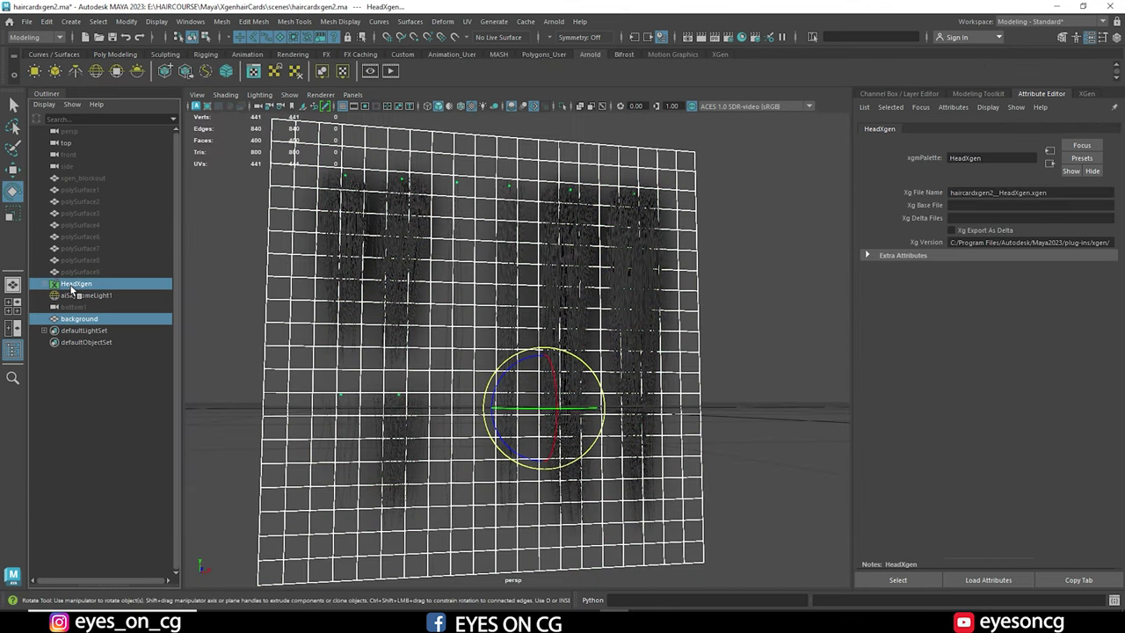
{"action": "right_click_drag", "start_coordinate": [367, 183], "coordinate": [362, 481]}
{"action": "left_click", "coordinate": [410, 300]}
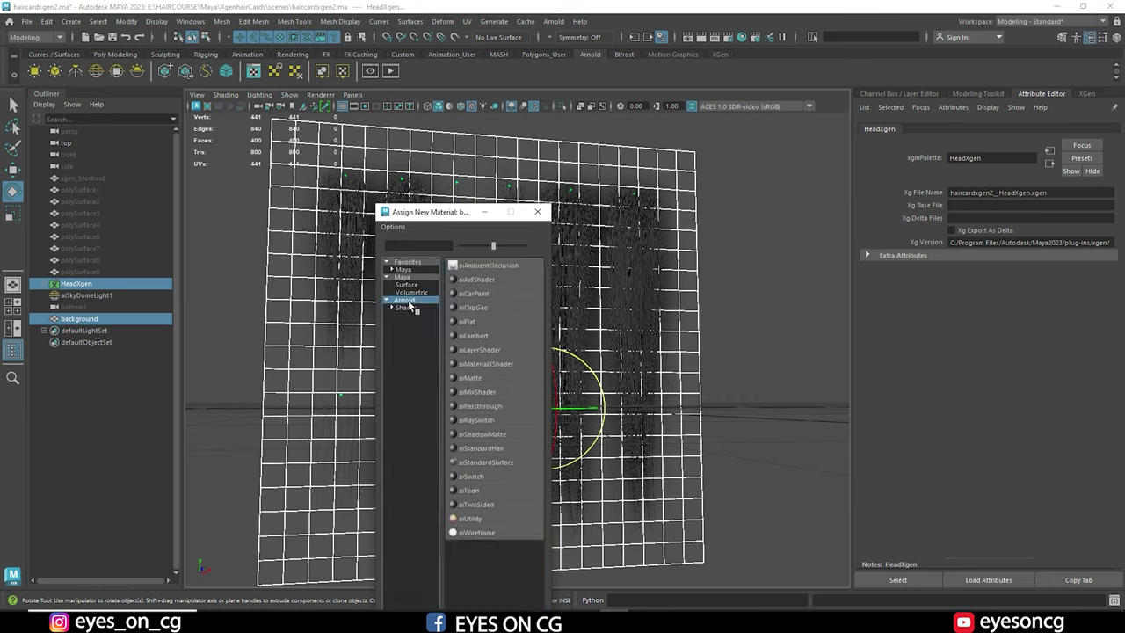
{"action": "left_click", "coordinate": [479, 264]}
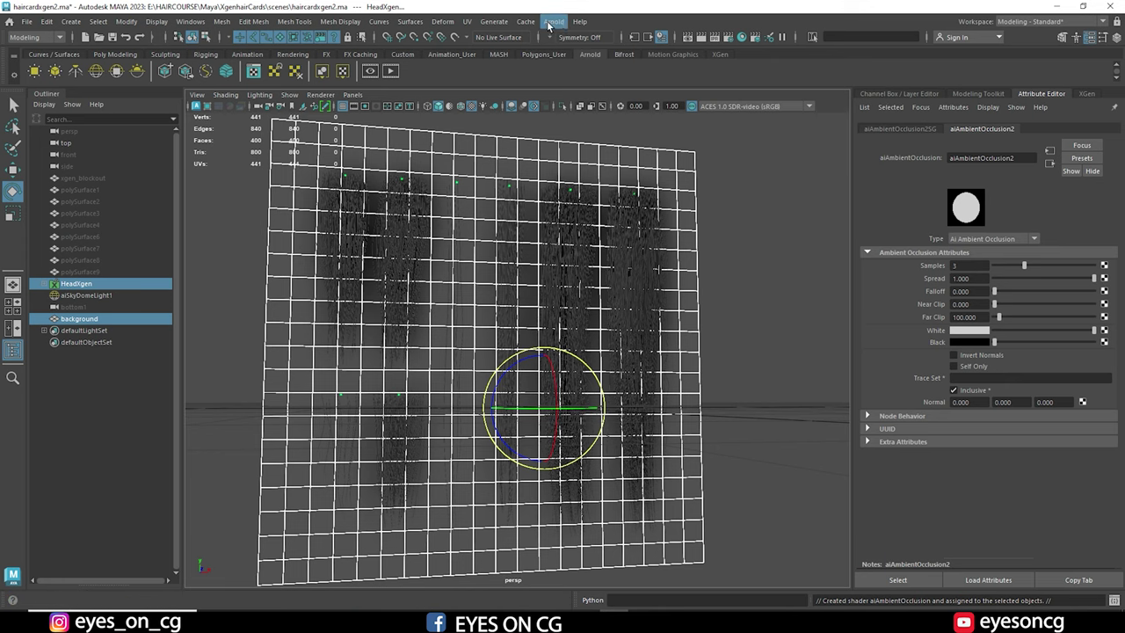
Render the front view in Arnold RenderView using the ACES 1.0 SDR-video view transform.
{"action": "key", "text": "space"}
{"action": "key", "text": "space"}
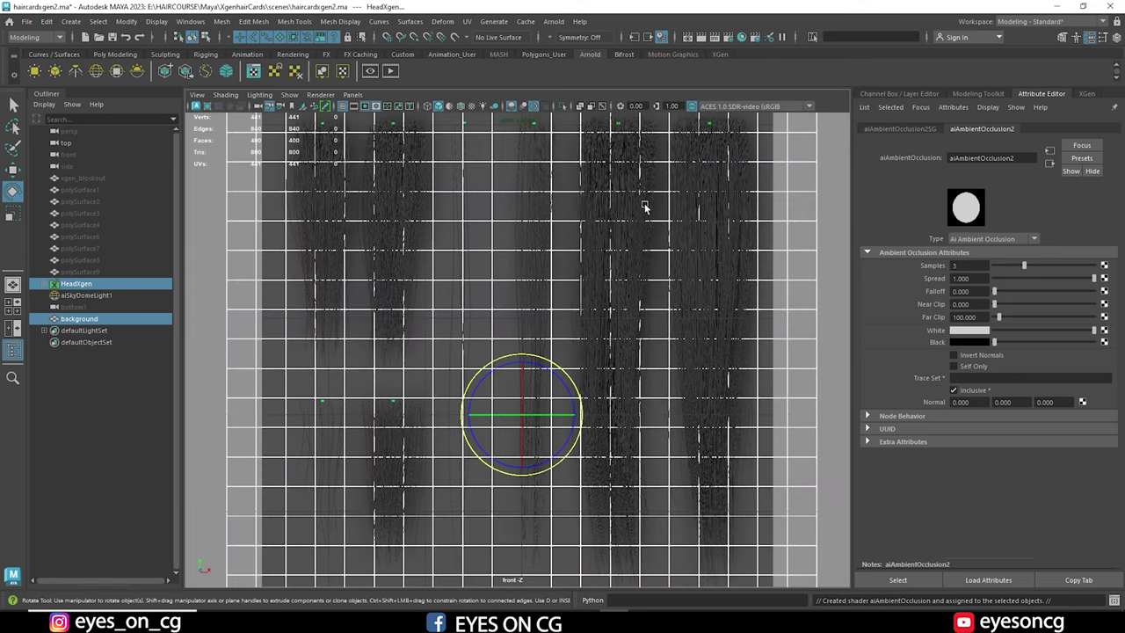
{"action": "left_click", "coordinate": [554, 21]}
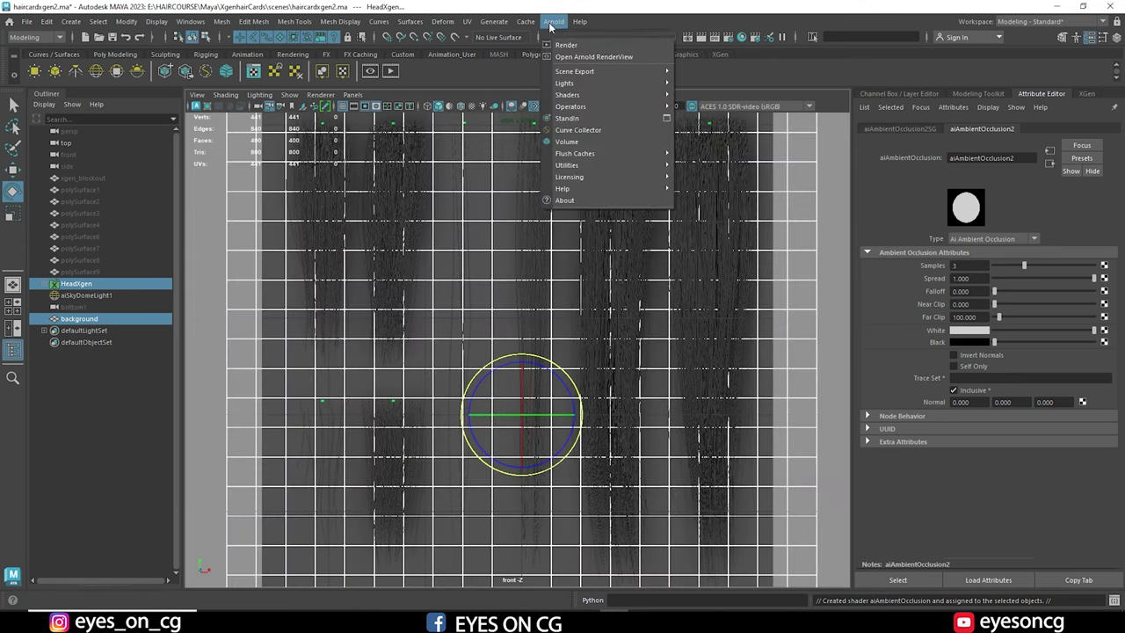
{"action": "left_click", "coordinate": [578, 57]}
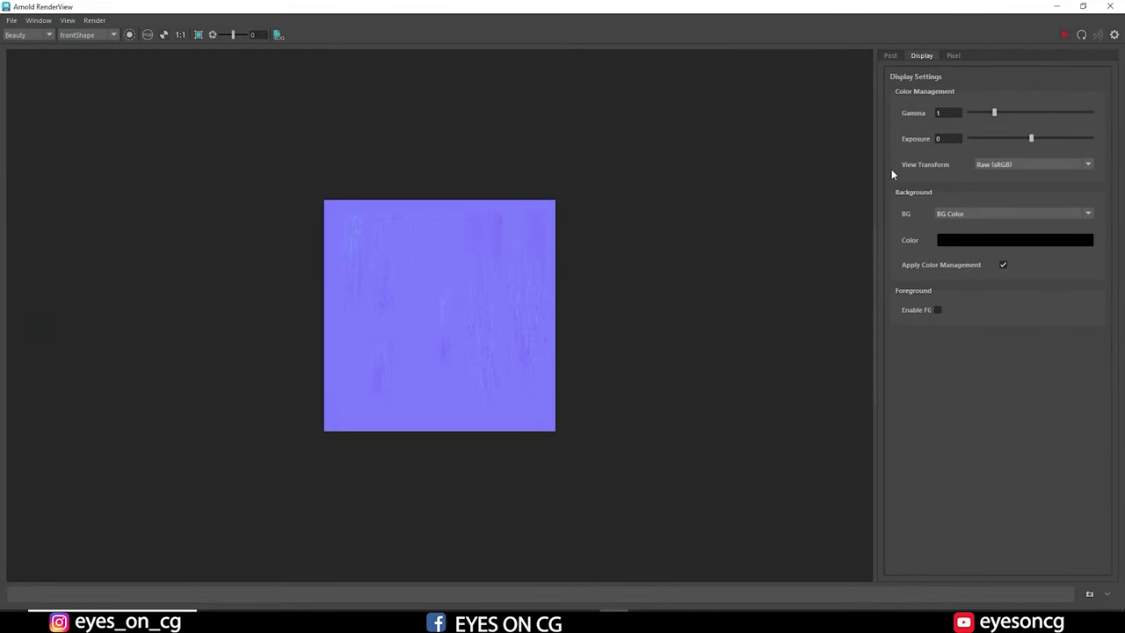
{"action": "left_click", "coordinate": [1063, 36]}
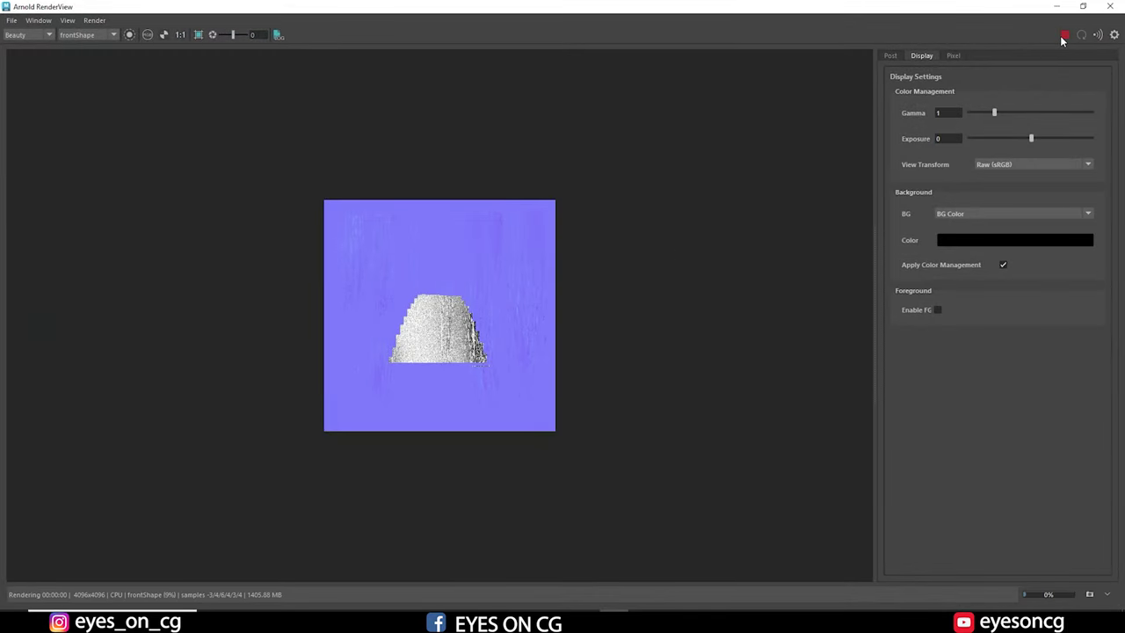
{"action": "left_click", "coordinate": [1050, 165]}
{"action": "left_click", "coordinate": [1047, 173]}
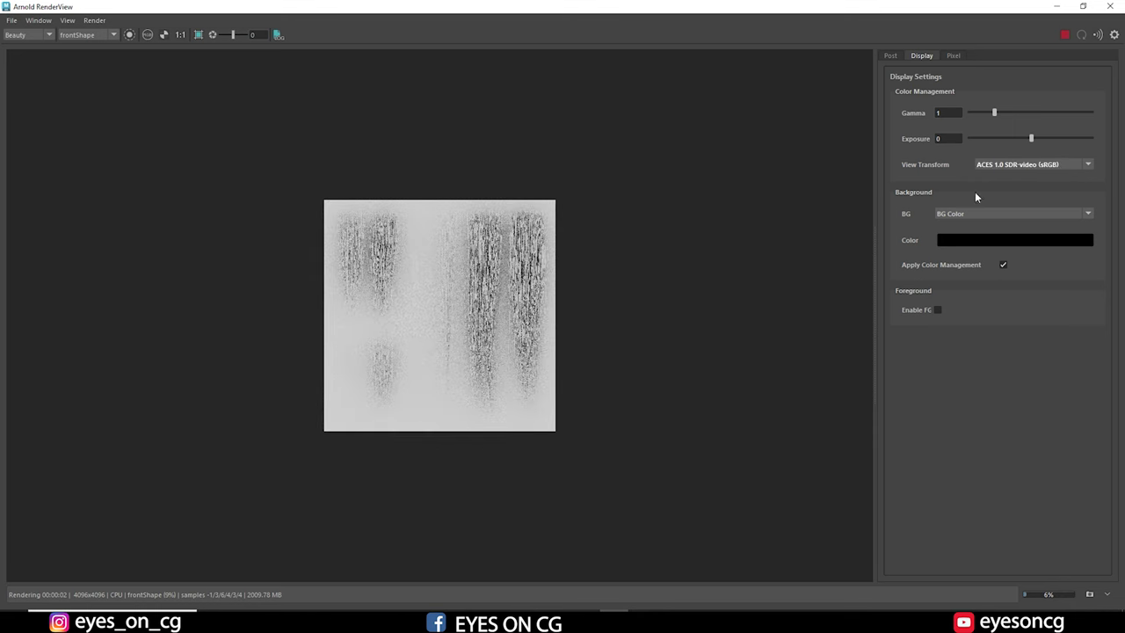
{"action": "scroll", "coordinate": [505, 301], "scroll_direction": "up", "scroll_amount": 2}
Save the render over the existing AO file in tEXTURE mAPS.
{"action": "left_click", "coordinate": [11, 20]}
{"action": "left_click", "coordinate": [35, 44]}
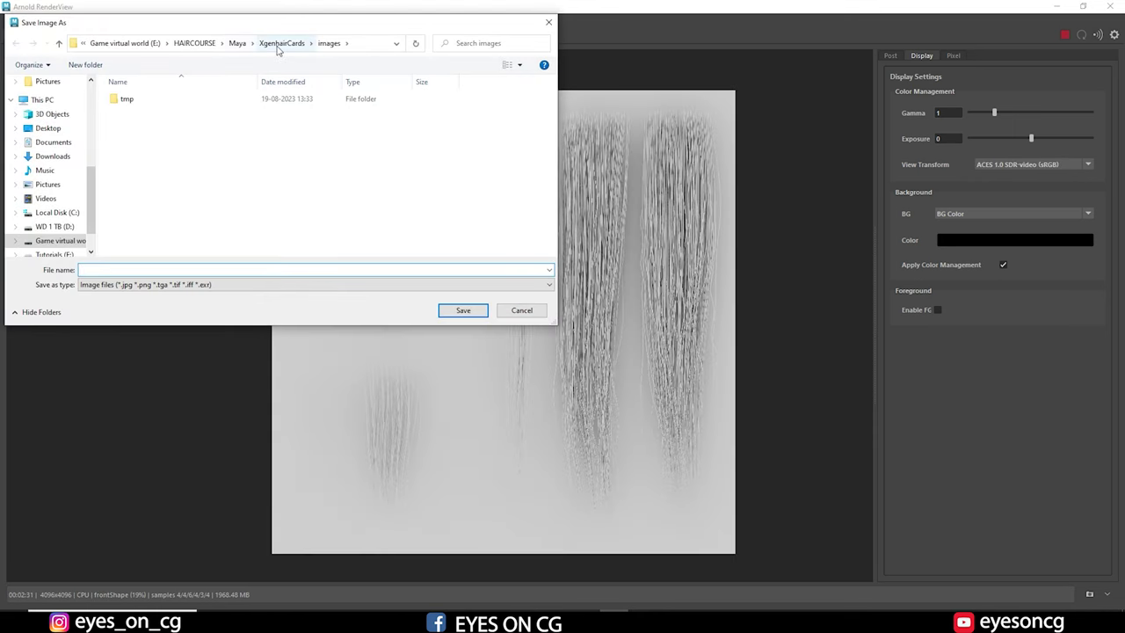
{"action": "left_click", "coordinate": [194, 43]}
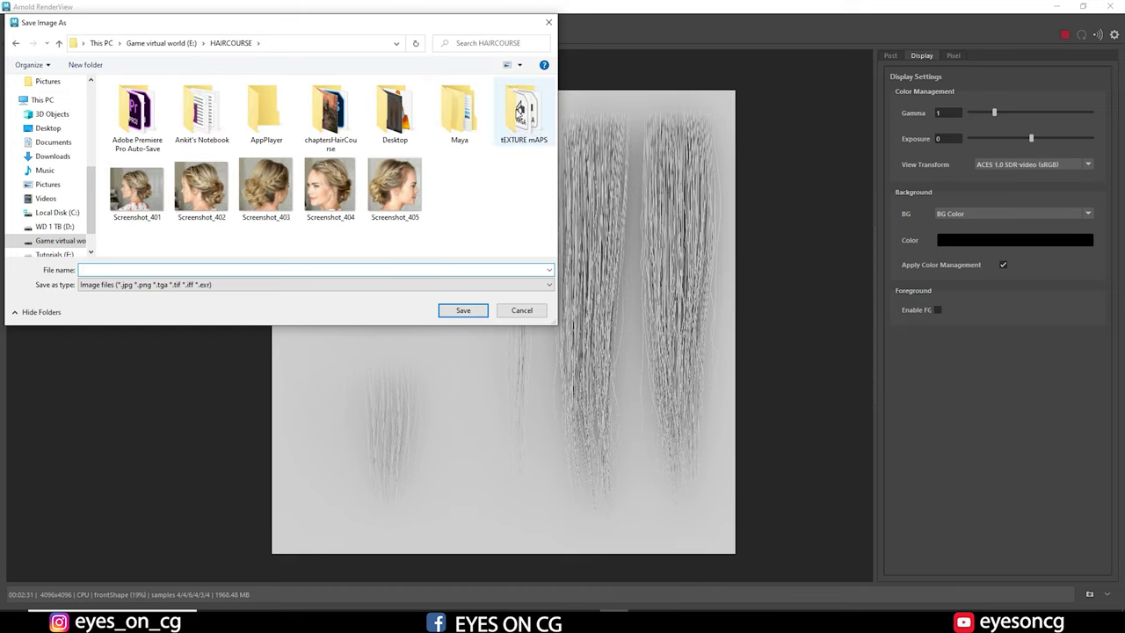
{"action": "double_click", "coordinate": [518, 114]}
{"action": "left_click", "coordinate": [210, 110]}
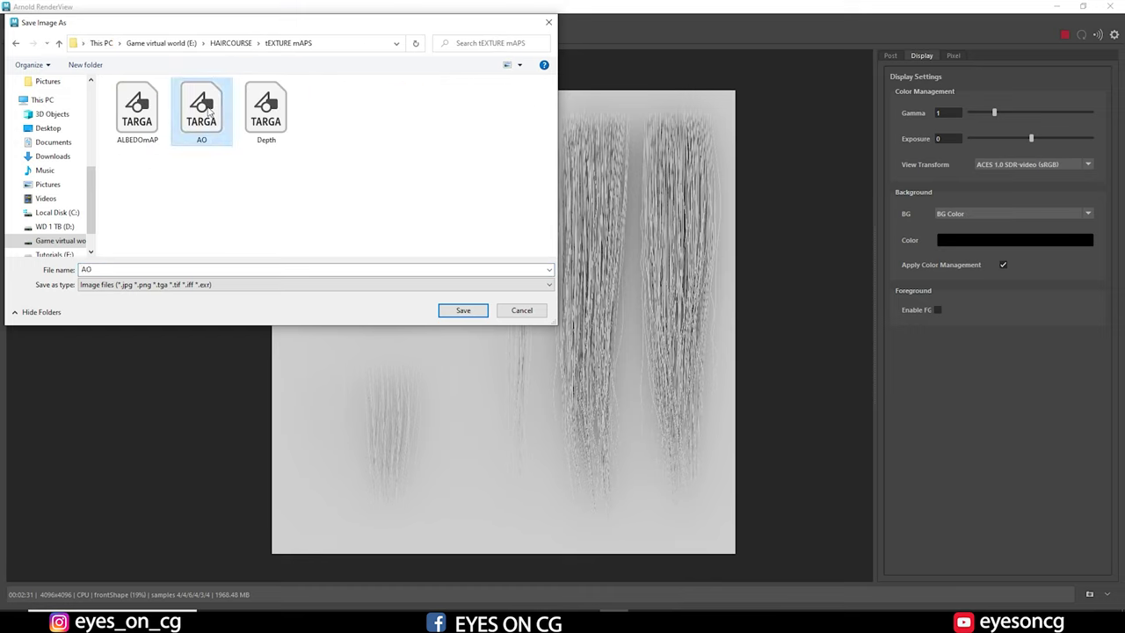
{"action": "left_click", "coordinate": [461, 311]}
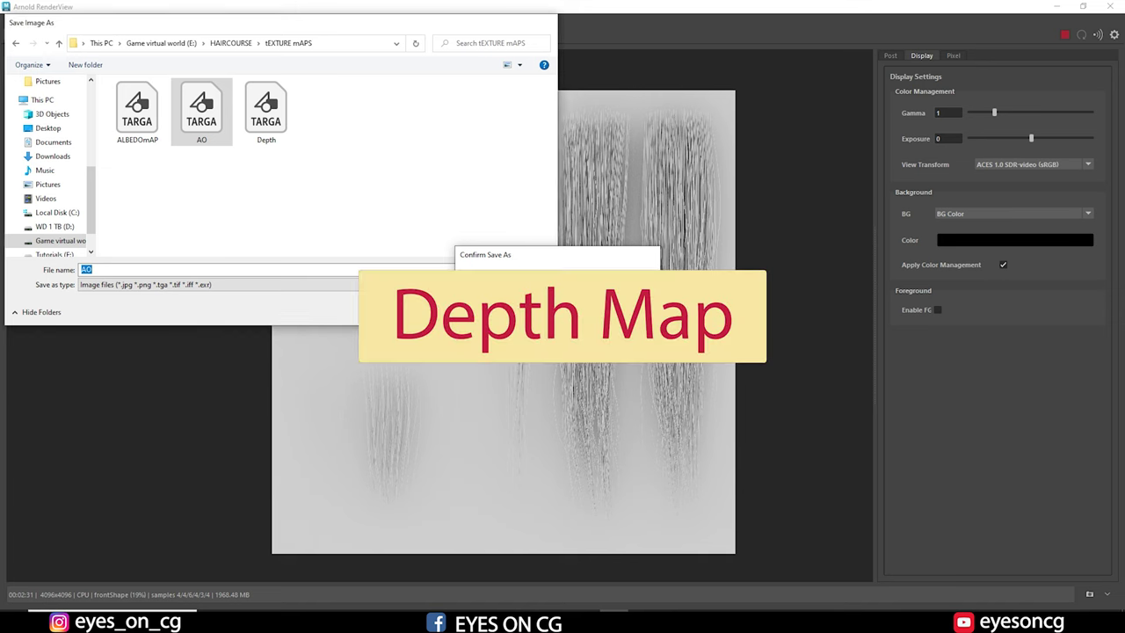
Confirm overwriting AO, then add Z to the Active AOVs in Render Settings.
{"action": "left_click", "coordinate": [590, 312]}
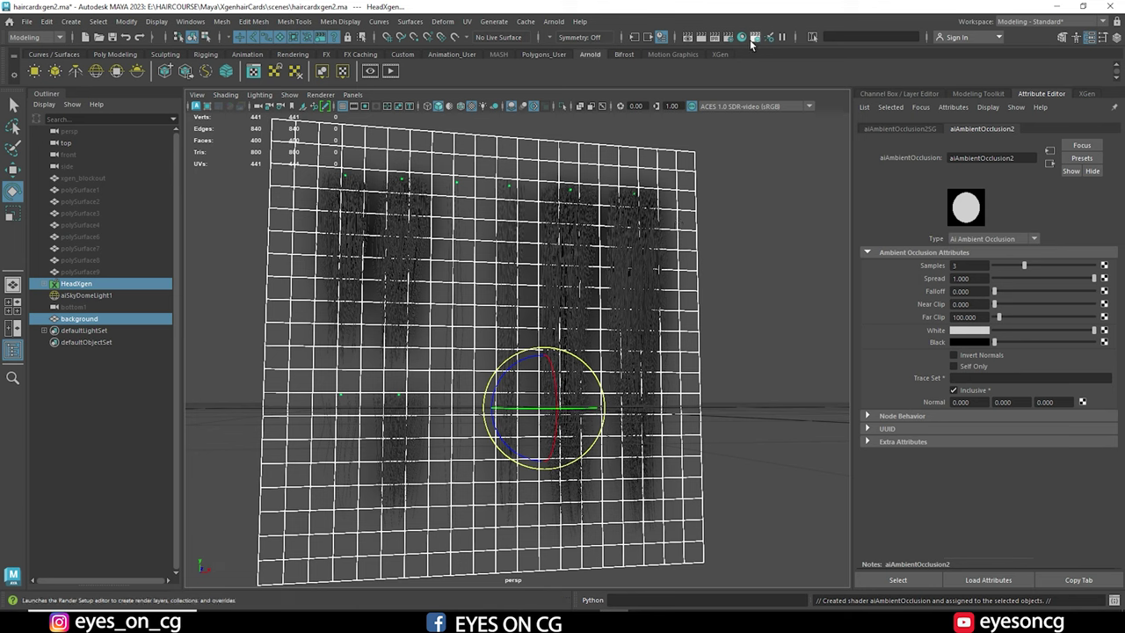
{"action": "left_click", "coordinate": [727, 38]}
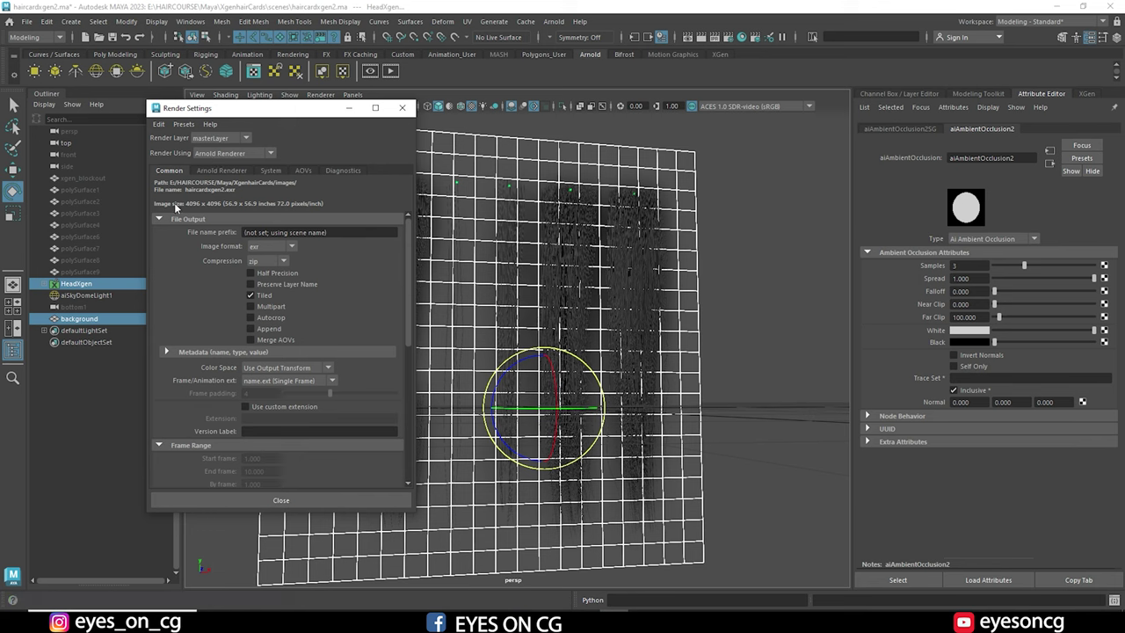
{"action": "left_click", "coordinate": [220, 172]}
{"action": "left_click", "coordinate": [274, 172]}
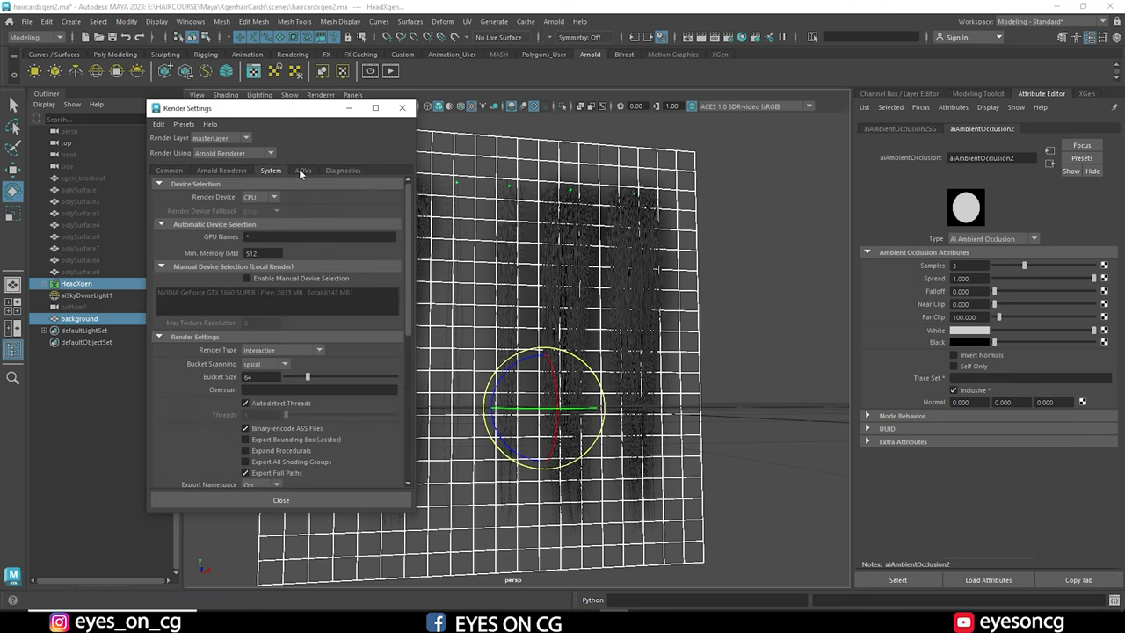
{"action": "left_click", "coordinate": [303, 172]}
{"action": "left_click", "coordinate": [171, 294]}
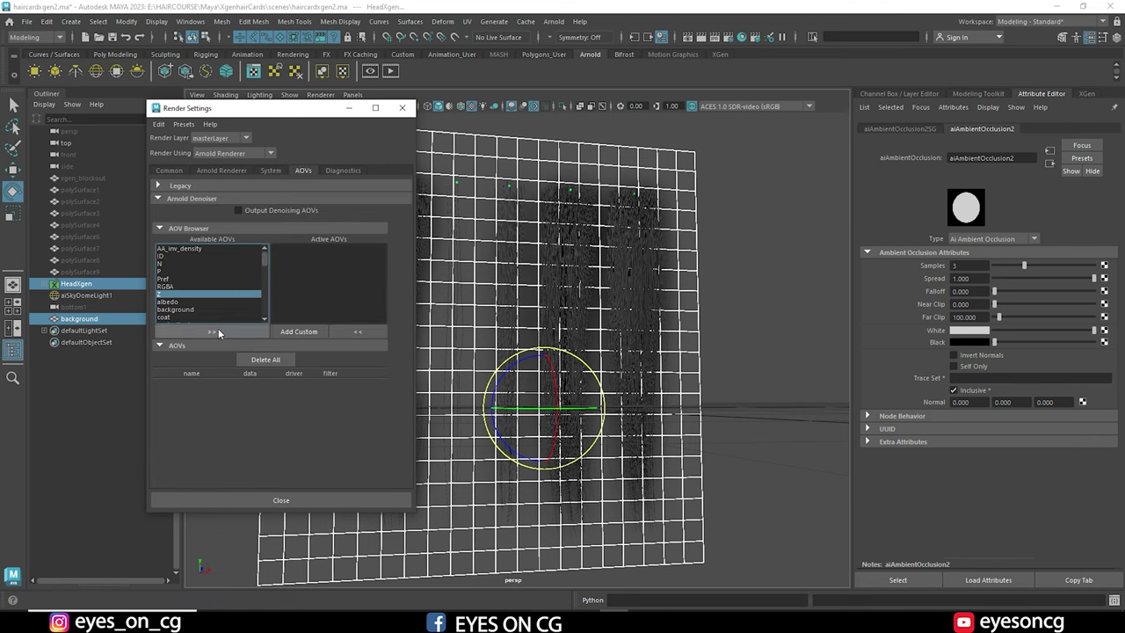
{"action": "left_click", "coordinate": [215, 331]}
{"action": "left_click", "coordinate": [281, 500]}
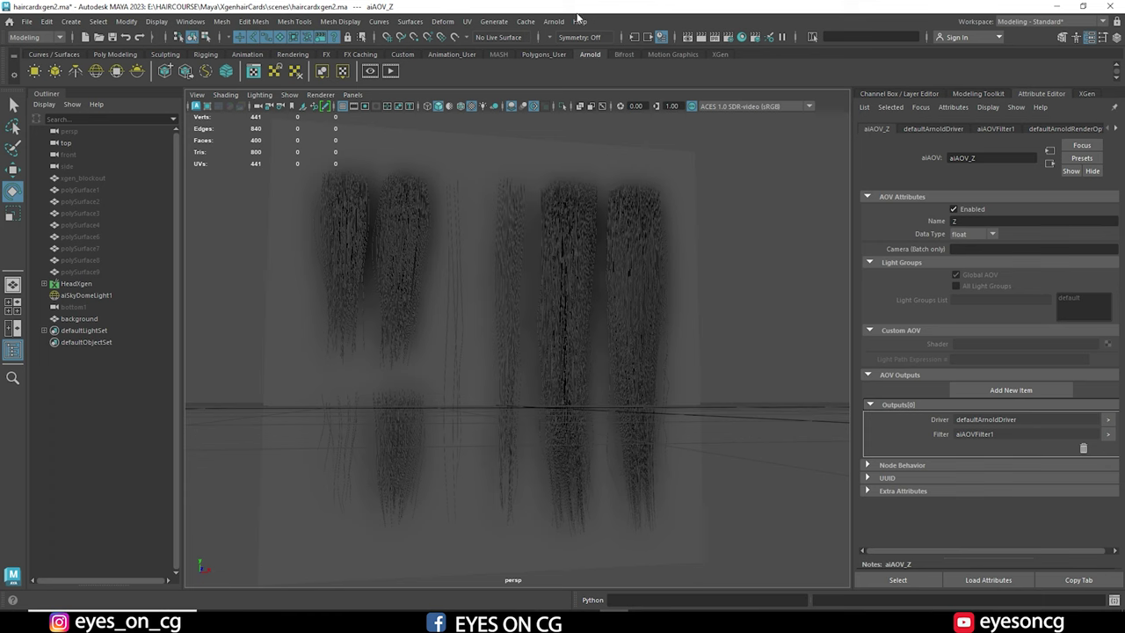
In Arnold RenderView, display the Z AOV and render from the front camera.
{"action": "left_click", "coordinate": [552, 27]}
{"action": "left_click", "coordinate": [581, 51]}
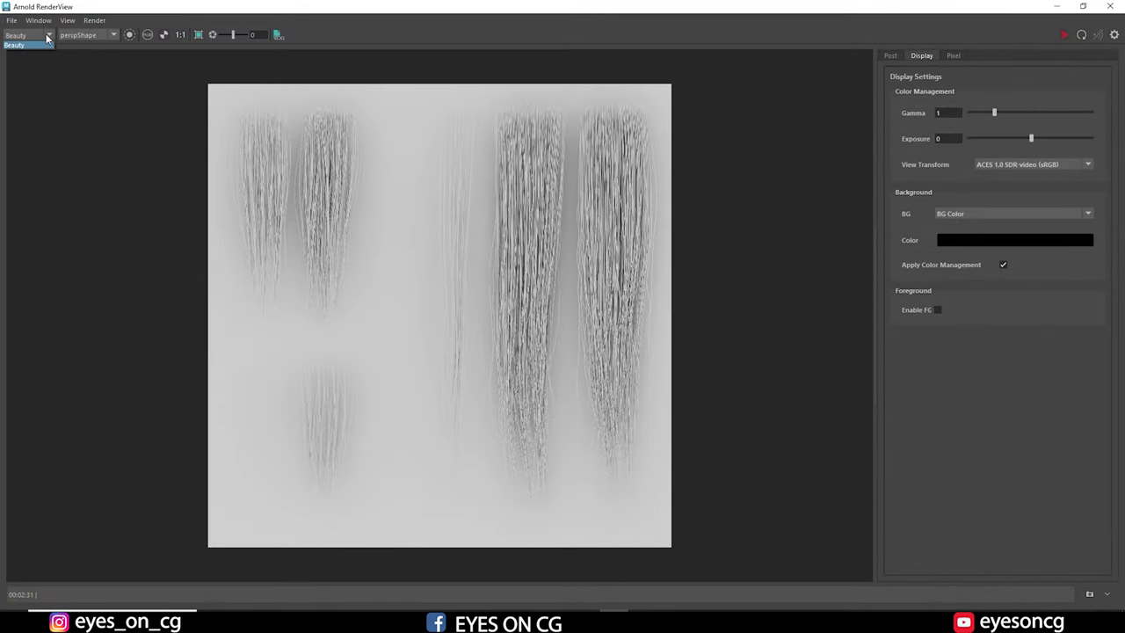
{"action": "left_click", "coordinate": [1066, 35]}
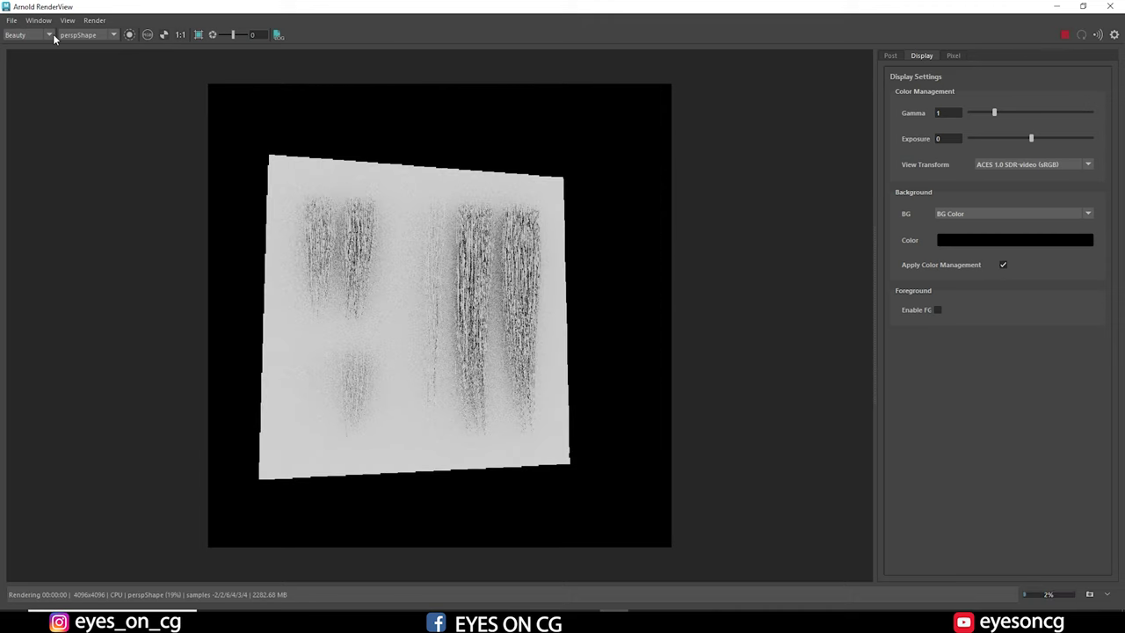
{"action": "left_click", "coordinate": [35, 35]}
{"action": "left_click", "coordinate": [29, 52]}
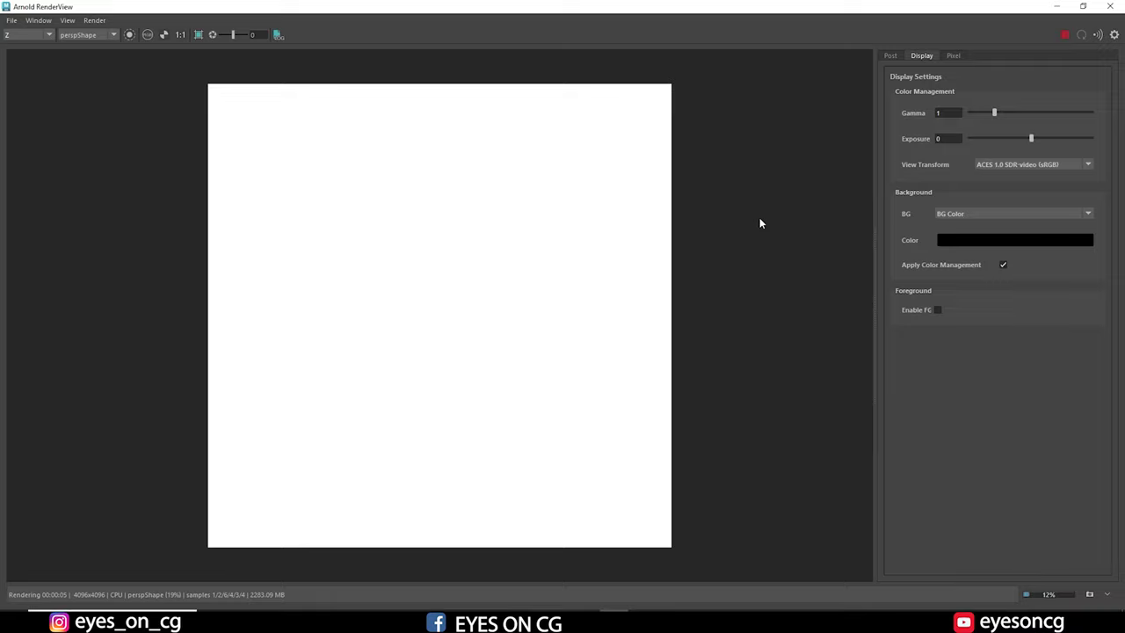
{"action": "left_click", "coordinate": [1064, 34]}
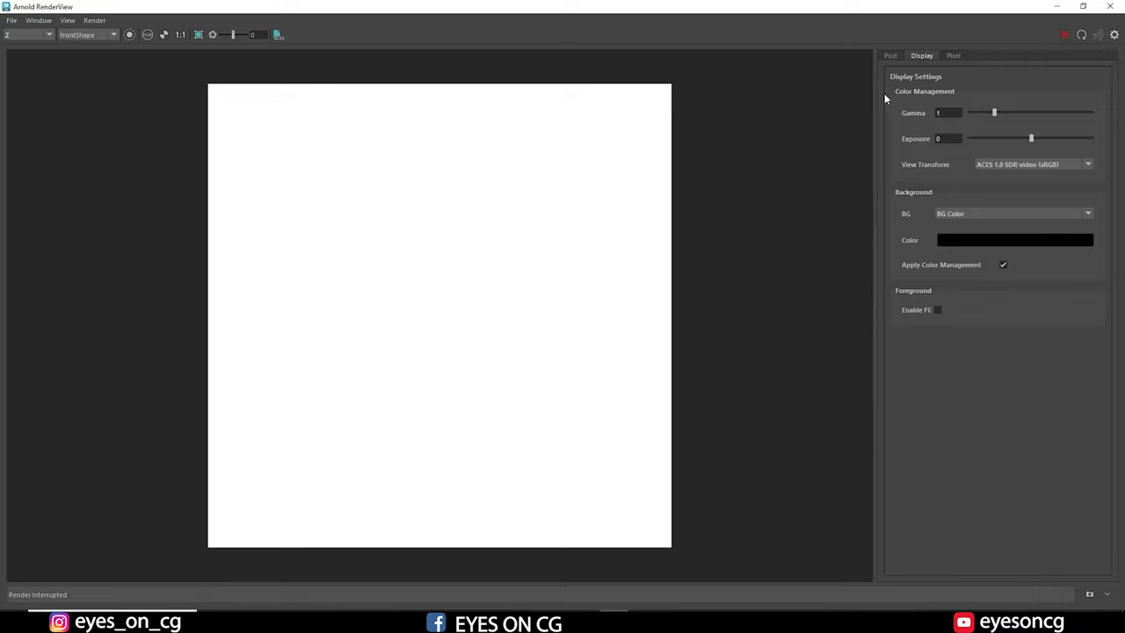
Set gamma 0.02, exposure -10 and Raw (sRGB) view transform, then open Save Image Options.
{"action": "double_click", "coordinate": [936, 113]}
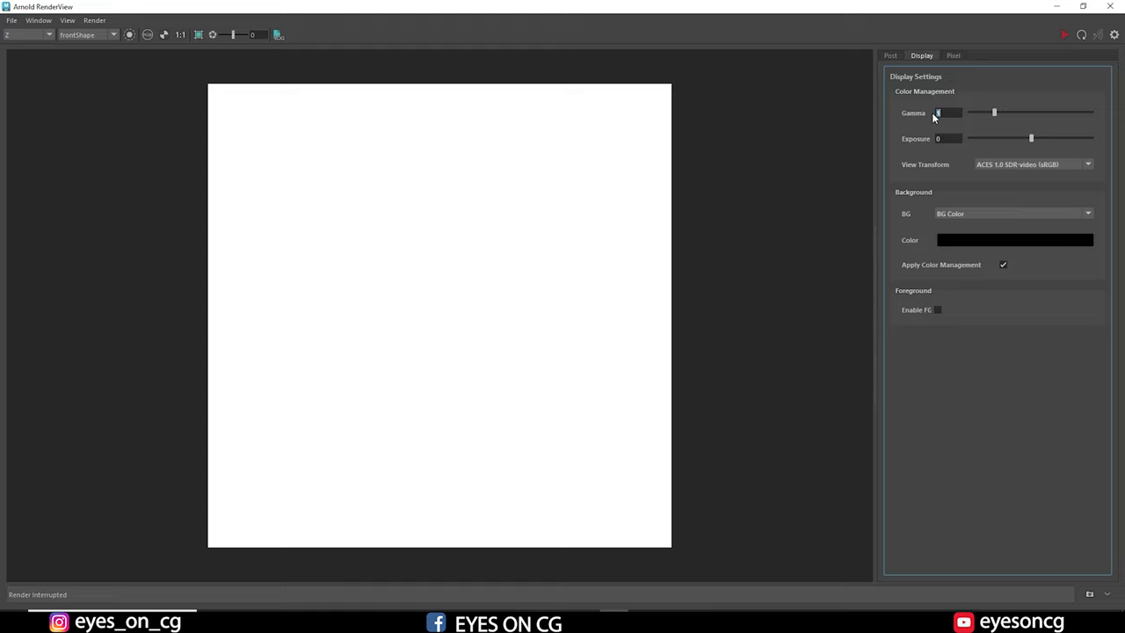
{"action": "left_click", "coordinate": [943, 113]}
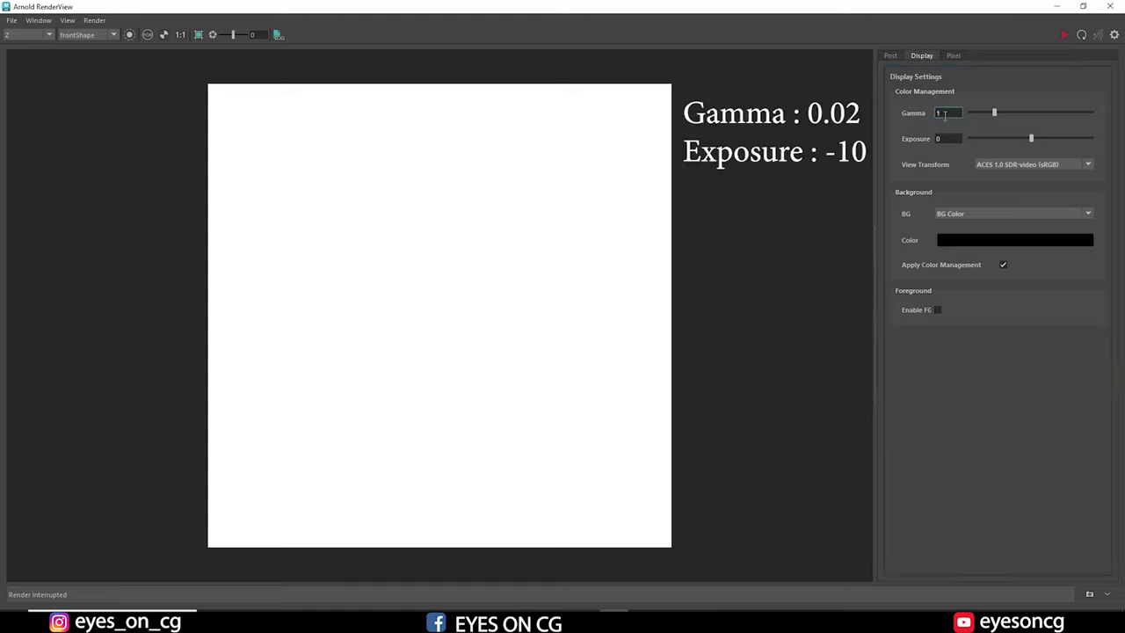
{"action": "key", "text": "Return"}
{"action": "left_click", "coordinate": [938, 139]}
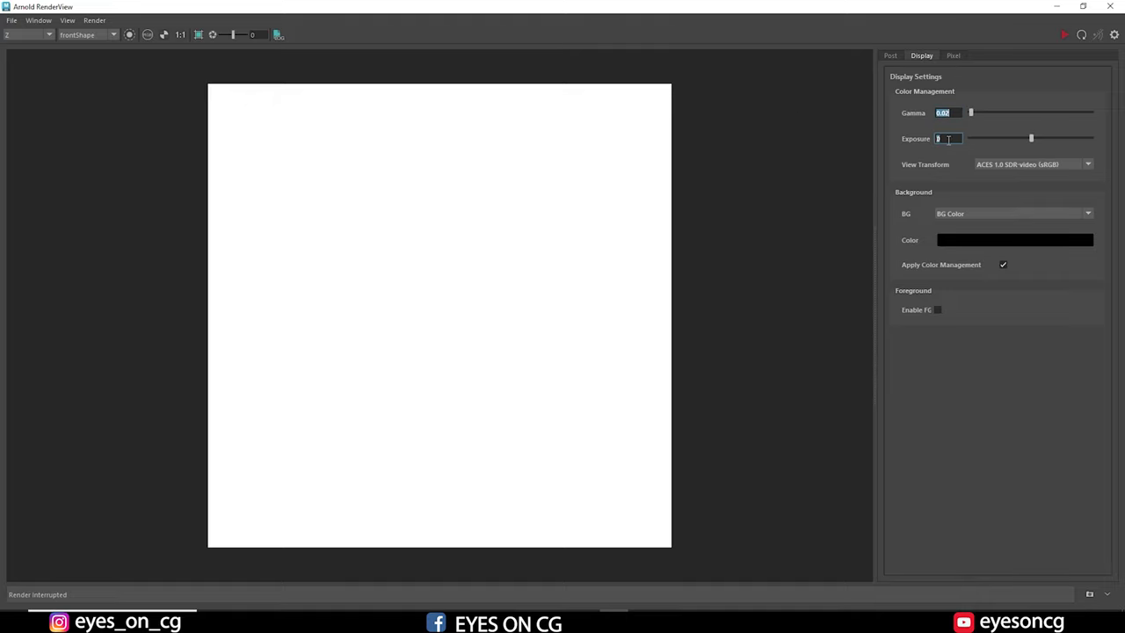
{"action": "key", "text": "Return"}
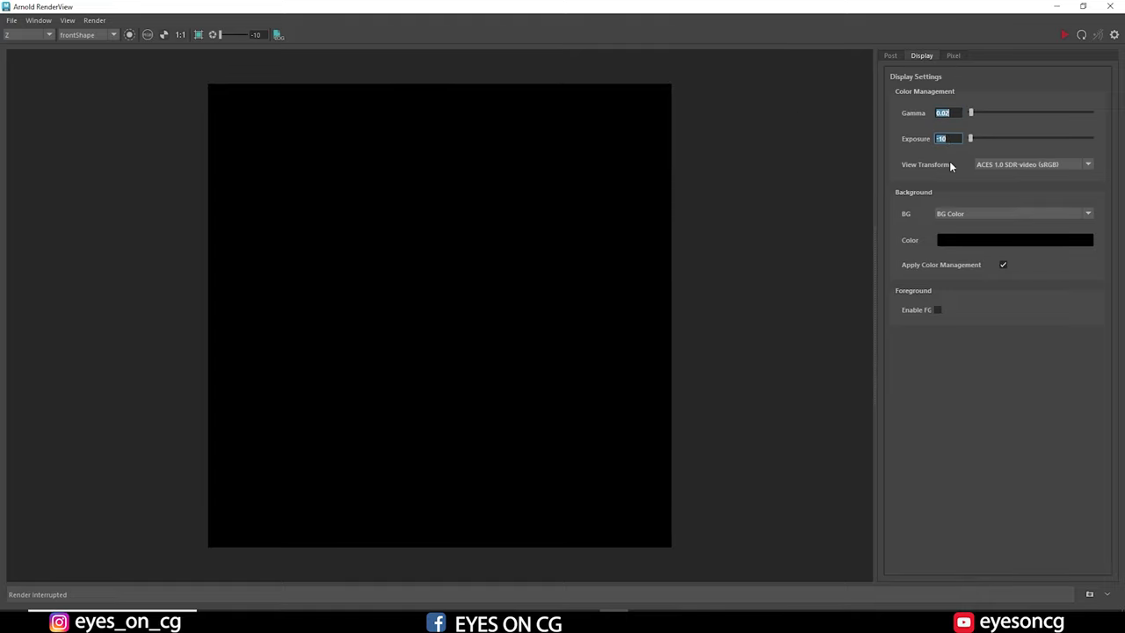
{"action": "left_click", "coordinate": [1089, 167]}
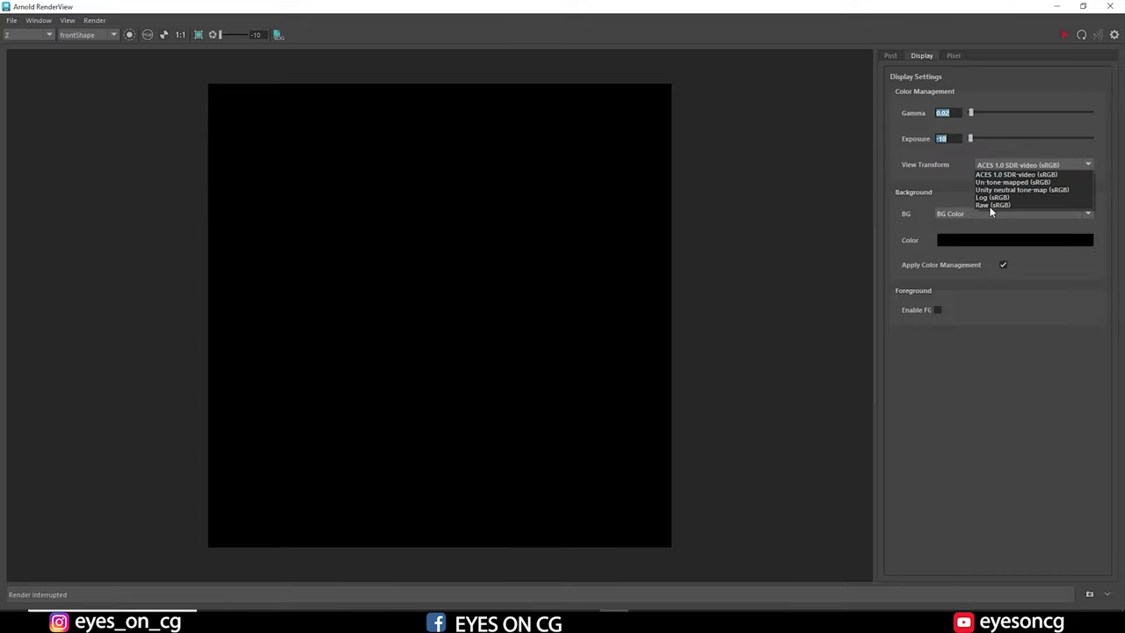
{"action": "left_click", "coordinate": [1010, 204]}
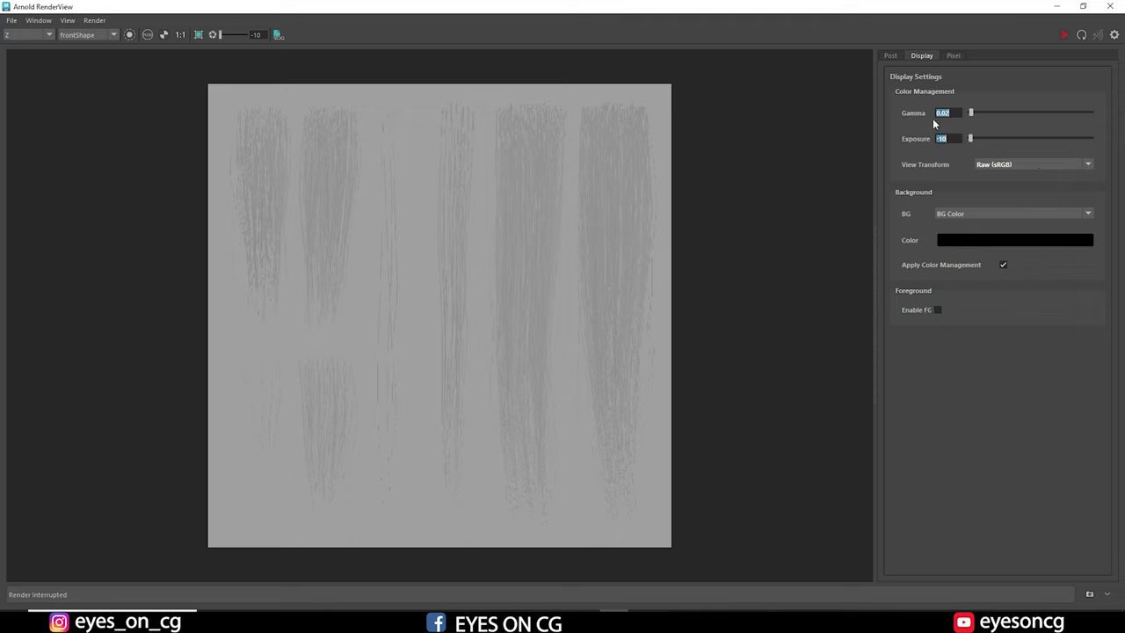
{"action": "left_click", "coordinate": [10, 20]}
{"action": "left_click", "coordinate": [39, 56]}
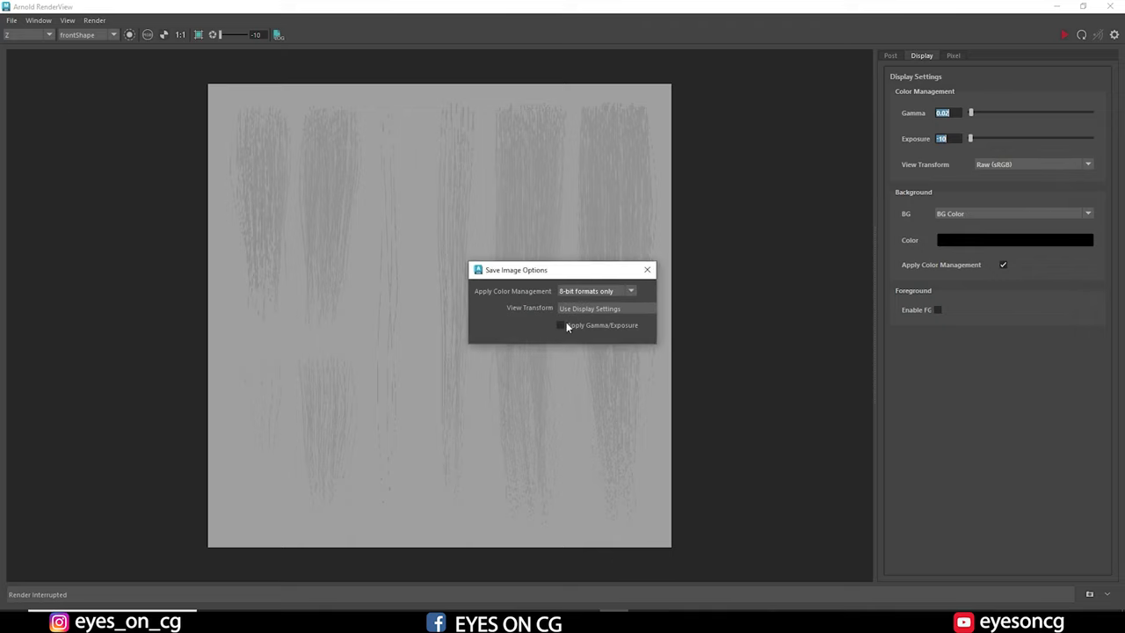
Save the depth render over the Depth file in tEXTURE mAPS, then open it in Photoshop.
{"action": "left_click", "coordinate": [647, 272]}
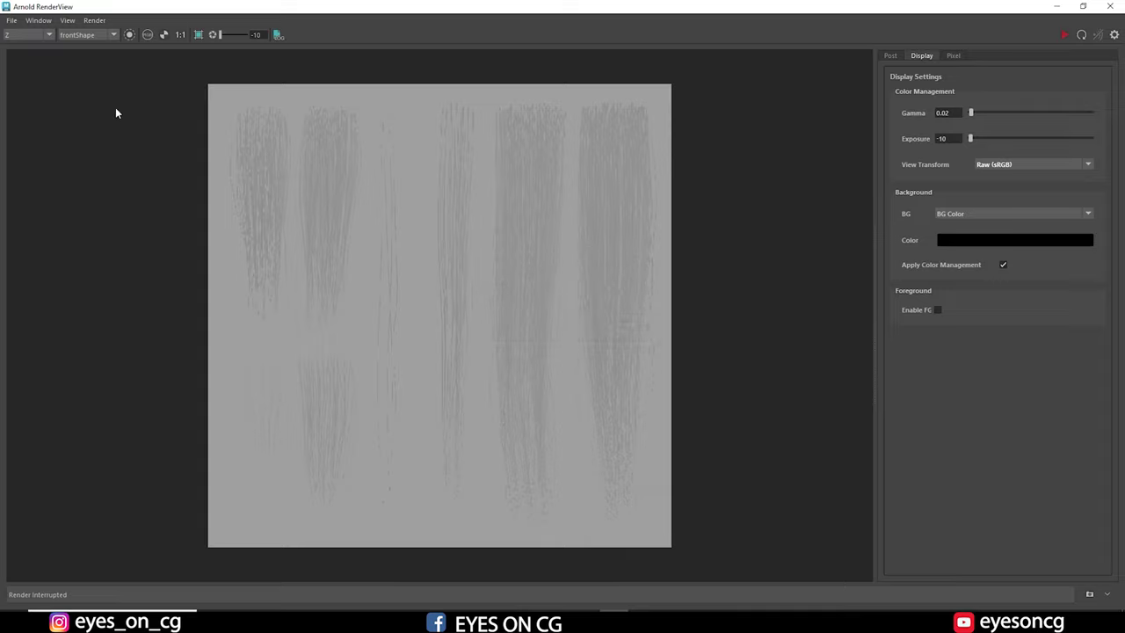
{"action": "left_click", "coordinate": [10, 20]}
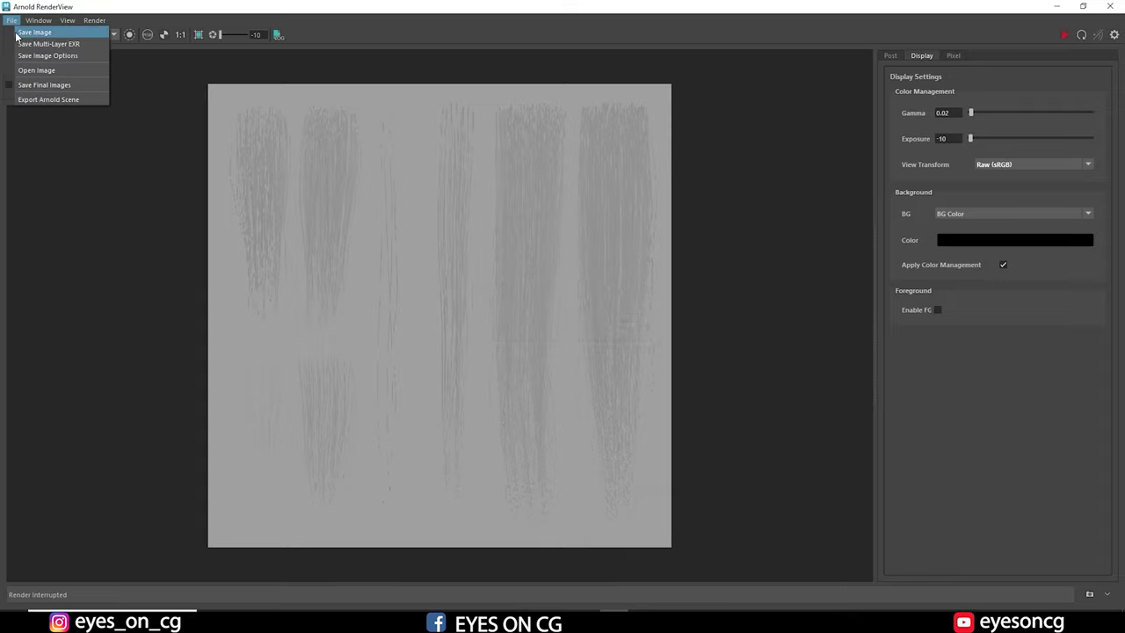
{"action": "left_click", "coordinate": [16, 35]}
{"action": "left_click", "coordinate": [194, 43]}
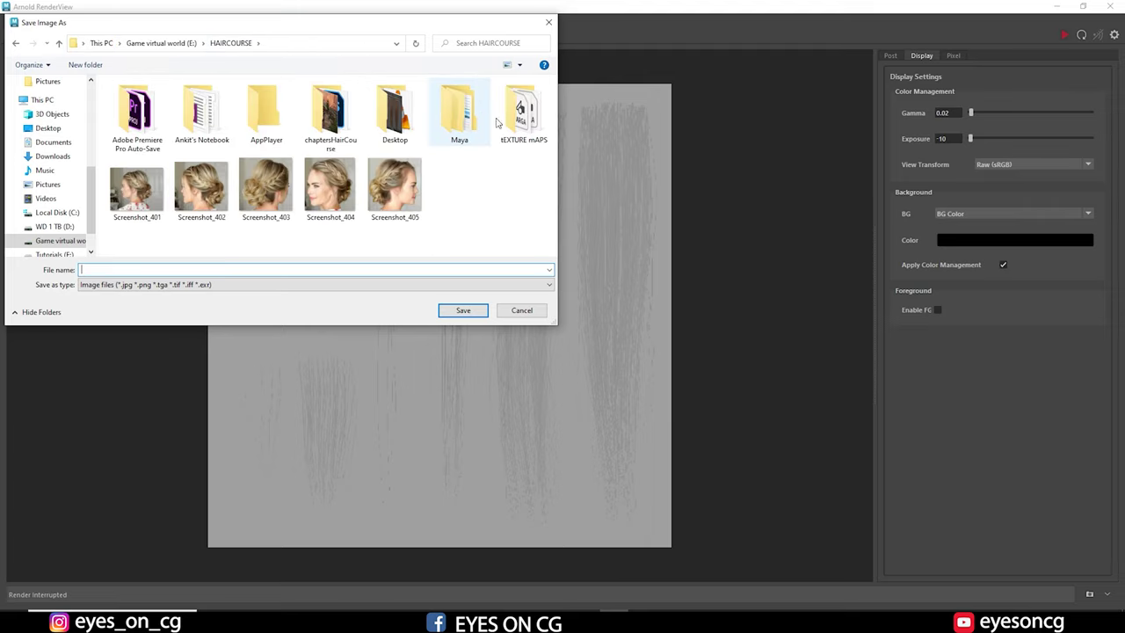
{"action": "double_click", "coordinate": [524, 110]}
{"action": "left_click", "coordinate": [292, 119]}
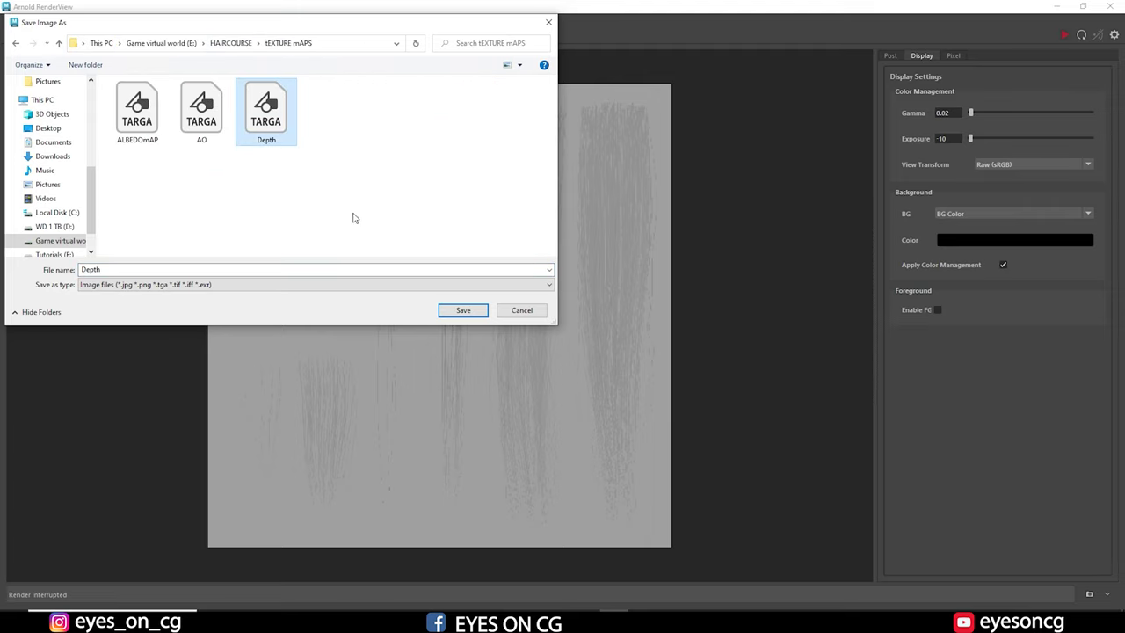
{"action": "left_click", "coordinate": [461, 310]}
{"action": "left_click", "coordinate": [587, 312]}
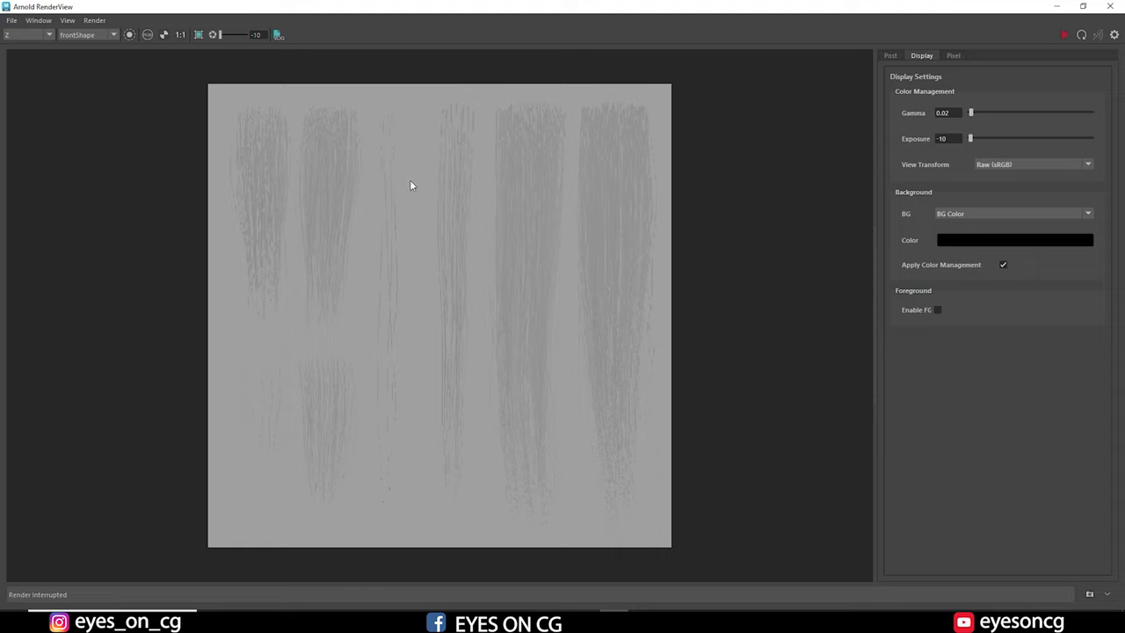
{"action": "left_click", "coordinate": [11, 21]}
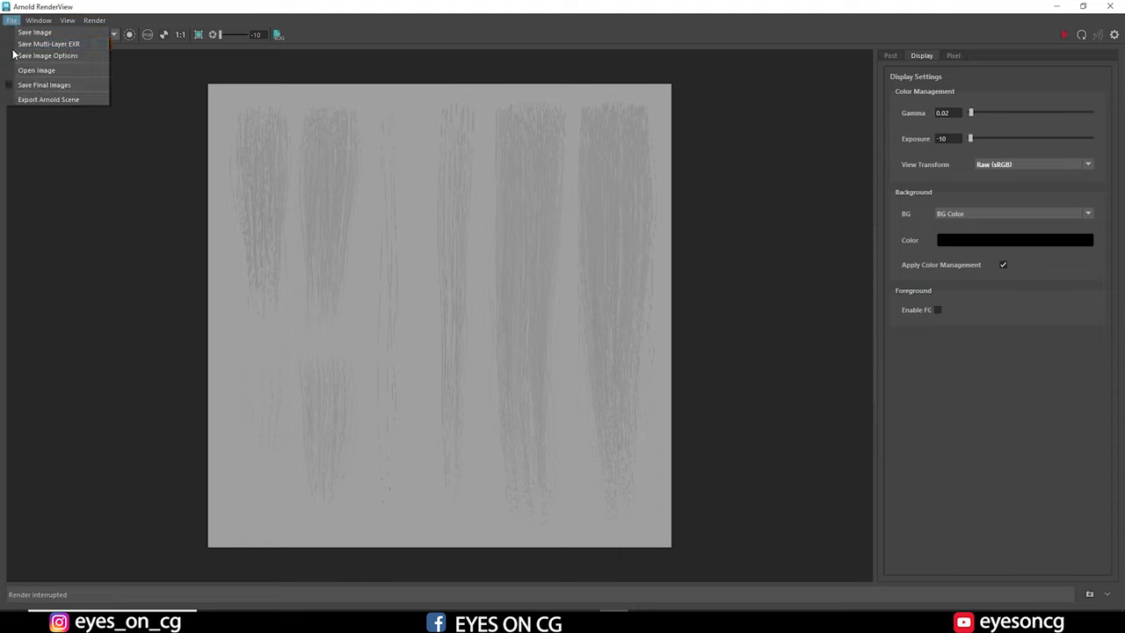
{"action": "left_click", "coordinate": [508, 604]}
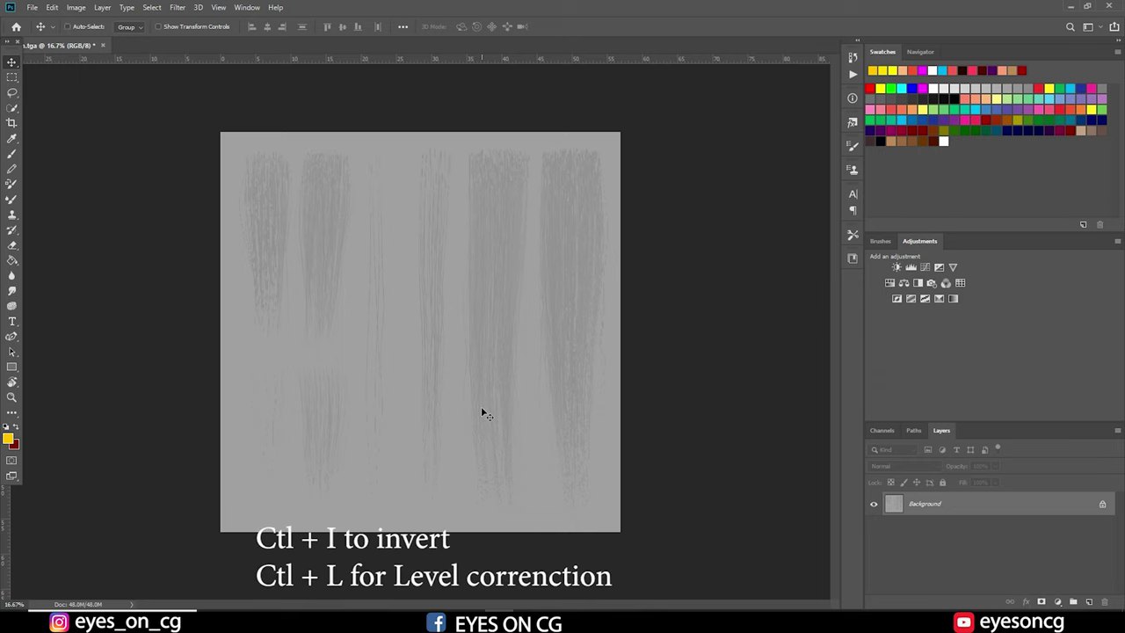
Invert the depth map and apply Levels of about 86 / 1.00 / 119.
{"action": "key", "text": "ctrl+i"}
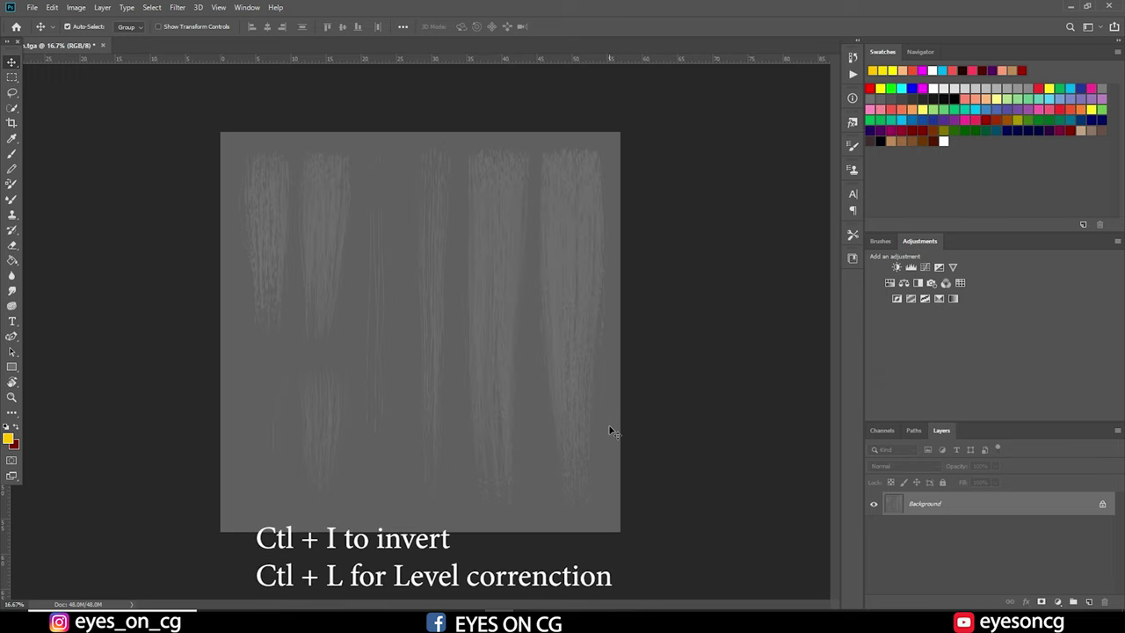
{"action": "key", "text": "ctrl+l"}
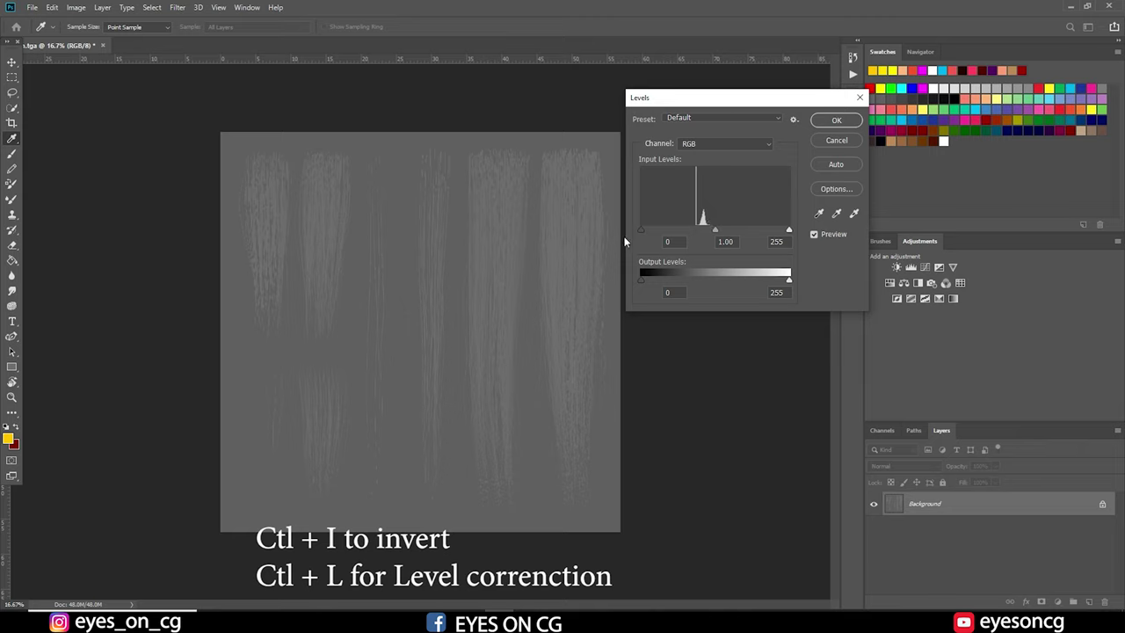
{"action": "left_click_drag", "start_coordinate": [641, 230], "coordinate": [693, 232]}
{"action": "left_click_drag", "start_coordinate": [789, 232], "coordinate": [710, 231]}
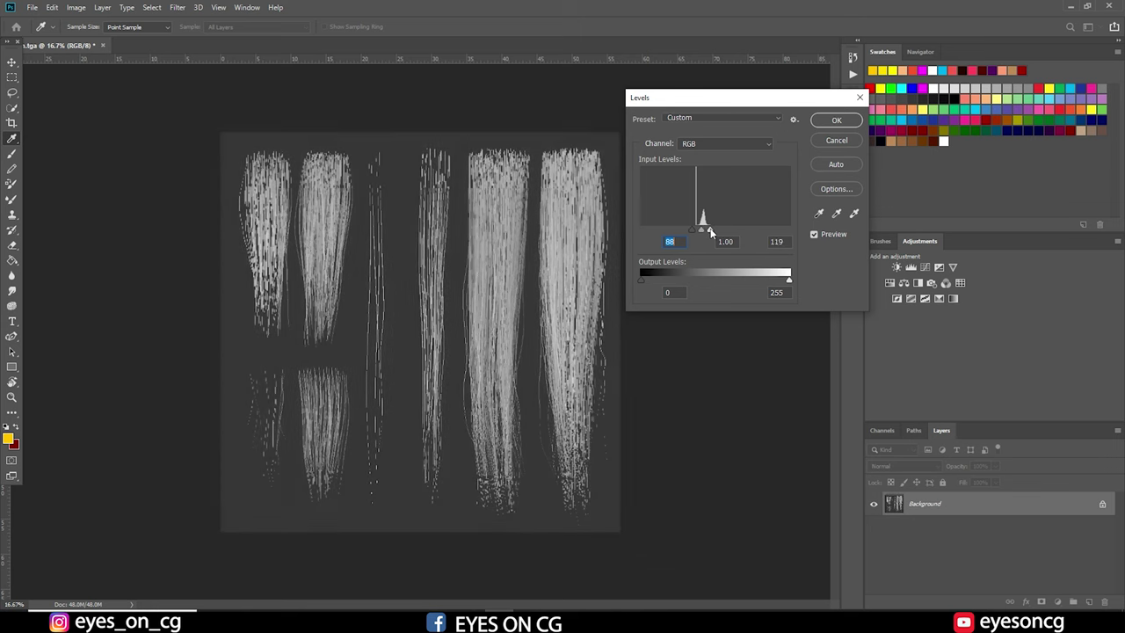
{"action": "left_click", "coordinate": [836, 121]}
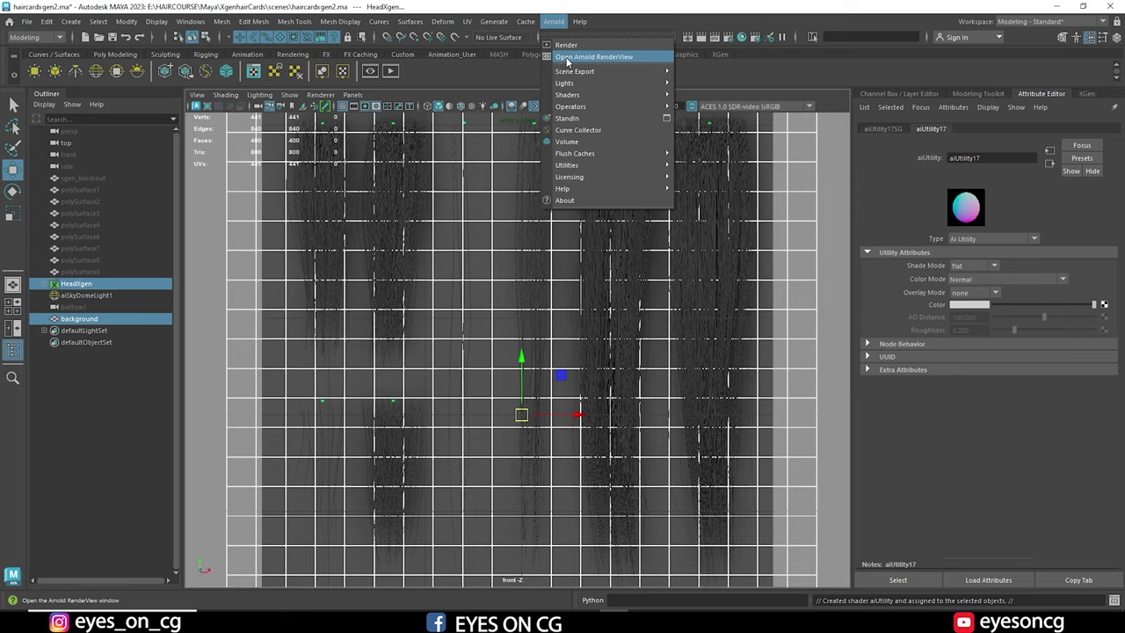
Reopen Arnold RenderView and change the display gamma from 0.02 back to 1.
{"action": "left_click", "coordinate": [567, 59]}
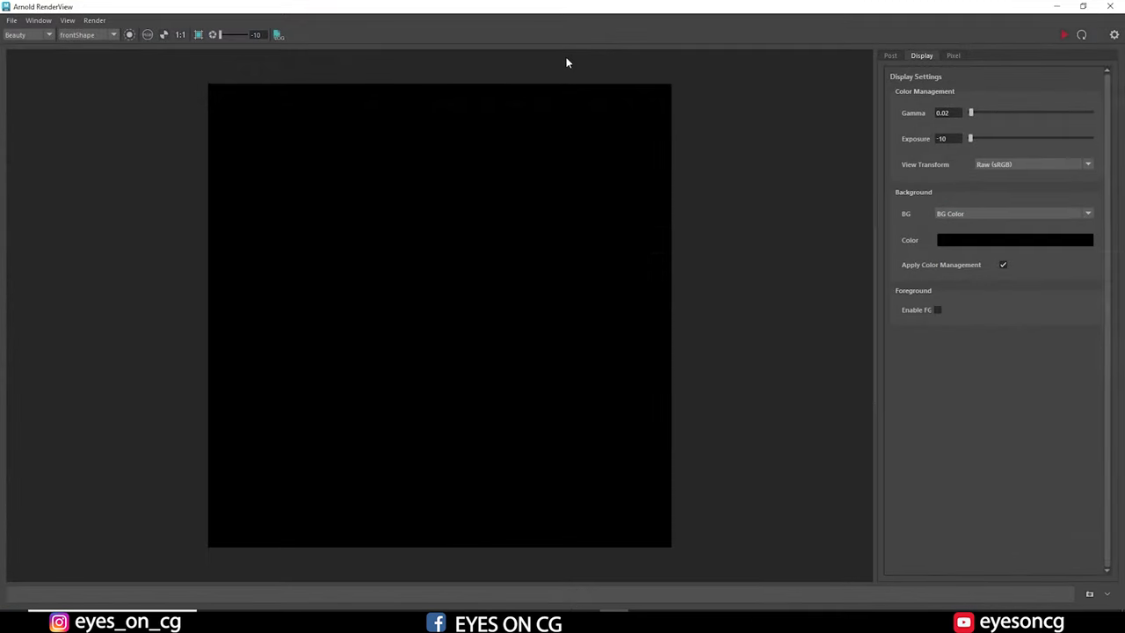
{"action": "left_click", "coordinate": [12, 21]}
{"action": "left_click", "coordinate": [19, 56]}
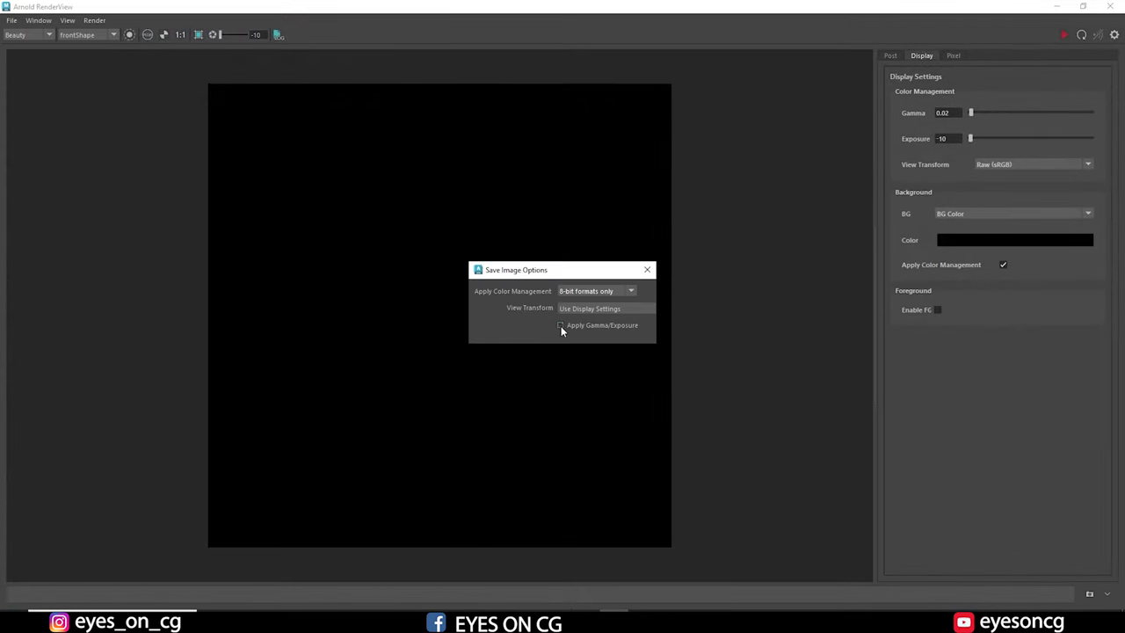
{"action": "left_click", "coordinate": [647, 270]}
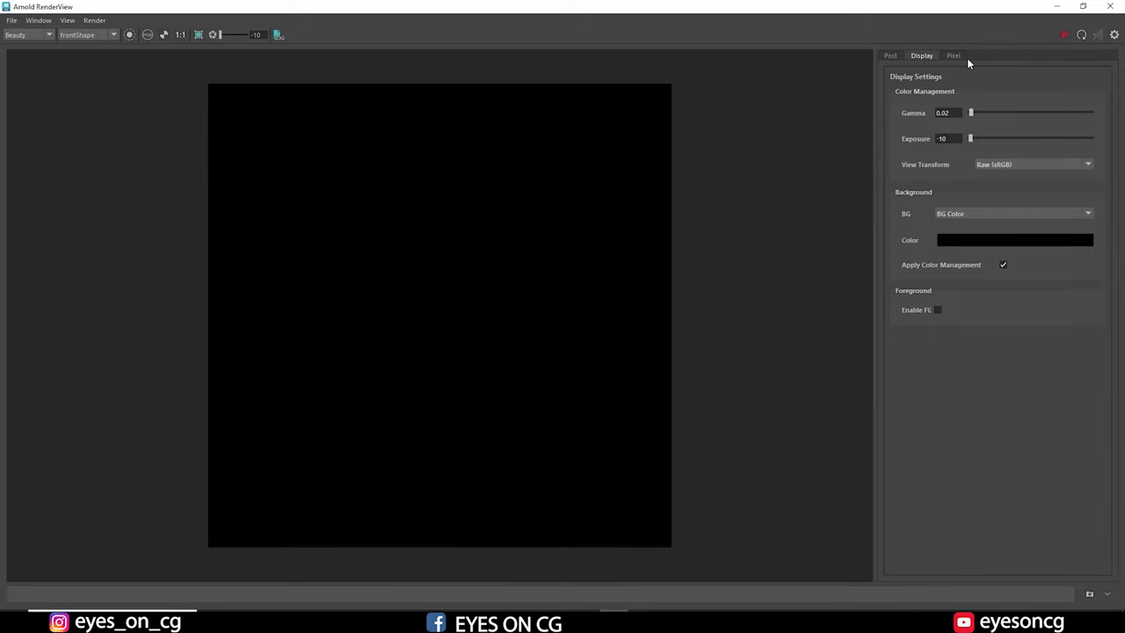
{"action": "left_click", "coordinate": [930, 120]}
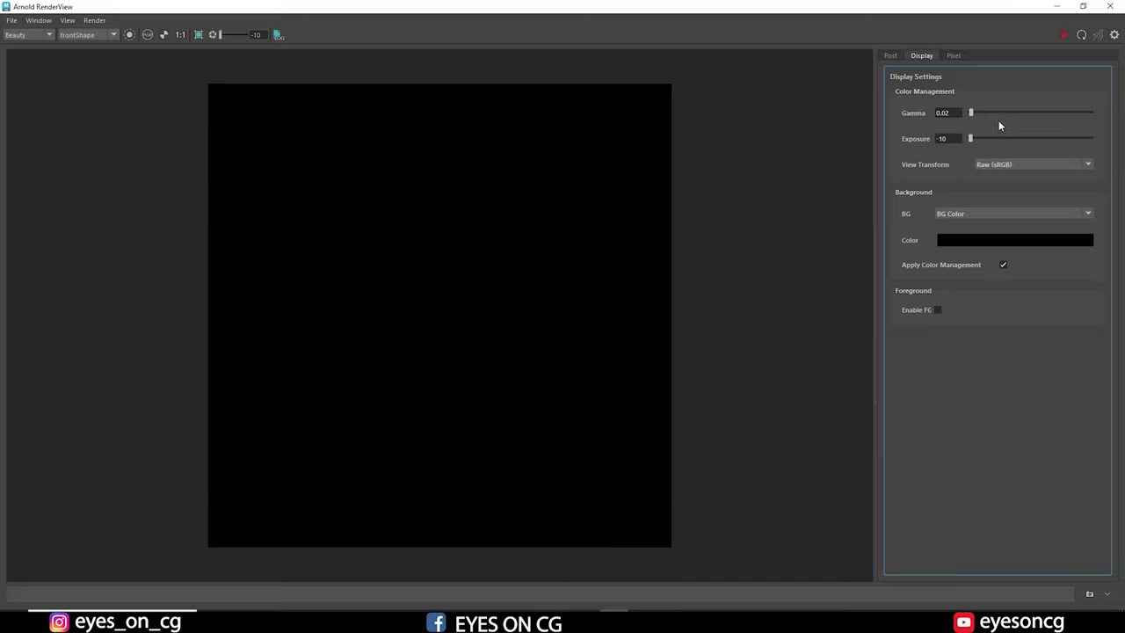
{"action": "left_click", "coordinate": [938, 112]}
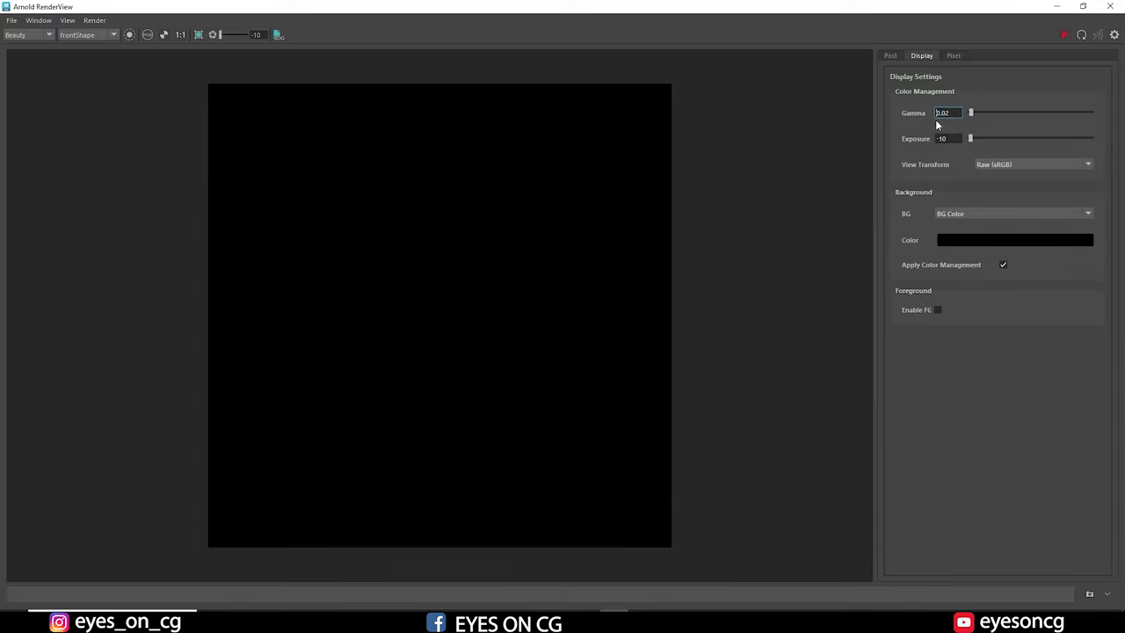
{"action": "key", "text": "BackSpace"}
{"action": "key", "text": "BackSpace"}
{"action": "key", "text": "BackSpace"}
{"action": "key", "text": "BackSpace"}
{"action": "type", "text": "1"}
{"action": "left_click", "coordinate": [942, 138]}
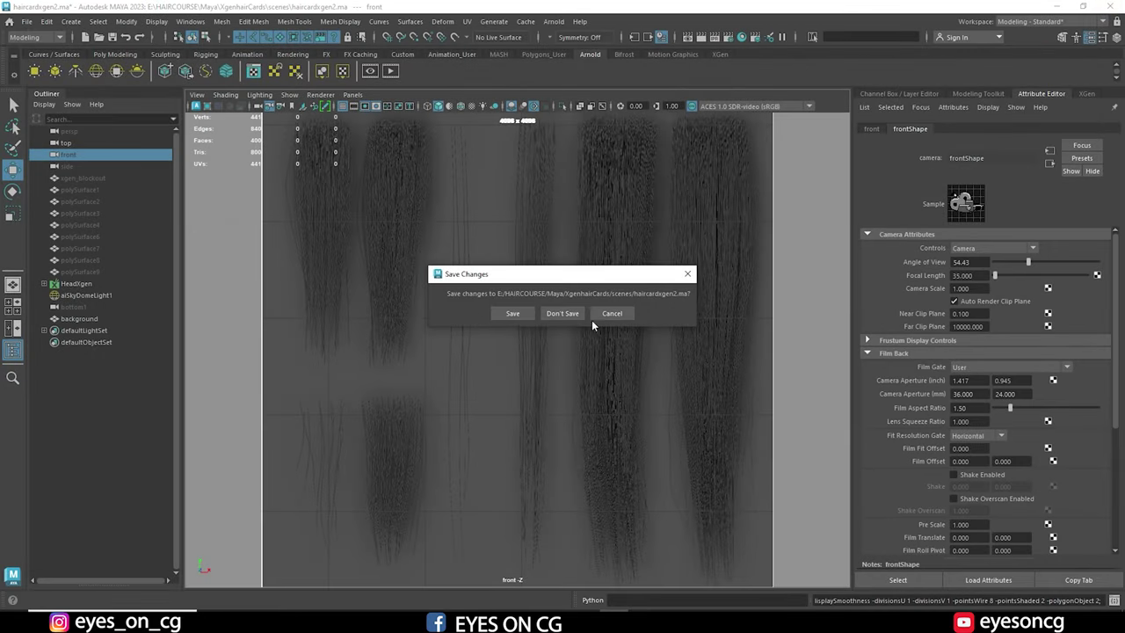
Cancel the save prompt, select background and HeadXgen, and bring up the material marking menu.
{"action": "left_click", "coordinate": [621, 314]}
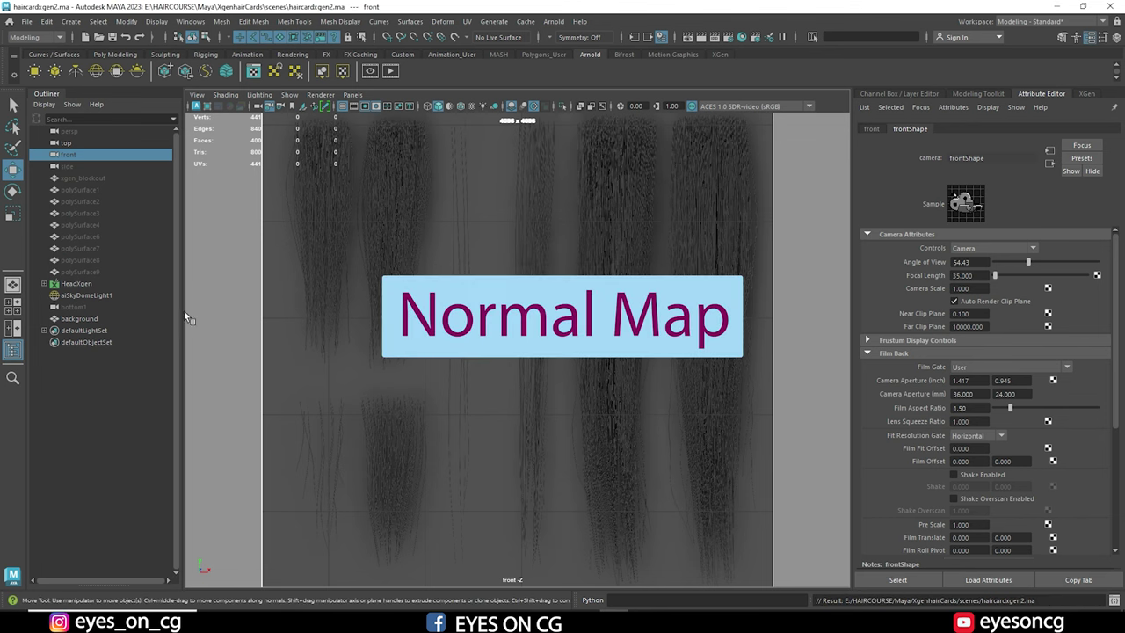
{"action": "left_click", "coordinate": [71, 319]}
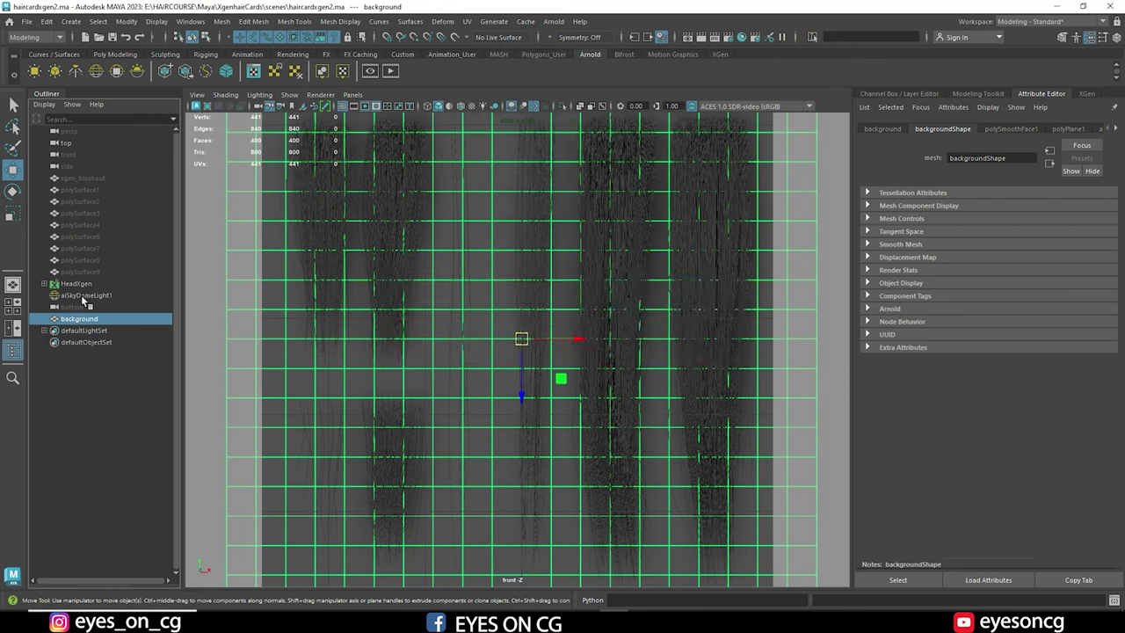
{"action": "left_click", "coordinate": [85, 285], "text": "ctrl"}
{"action": "right_click_drag", "start_coordinate": [413, 190], "coordinate": [415, 489]}
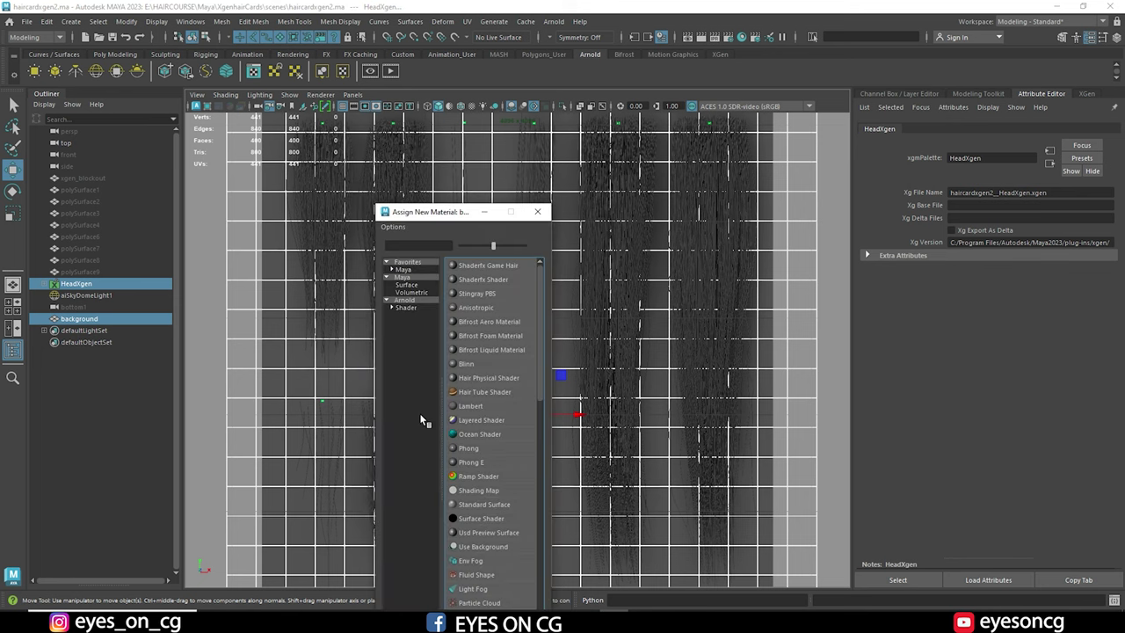
Assign a new Arnold aiUtility shader with Shade Mode flat and Color Mode Normal.
{"action": "left_click", "coordinate": [404, 299]}
{"action": "left_click", "coordinate": [467, 518]}
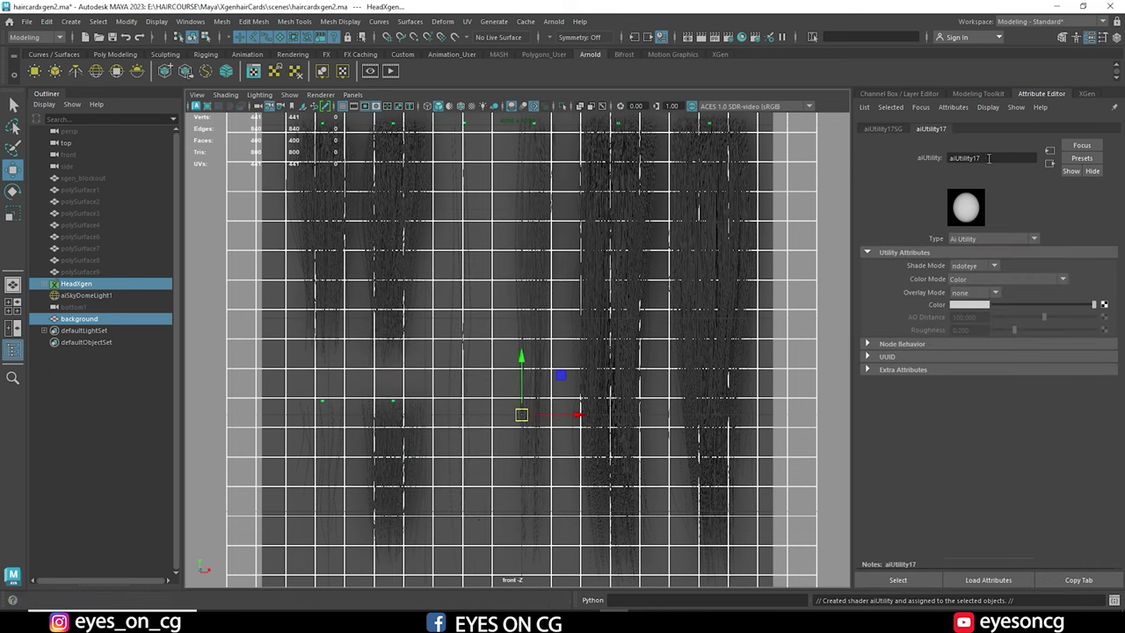
{"action": "left_click", "coordinate": [993, 266]}
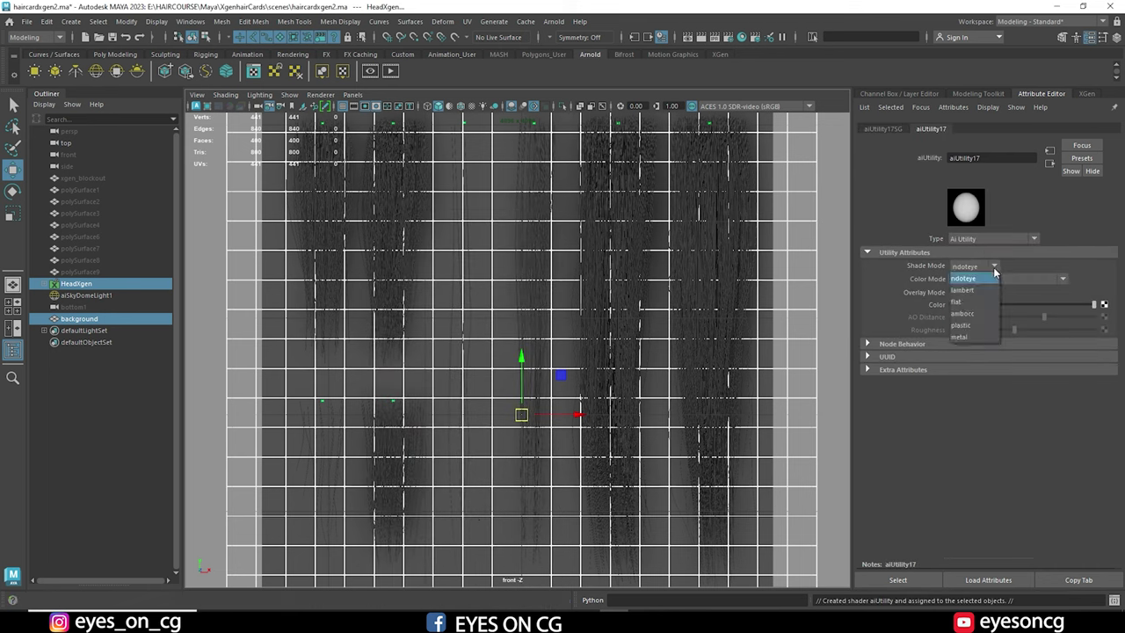
{"action": "left_click", "coordinate": [967, 302]}
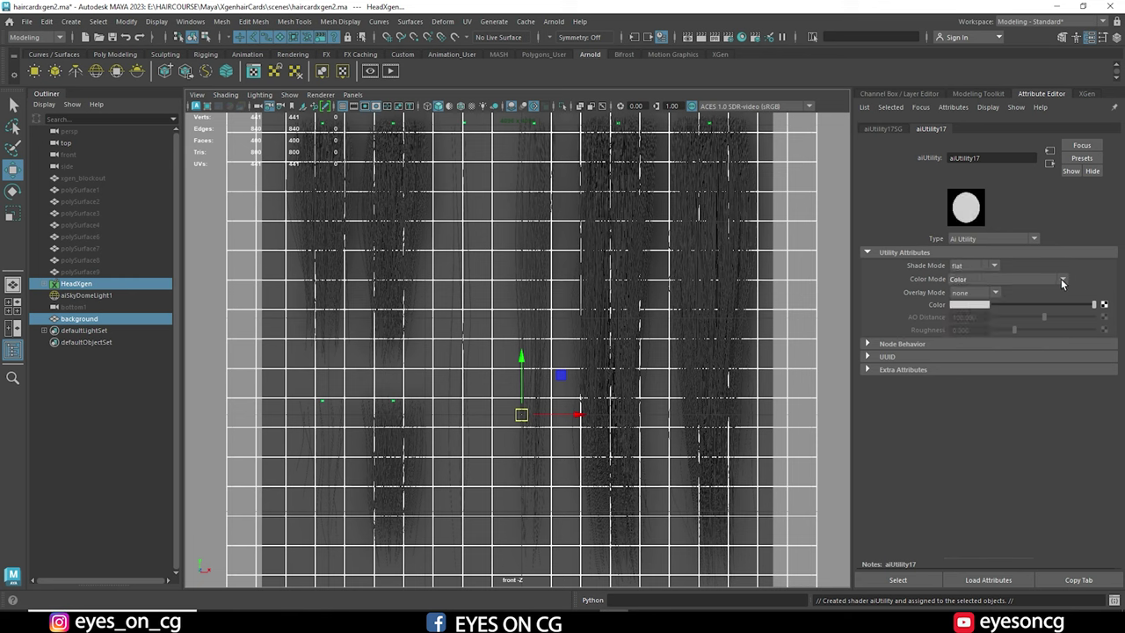
{"action": "left_click", "coordinate": [1064, 281]}
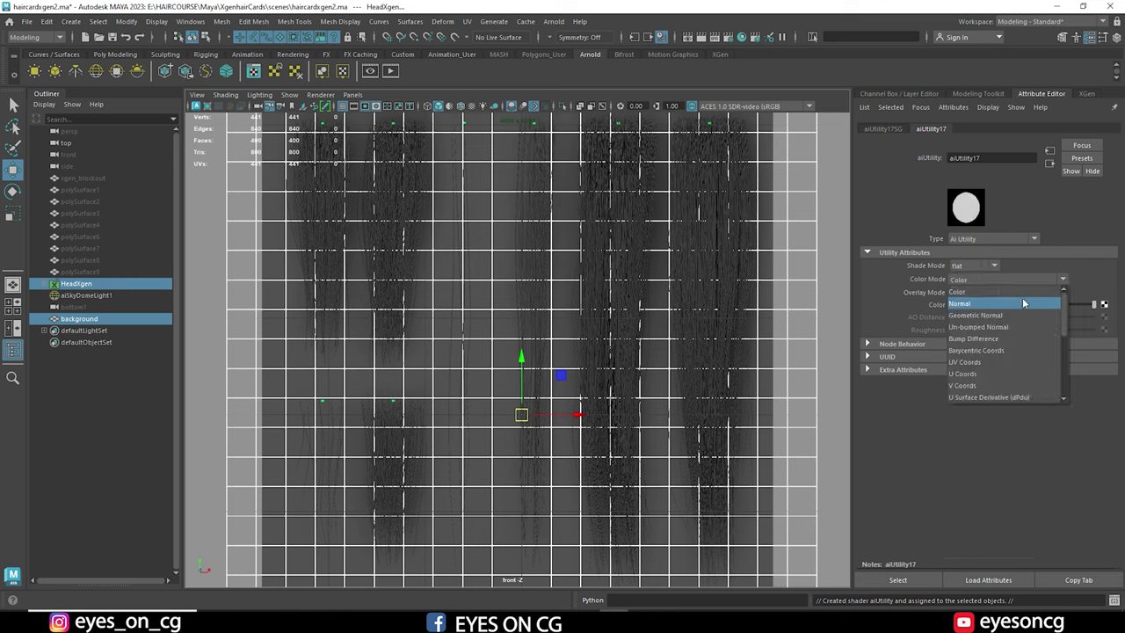
{"action": "left_click", "coordinate": [1015, 303]}
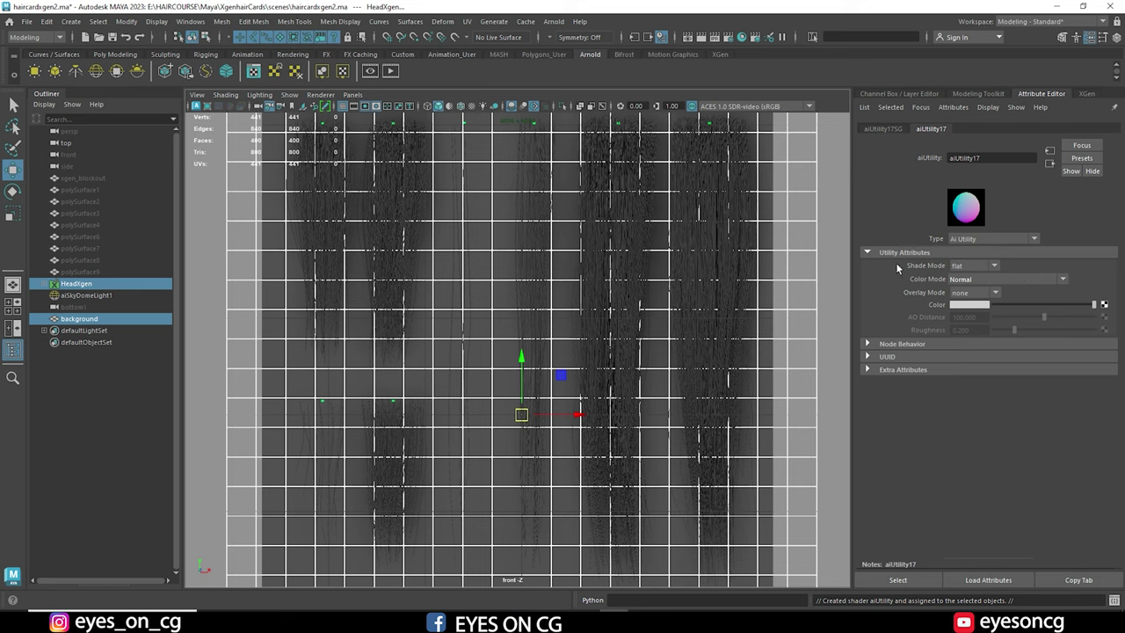
{"action": "key", "text": "space"}
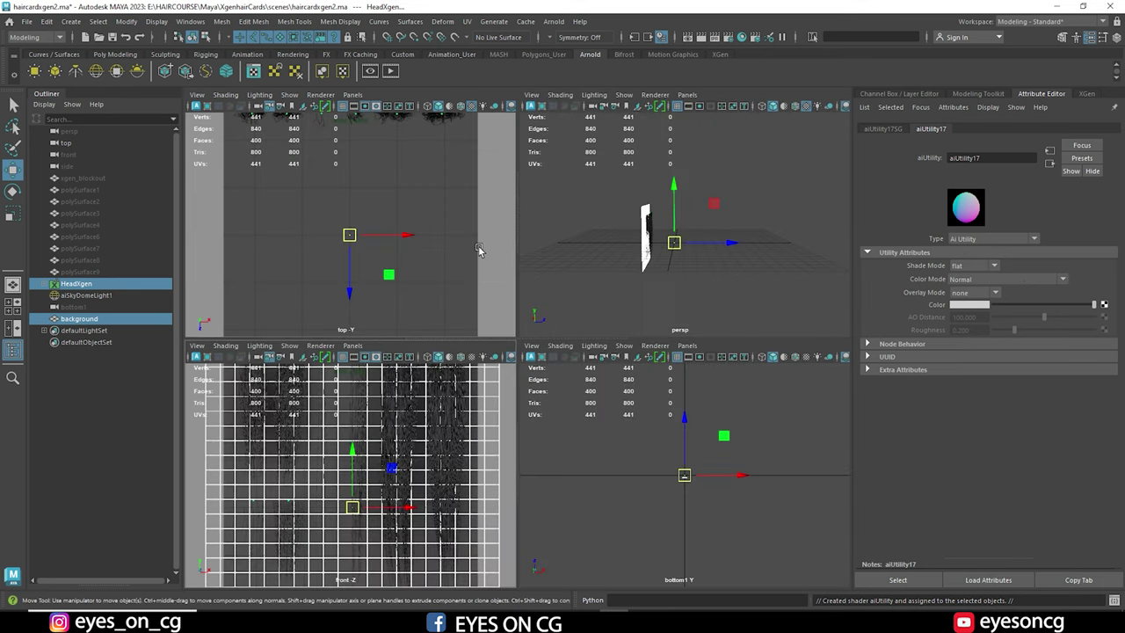
Render the front view as a normal map using the Raw (sRGB) view transform.
{"action": "key", "text": "space"}
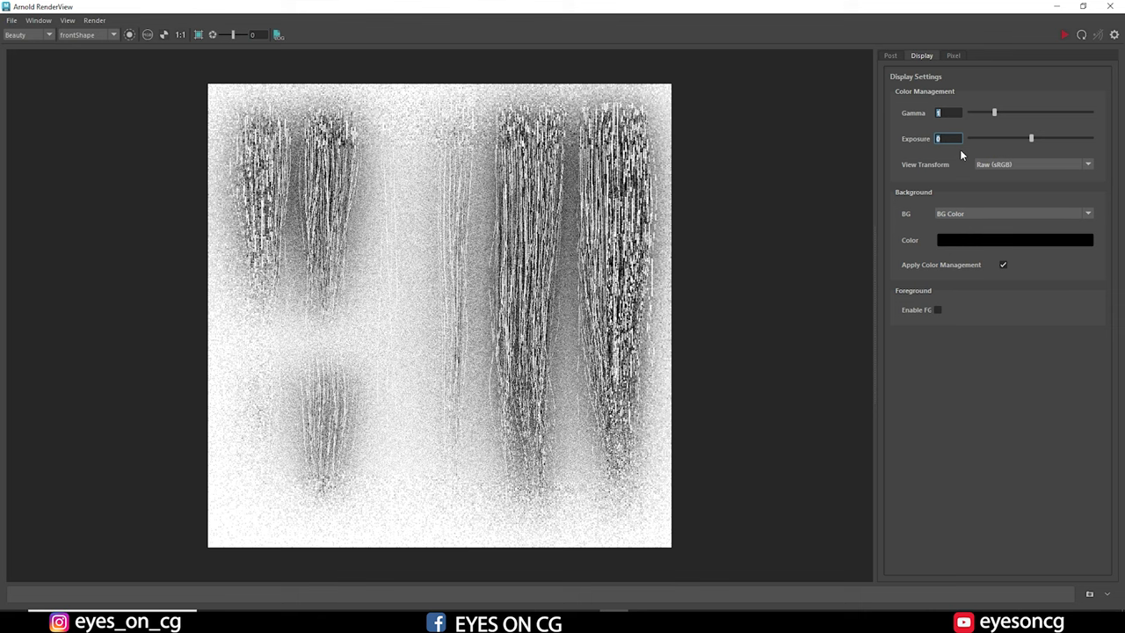
{"action": "left_click", "coordinate": [1067, 163]}
{"action": "left_click", "coordinate": [1015, 205]}
{"action": "left_click", "coordinate": [1059, 36]}
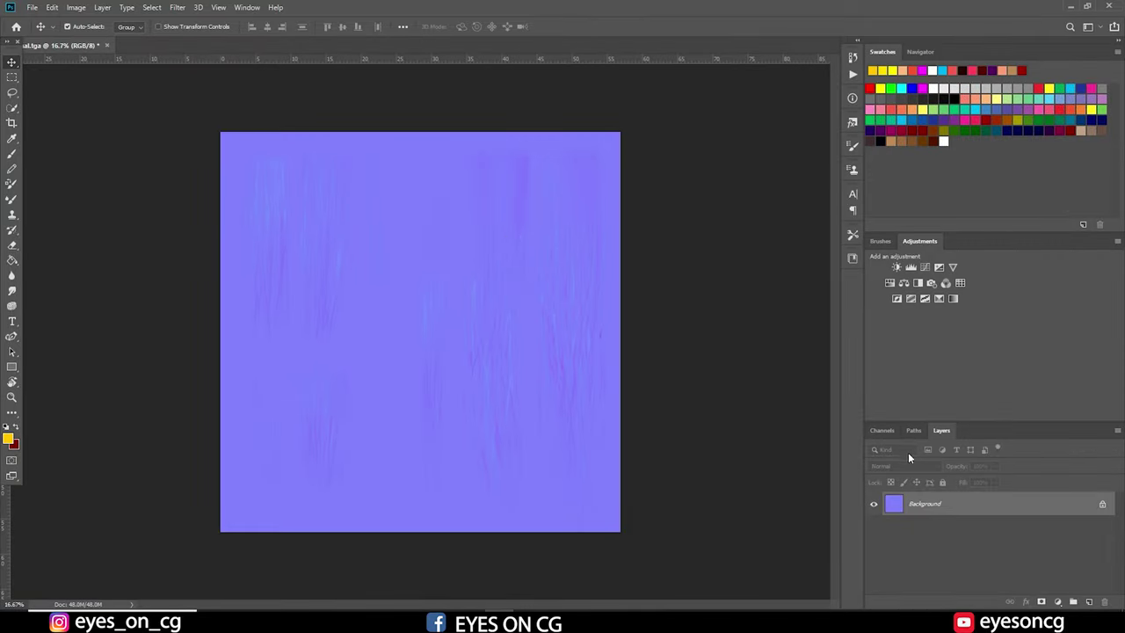
Duplicate the layer twice into Background copy and Background copy 2, then hide Background copy.
{"action": "right_click", "coordinate": [927, 504]}
{"action": "left_click", "coordinate": [970, 378]}
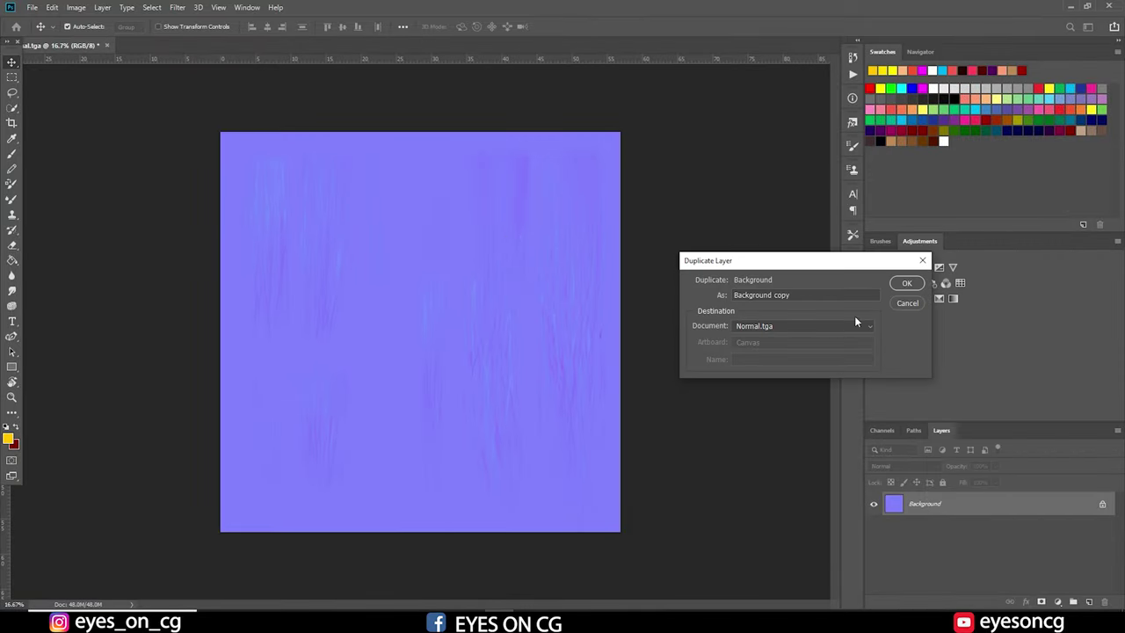
{"action": "left_click", "coordinate": [906, 285]}
{"action": "right_click", "coordinate": [950, 511]}
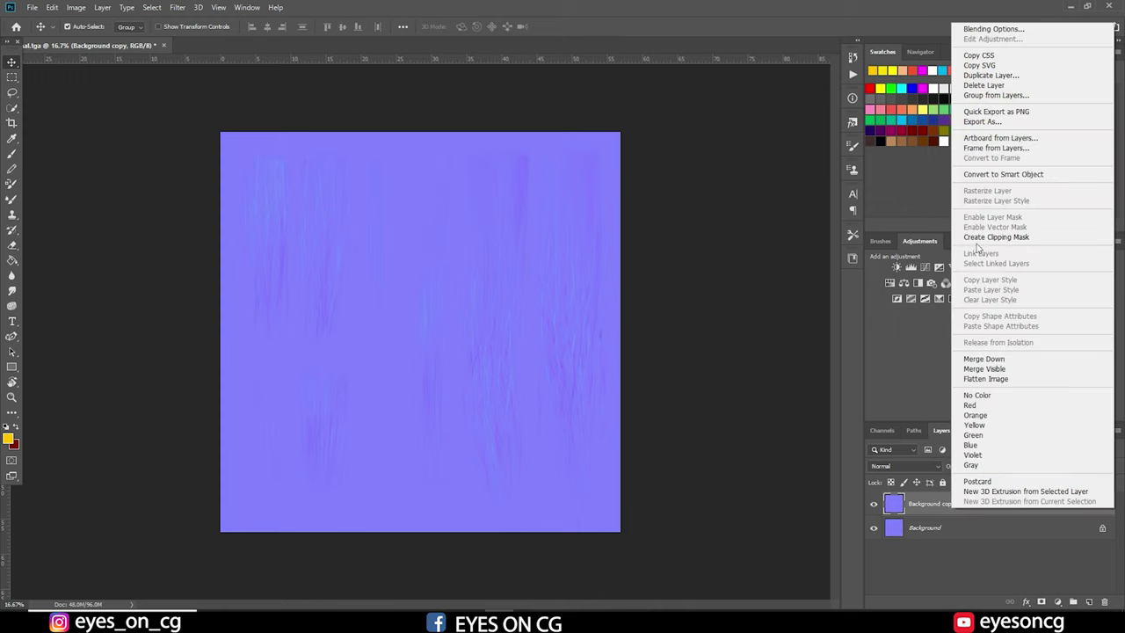
{"action": "left_click", "coordinate": [993, 77]}
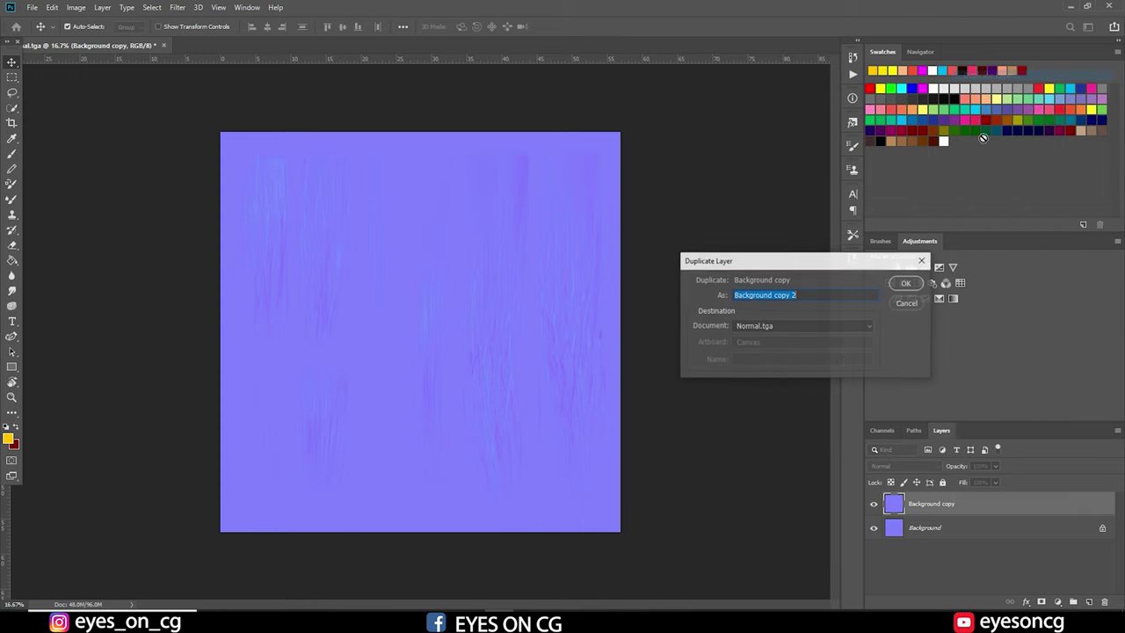
{"action": "left_click", "coordinate": [906, 283]}
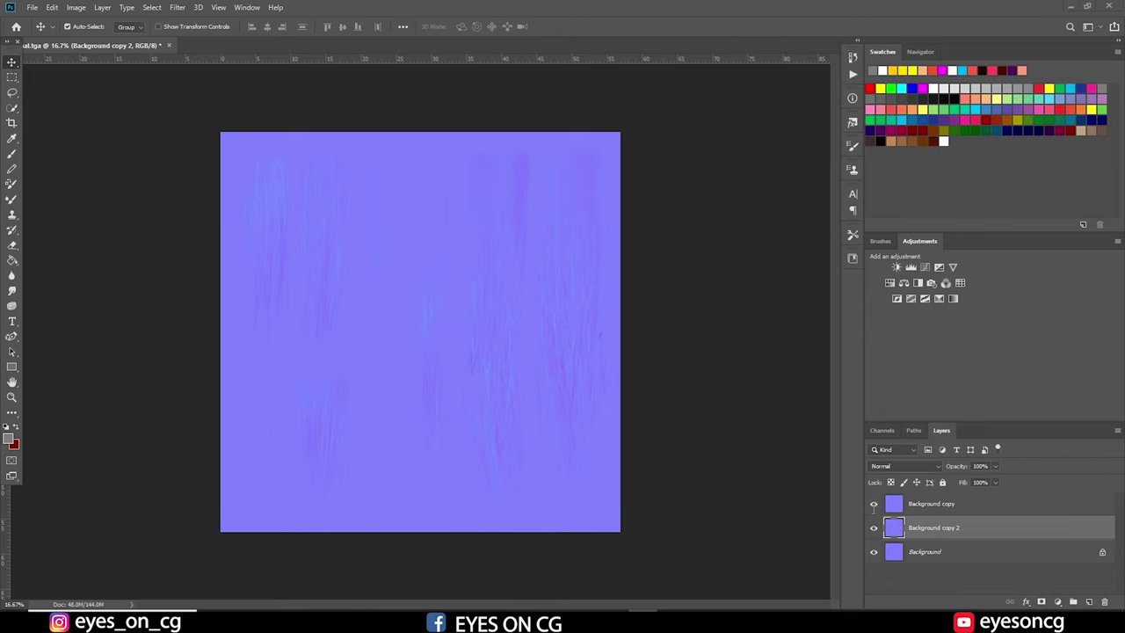
{"action": "left_click", "coordinate": [873, 505]}
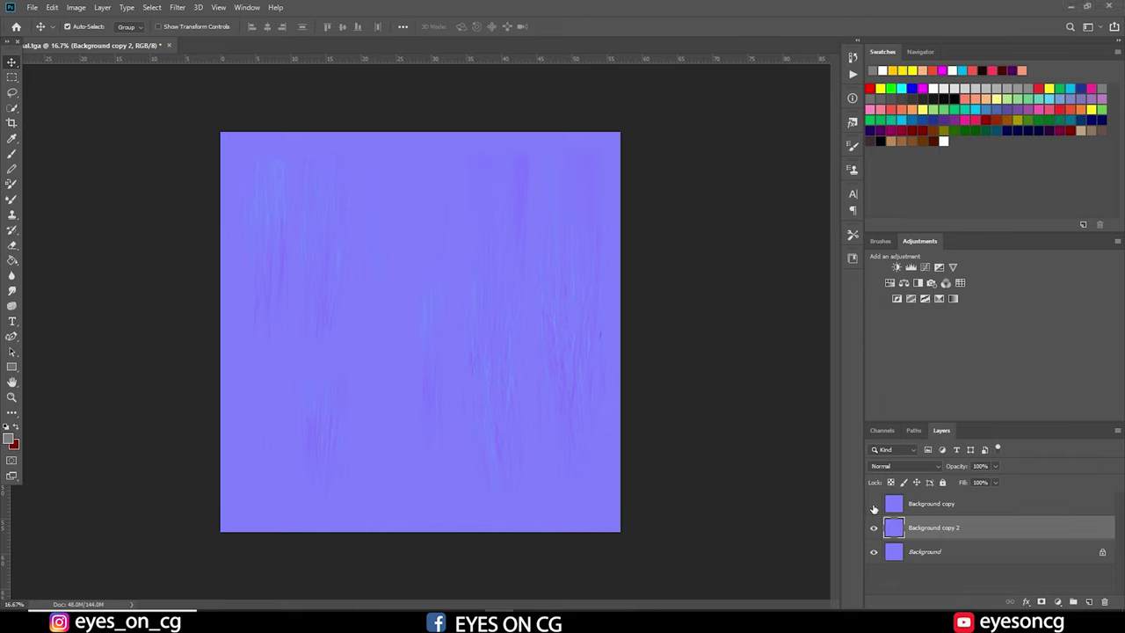
Set the foreground colour to RGB 125, 125, 125 and fill the Blue channel with it.
{"action": "left_click", "coordinate": [881, 430]}
{"action": "key", "text": "ctrl+5"}
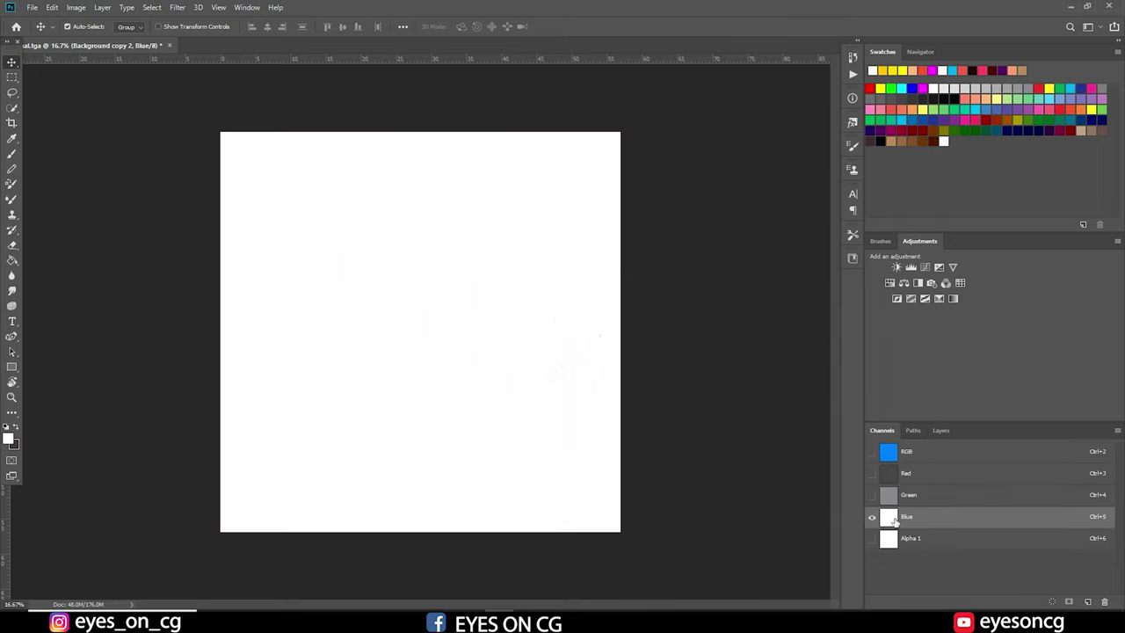
{"action": "left_click", "coordinate": [9, 437]}
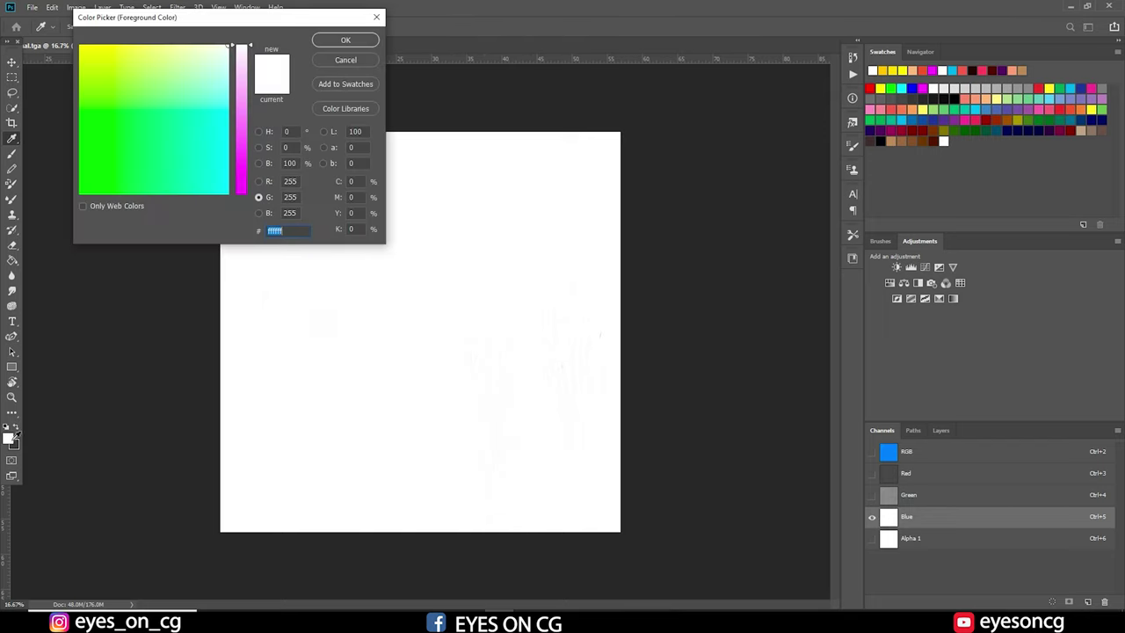
{"action": "double_click", "coordinate": [290, 182]}
{"action": "left_click_drag", "start_coordinate": [286, 183], "coordinate": [285, 184]}
{"action": "type", "text": "125"}
{"action": "double_click", "coordinate": [290, 197]}
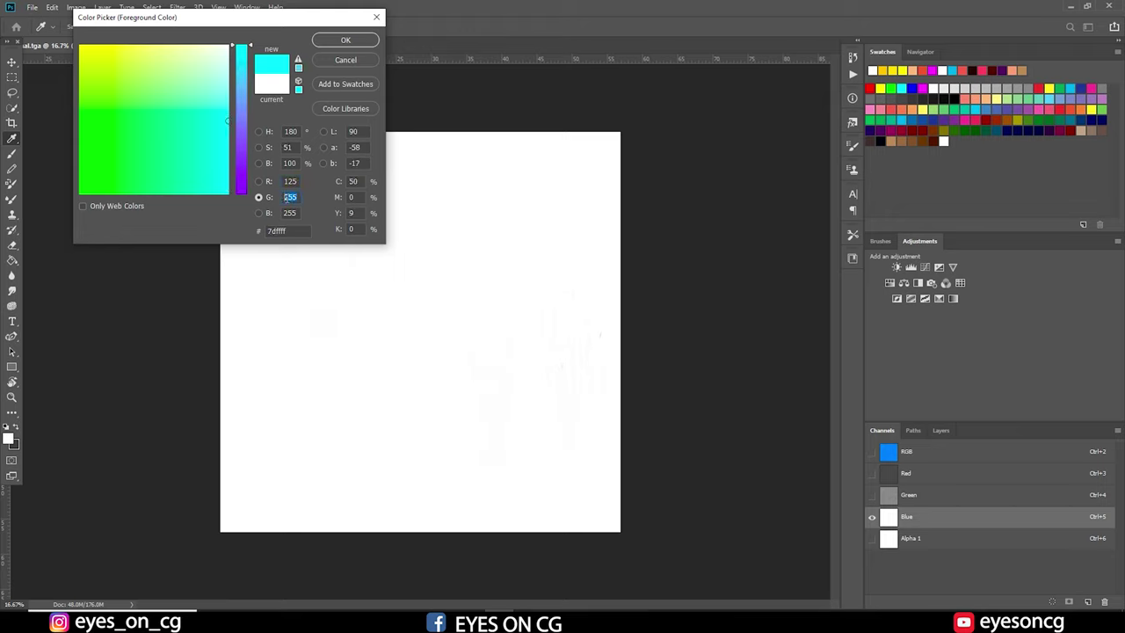
{"action": "type", "text": "125"}
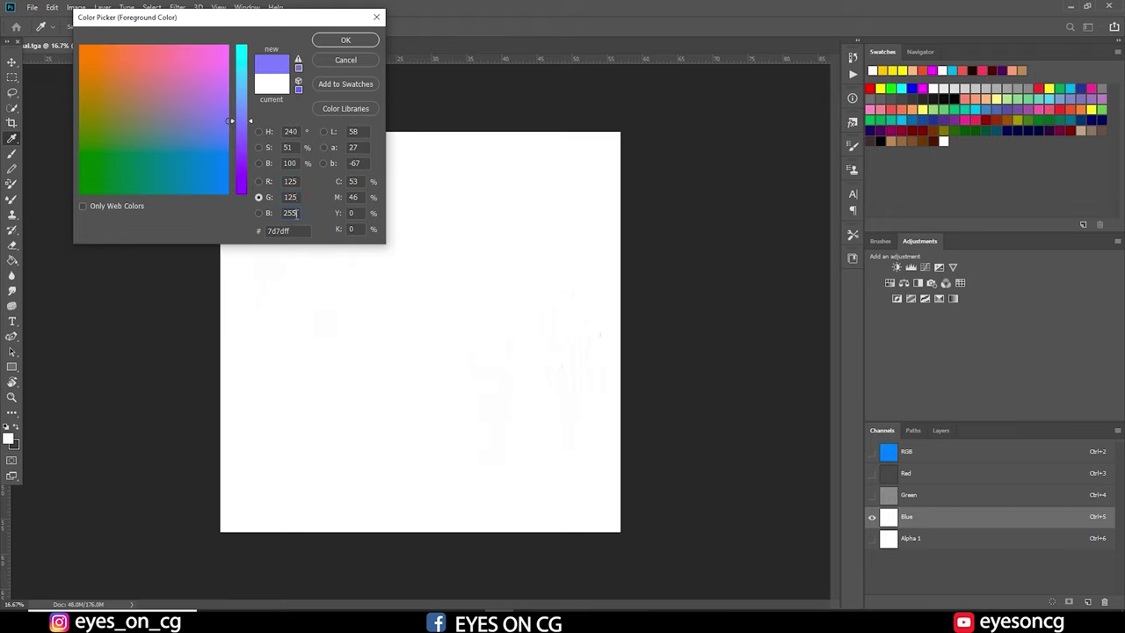
{"action": "double_click", "coordinate": [295, 214]}
{"action": "type", "text": "125"}
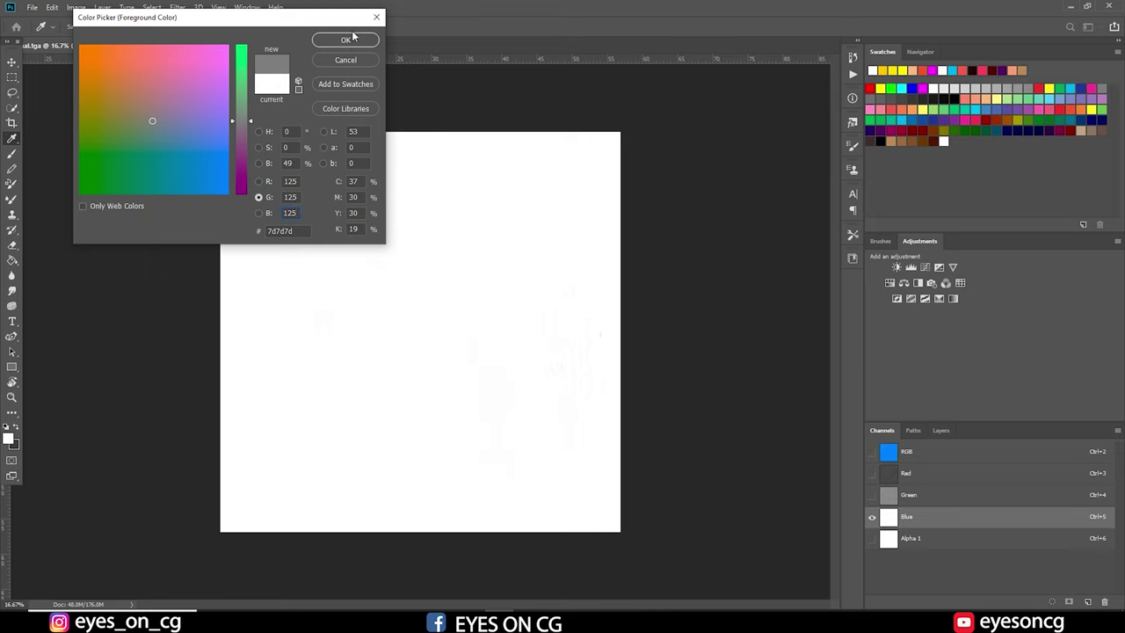
{"action": "left_click", "coordinate": [347, 39]}
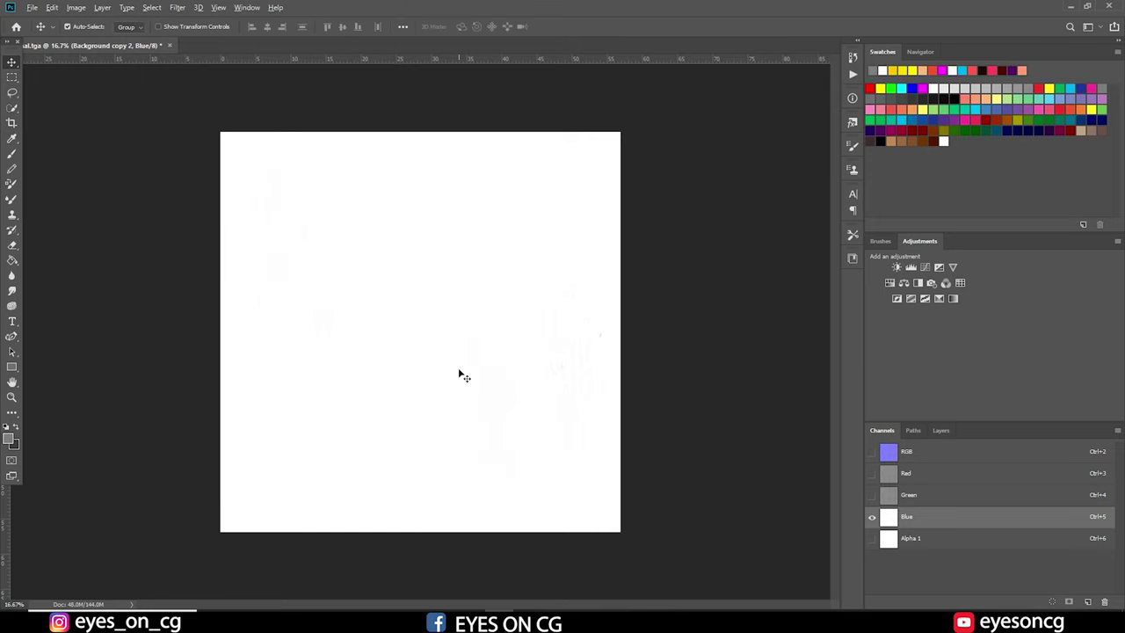
{"action": "key", "text": "alt+Delete"}
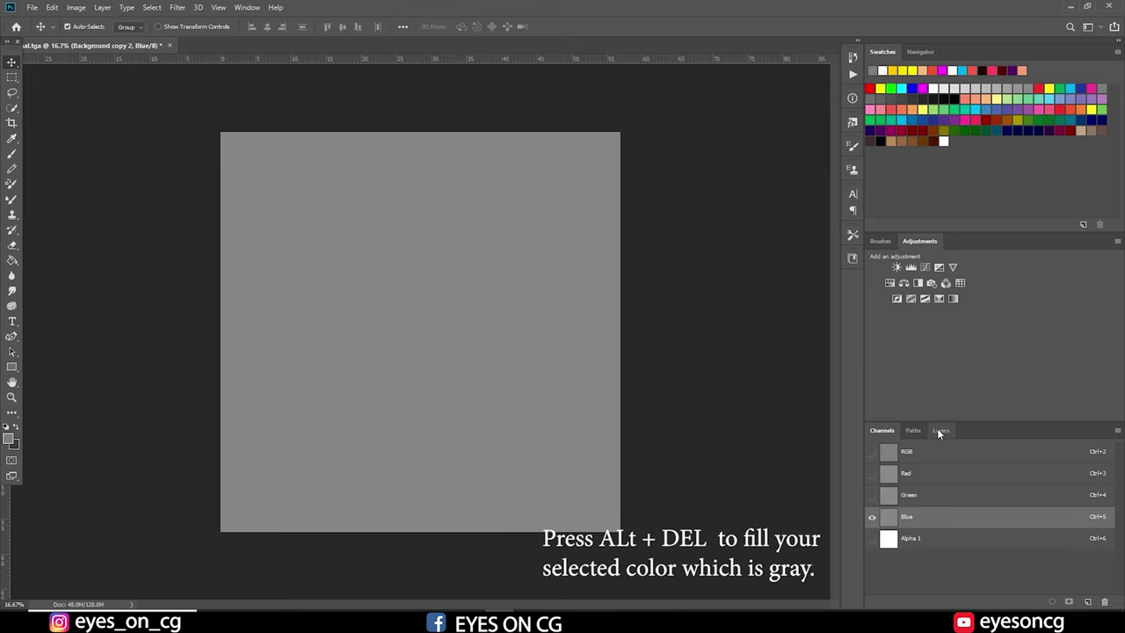
Set Background copy 2 to Overlay blending, then select and show Background copy.
{"action": "left_click", "coordinate": [939, 430]}
{"action": "left_click", "coordinate": [901, 510]}
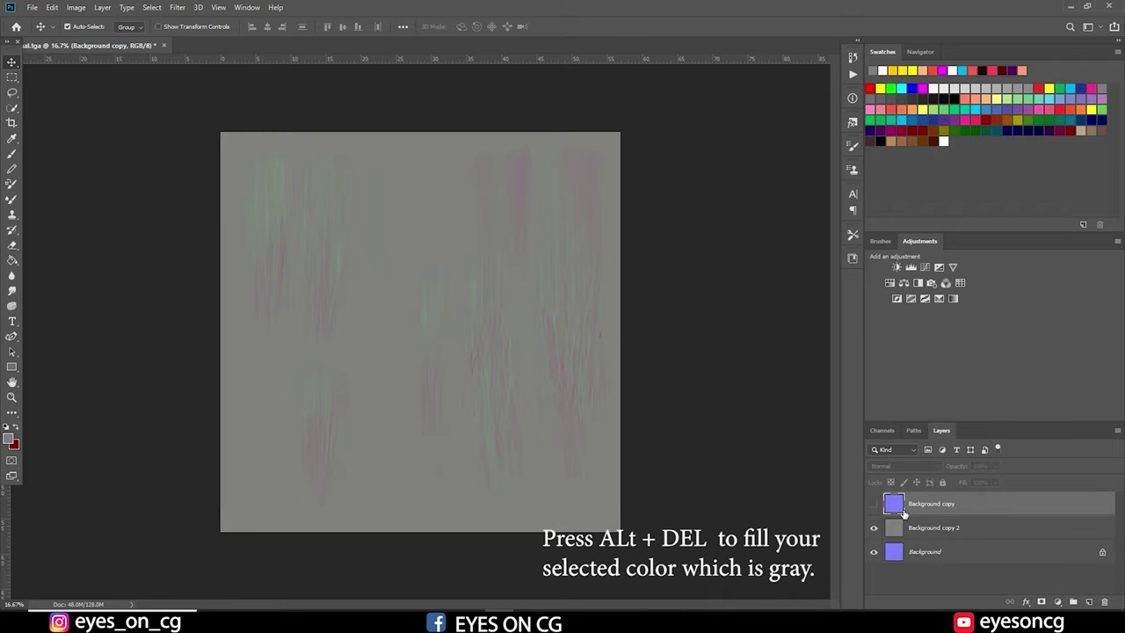
{"action": "left_click", "coordinate": [883, 431]}
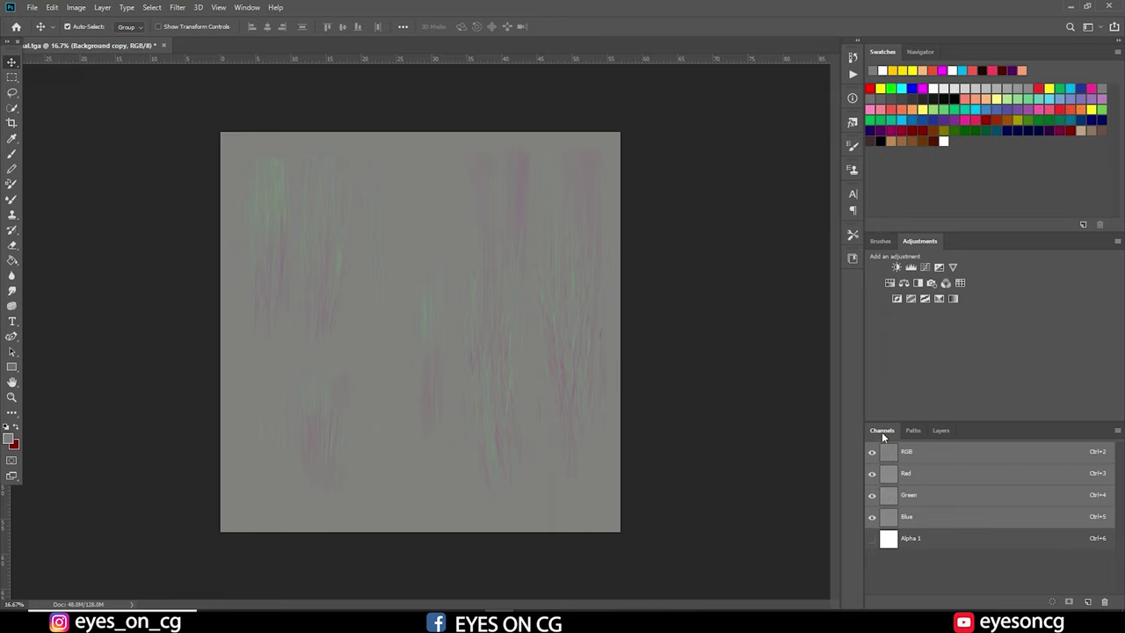
{"action": "left_click", "coordinate": [939, 430]}
{"action": "key", "text": "ctrl+j"}
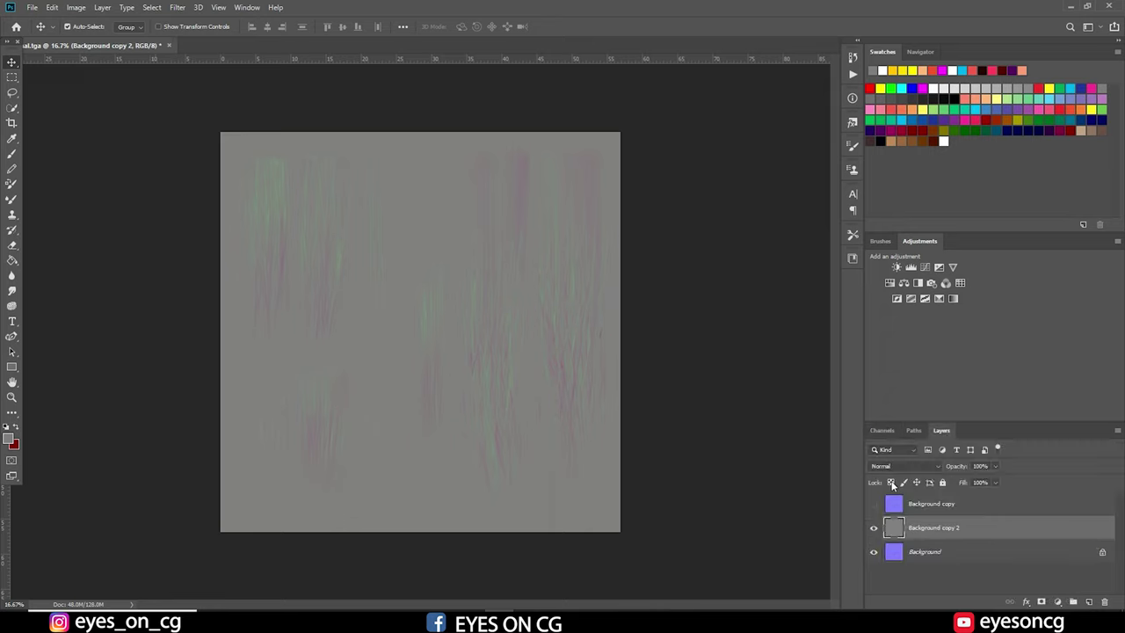
{"action": "left_click", "coordinate": [896, 466]}
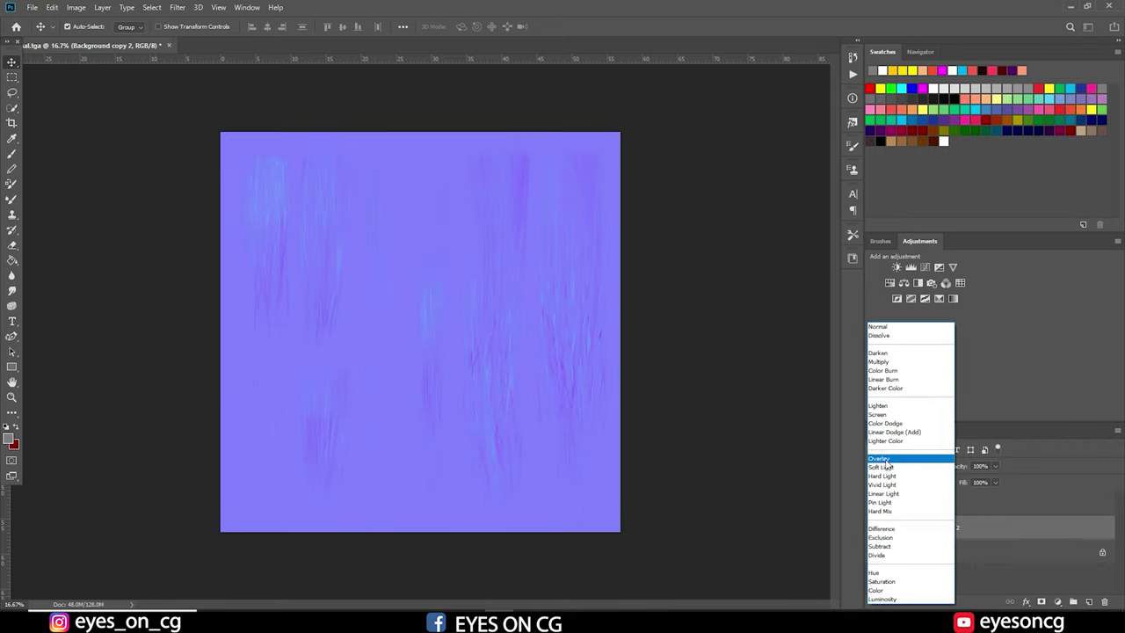
{"action": "left_click", "coordinate": [886, 459]}
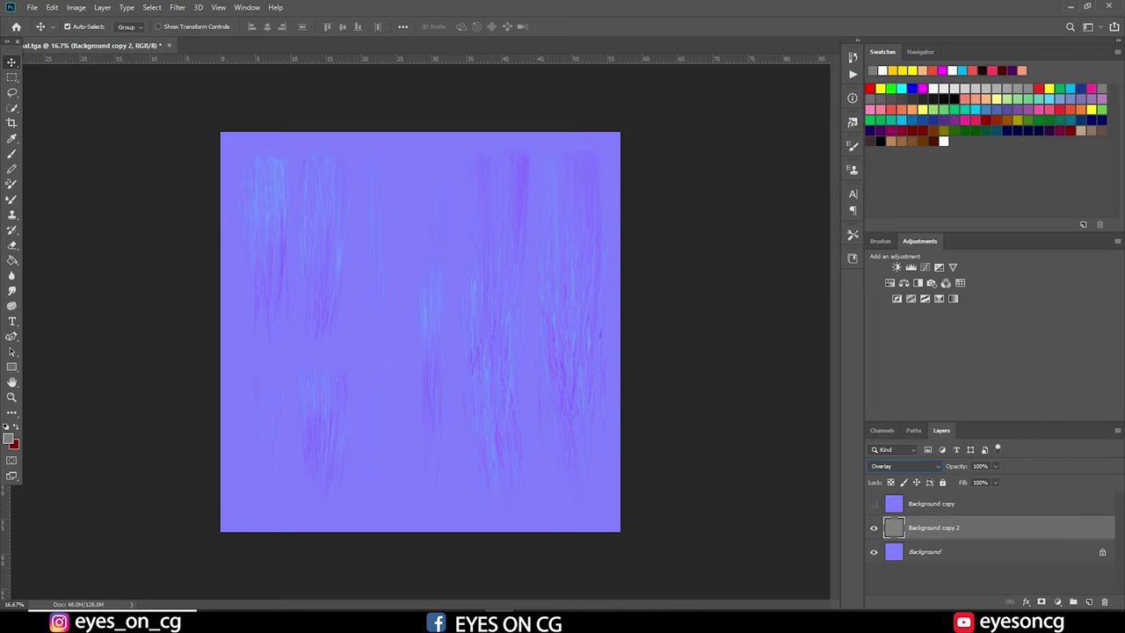
{"action": "left_click", "coordinate": [914, 504]}
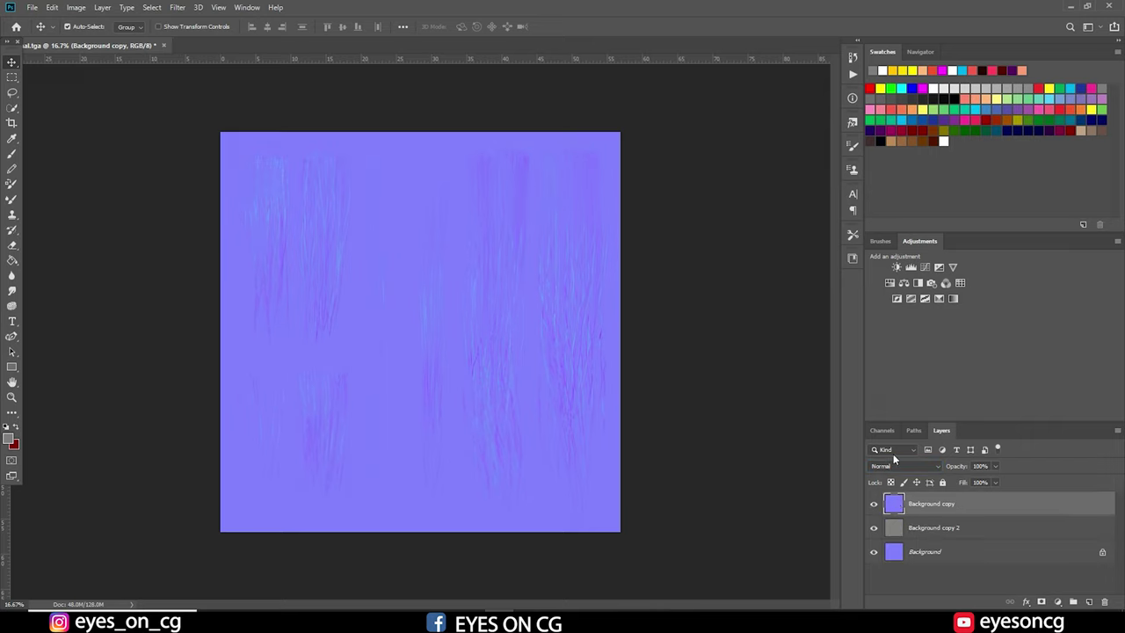
{"action": "left_click", "coordinate": [882, 430]}
With the Green channel selected, set the foreground colour to white (255, 255, 255).
{"action": "left_click", "coordinate": [914, 497]}
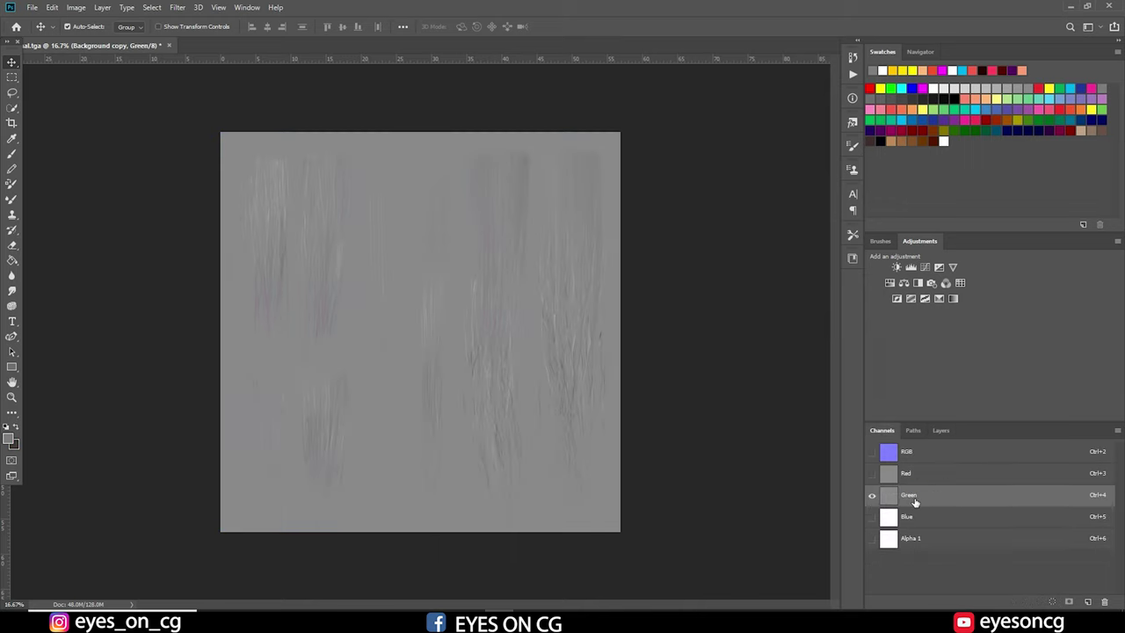
{"action": "left_click", "coordinate": [9, 441]}
{"action": "left_click_drag", "start_coordinate": [150, 110], "coordinate": [103, 80]}
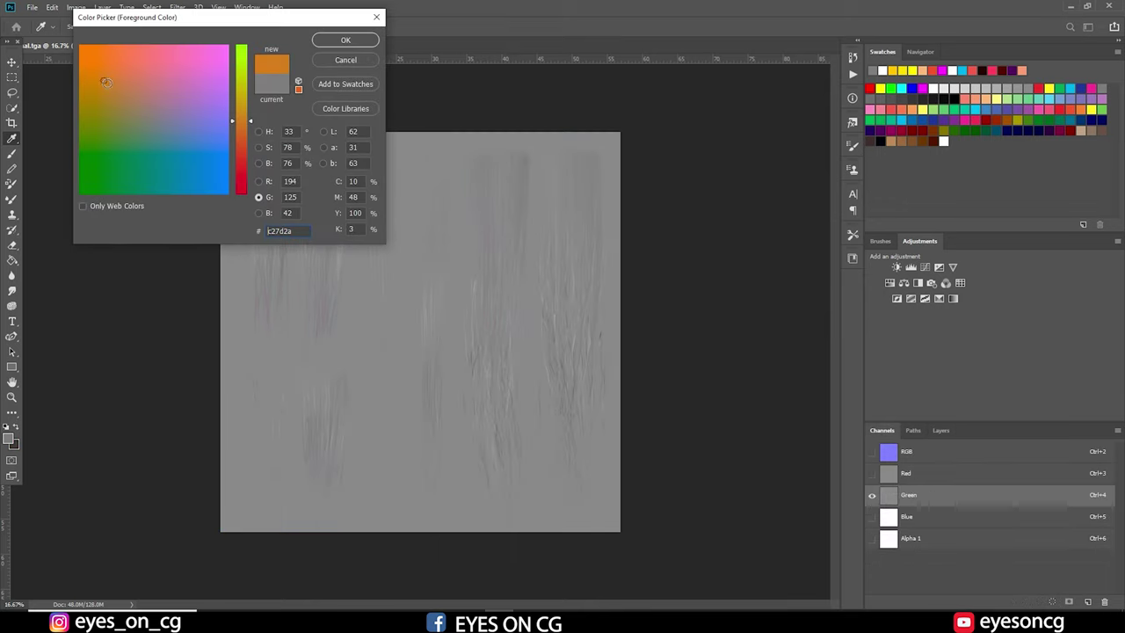
{"action": "double_click", "coordinate": [289, 181]}
{"action": "type", "text": "28"}
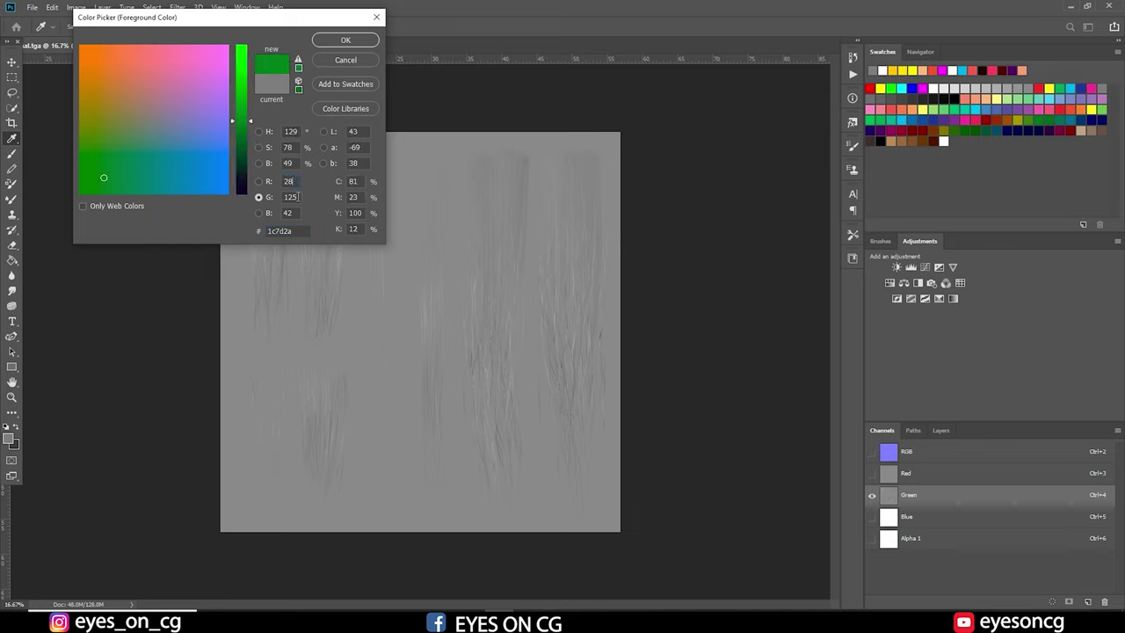
{"action": "key", "text": "BackSpace"}
{"action": "key", "text": "BackSpace"}
{"action": "type", "text": "255"}
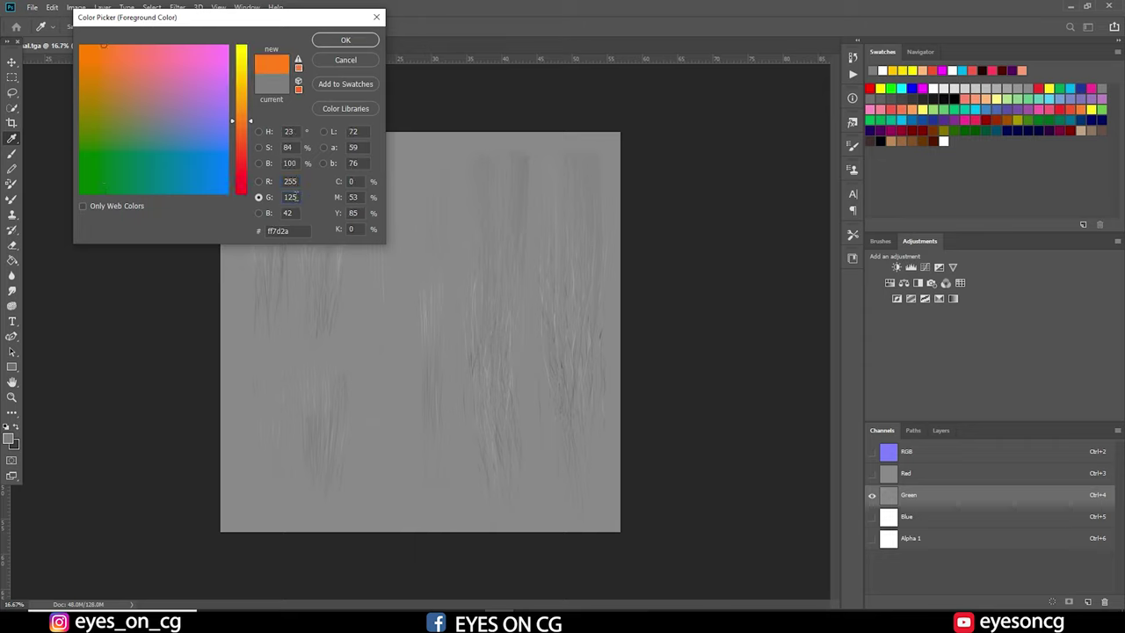
{"action": "double_click", "coordinate": [291, 197]}
{"action": "type", "text": "255"}
{"action": "double_click", "coordinate": [290, 212]}
{"action": "type", "text": "255"}
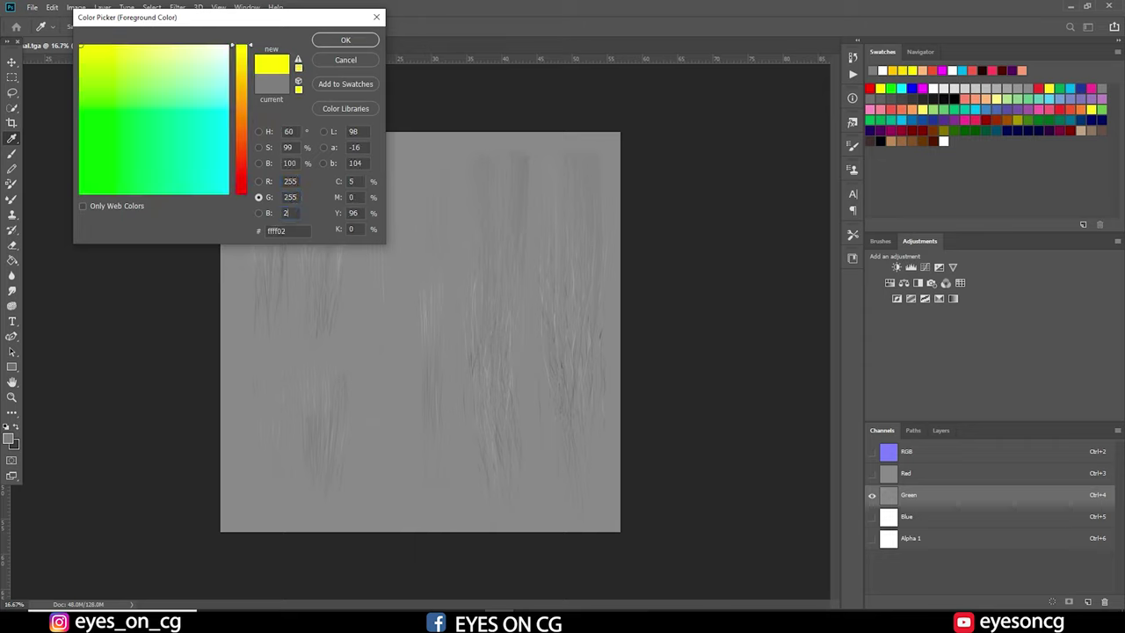
{"action": "left_click", "coordinate": [346, 42]}
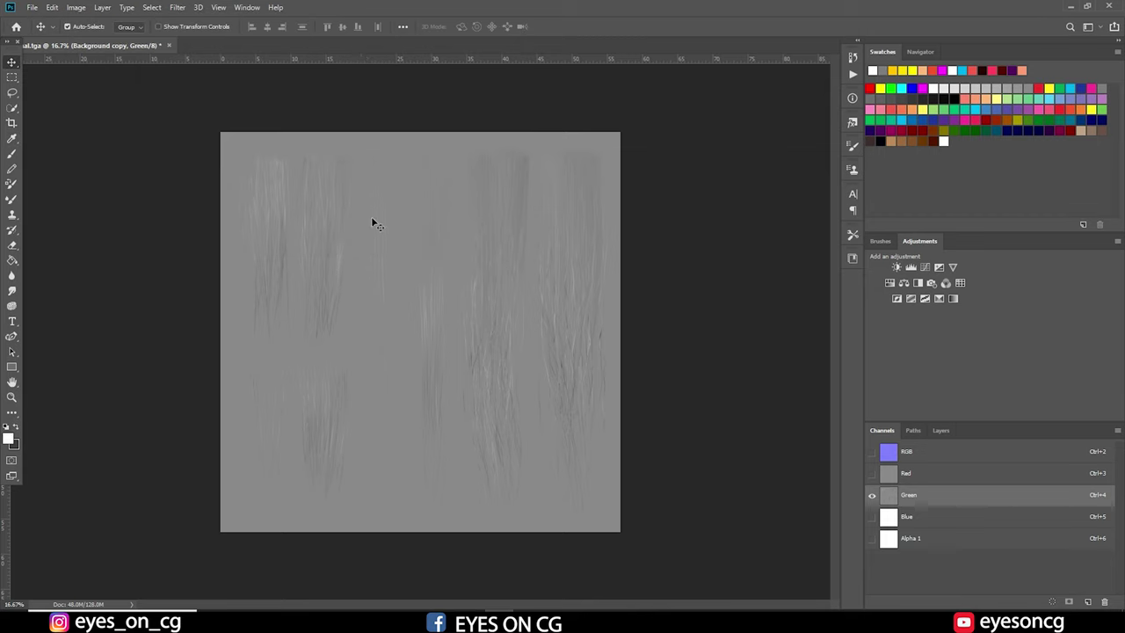
Fill Background copy's Green and Red channels with white.
{"action": "key", "text": "alt+Delete"}
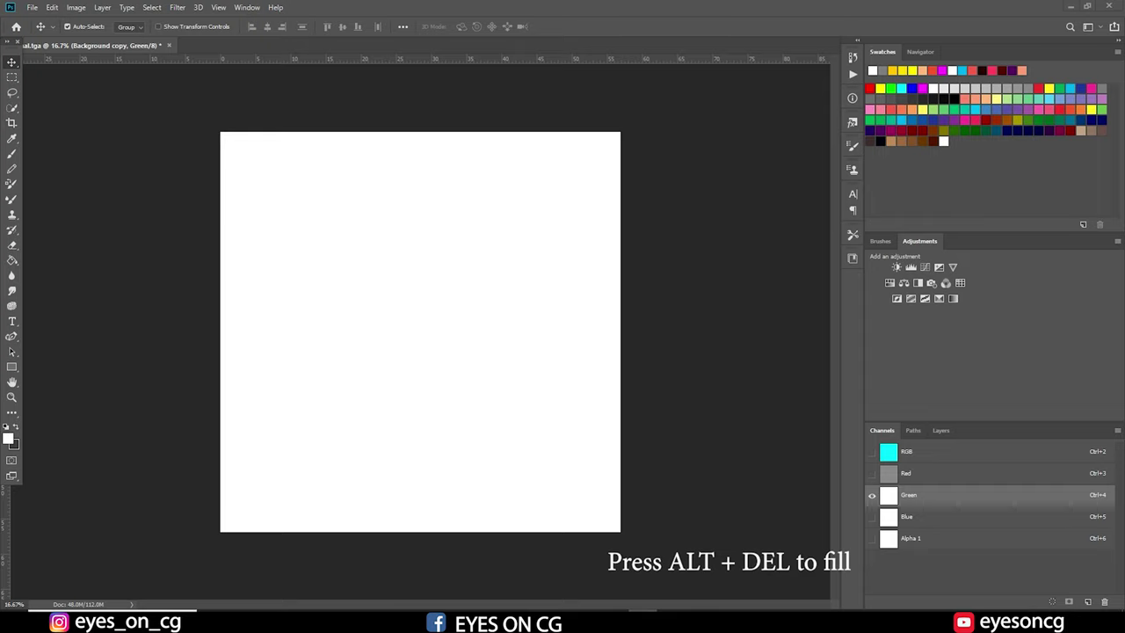
{"action": "left_click", "coordinate": [883, 475]}
{"action": "key", "text": "alt+Delete"}
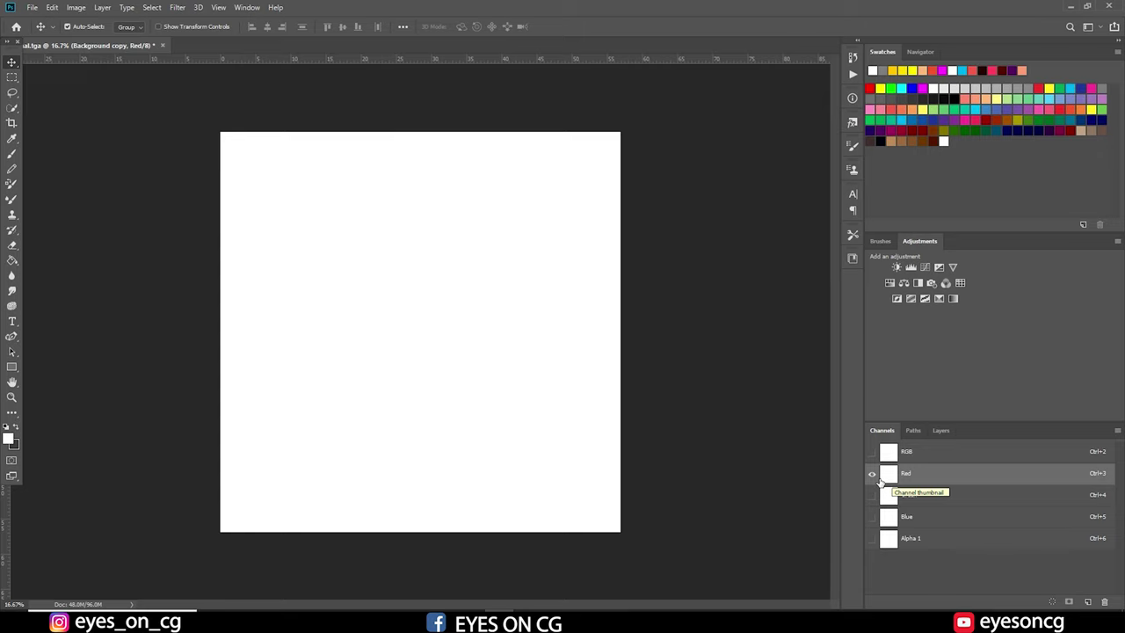
Set the white Background copy layer to Multiply and check the full RGB channel view.
{"action": "left_click", "coordinate": [939, 430]}
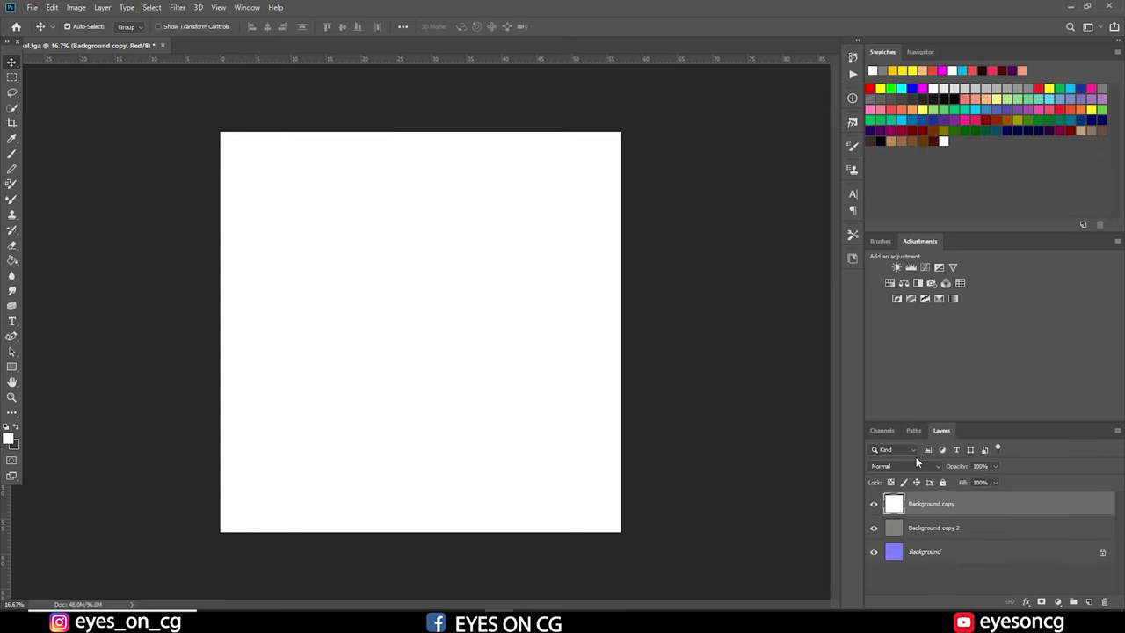
{"action": "left_click", "coordinate": [933, 465]}
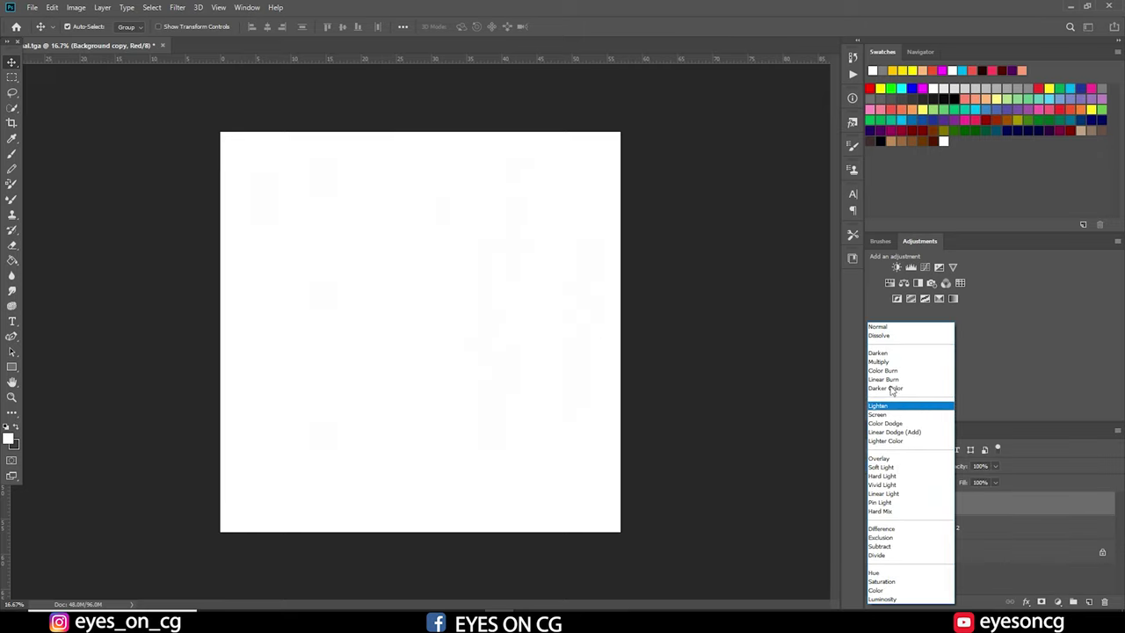
{"action": "left_click", "coordinate": [883, 361]}
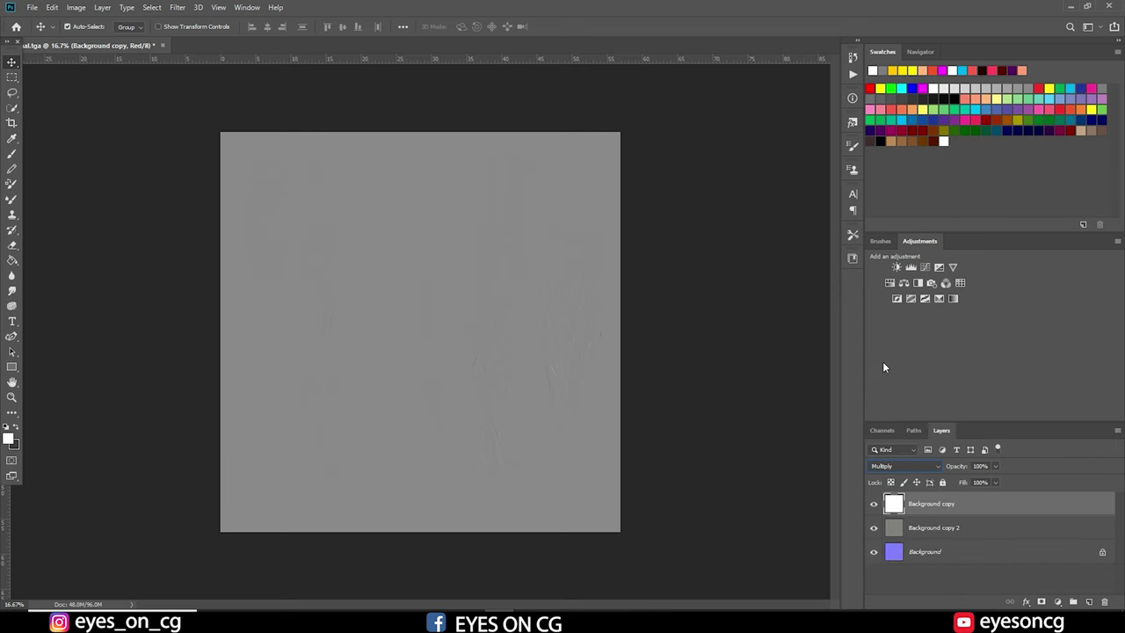
{"action": "left_click", "coordinate": [882, 430]}
{"action": "left_click", "coordinate": [905, 452]}
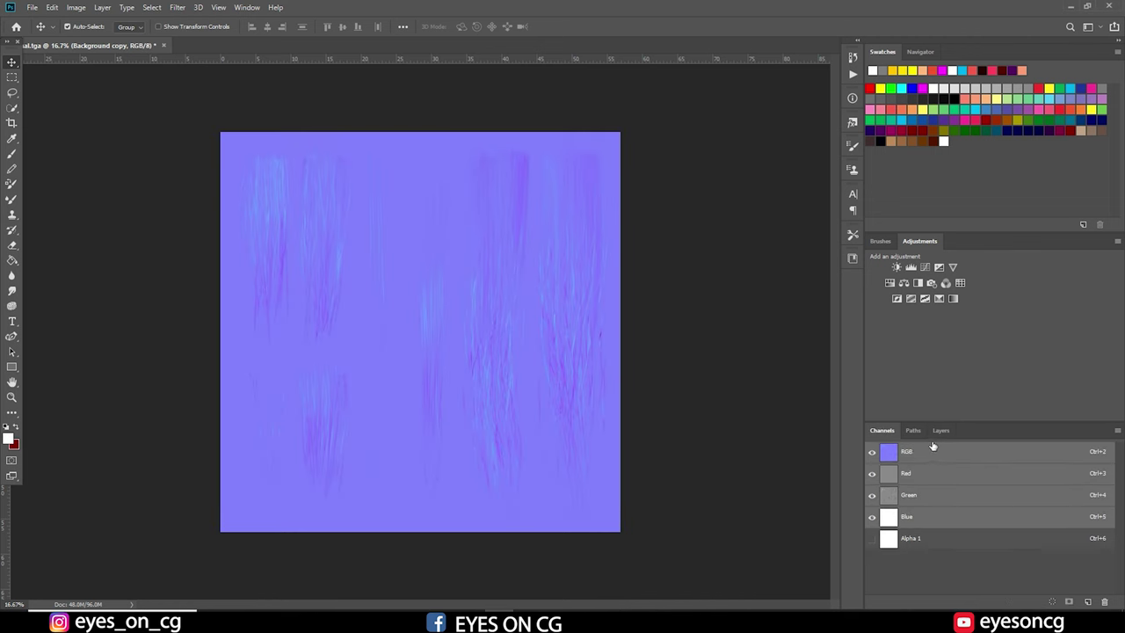
{"action": "left_click", "coordinate": [941, 429]}
Group Background copy with Background copy 2 as Group 1 and duplicate the group.
{"action": "left_click", "coordinate": [936, 508], "text": "shift"}
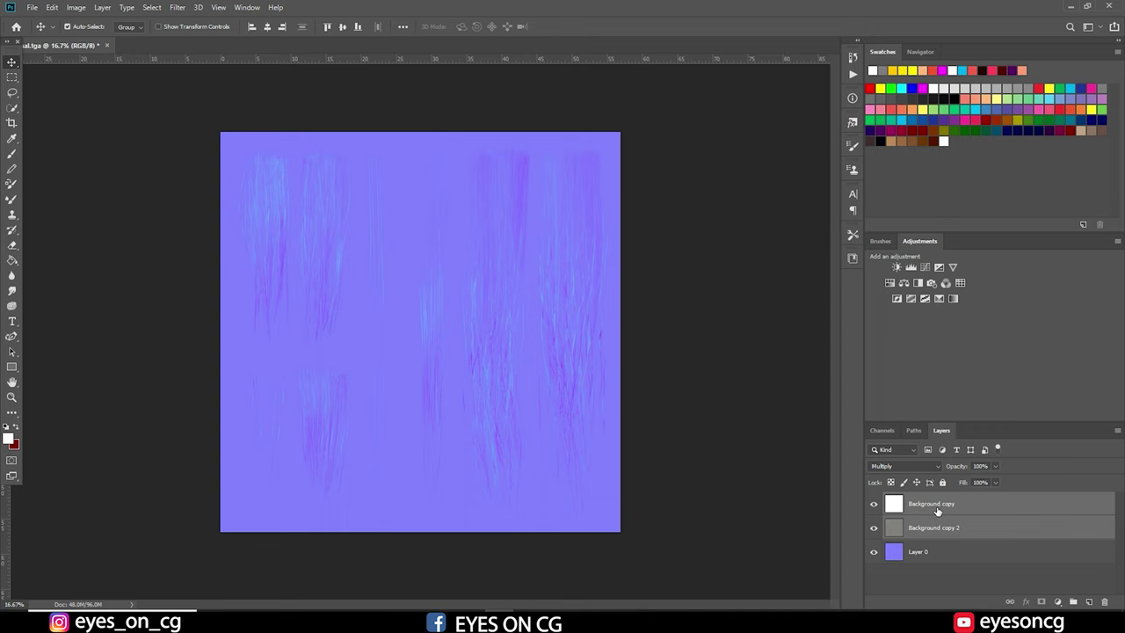
{"action": "right_click", "coordinate": [937, 509]}
{"action": "left_click", "coordinate": [1073, 601]}
{"action": "right_click", "coordinate": [914, 501]}
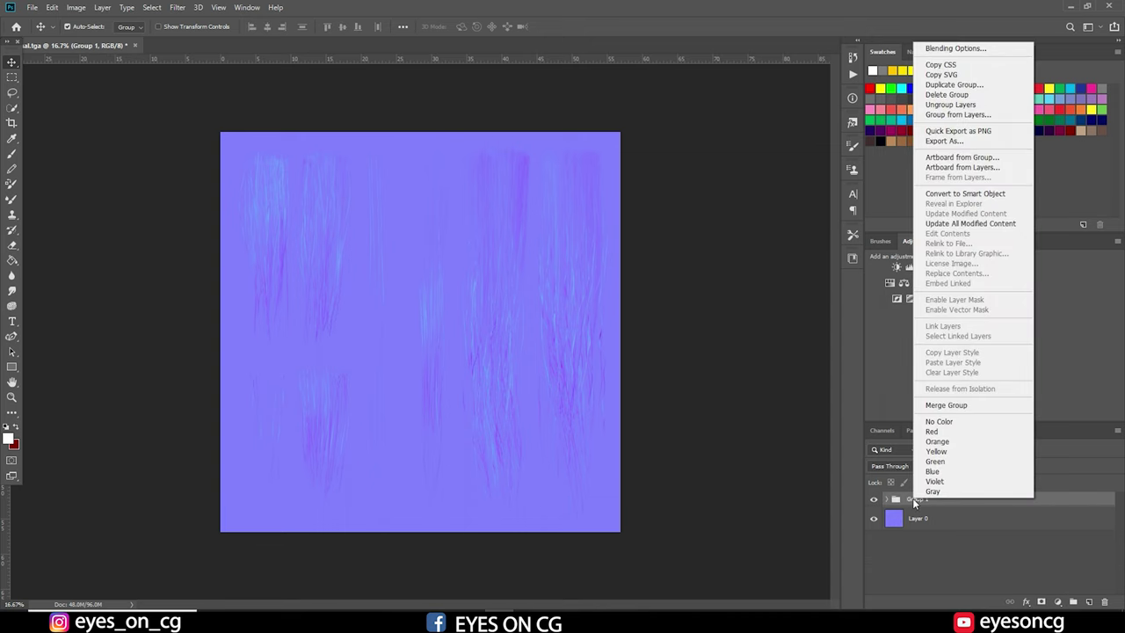
{"action": "left_click", "coordinate": [949, 84]}
{"action": "left_click", "coordinate": [905, 282]}
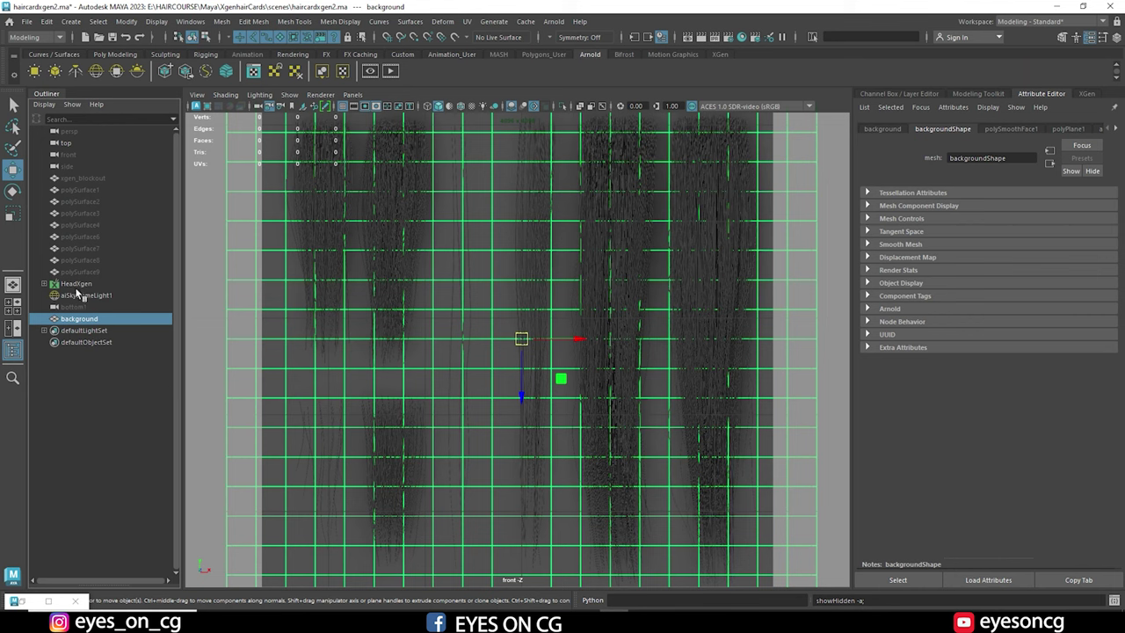
With HeadXgen and background selected, set aiUtility18 to flat shade mode and dPdv colour mode.
{"action": "left_click", "coordinate": [77, 284]}
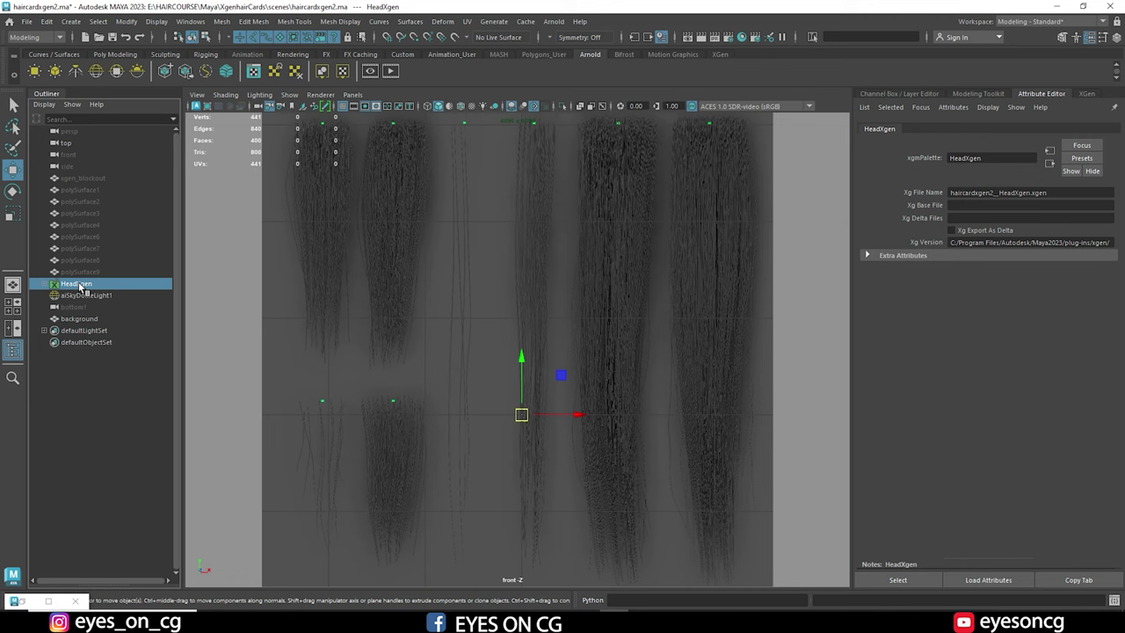
{"action": "left_click", "coordinate": [78, 318], "text": "ctrl"}
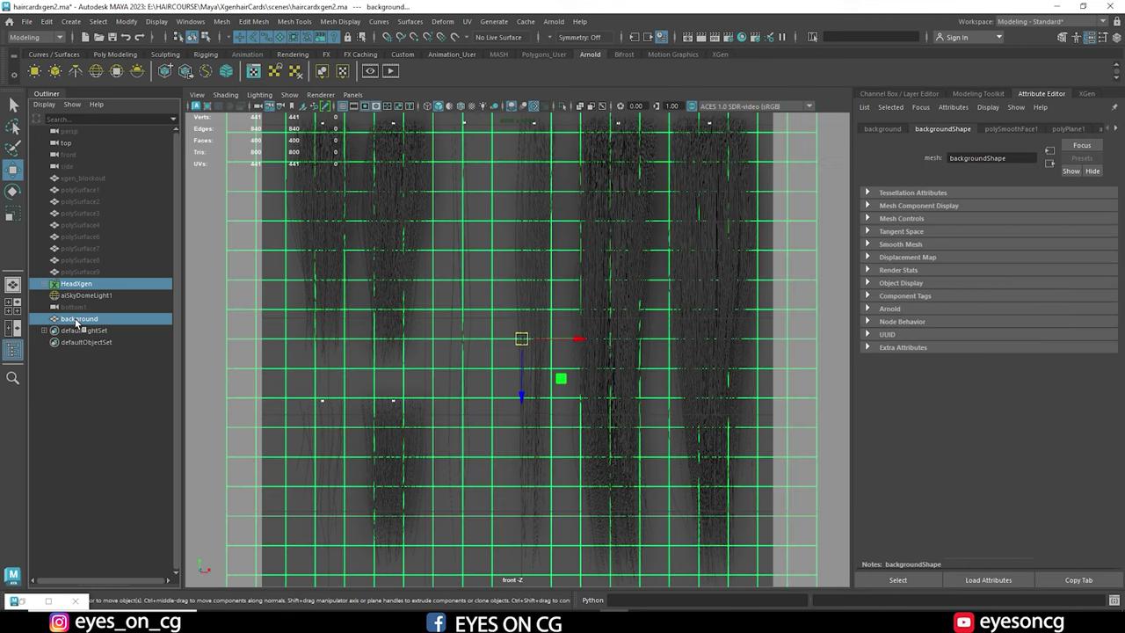
{"action": "left_click", "coordinate": [1116, 128]}
{"action": "left_click", "coordinate": [1084, 130]}
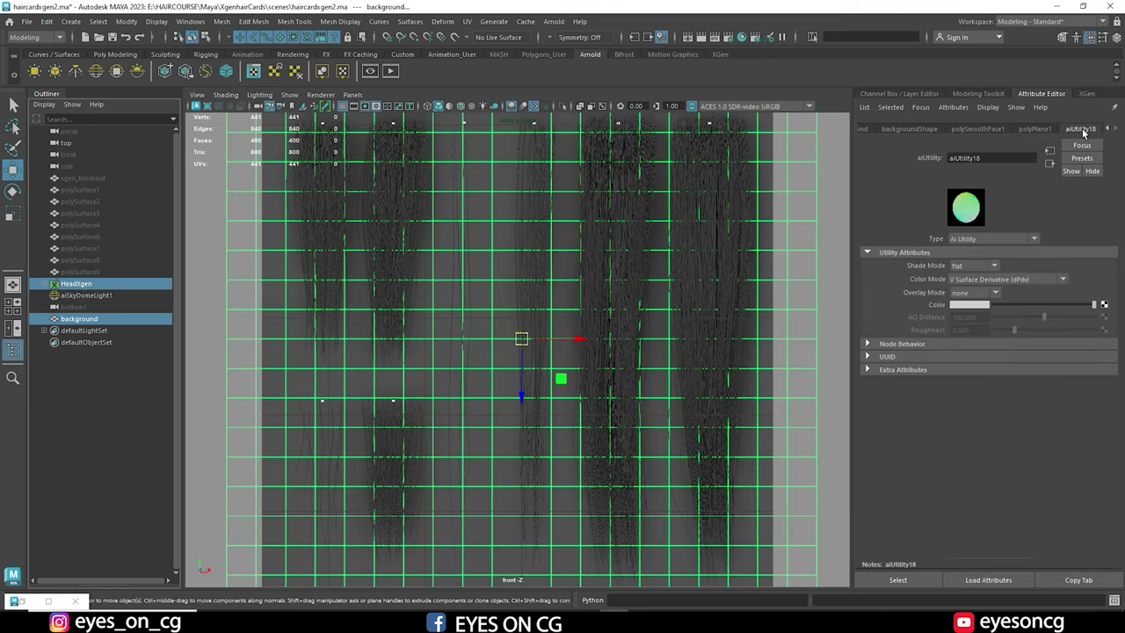
{"action": "left_click", "coordinate": [974, 266]}
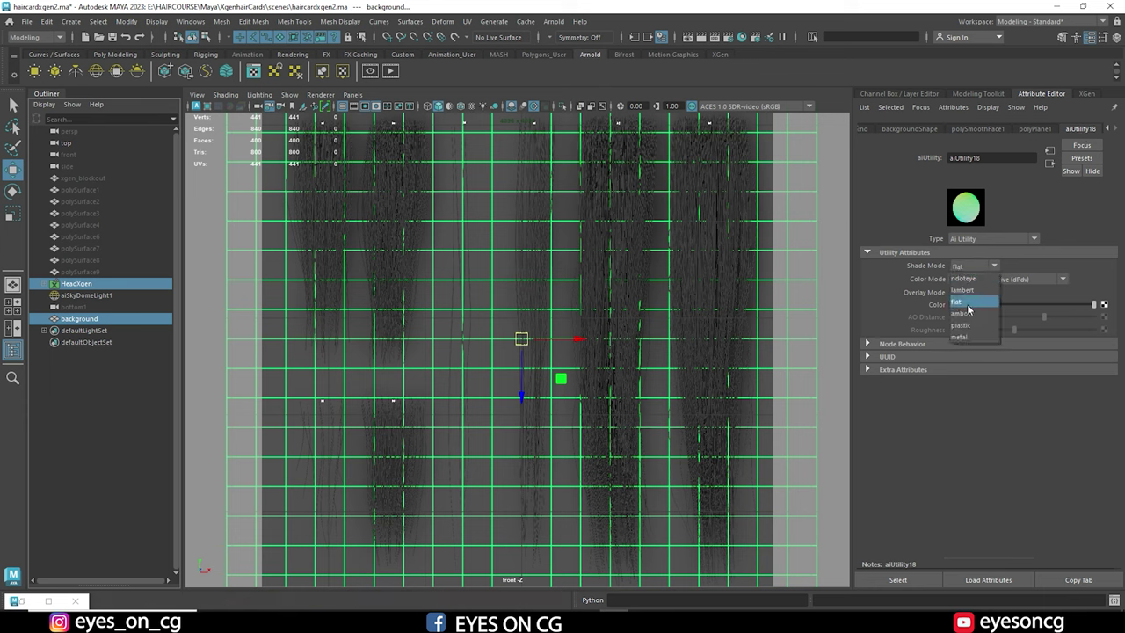
{"action": "left_click", "coordinate": [972, 302]}
{"action": "left_click", "coordinate": [1067, 279]}
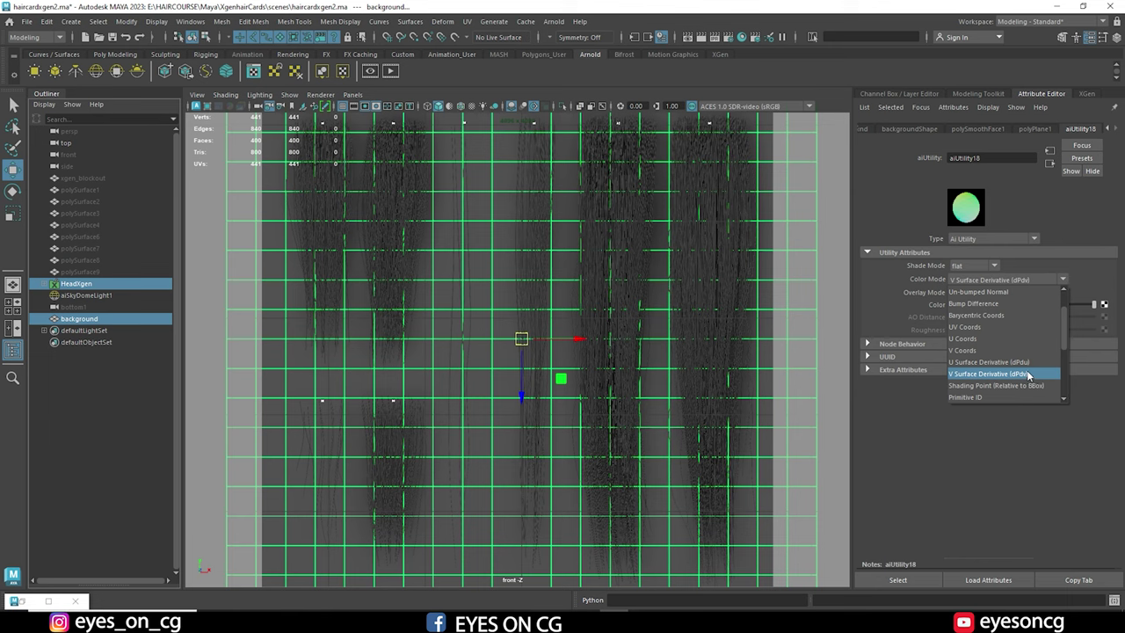
{"action": "left_click", "coordinate": [1029, 376]}
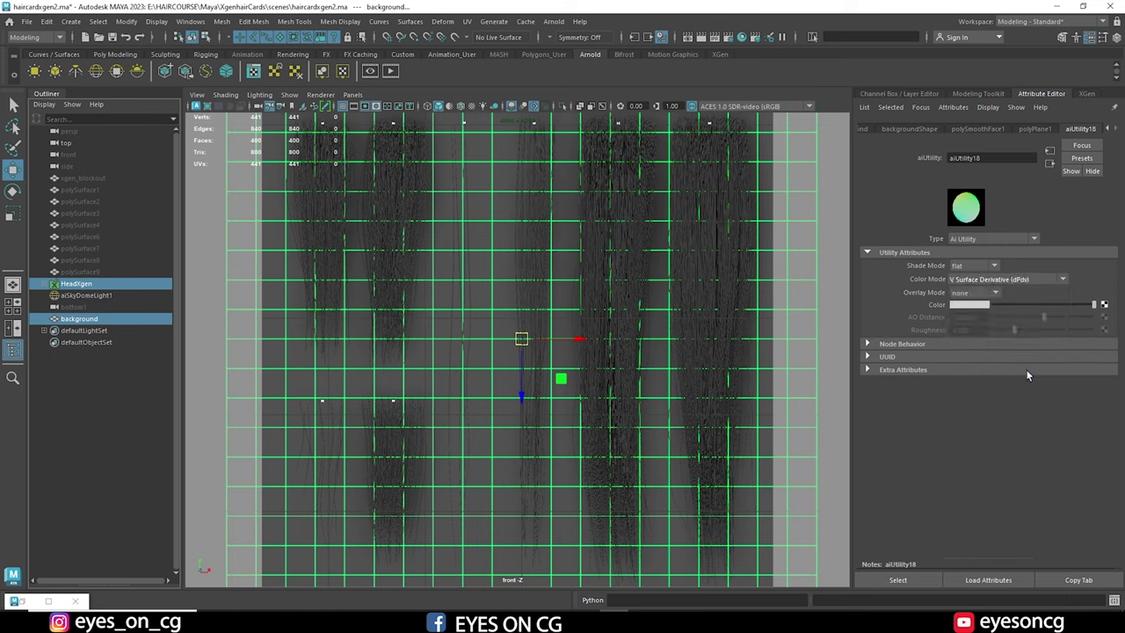
Render the hair cards in Arnold RenderView with the Raw (sRGB) view transform.
{"action": "left_click", "coordinate": [554, 22]}
{"action": "key", "text": "Escape"}
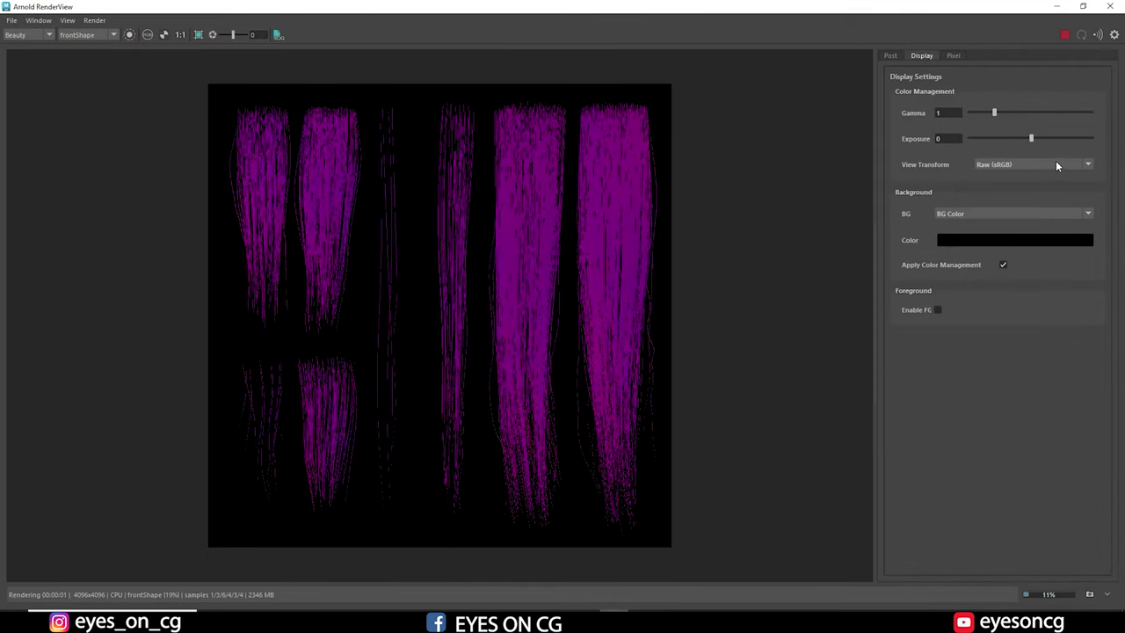
{"action": "left_click", "coordinate": [1057, 166]}
{"action": "left_click", "coordinate": [1072, 172]}
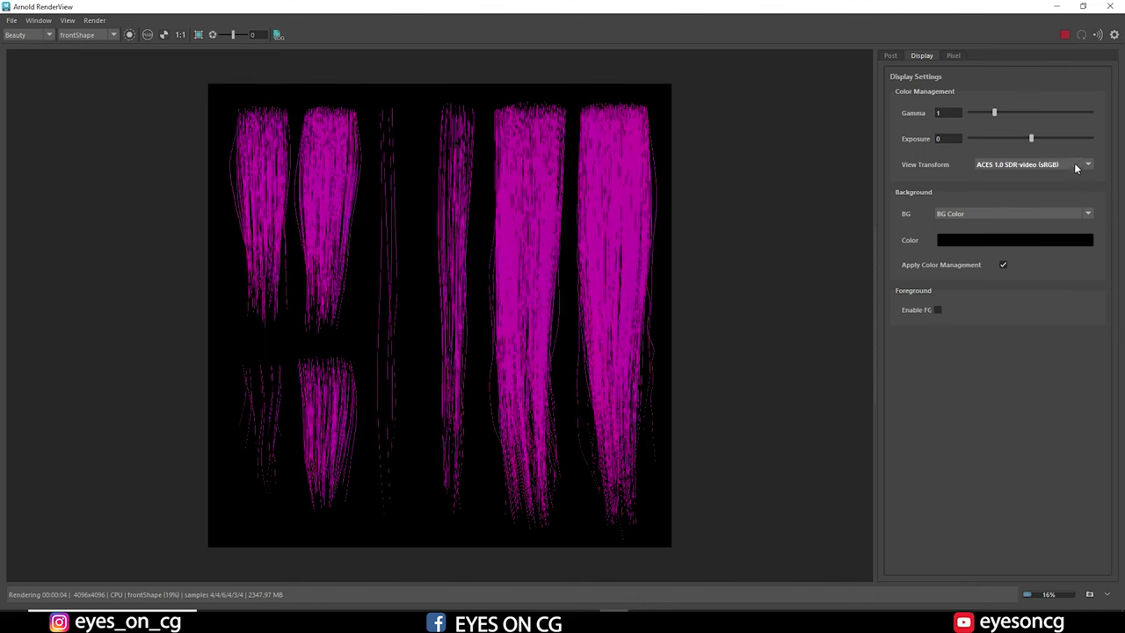
{"action": "left_click", "coordinate": [1076, 164]}
{"action": "left_click", "coordinate": [1027, 203]}
{"action": "left_click", "coordinate": [1064, 35]}
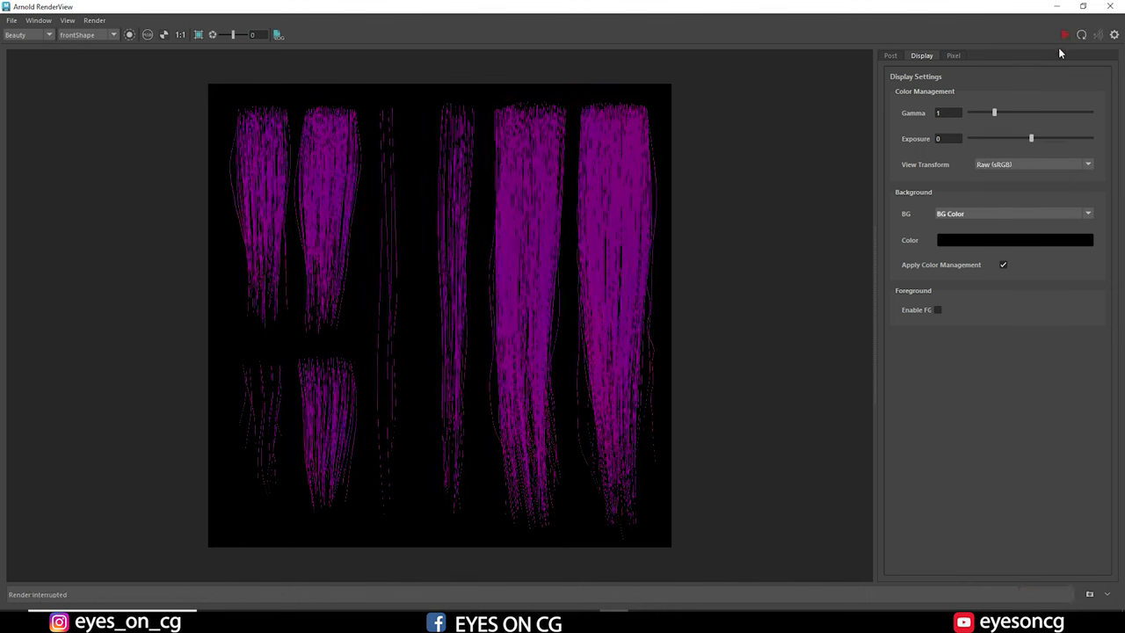
{"action": "left_click", "coordinate": [1064, 35]}
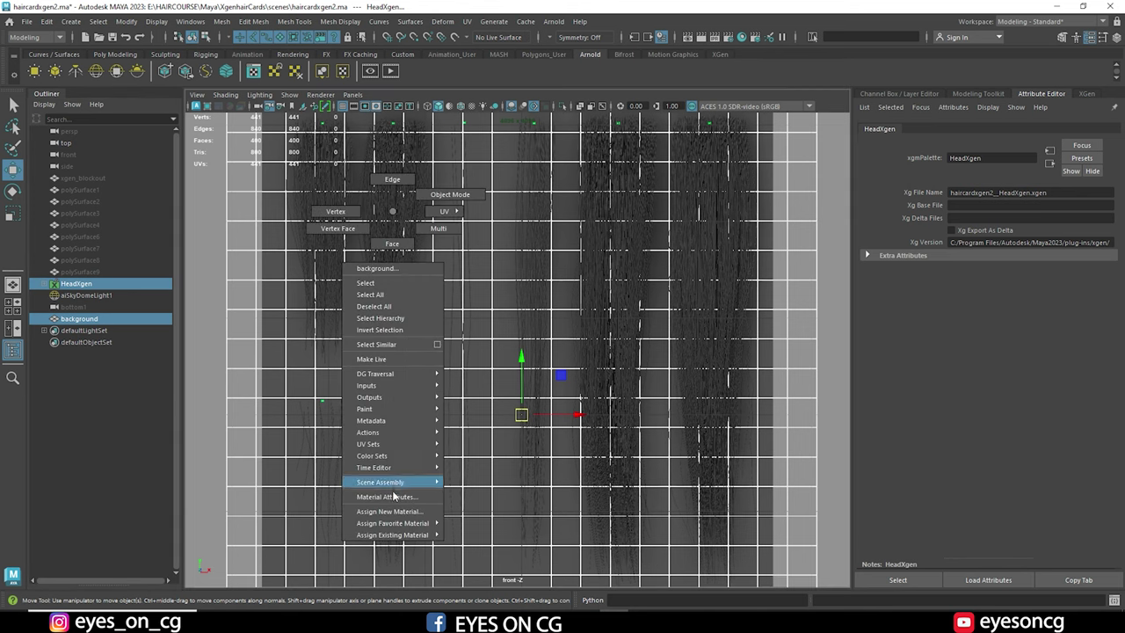
Assign a new Arnold aiUtility shader to the selected HeadXgen hair.
{"action": "left_click", "coordinate": [390, 512]}
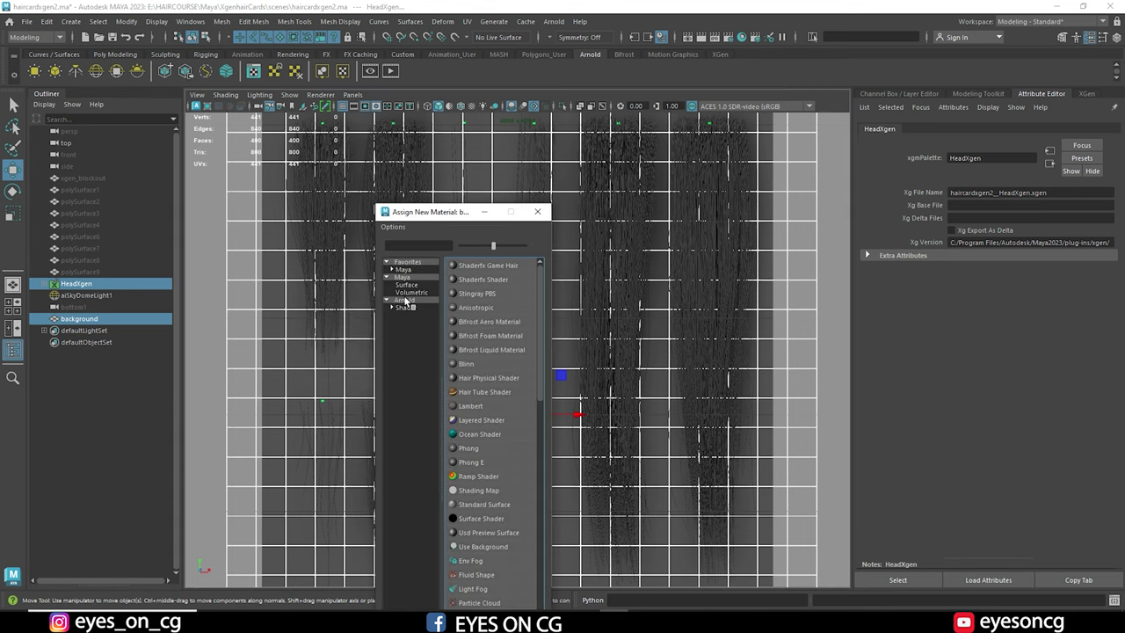
{"action": "left_click", "coordinate": [405, 301]}
{"action": "left_click", "coordinate": [482, 500]}
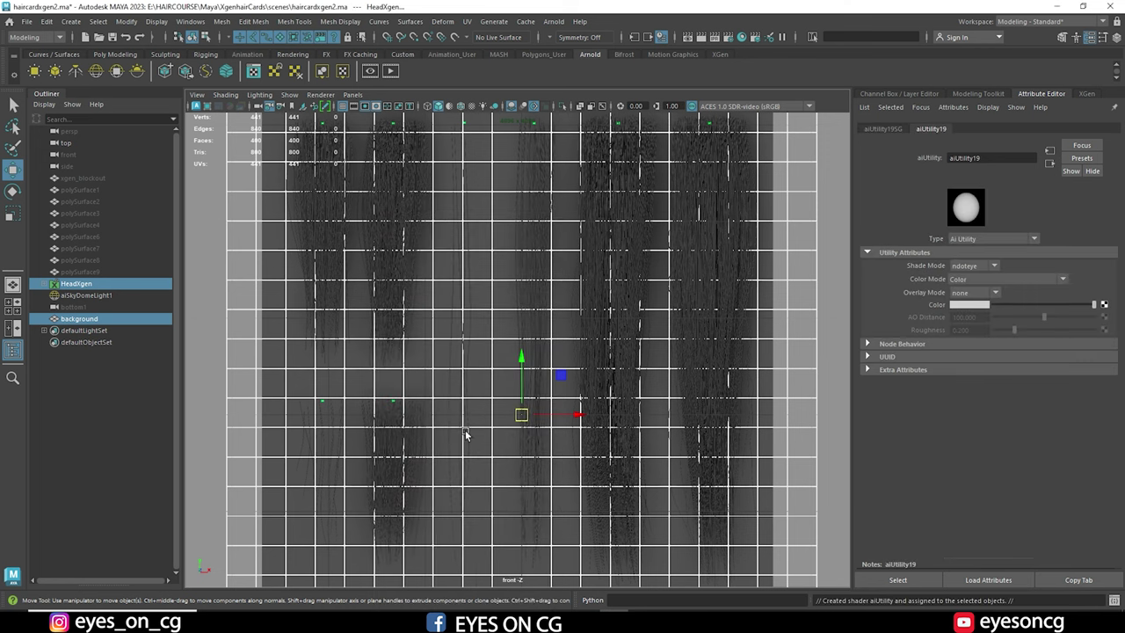
Set the aiUtility shader to flat shading with an object ID colour mode and re-render in Arnold.
{"action": "left_click", "coordinate": [994, 266]}
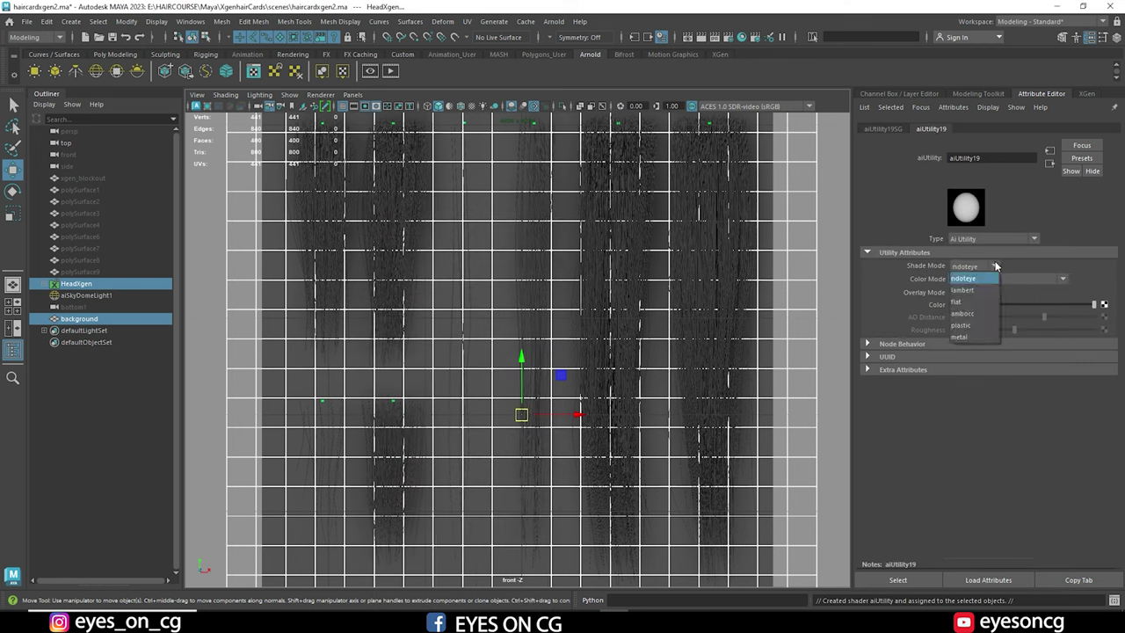
{"action": "left_click", "coordinate": [956, 301]}
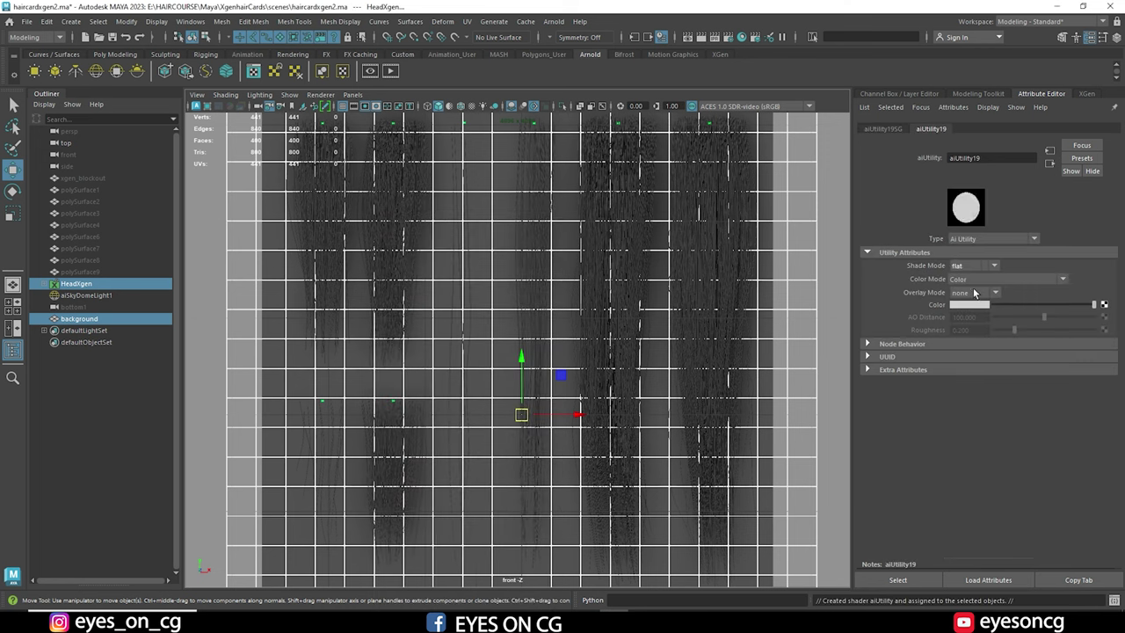
{"action": "left_click", "coordinate": [1063, 280]}
{"action": "scroll", "coordinate": [982, 334], "scroll_direction": "down", "scroll_amount": 3}
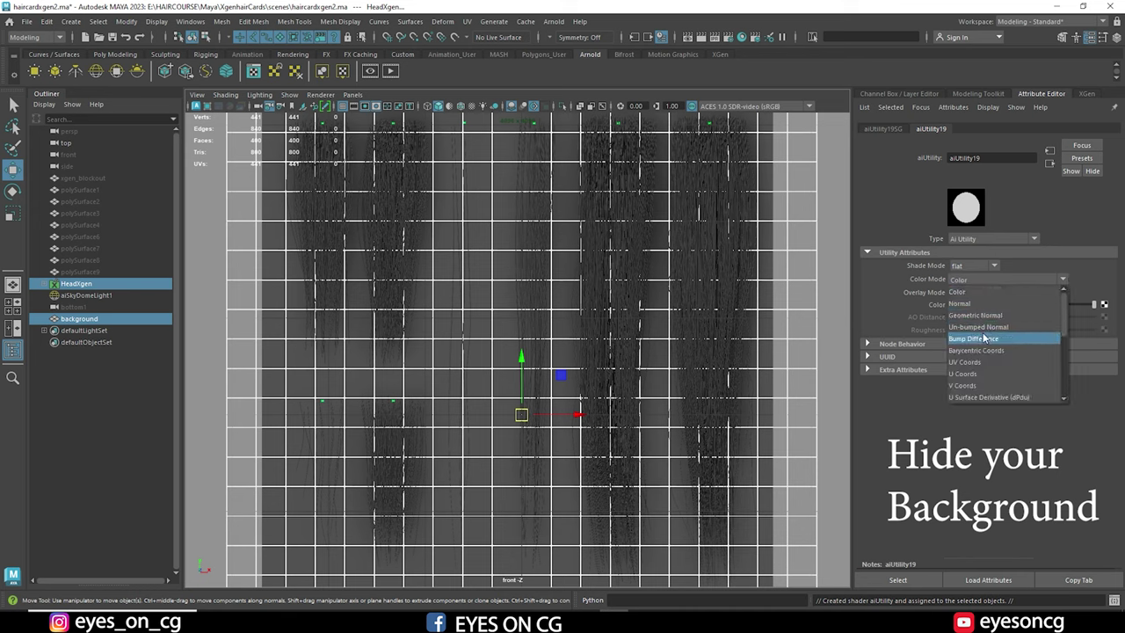
{"action": "scroll", "coordinate": [983, 346], "scroll_direction": "up", "scroll_amount": 3}
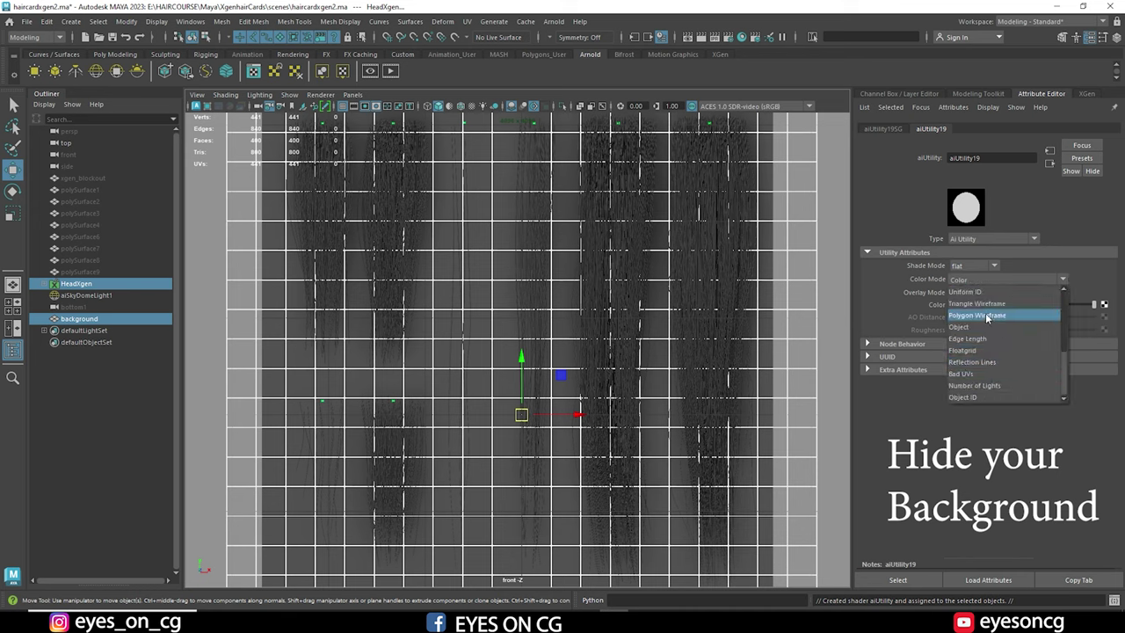
{"action": "scroll", "coordinate": [992, 353], "scroll_direction": "up", "scroll_amount": 2}
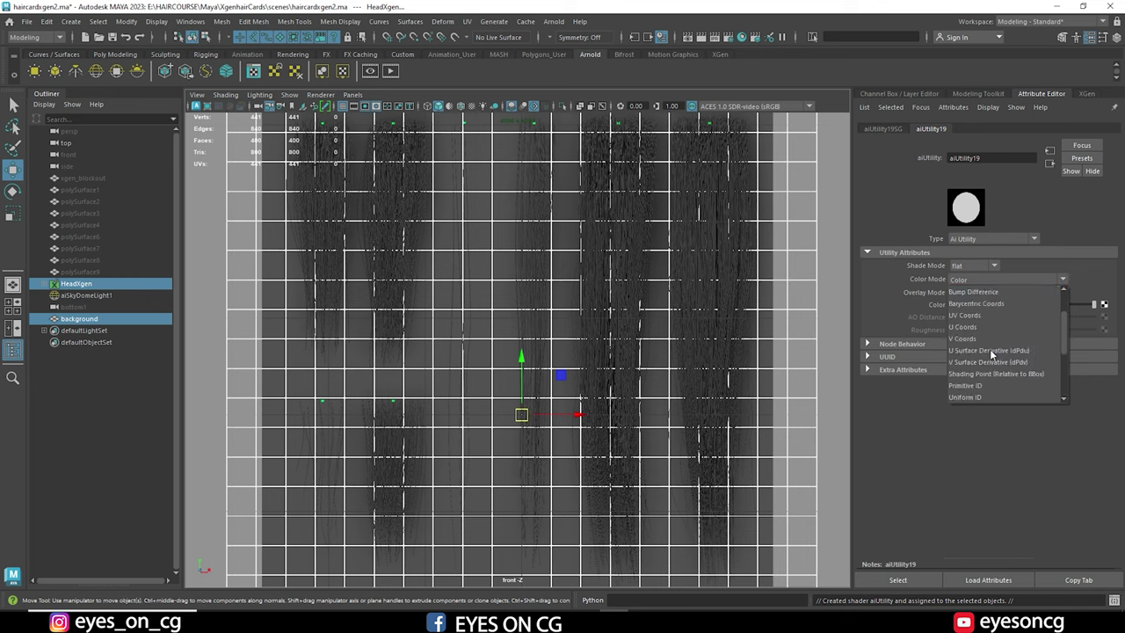
{"action": "scroll", "coordinate": [990, 348], "scroll_direction": "down", "scroll_amount": 3}
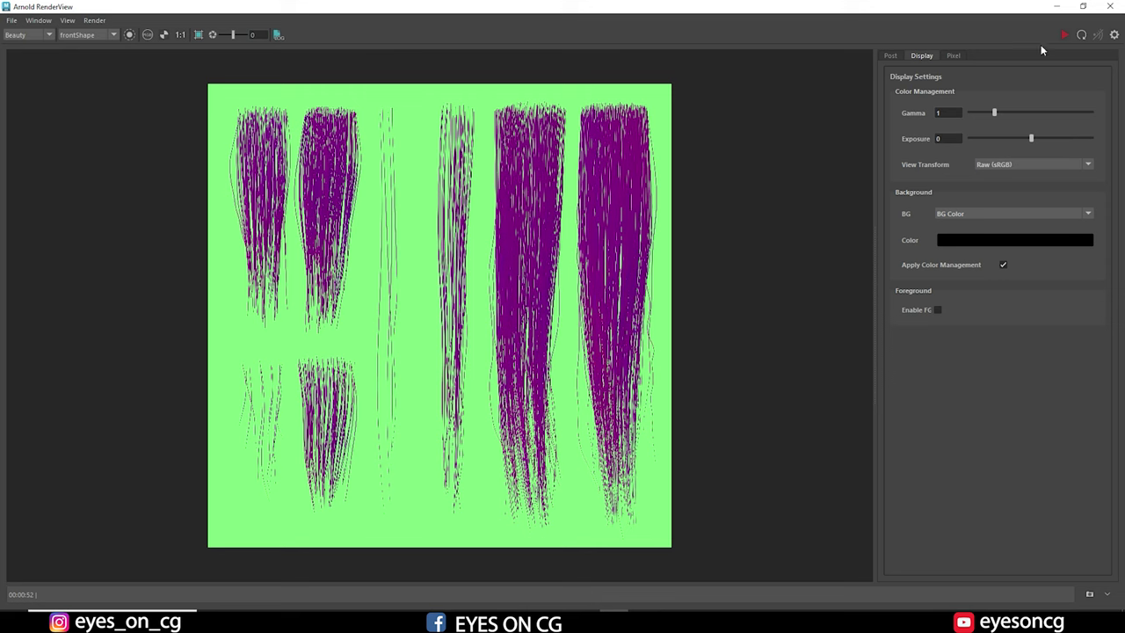
{"action": "left_click", "coordinate": [1063, 36]}
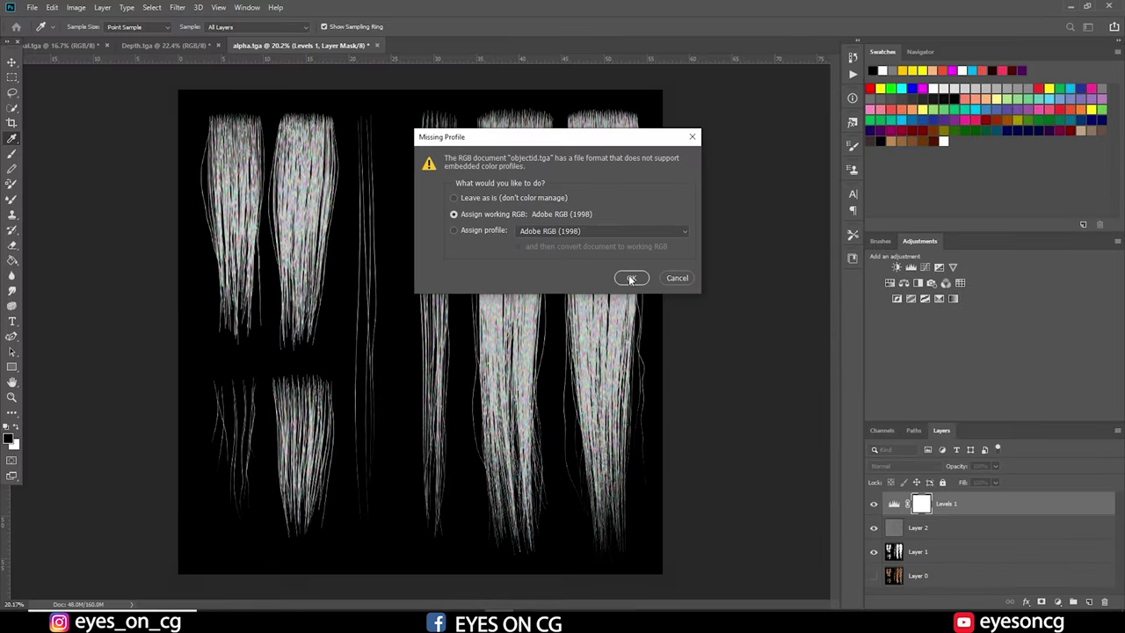
Open objectid.tga, desaturate it to grey strands, and bring up Save As.
{"action": "left_click", "coordinate": [630, 279]}
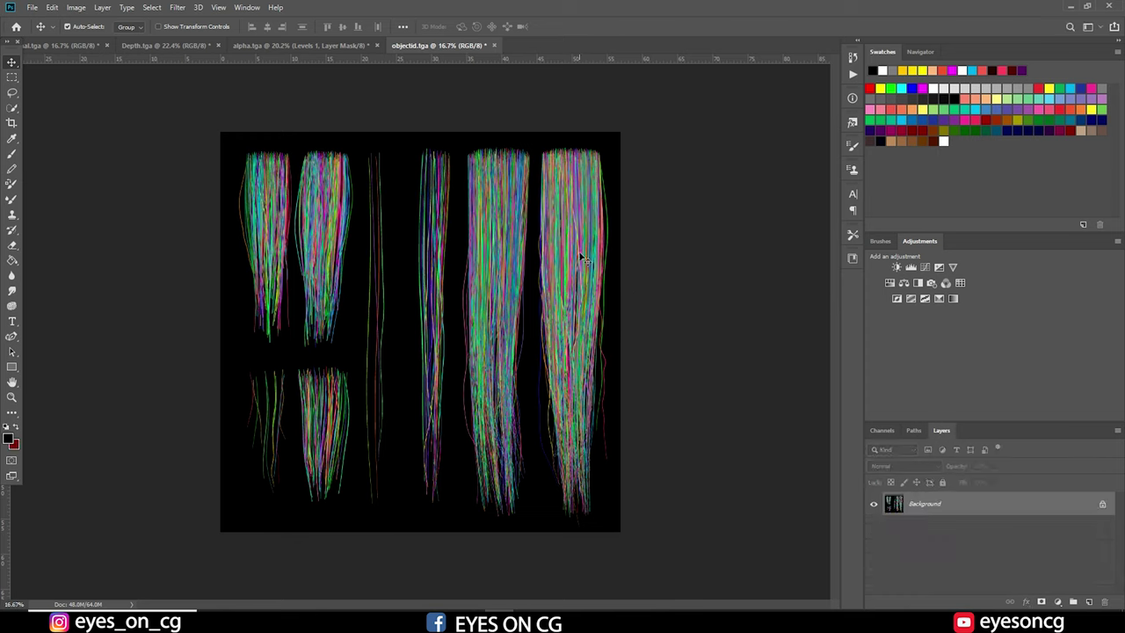
{"action": "key", "text": "ctrl+shift+u"}
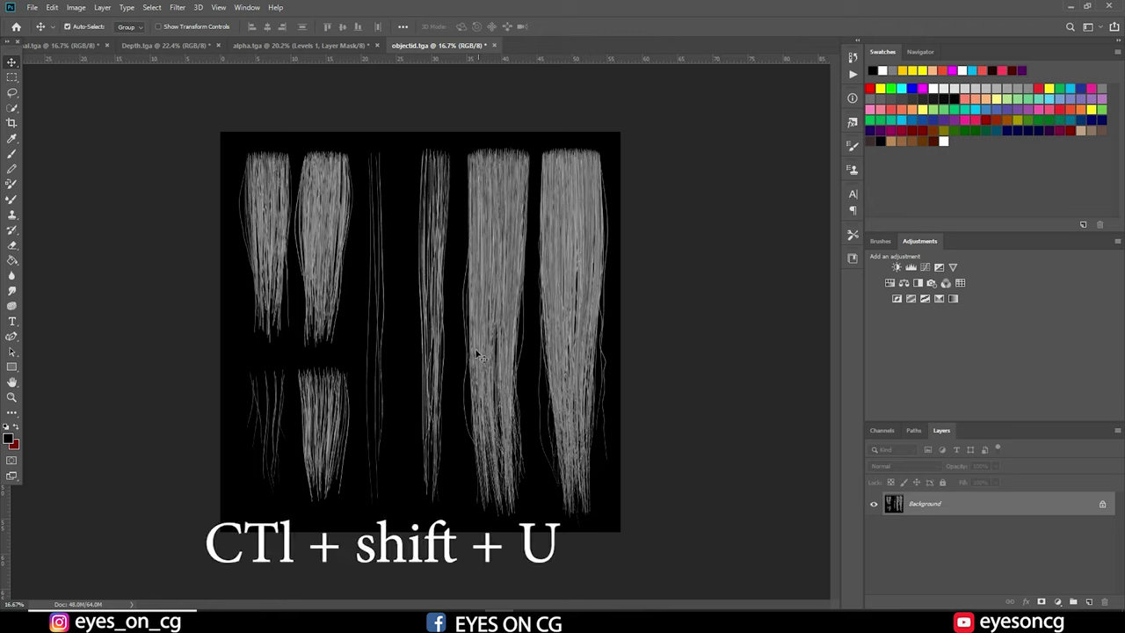
{"action": "left_click", "coordinate": [33, 11]}
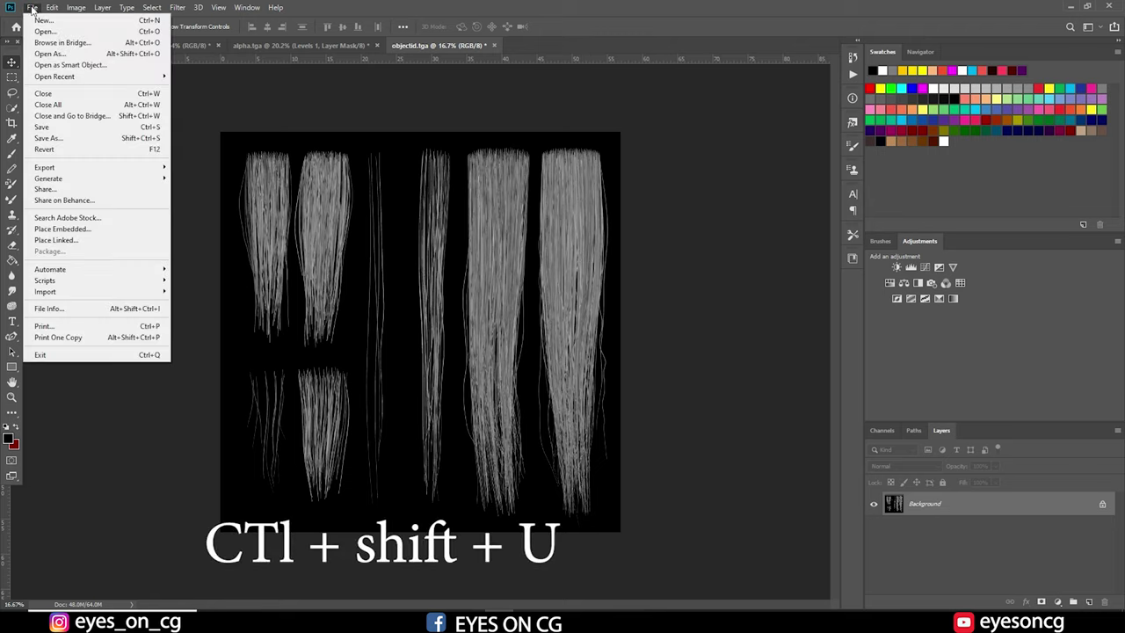
{"action": "left_click", "coordinate": [48, 138]}
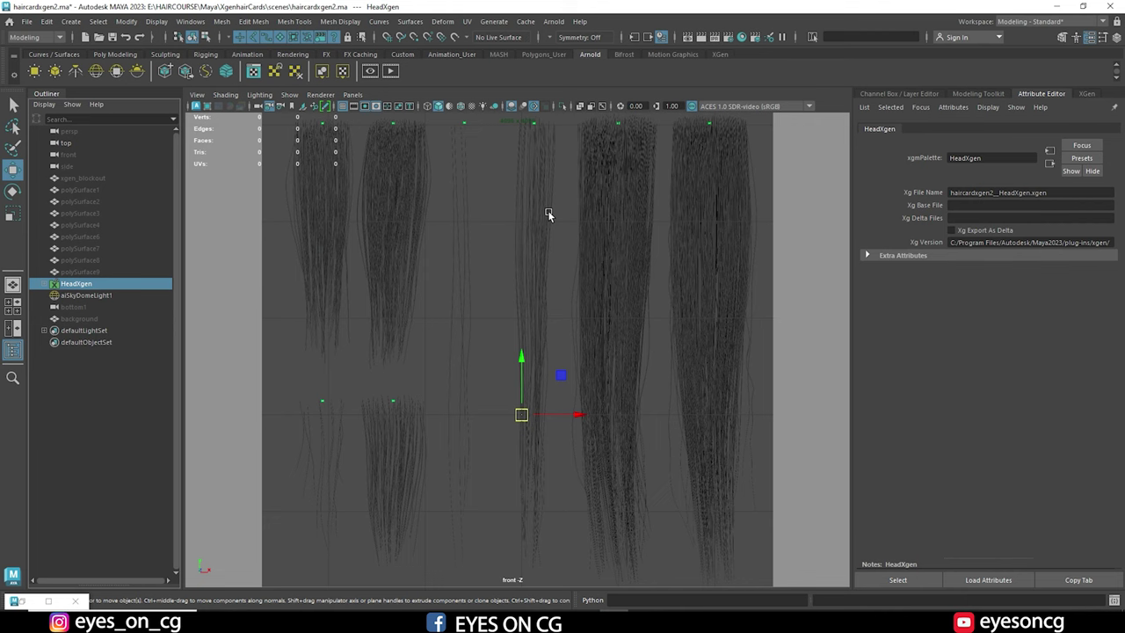
Assign aiStandardHair1 to HeadXgen, render in Arnold, and display the render's alpha channel.
{"action": "right_click", "coordinate": [548, 210]}
{"action": "mouse_move", "coordinate": [584, 442]}
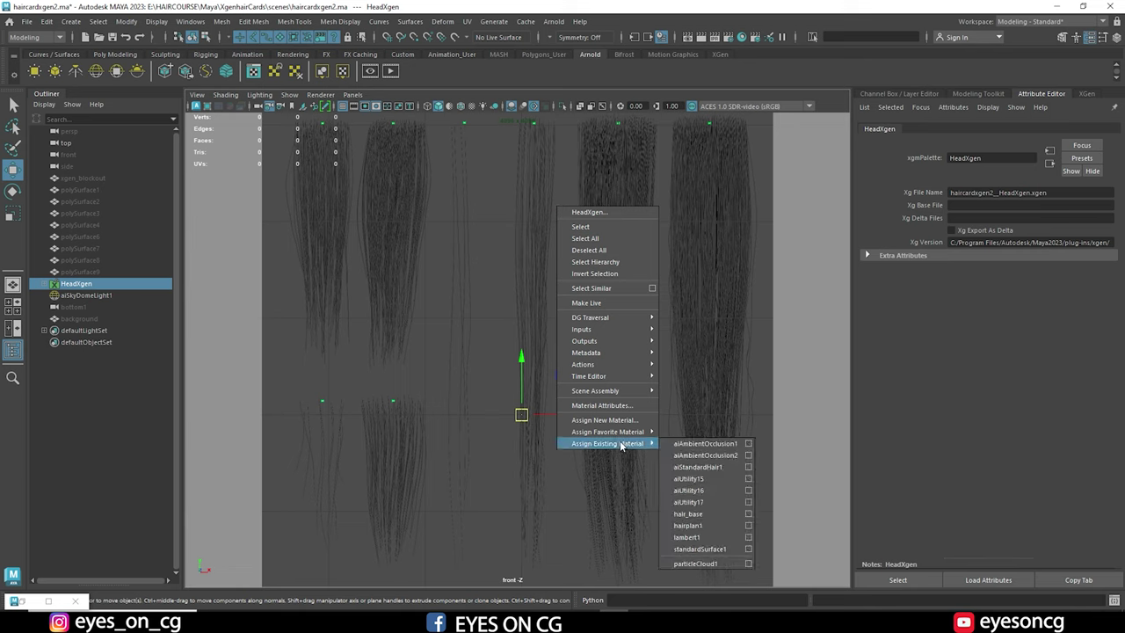
{"action": "left_click", "coordinate": [697, 467]}
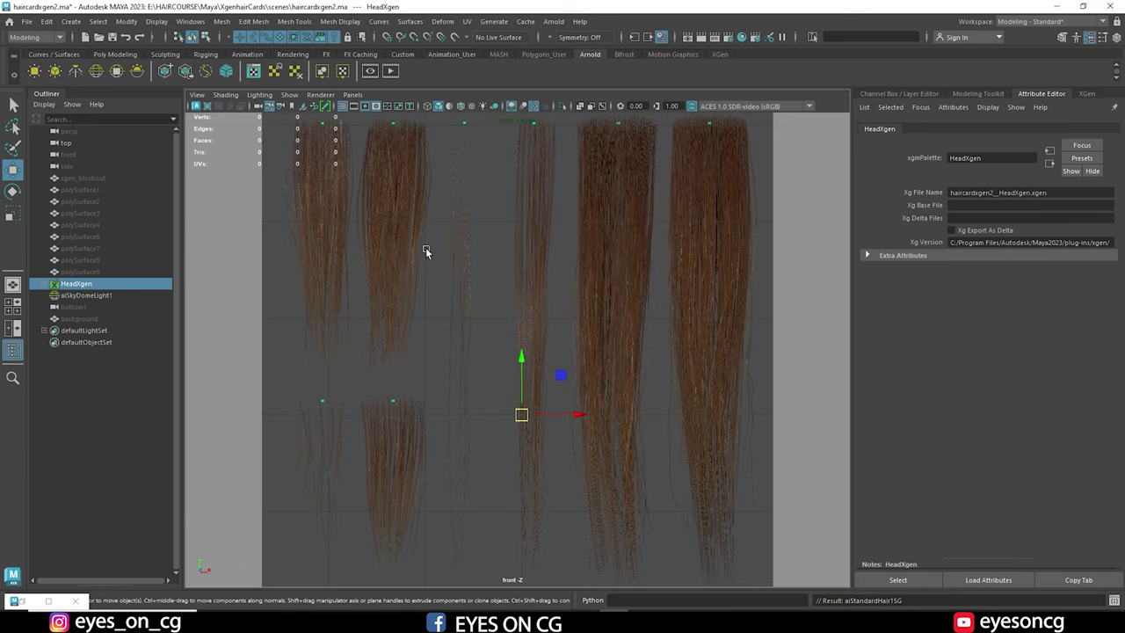
{"action": "left_click", "coordinate": [369, 70]}
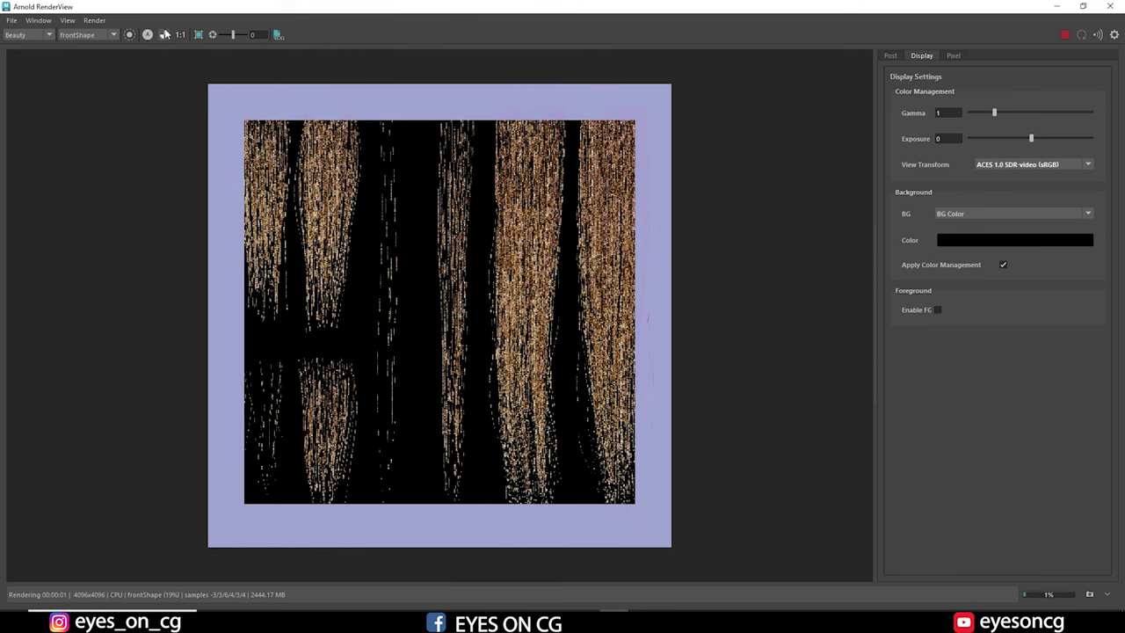
{"action": "left_click", "coordinate": [164, 34]}
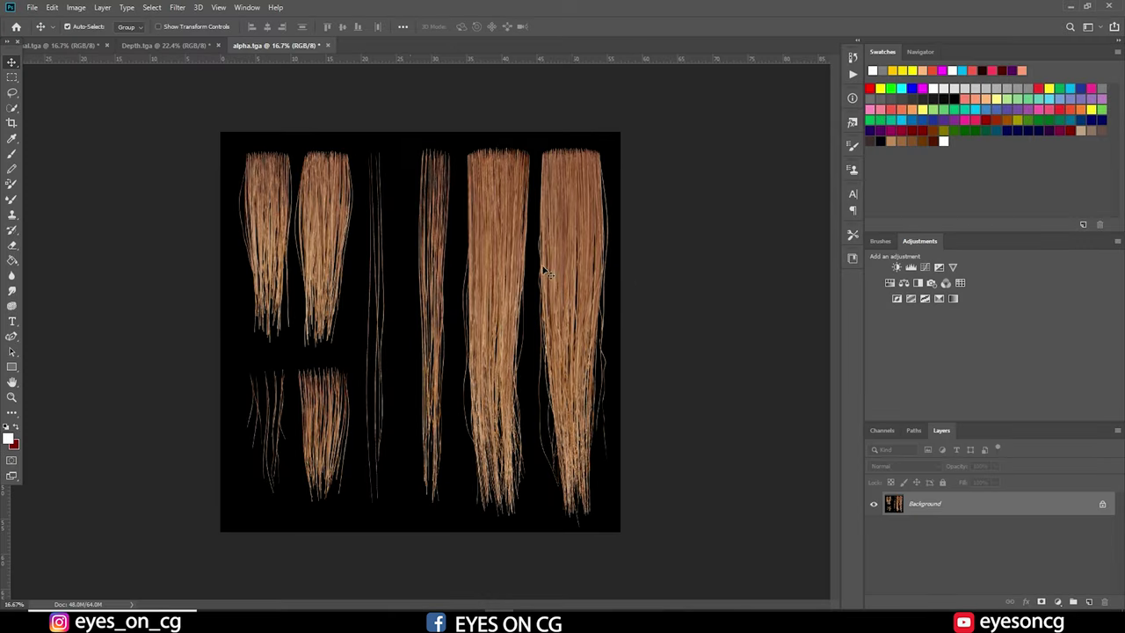
Show only alpha.tga's Alpha 1 channel, zoom in, and select the whole channel.
{"action": "left_click", "coordinate": [882, 429]}
{"action": "left_click", "coordinate": [872, 538]}
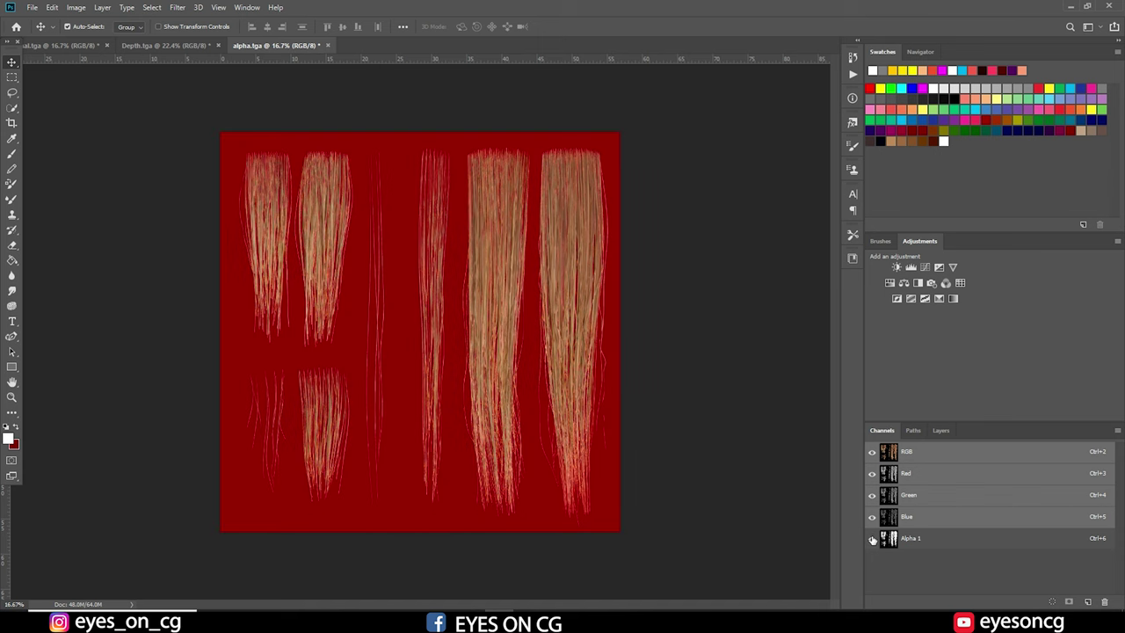
{"action": "left_click_drag", "start_coordinate": [873, 517], "coordinate": [873, 475]}
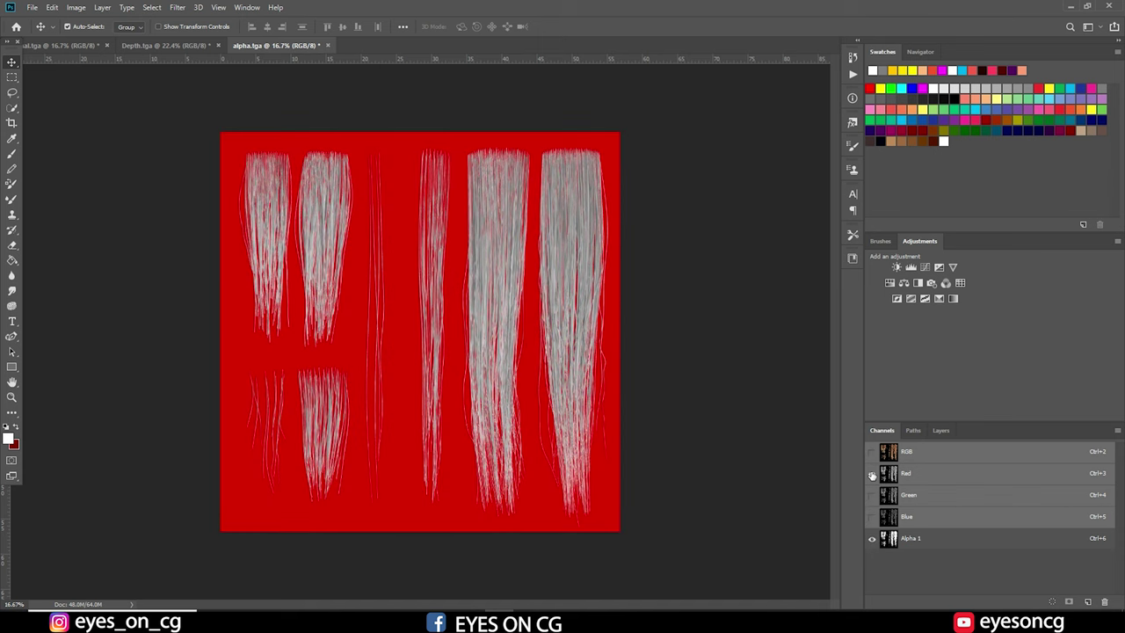
{"action": "left_click", "coordinate": [903, 538]}
{"action": "key", "text": "ctrl+plus"}
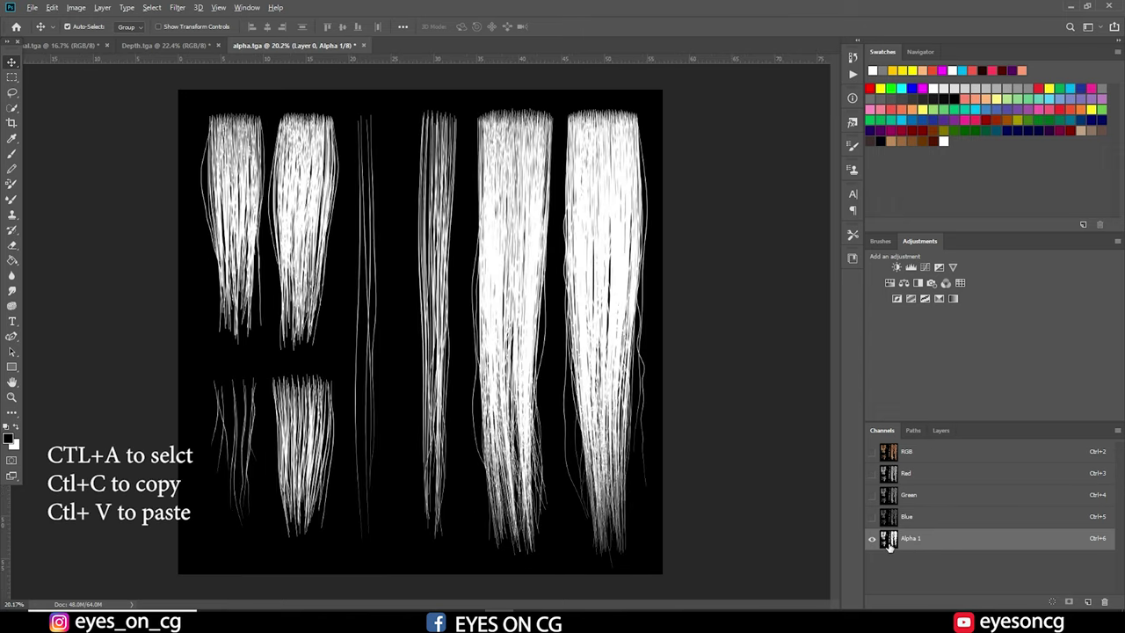
{"action": "key", "text": "ctrl+a"}
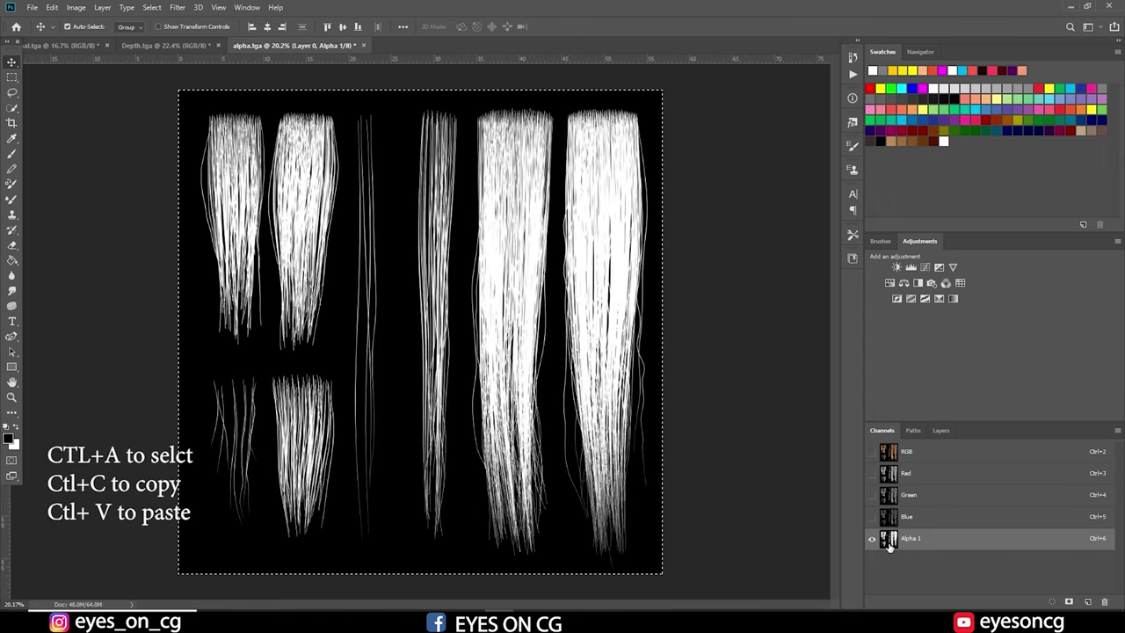
Add Layer 1 and Layer 2, paste the white hair alpha into Layer 1, and hide Layer 2.
{"action": "left_click", "coordinate": [941, 431]}
{"action": "left_click", "coordinate": [921, 502]}
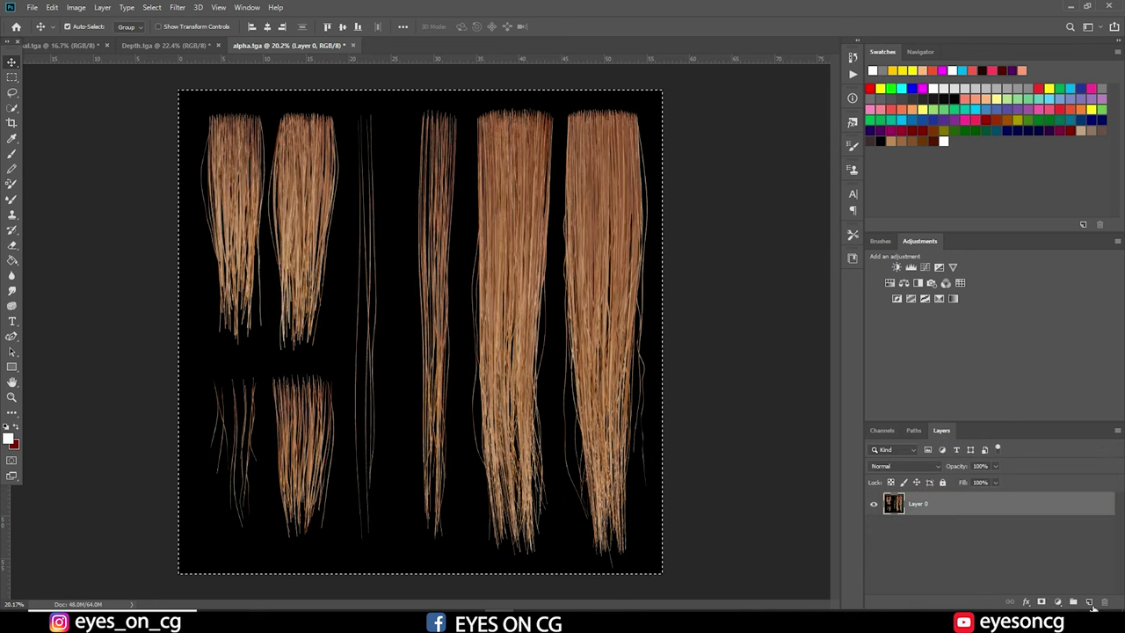
{"action": "left_click", "coordinate": [1089, 602]}
{"action": "left_click", "coordinate": [1089, 602]}
{"action": "left_click", "coordinate": [926, 529]}
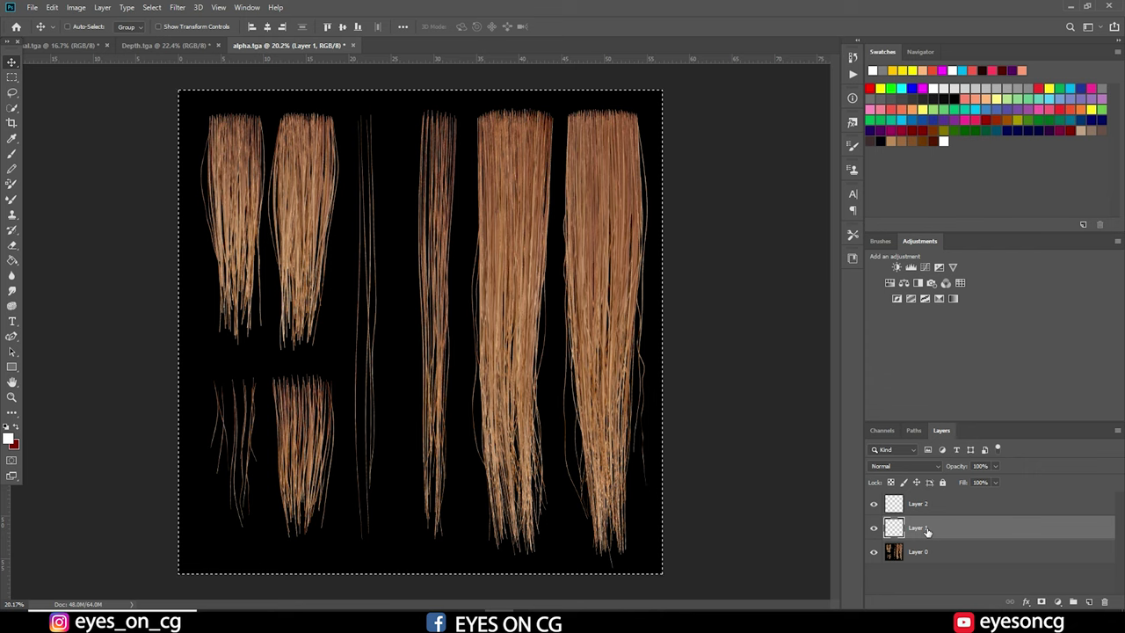
{"action": "key", "text": "ctrl+v"}
{"action": "left_click", "coordinate": [873, 506]}
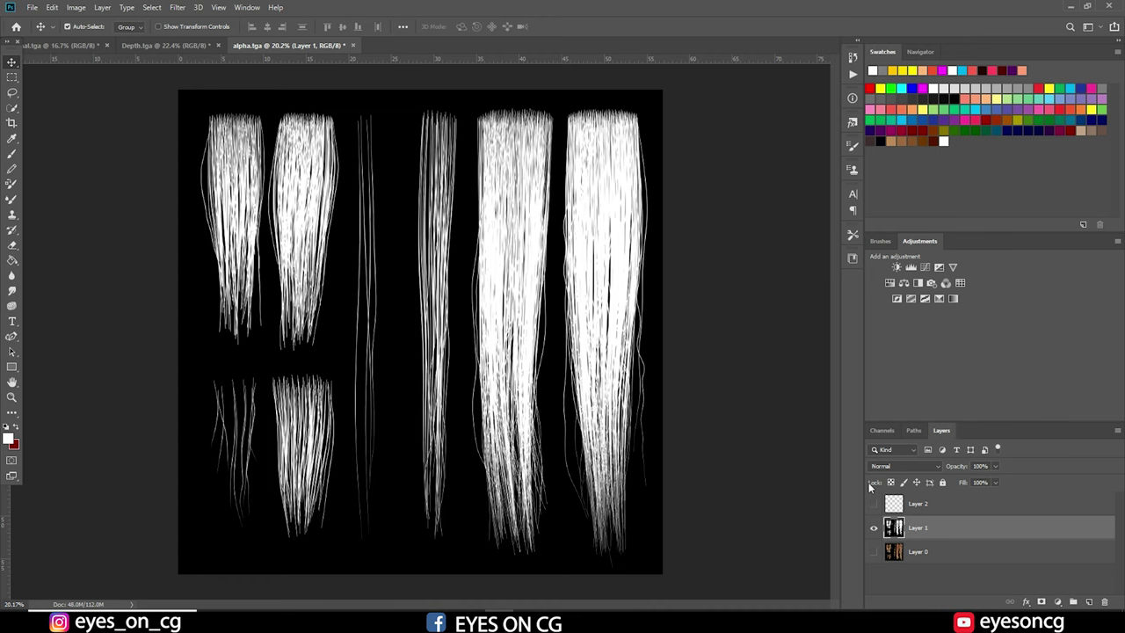
Save the alpha texture as a Targa file in E:\HAIRCOURSE\tEXTURE mAPS.
{"action": "left_click", "coordinate": [33, 7]}
{"action": "left_click", "coordinate": [73, 138]}
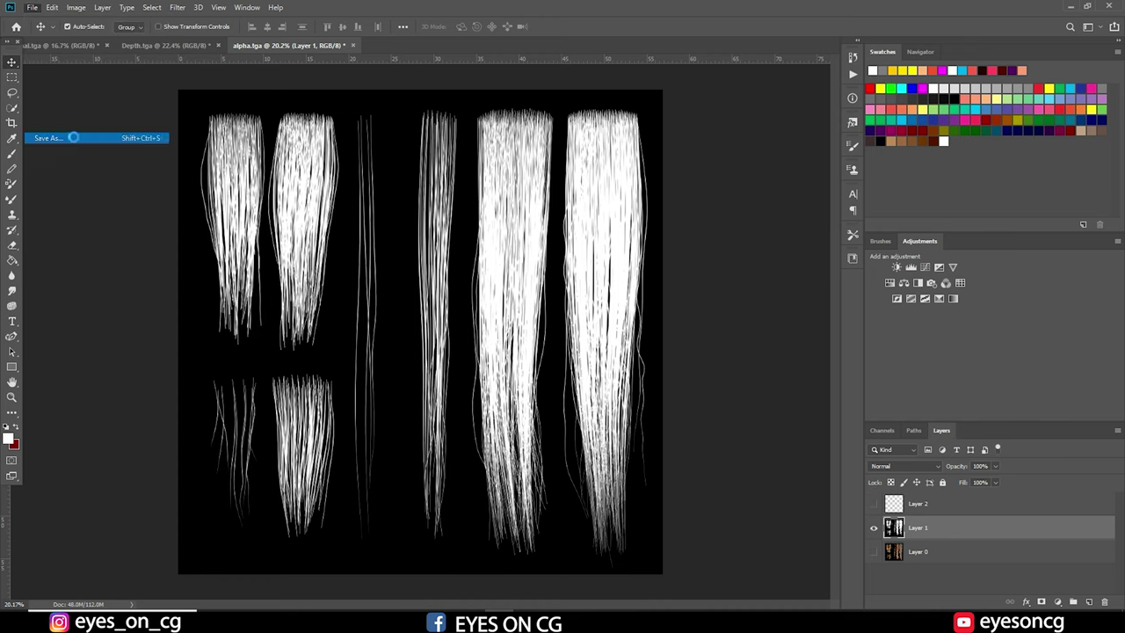
{"action": "left_click", "coordinate": [49, 92]}
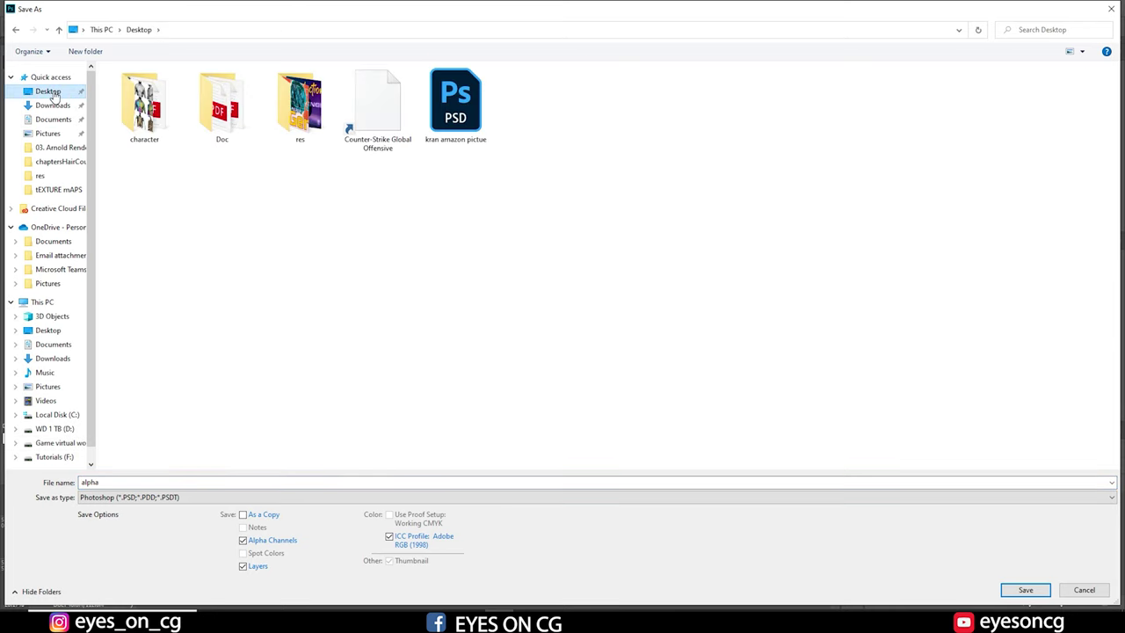
{"action": "left_click", "coordinate": [55, 443]}
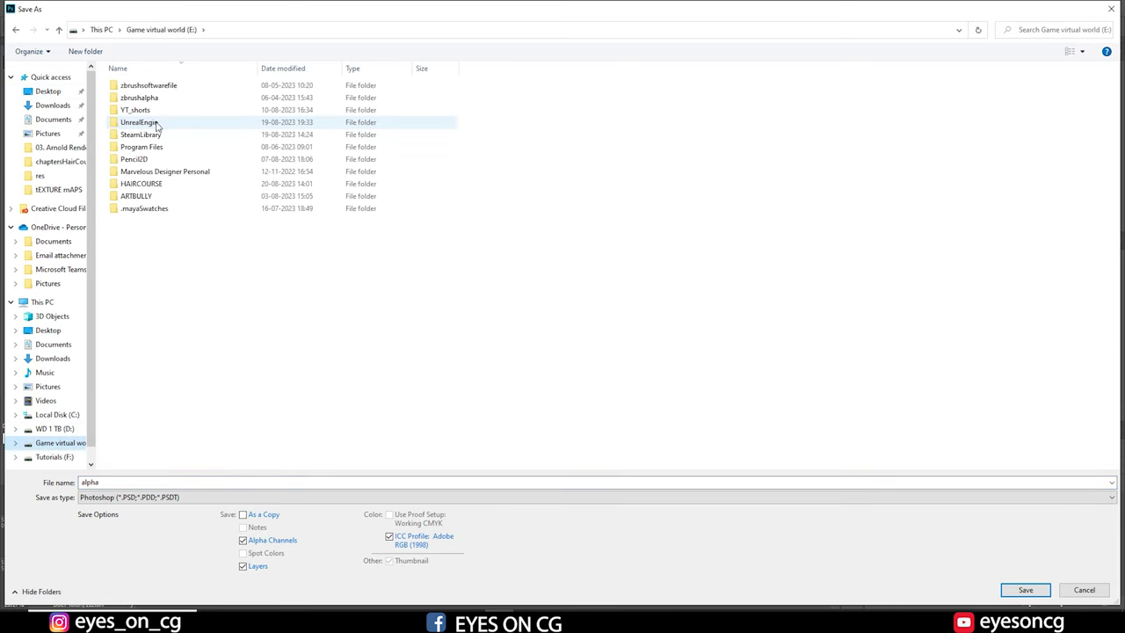
{"action": "double_click", "coordinate": [147, 185]}
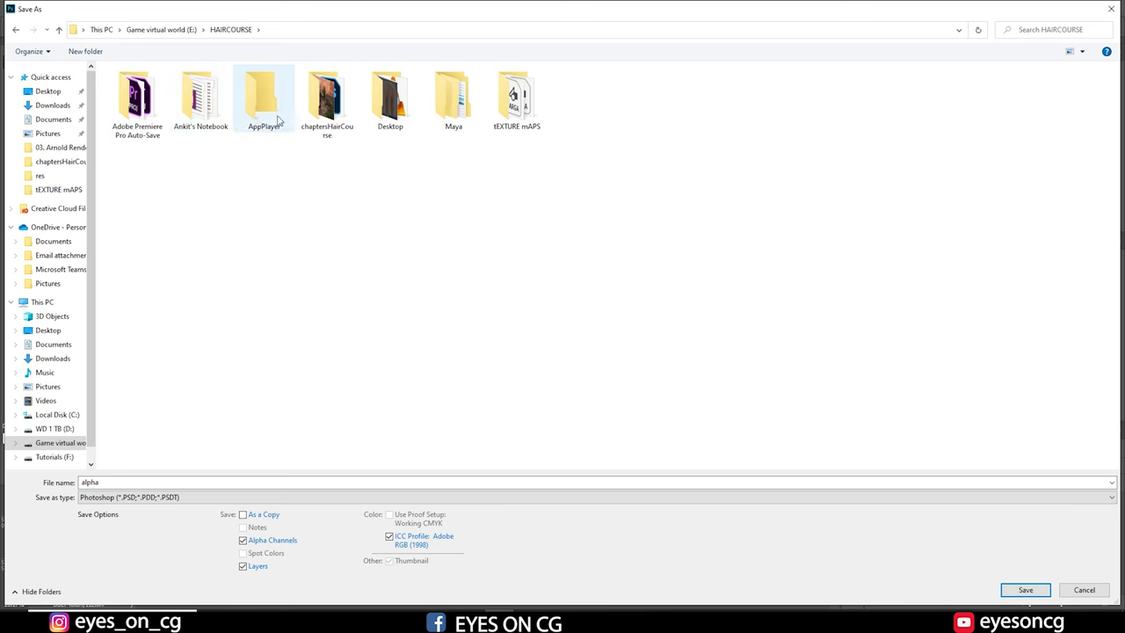
{"action": "double_click", "coordinate": [502, 109]}
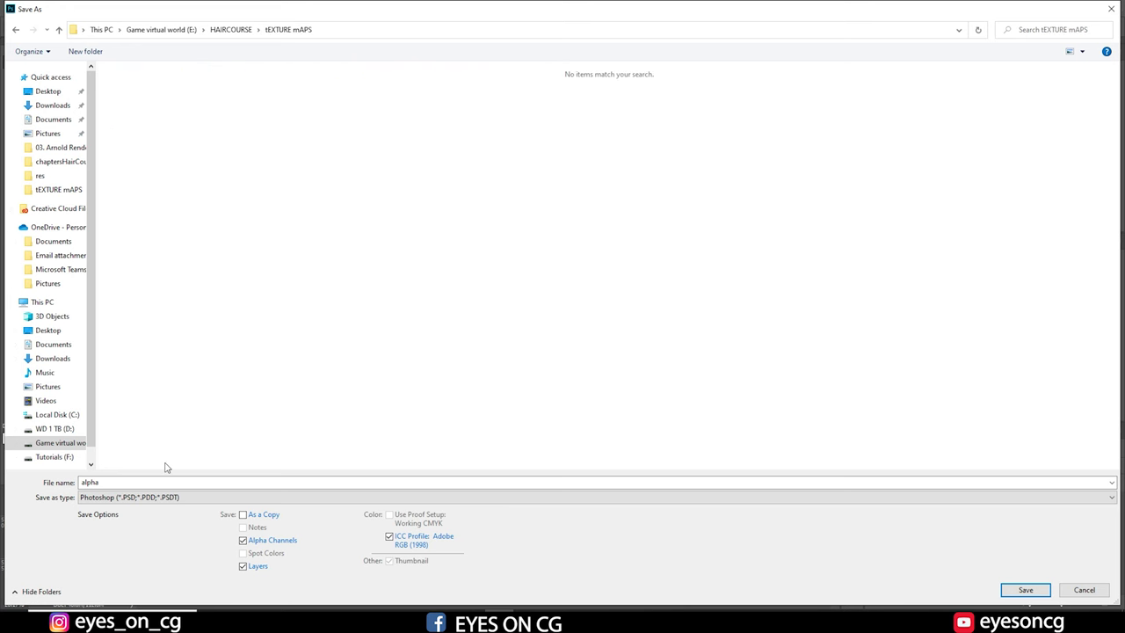
{"action": "left_click", "coordinate": [140, 498]}
{"action": "left_click", "coordinate": [143, 476]}
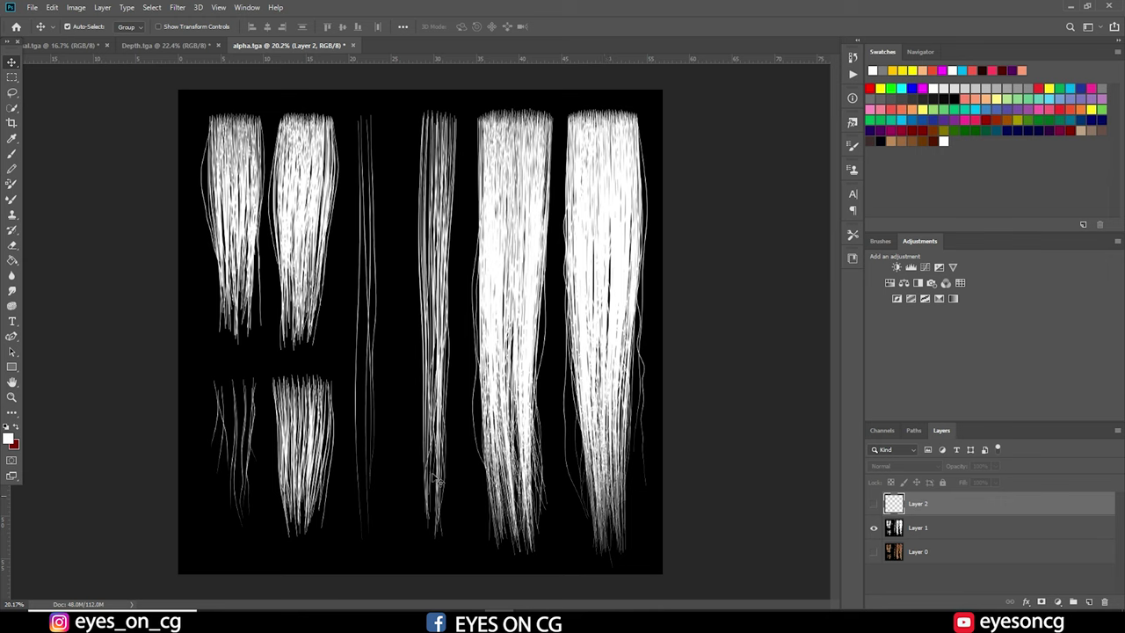
Fill Layer 2 with solid black using foreground colour #000000.
{"action": "left_click", "coordinate": [888, 508]}
{"action": "left_click", "coordinate": [8, 438]}
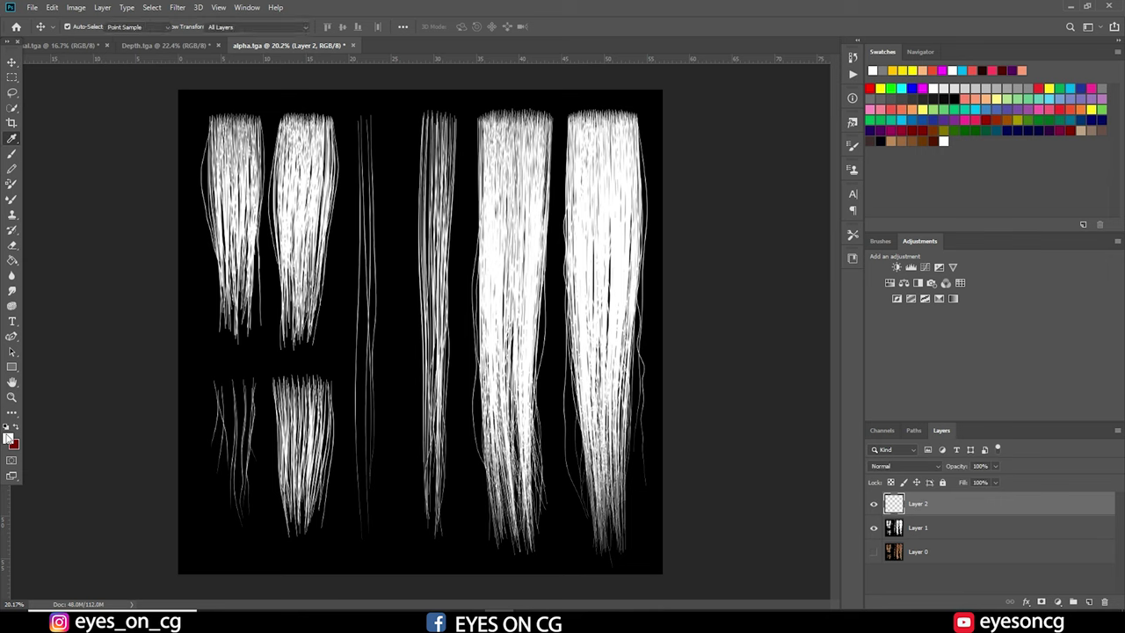
{"action": "left_click", "coordinate": [239, 152]}
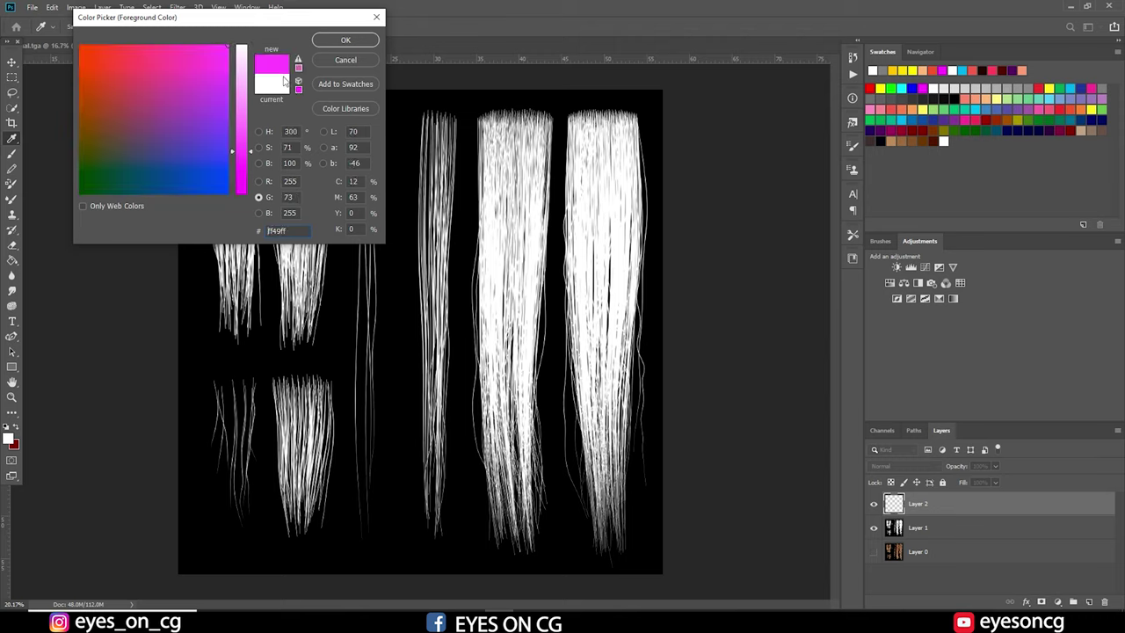
{"action": "type", "text": "000000"}
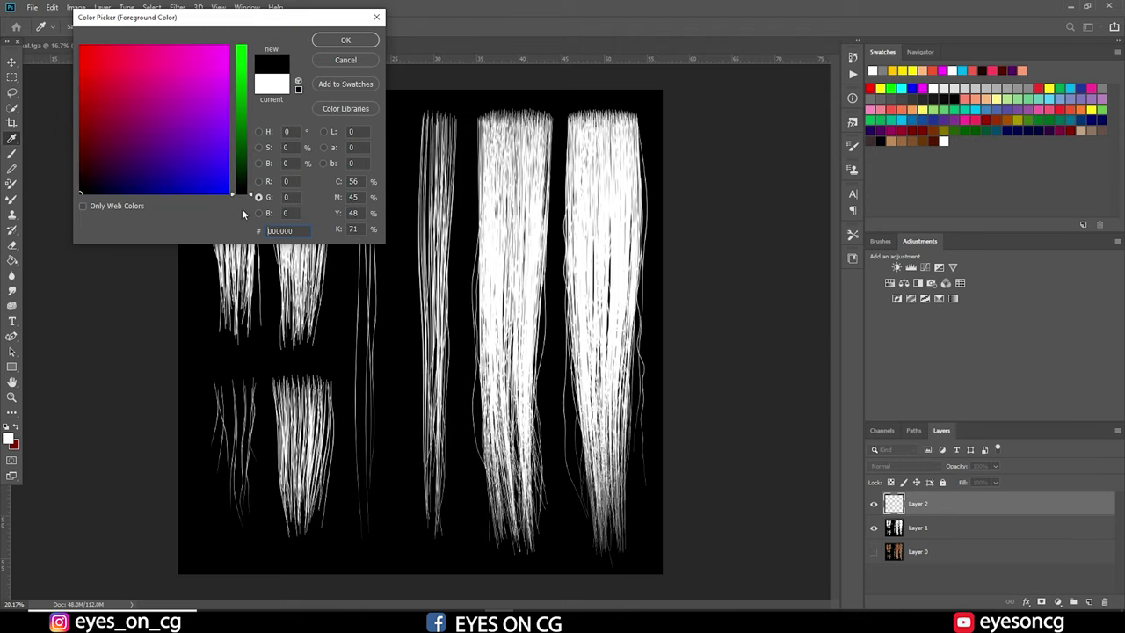
{"action": "left_click", "coordinate": [349, 41]}
{"action": "key", "text": "alt+BackSpace"}
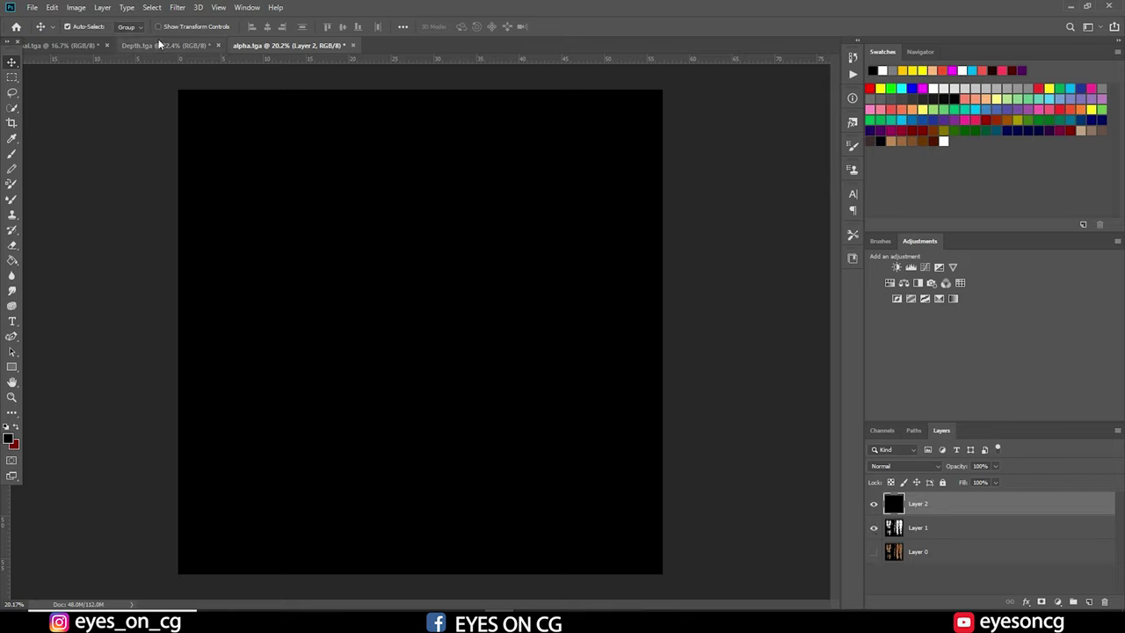
Add noise to the black Layer 2.
{"action": "left_click", "coordinate": [178, 9]}
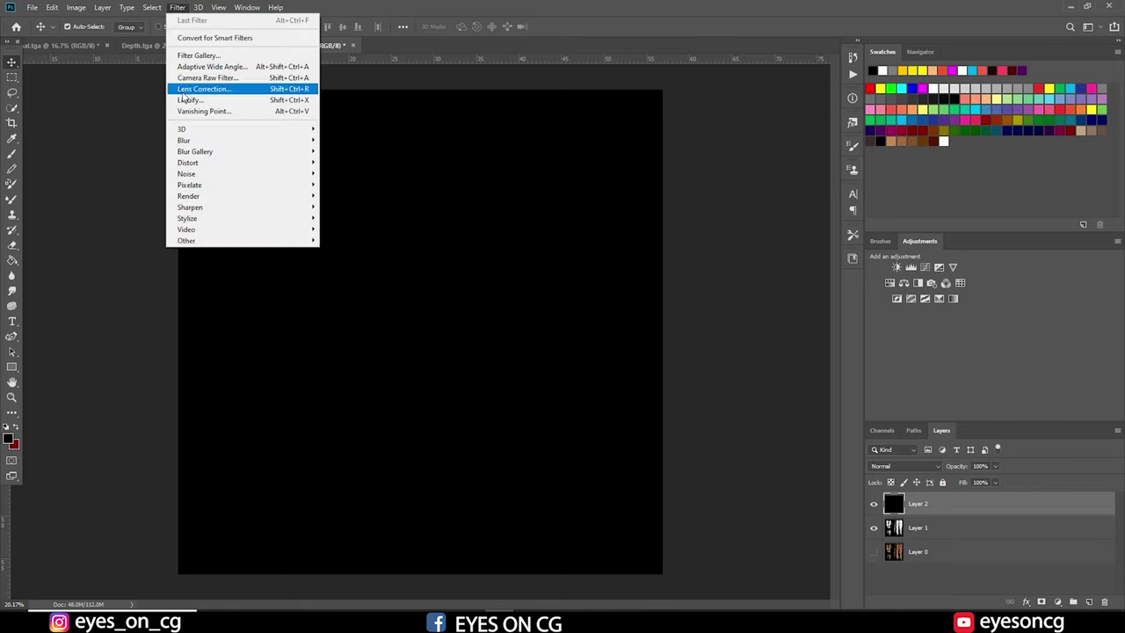
{"action": "mouse_move", "coordinate": [204, 176]}
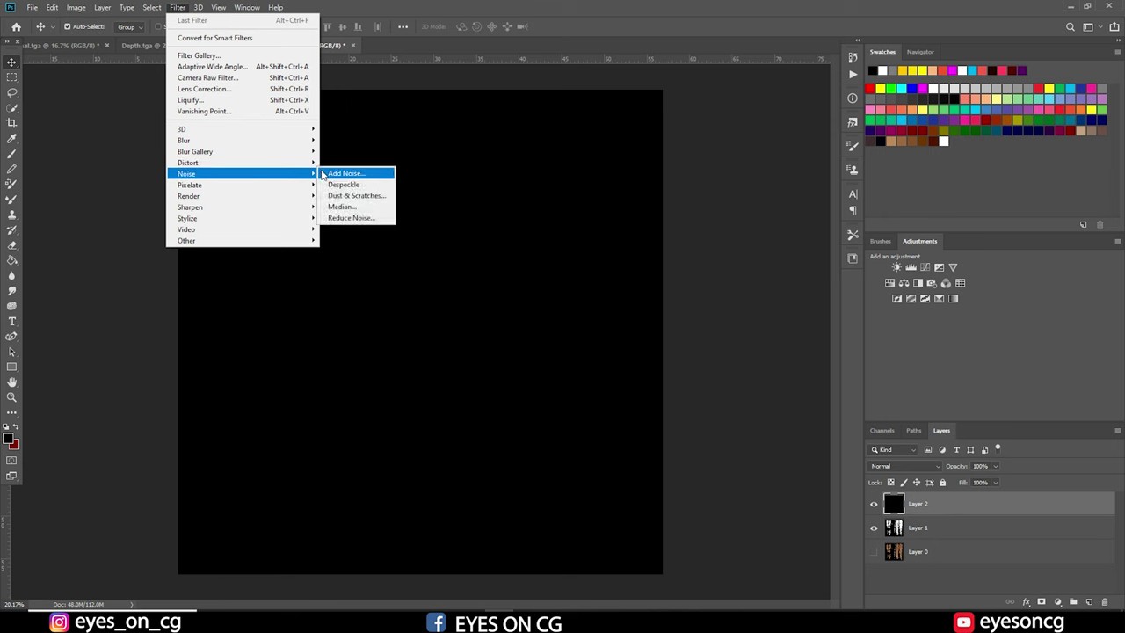
{"action": "left_click", "coordinate": [346, 173]}
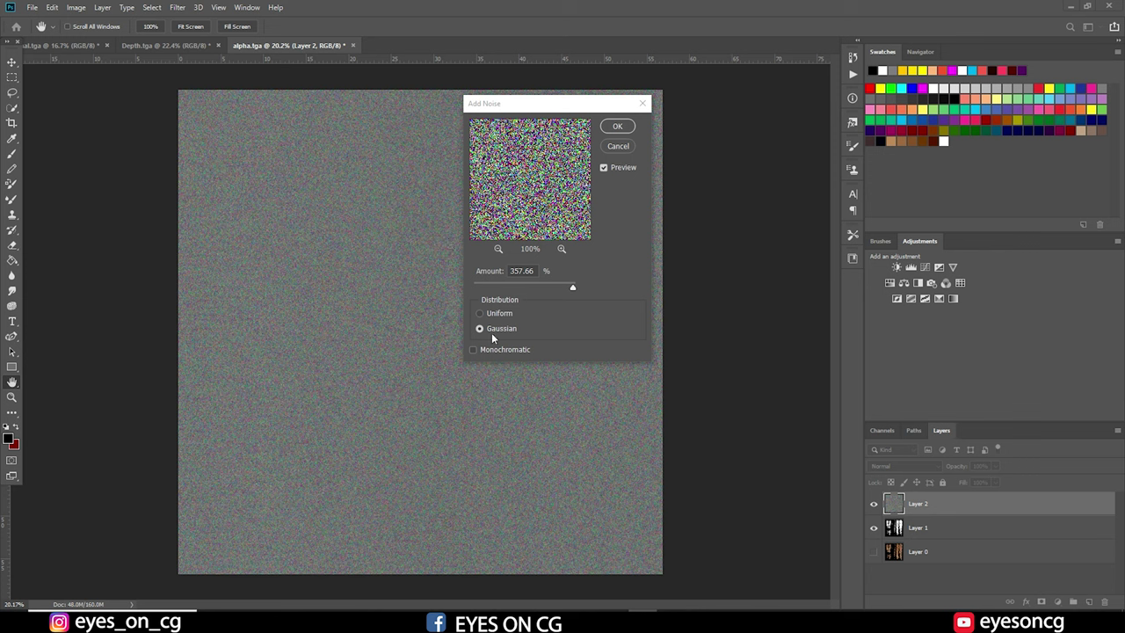
{"action": "left_click", "coordinate": [615, 128]}
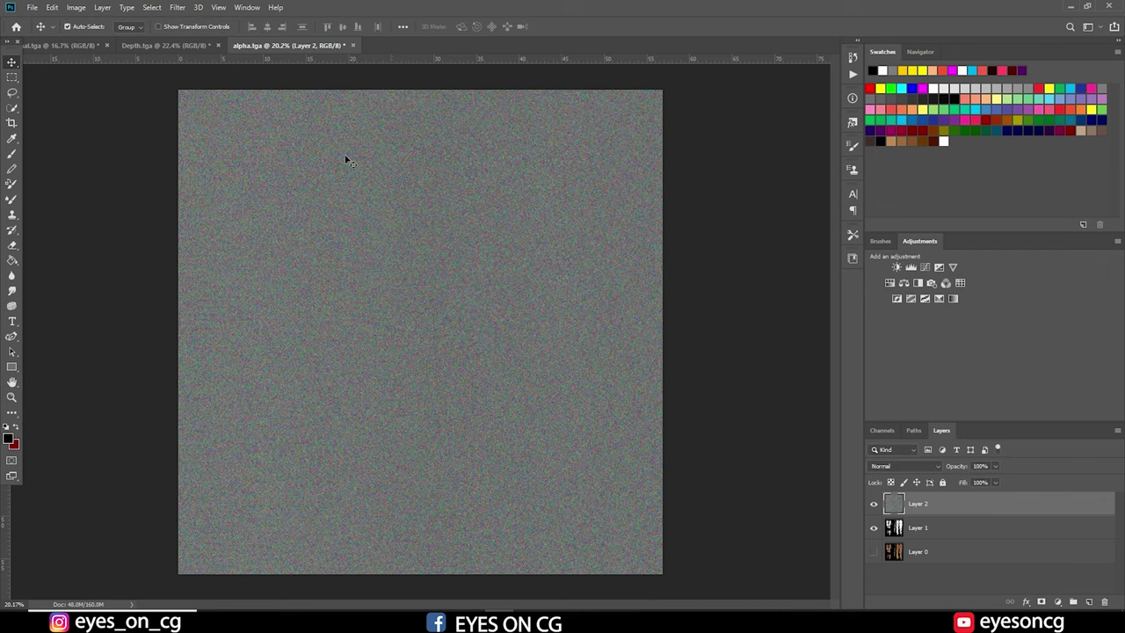
Streak the noise vertically with a Motion Blur of angle 90° and distance 23 pixels.
{"action": "left_click", "coordinate": [176, 8]}
{"action": "mouse_move", "coordinate": [216, 185]}
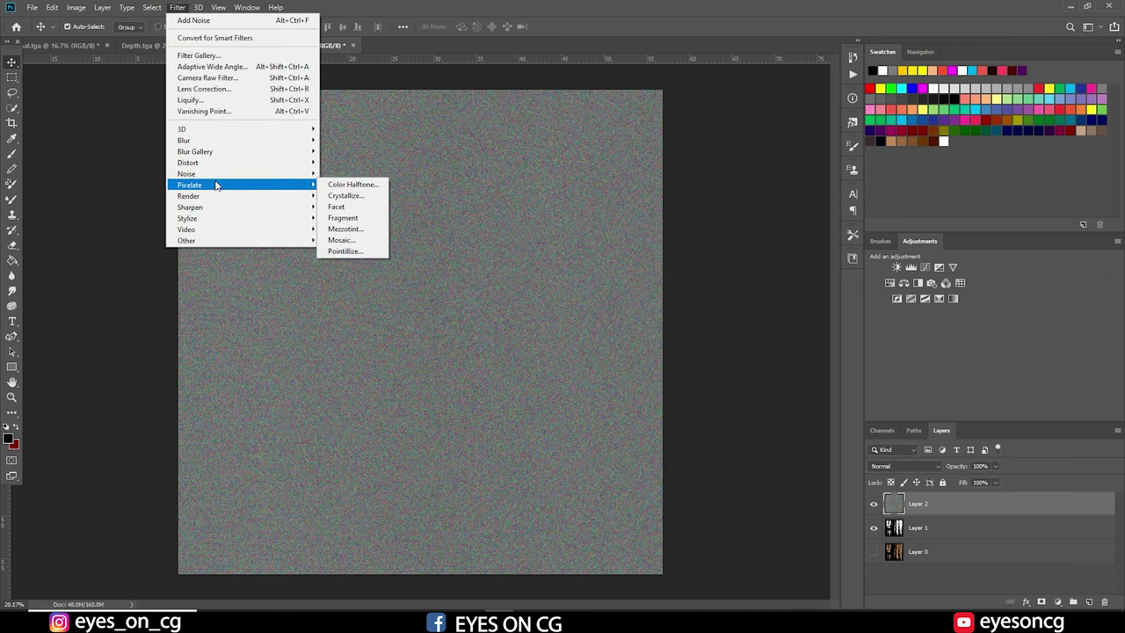
{"action": "mouse_move", "coordinate": [219, 141]}
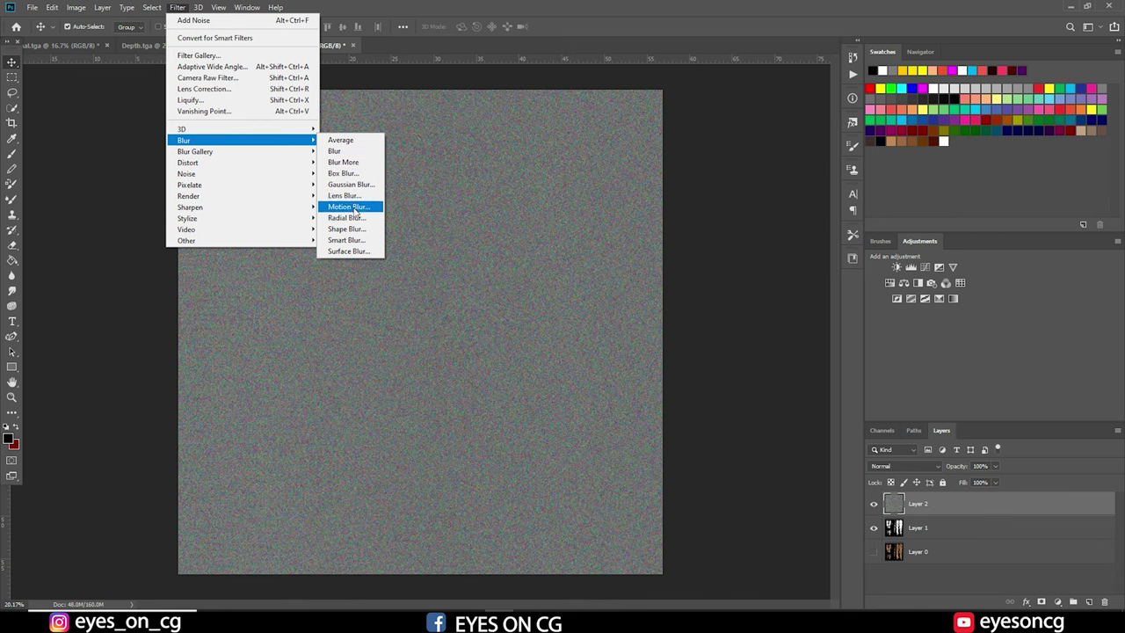
{"action": "left_click", "coordinate": [347, 206]}
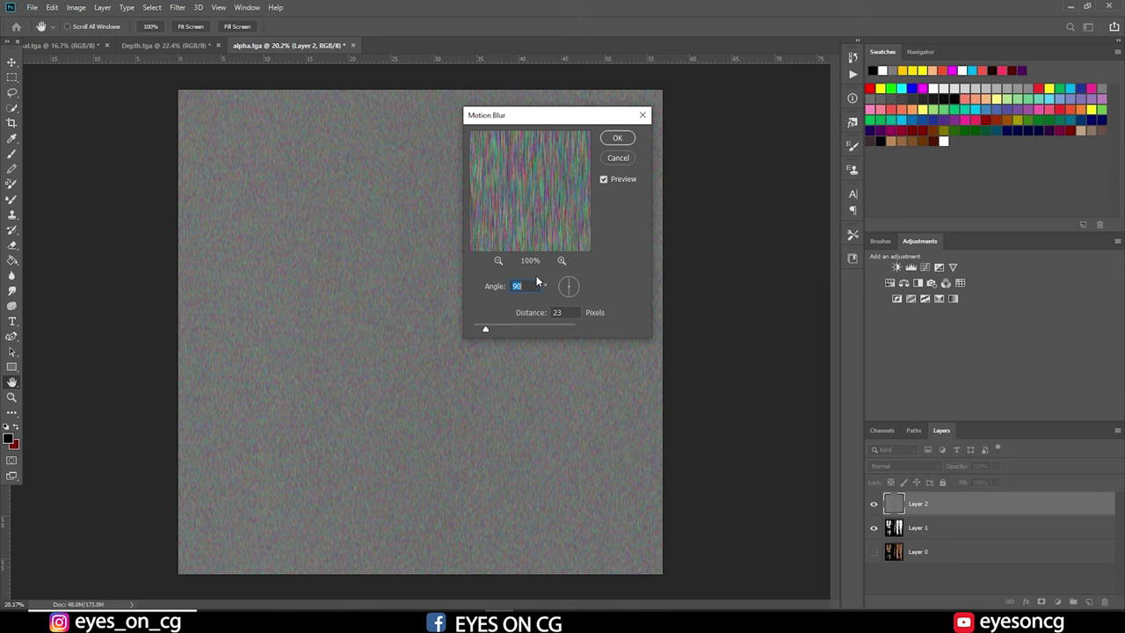
{"action": "key", "text": "Return"}
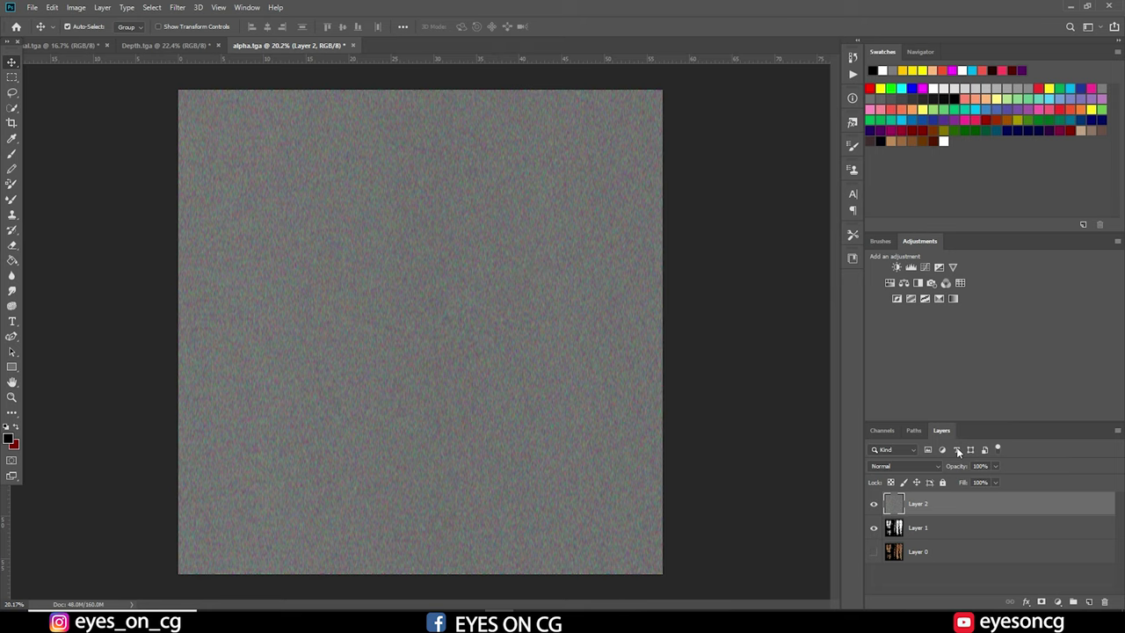
Set Layer 2's blend mode to Multiply so the streaked noise darkens the hair map.
{"action": "left_click", "coordinate": [921, 466]}
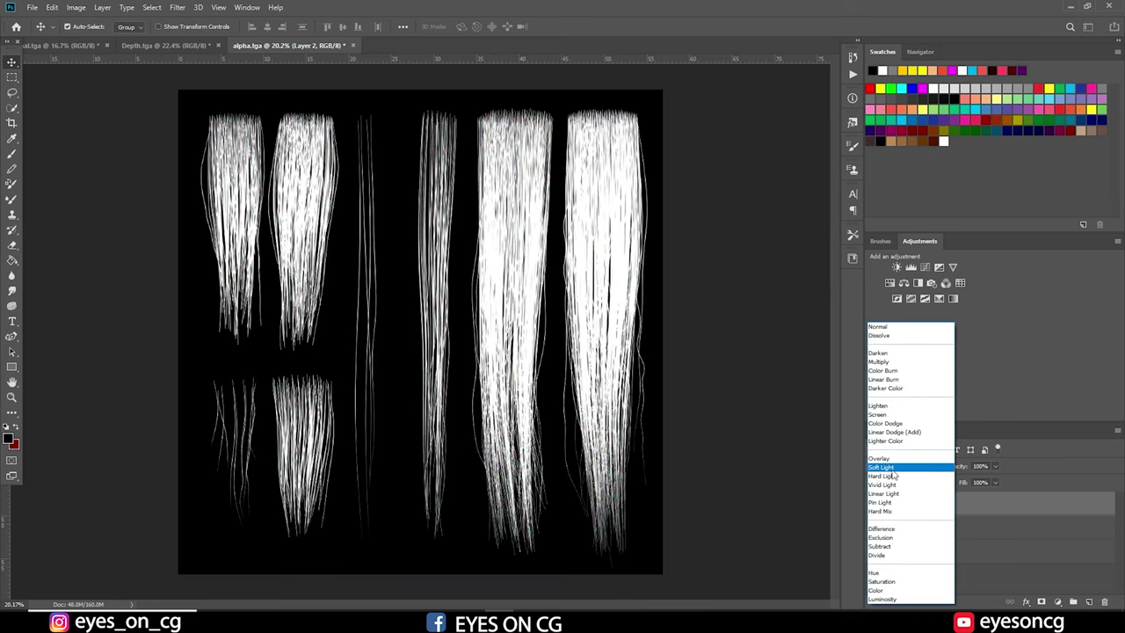
{"action": "left_click", "coordinate": [889, 362]}
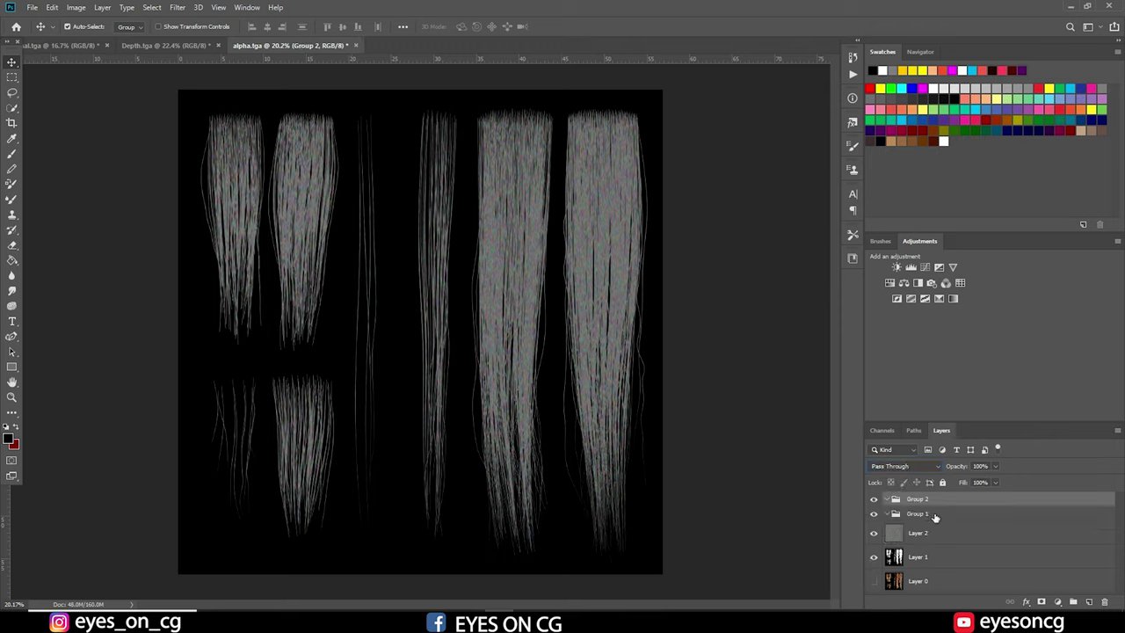
{"action": "left_click", "coordinate": [958, 528]}
{"action": "left_click", "coordinate": [959, 514]}
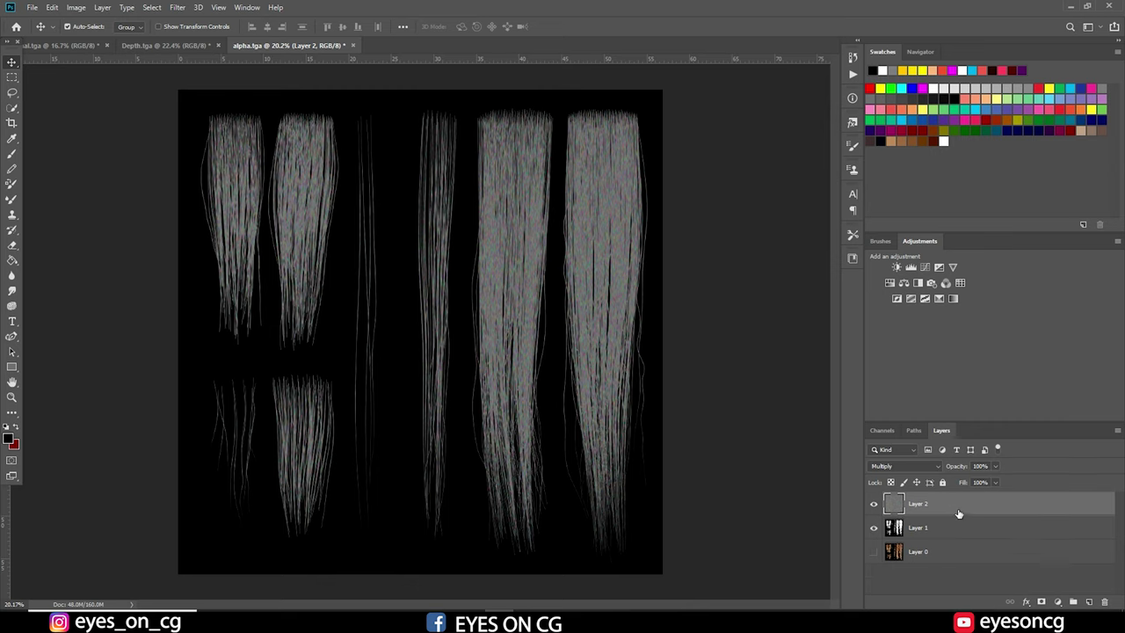
Add a Levels adjustment with the white point lowered to brighten the strands, then Save As.
{"action": "left_click", "coordinate": [1057, 603]}
{"action": "left_click", "coordinate": [1049, 454]}
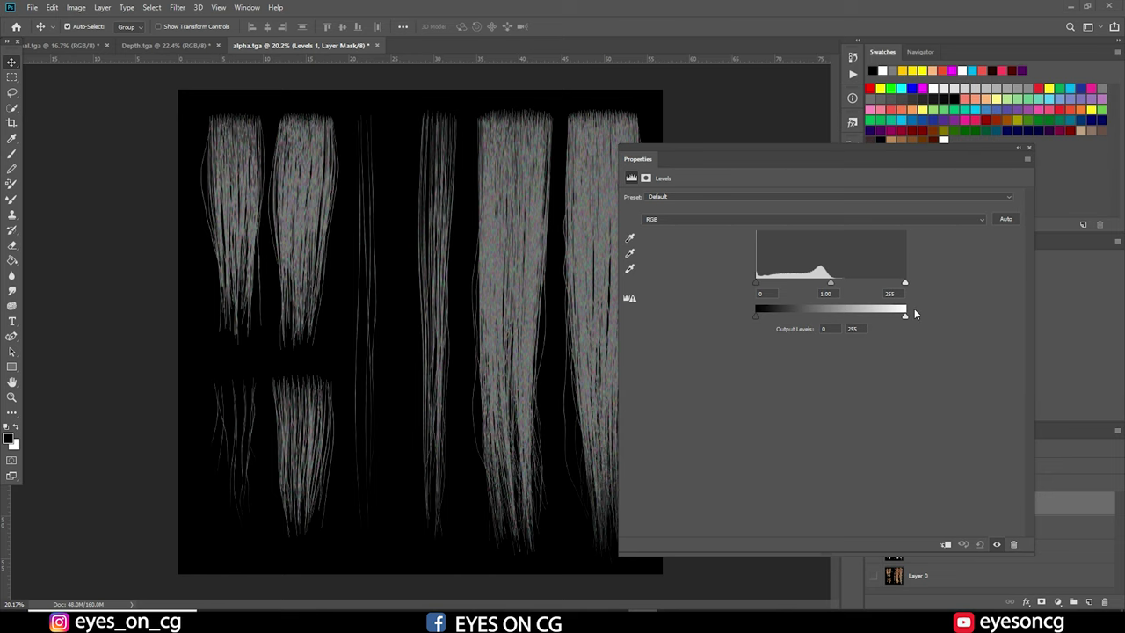
{"action": "left_click_drag", "start_coordinate": [904, 283], "coordinate": [867, 283]}
{"action": "left_click", "coordinate": [32, 7]}
{"action": "left_click", "coordinate": [113, 138]}
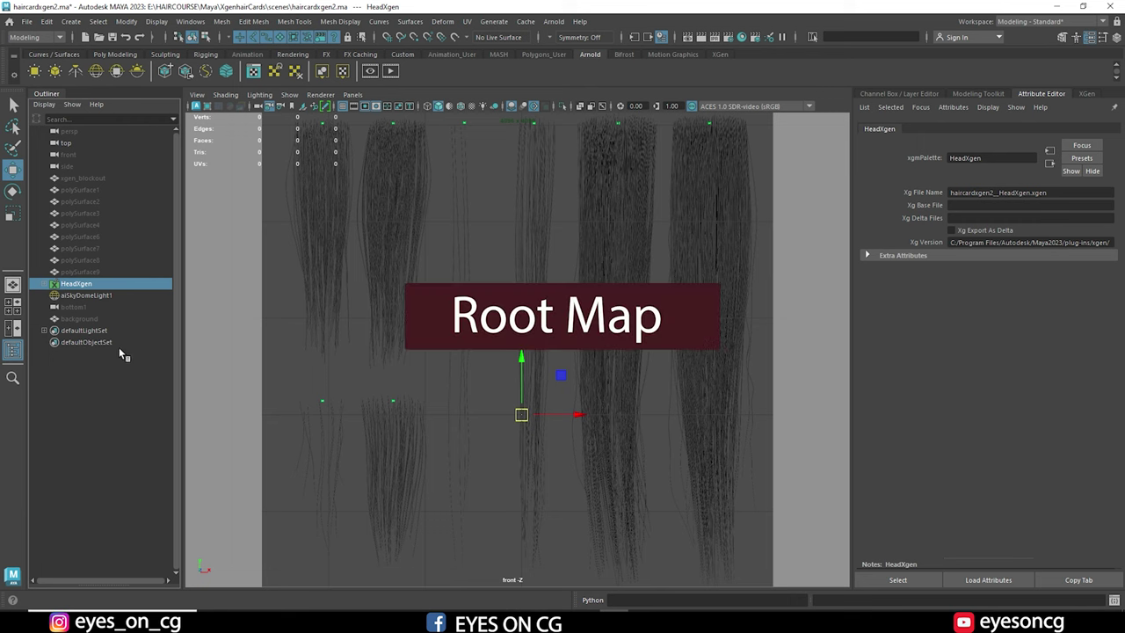
Assign a new Lambert material (lambert4) to the background plane and darken its colour to grey.
{"action": "left_click", "coordinate": [79, 319]}
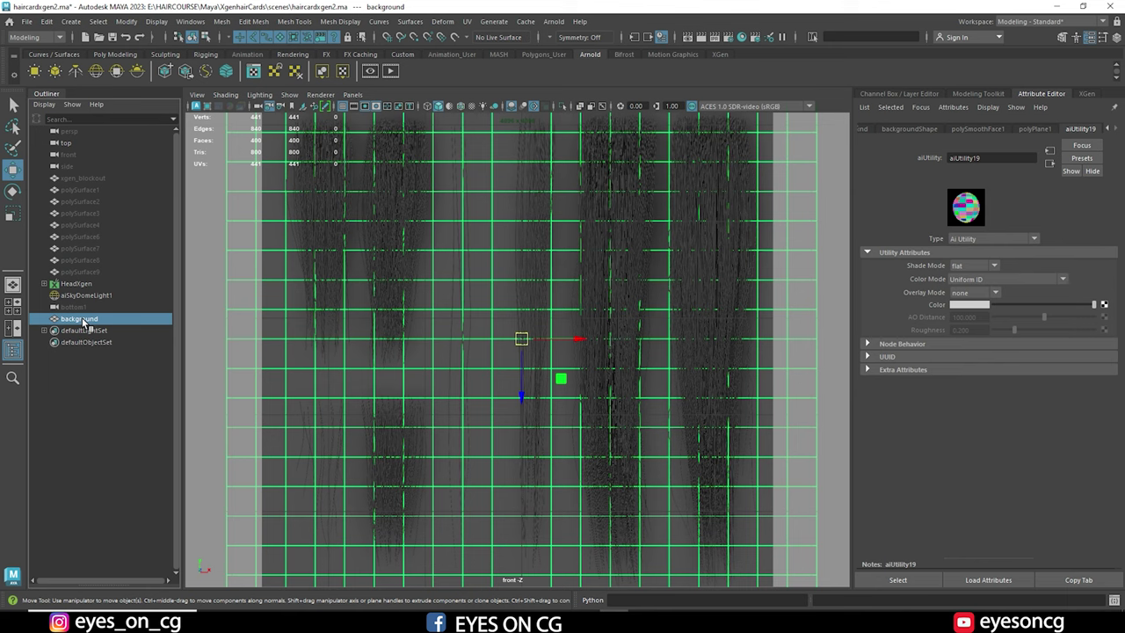
{"action": "right_click", "coordinate": [253, 275]}
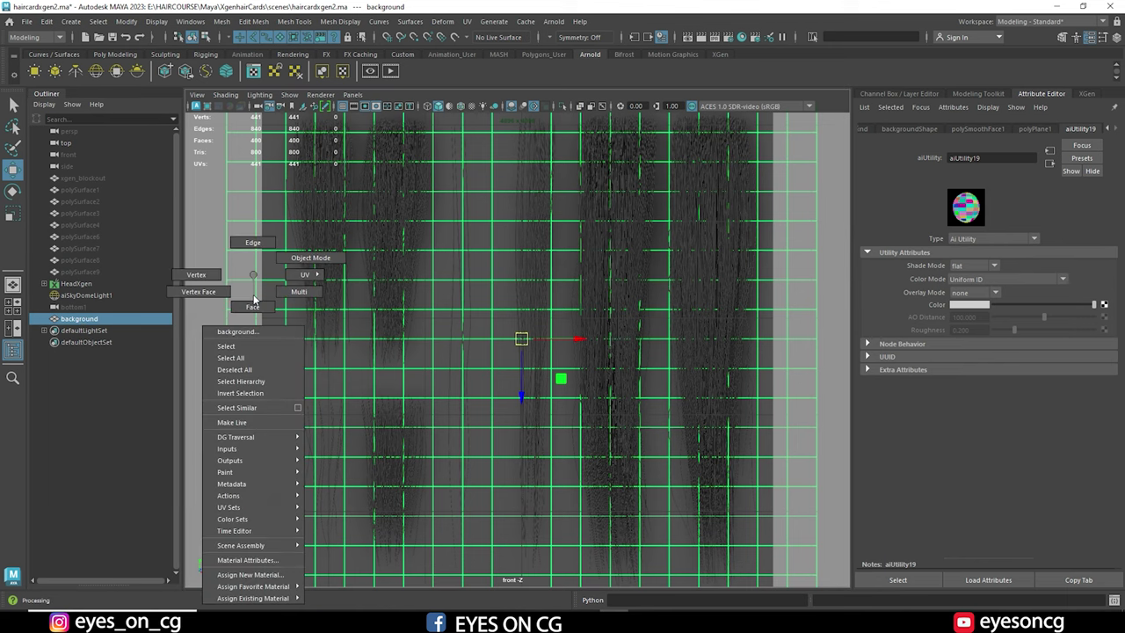
{"action": "left_click", "coordinate": [251, 574]}
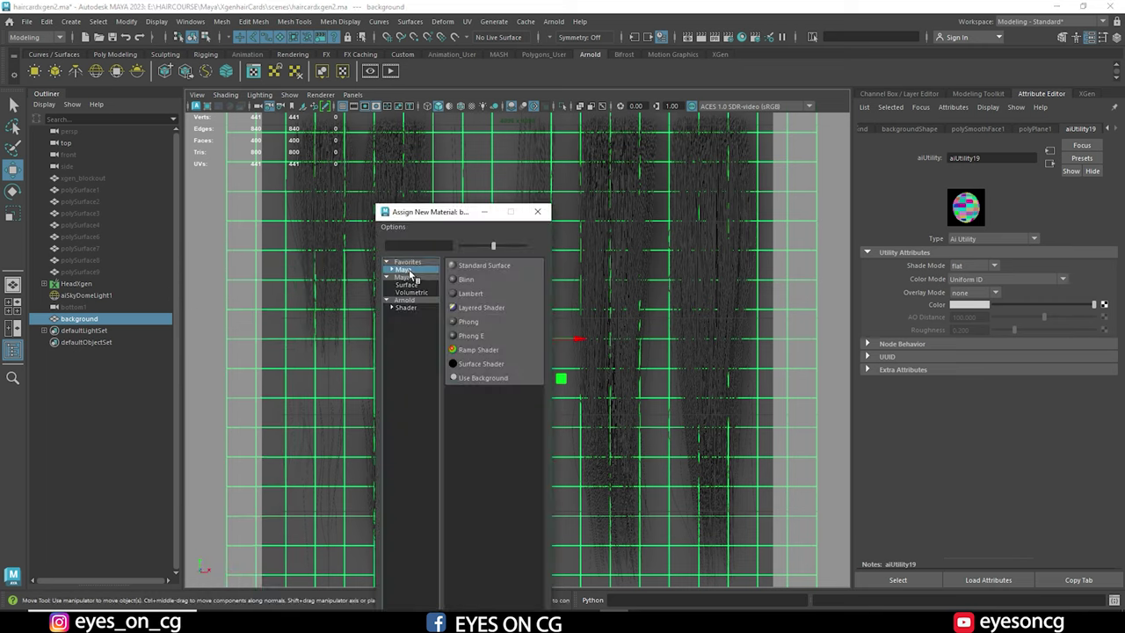
{"action": "left_click", "coordinate": [479, 295]}
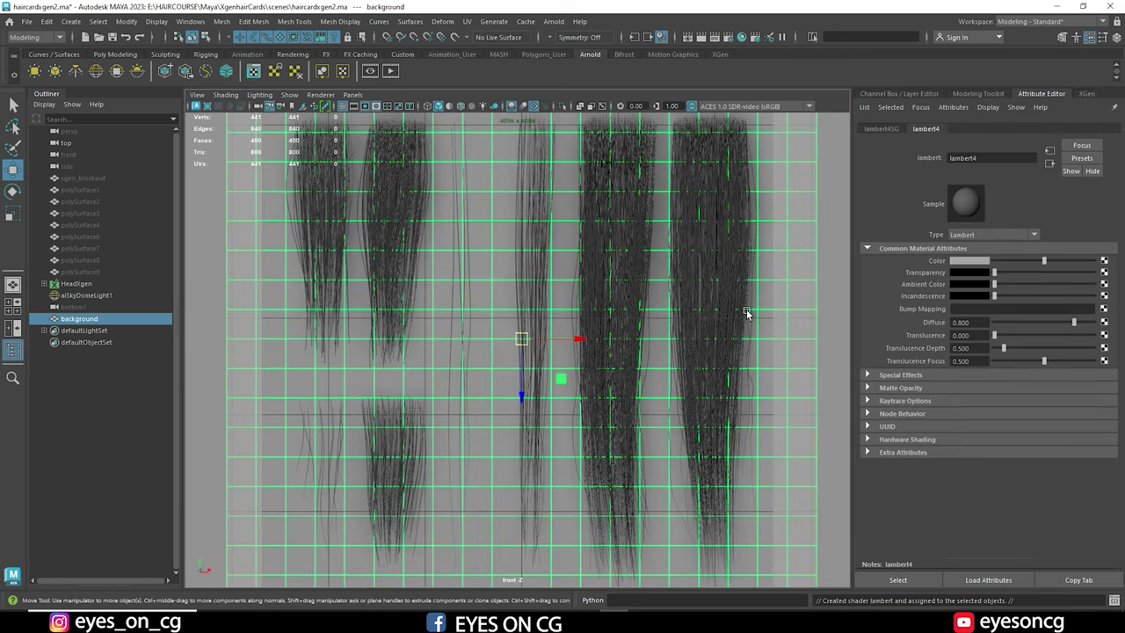
{"action": "left_click", "coordinate": [969, 261]}
{"action": "left_click_drag", "start_coordinate": [1002, 312], "coordinate": [968, 312]}
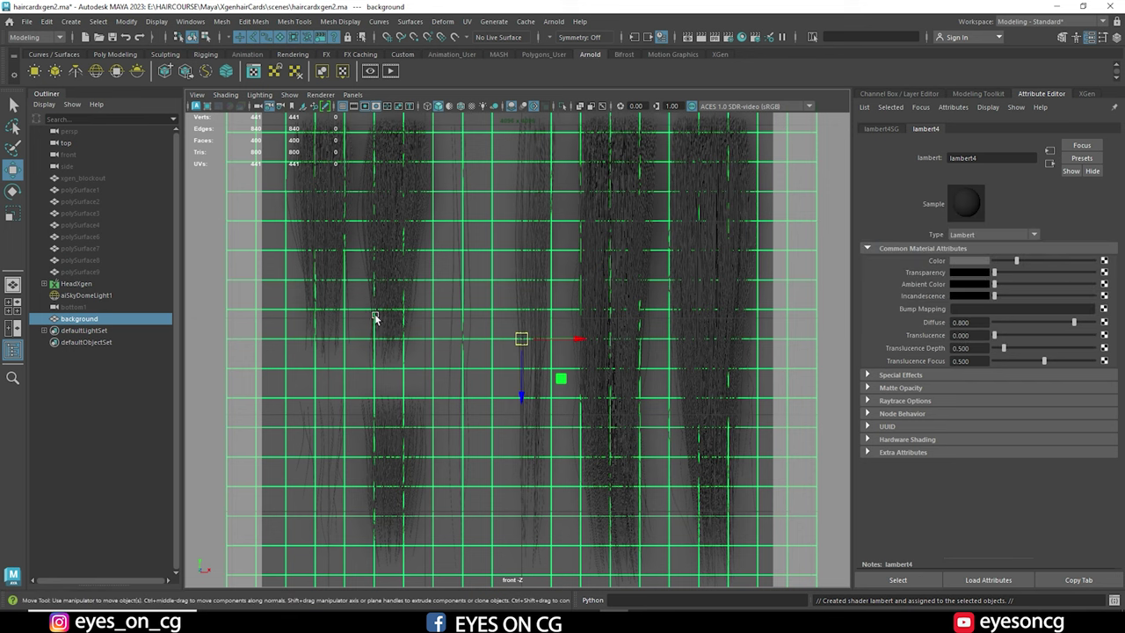
{"action": "left_click", "coordinate": [77, 284]}
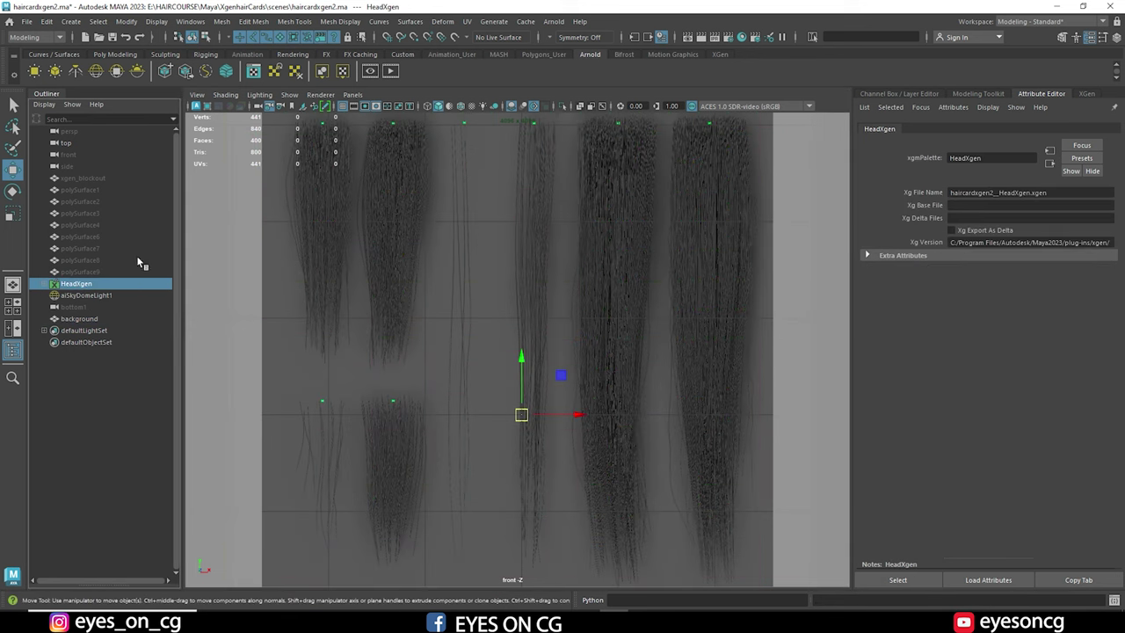
Give HeadXgen an aiFlat shader whose colour is a ramp, with the light stop moved halfway along.
{"action": "right_click", "coordinate": [462, 169]}
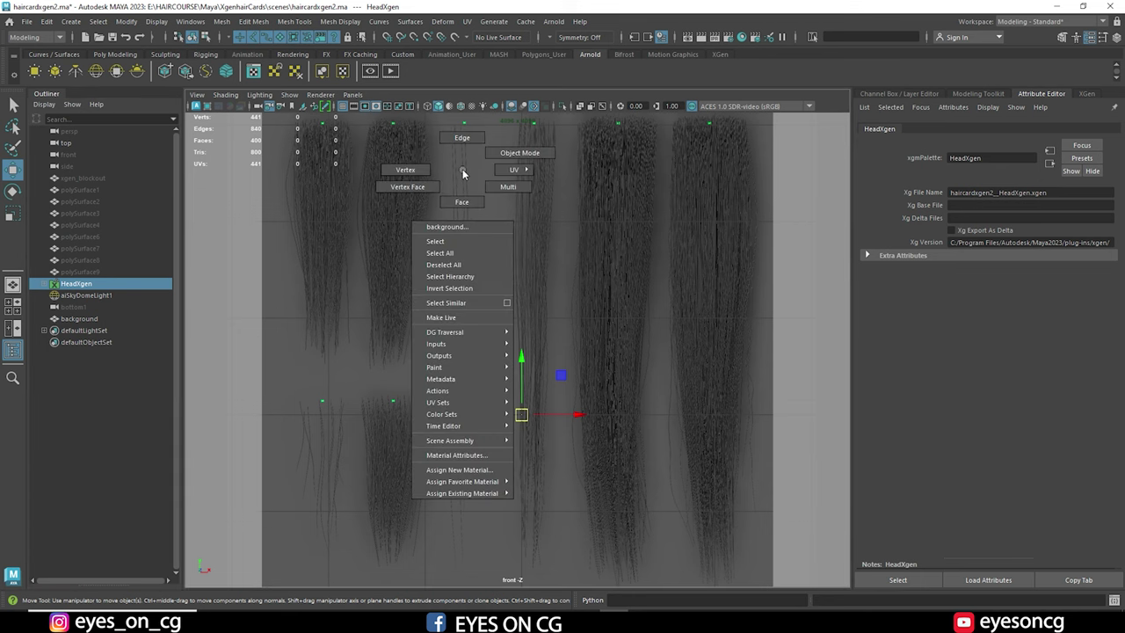
{"action": "left_click", "coordinate": [460, 470]}
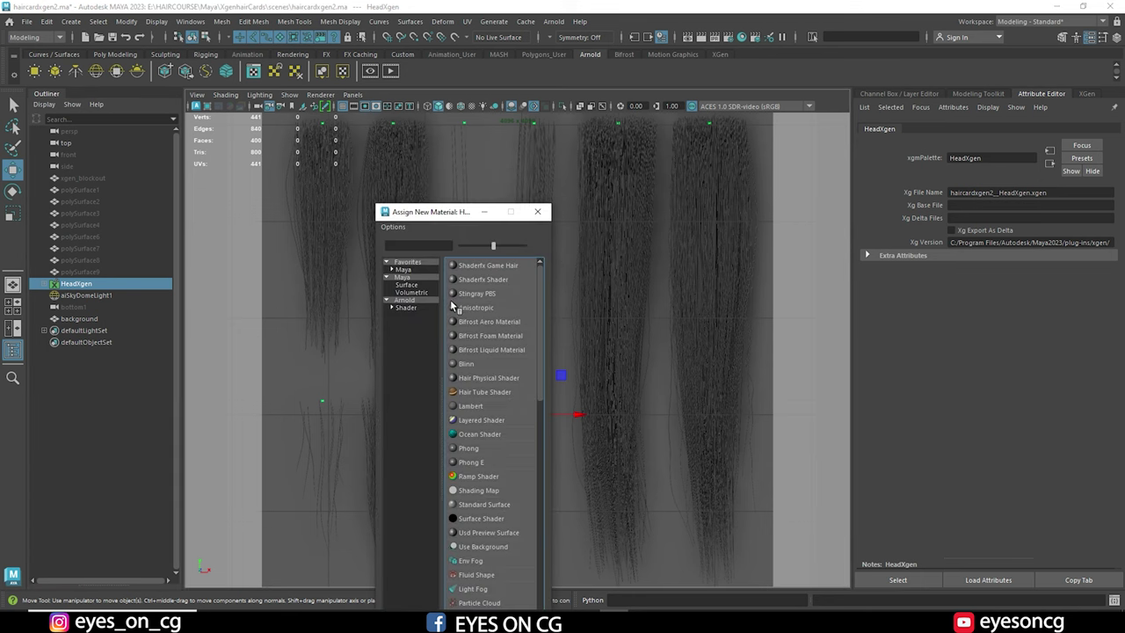
{"action": "left_click", "coordinate": [404, 300]}
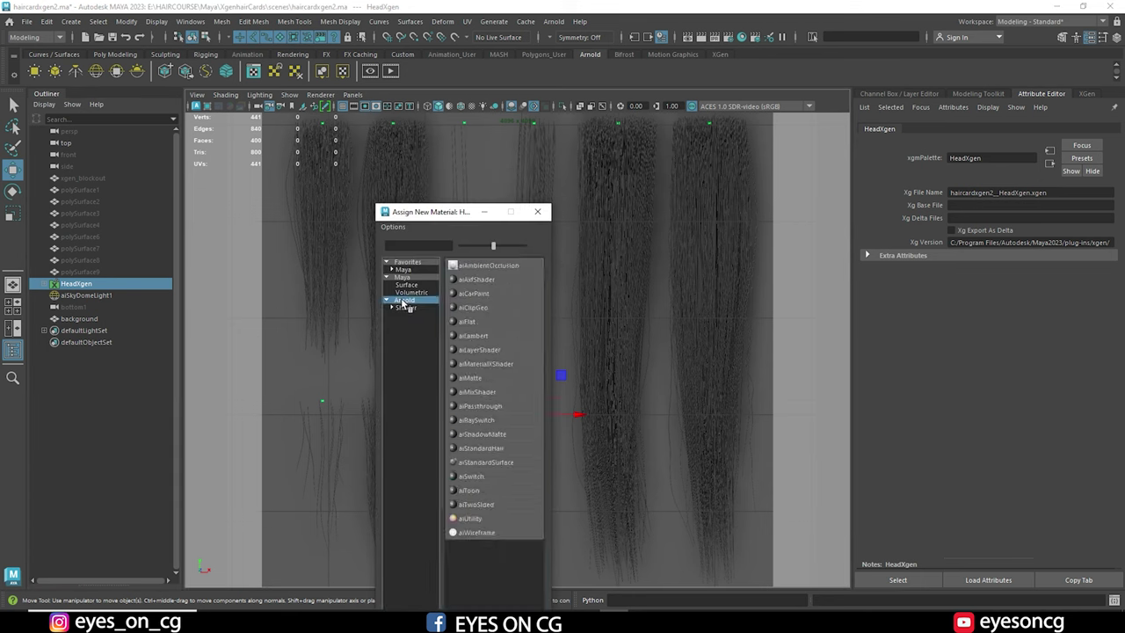
{"action": "left_click", "coordinate": [466, 322]}
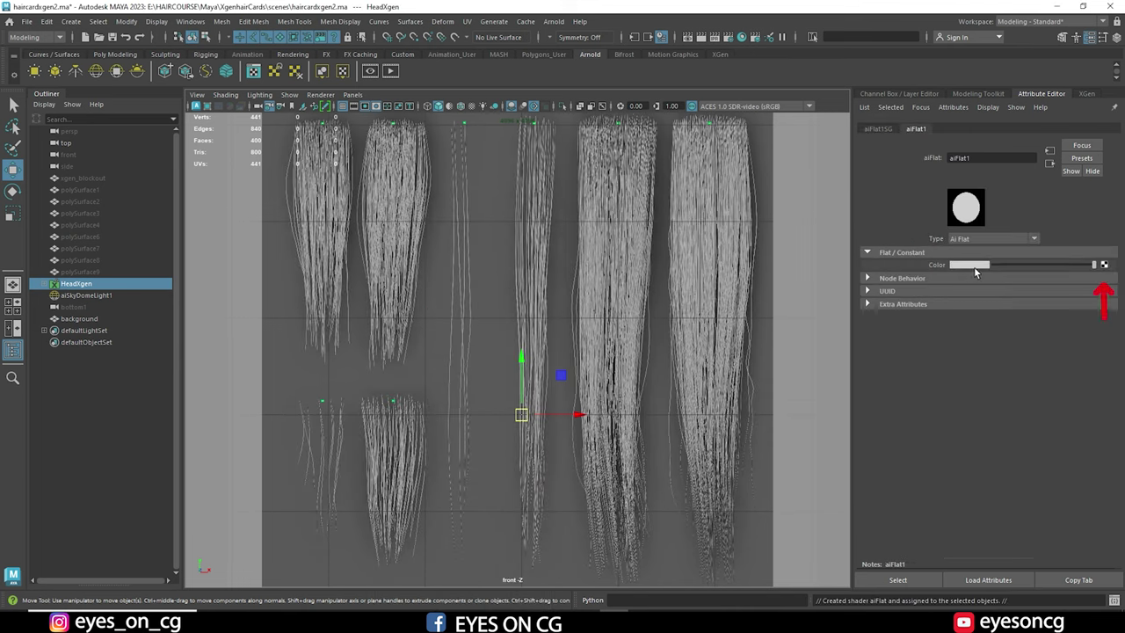
{"action": "left_click", "coordinate": [1103, 264]}
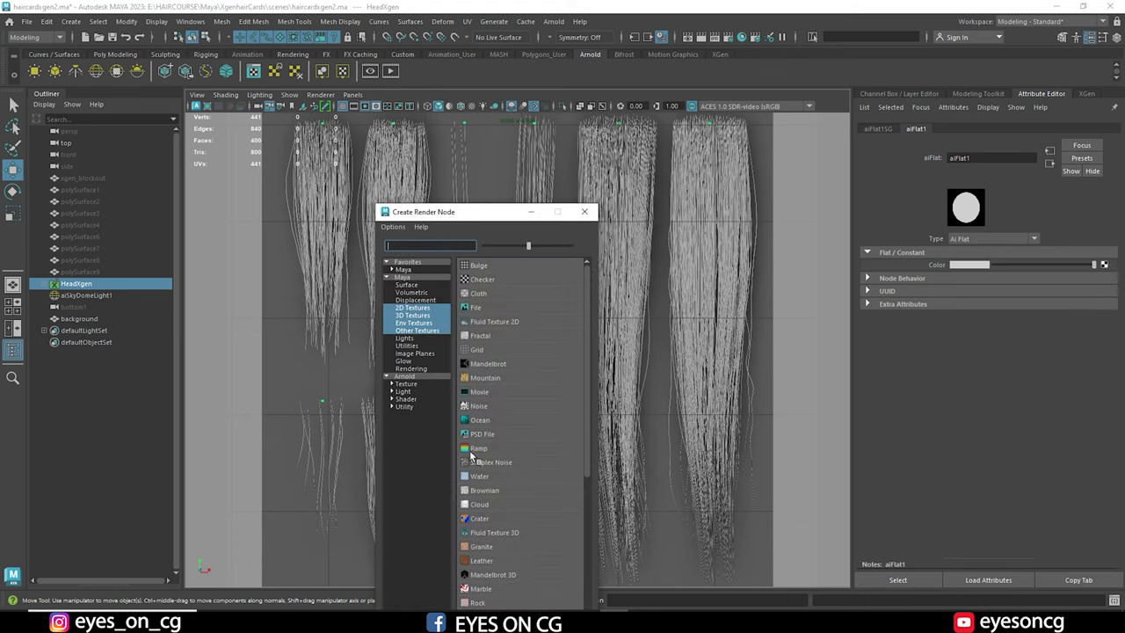
{"action": "left_click", "coordinate": [476, 449]}
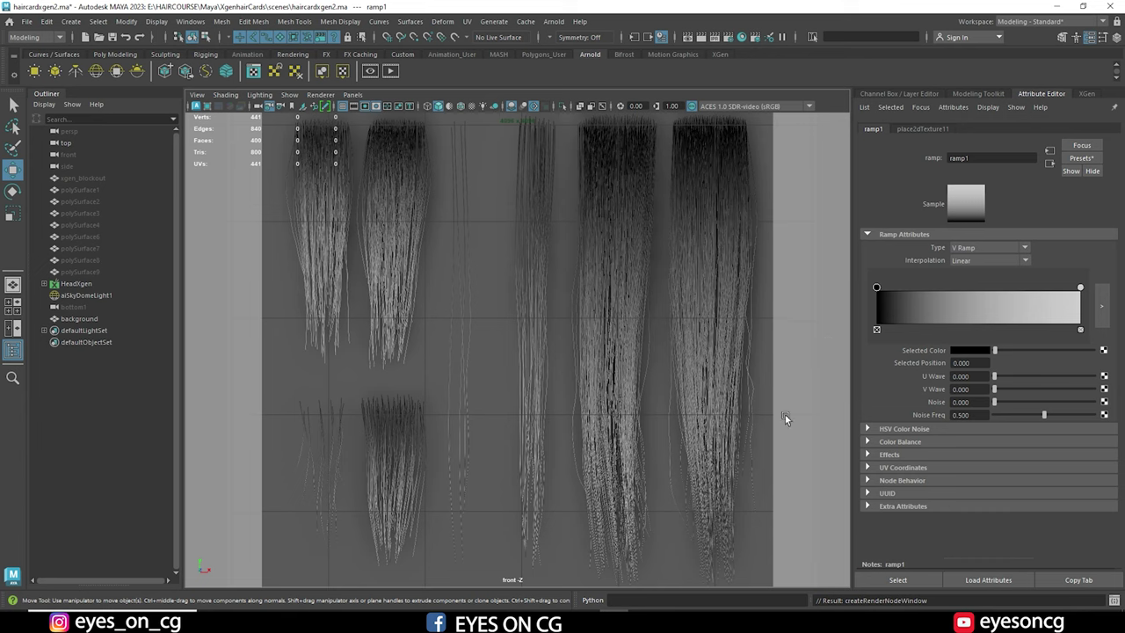
{"action": "left_click_drag", "start_coordinate": [878, 290], "coordinate": [853, 273]}
{"action": "left_click", "coordinate": [1079, 288]}
{"action": "left_click_drag", "start_coordinate": [1073, 290], "coordinate": [978, 289]}
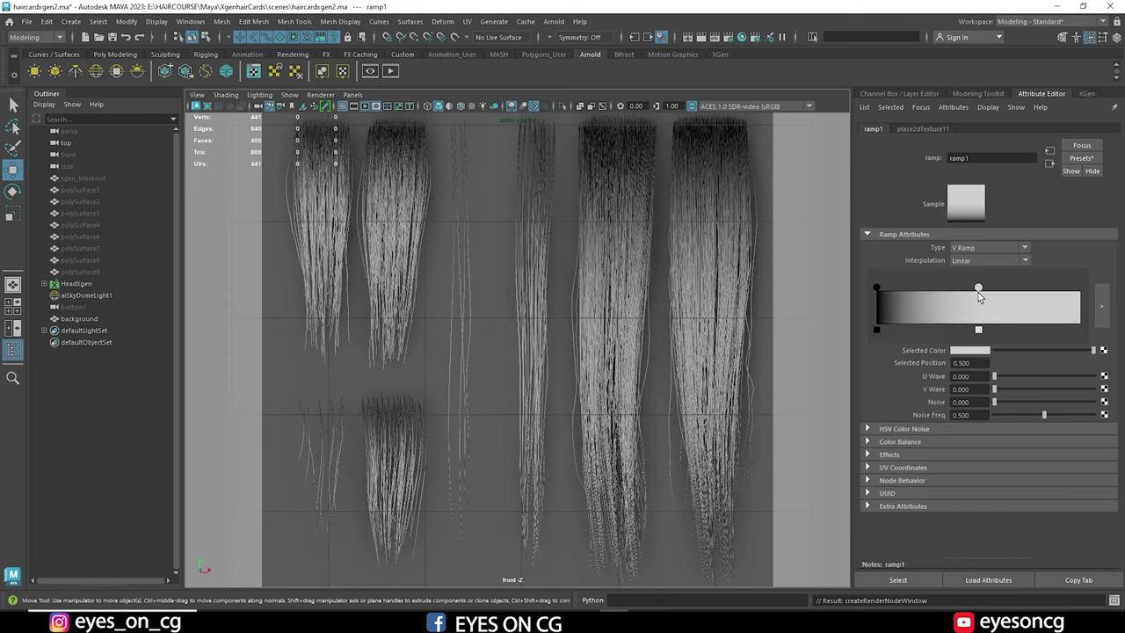
Open the Arnold RenderView with its view transform set to Raw (sRGB).
{"action": "left_click", "coordinate": [553, 22]}
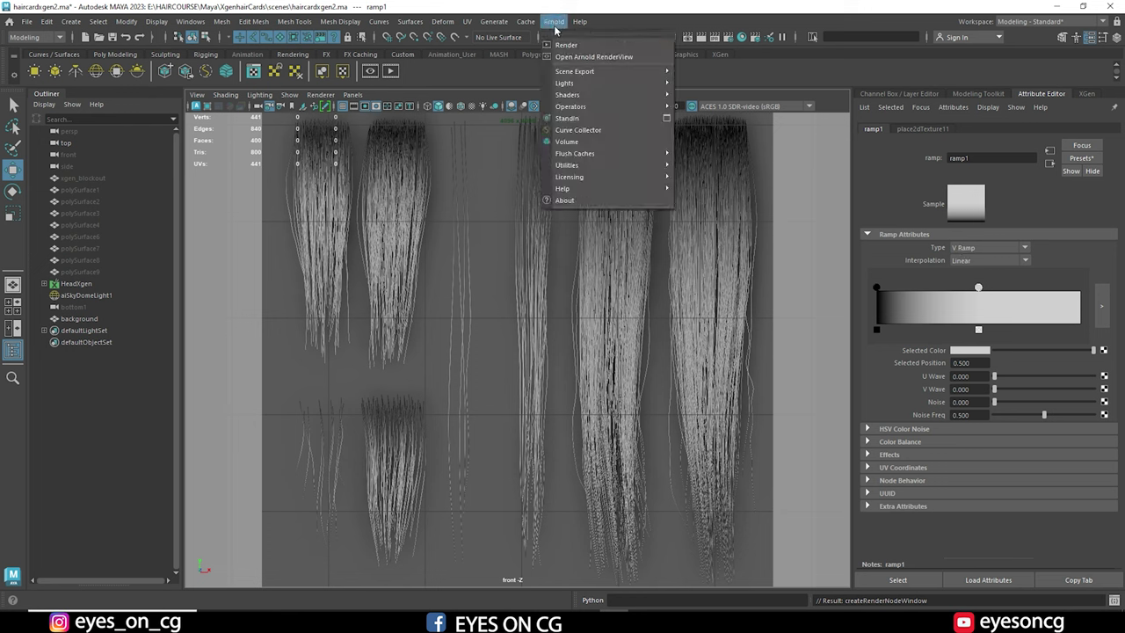
{"action": "left_click", "coordinate": [577, 58]}
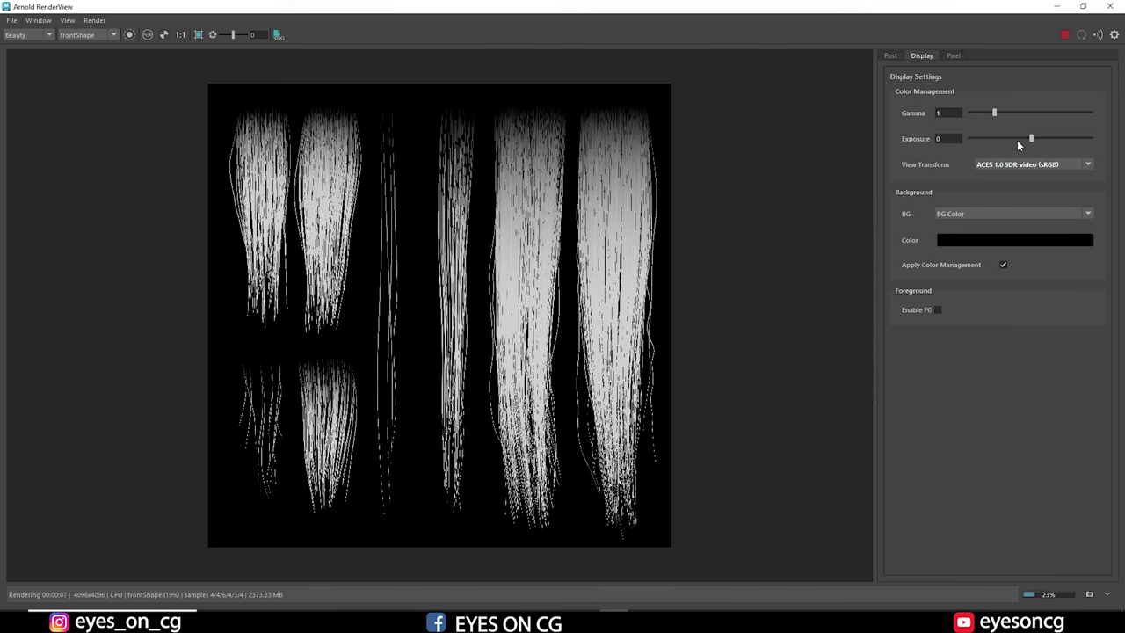
{"action": "left_click", "coordinate": [1029, 164]}
{"action": "left_click", "coordinate": [1030, 197]}
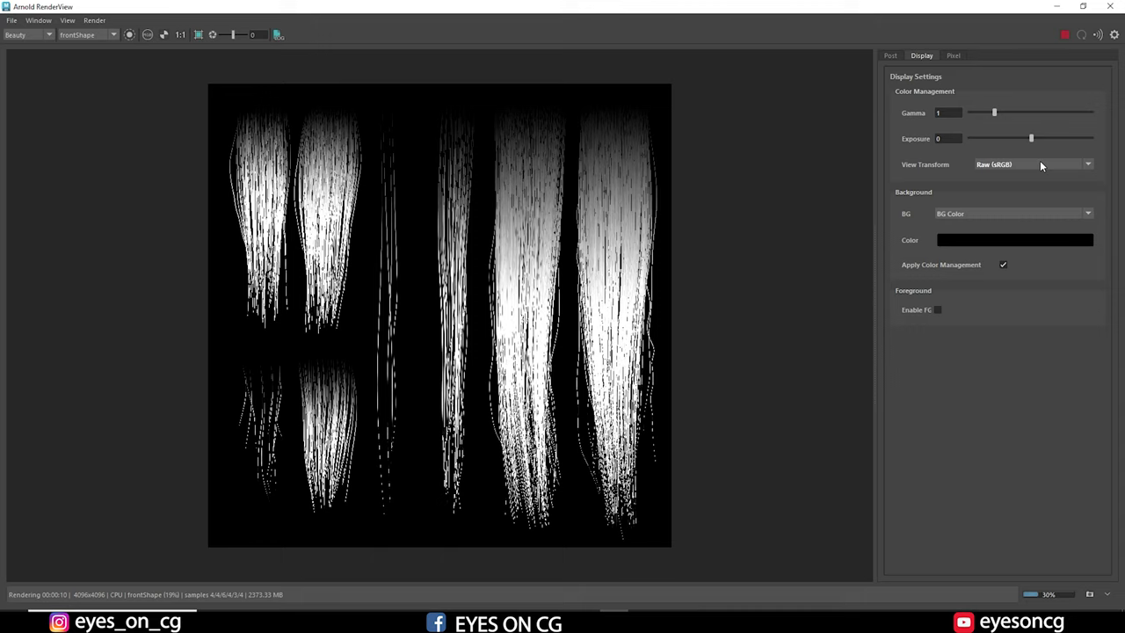
{"action": "left_click", "coordinate": [1040, 164]}
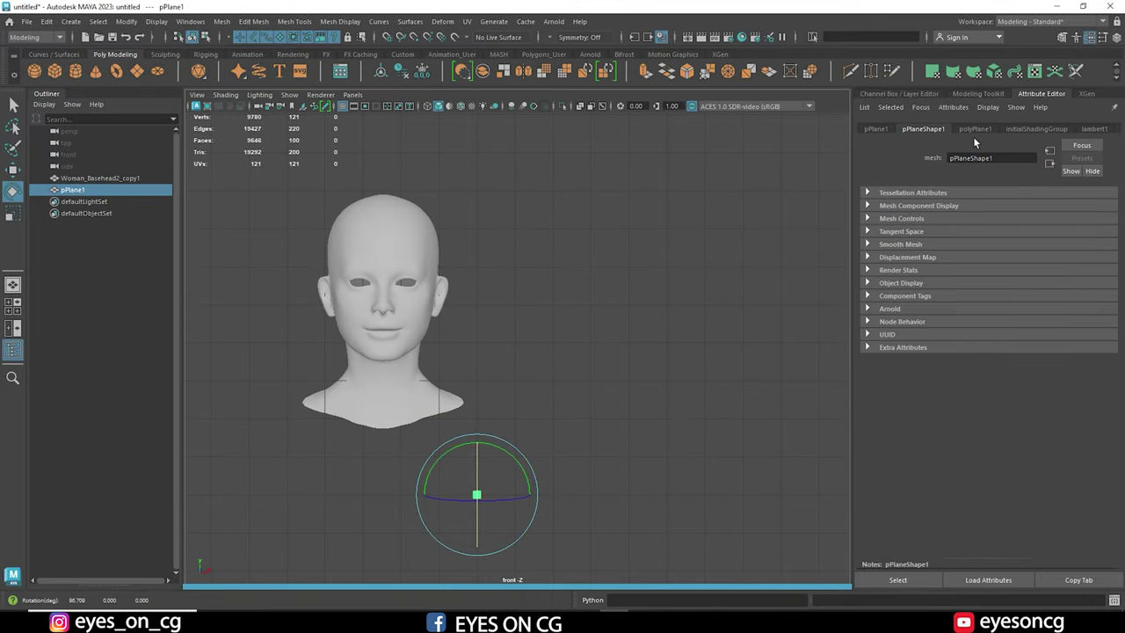
Stand pPlane1 upright beside the head, rotated 90 and scaled uniformly to 22.81.
{"action": "right_click_drag", "start_coordinate": [565, 274], "coordinate": [572, 524]}
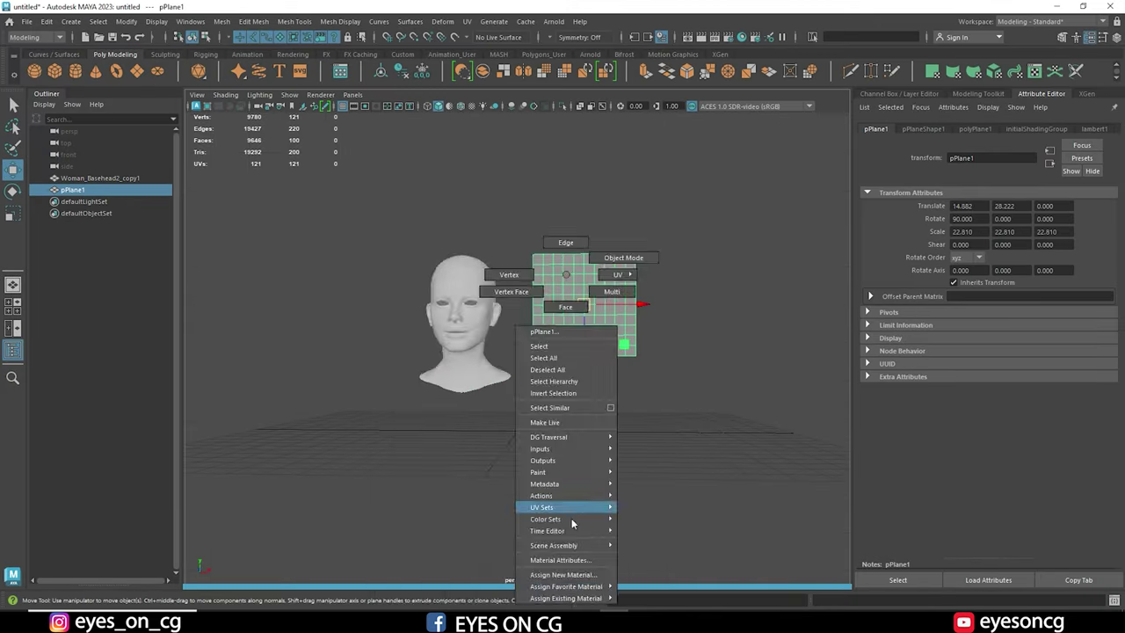